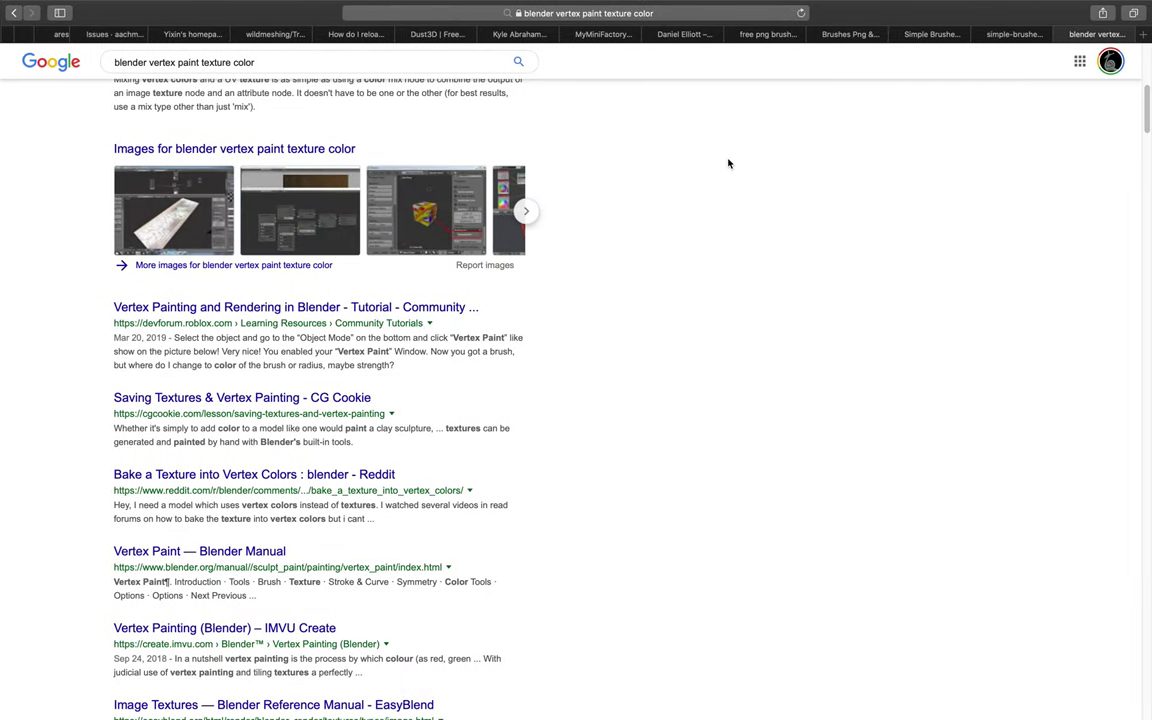
Switch from the browser search results to Blender and examine the painted blob and its material nodes.
scroll(736, 286, "up", 5)
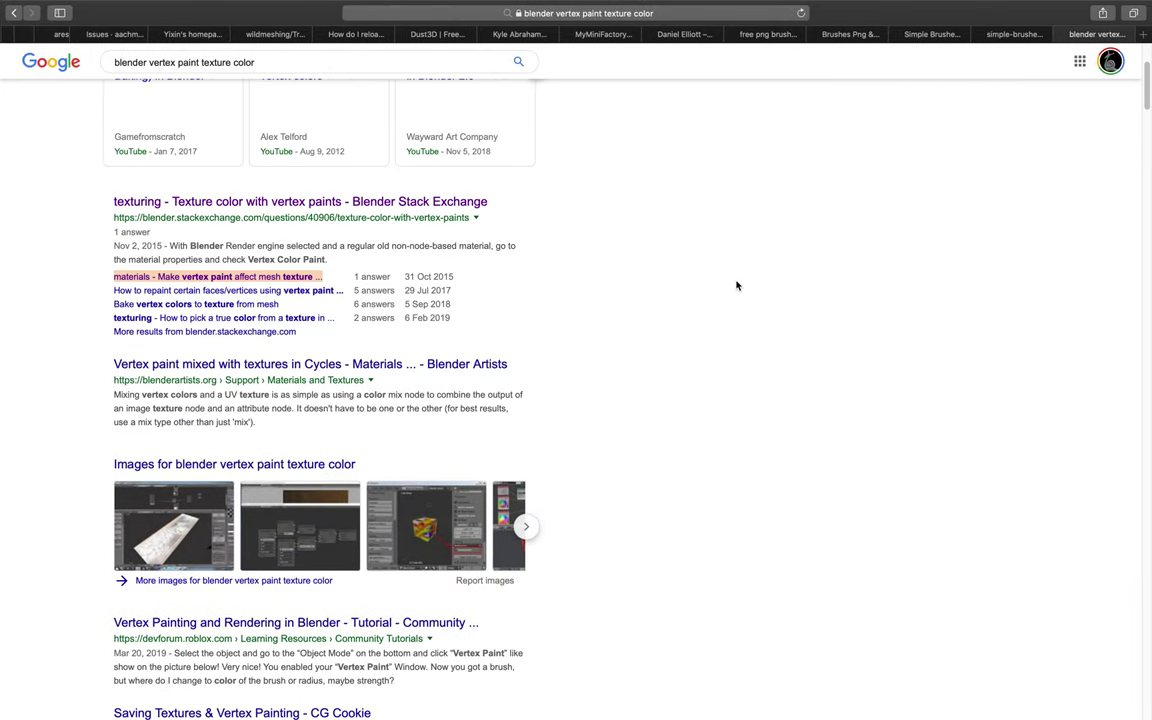
key("ctrl+Right")
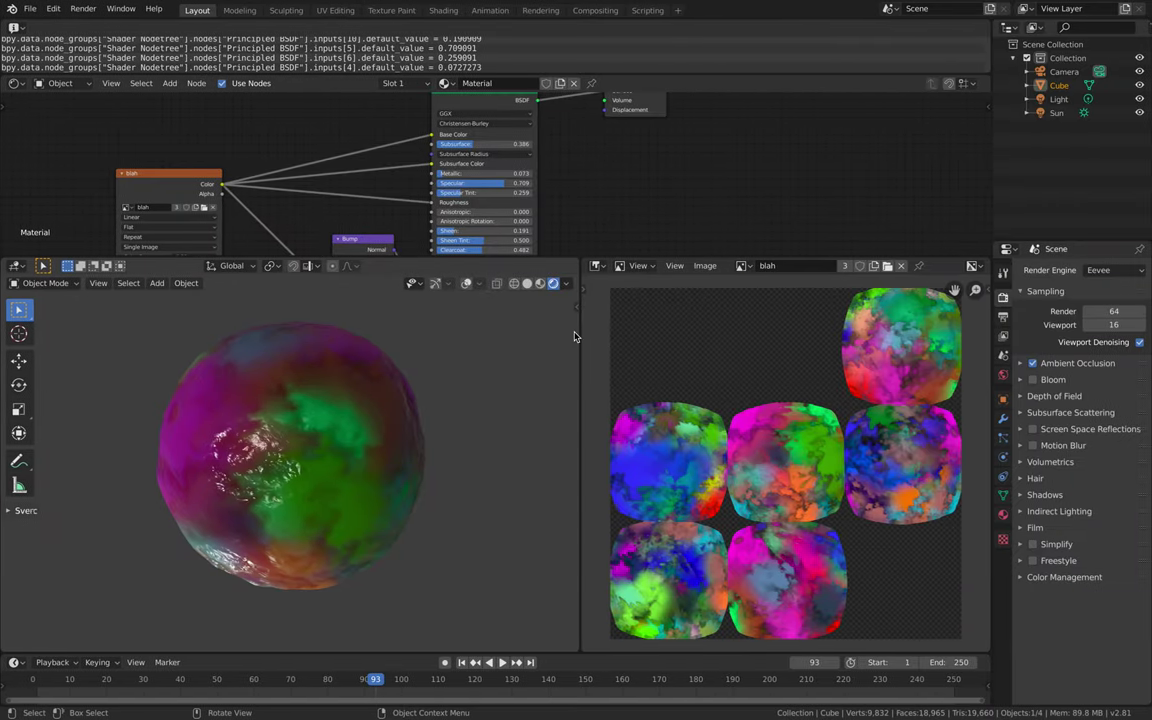
middle_click_drag(521, 373, 478, 366)
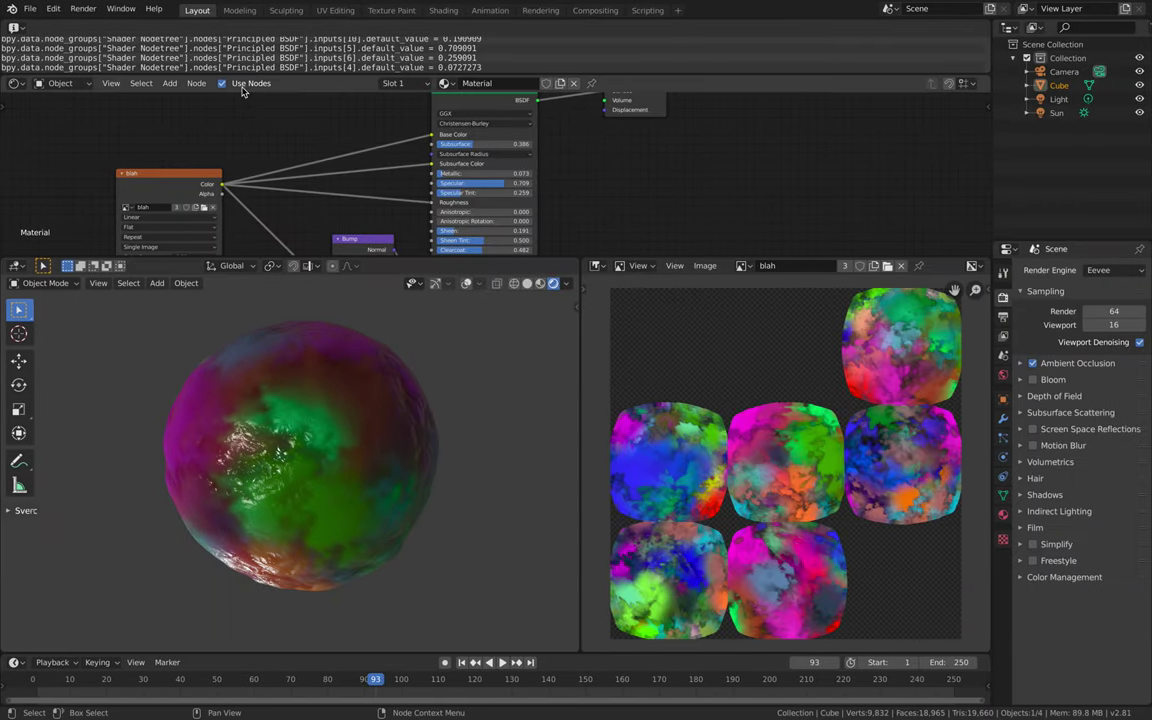
scroll(298, 163, "down", 2)
middle_click_drag(303, 158, 310, 126)
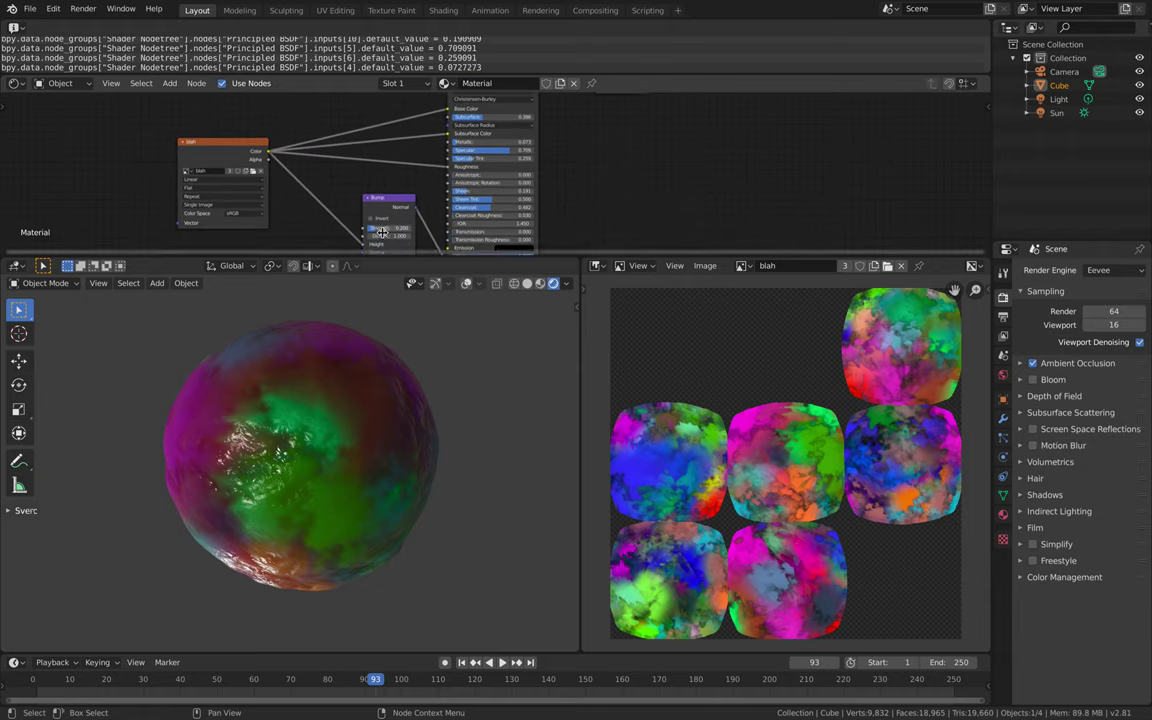
mouse_move(431, 405)
middle_mouse_down()
mouse_move(460, 401)
mouse_move(417, 404)
mouse_move(478, 398)
mouse_move(422, 403)
middle_mouse_up()
scroll(420, 405, "up", 4)
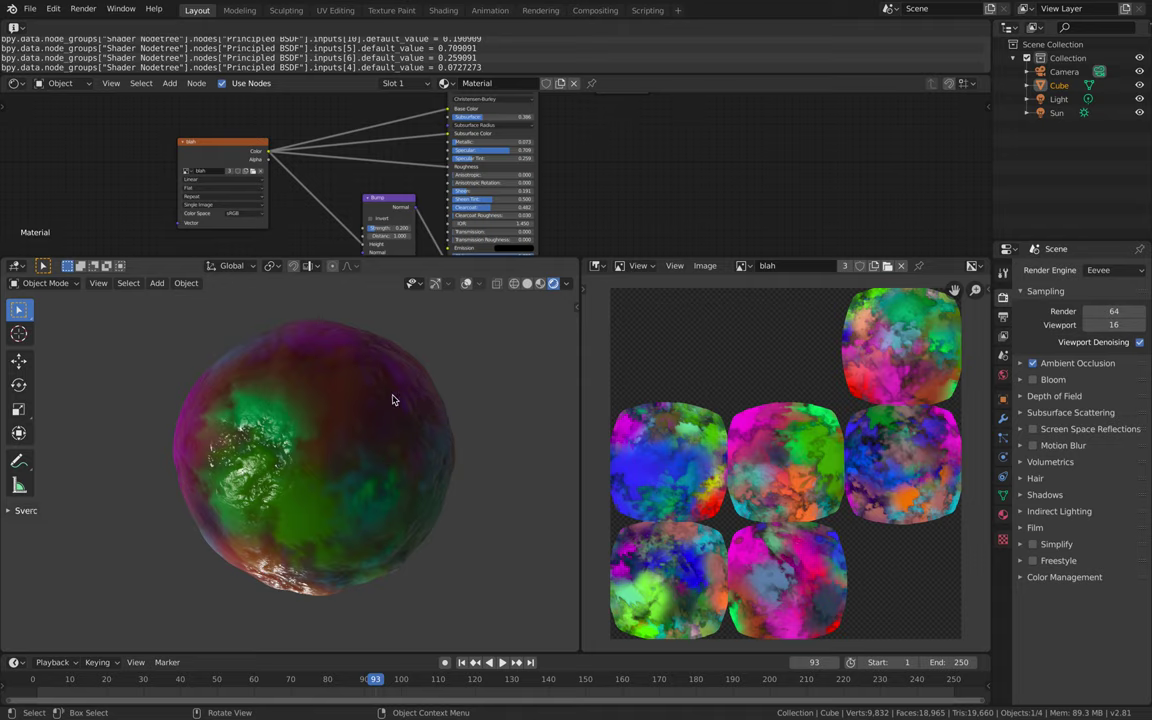
Compare the blob's bare surface in Solid shading with its painted material in Look Dev shading.
key("z")
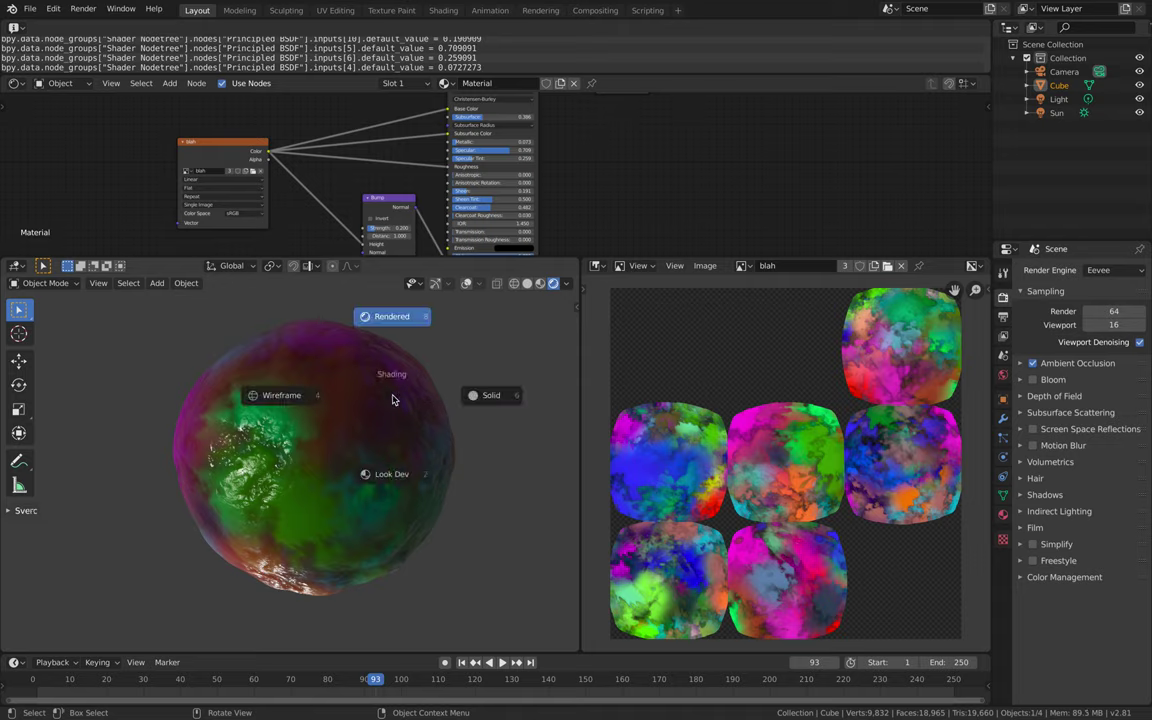
left_click(478, 396)
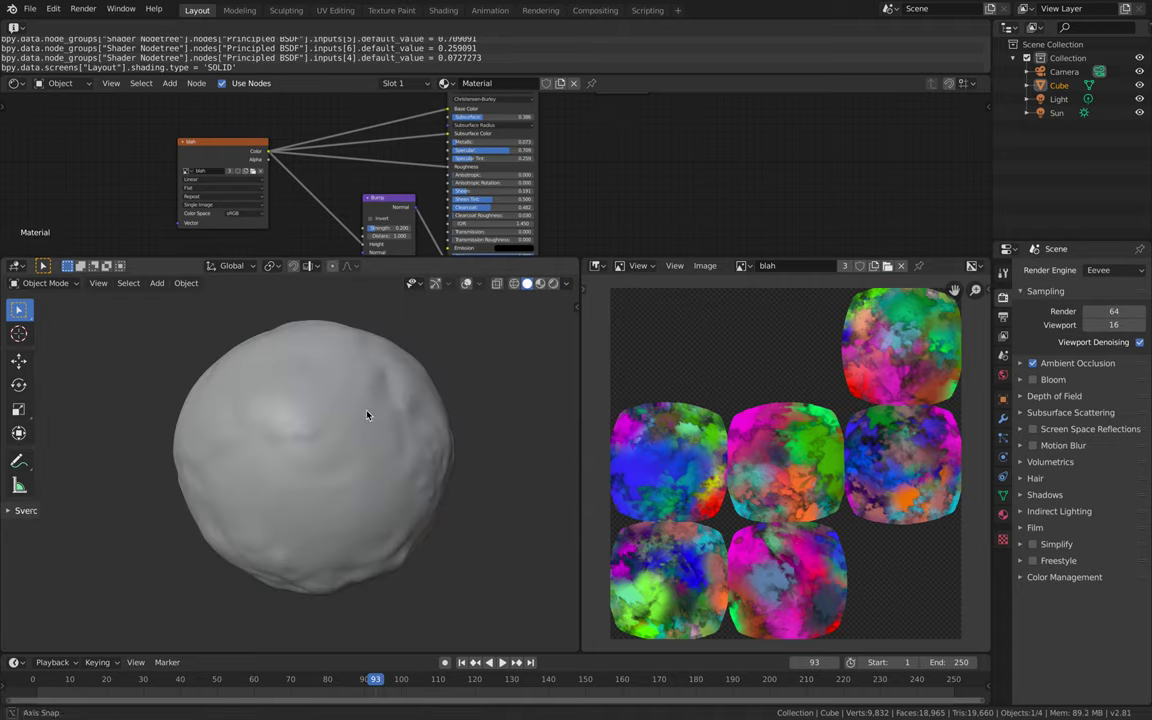
mouse_move(368, 414)
middle_mouse_down()
mouse_move(357, 414)
mouse_move(376, 412)
middle_mouse_up()
key("z")
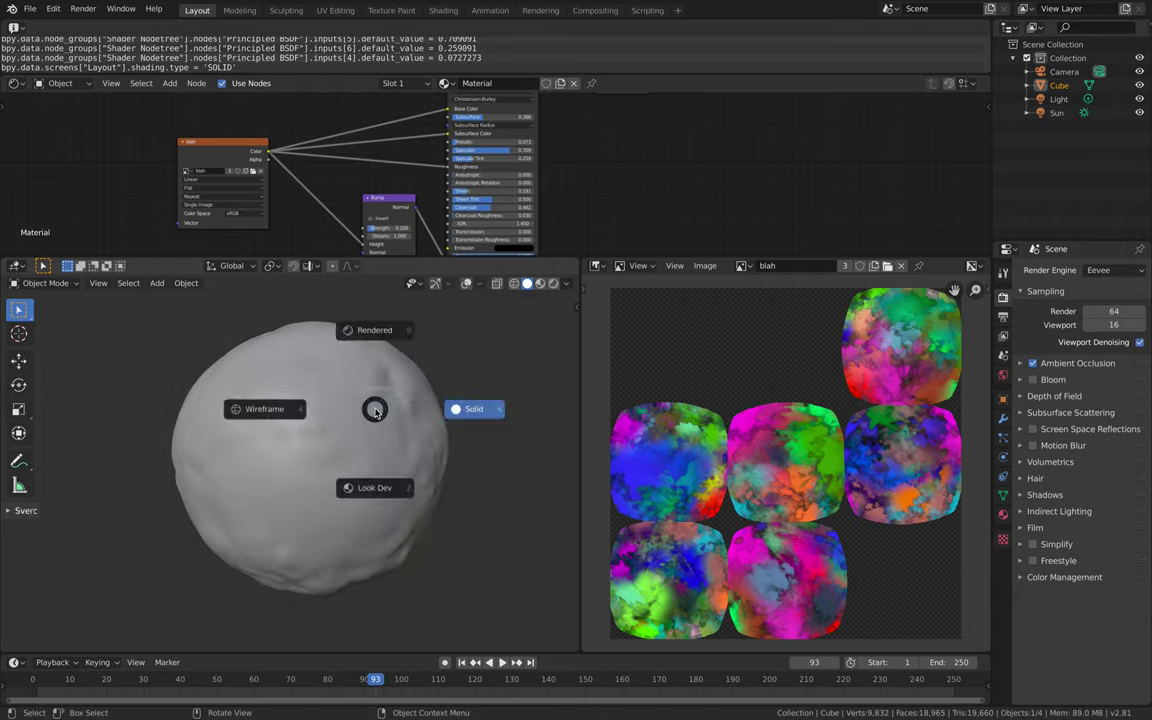
left_click(430, 415)
mouse_move(432, 417)
middle_mouse_down()
mouse_move(376, 434)
mouse_move(380, 449)
middle_mouse_up()
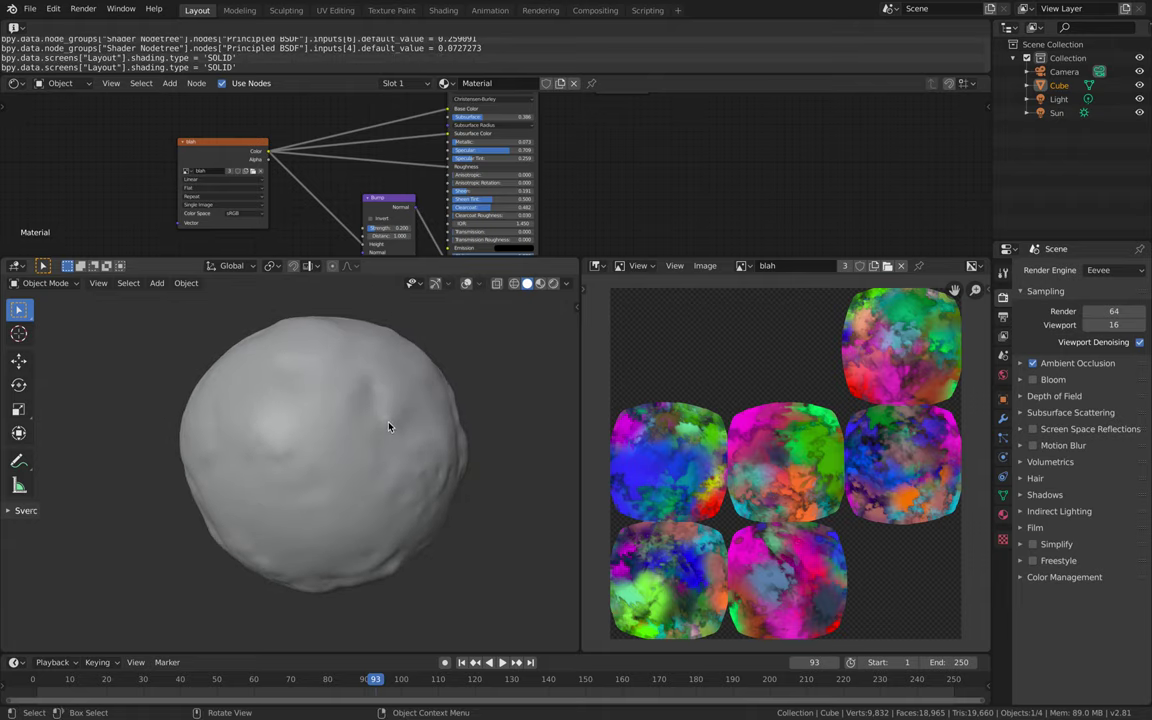
left_click(540, 283)
middle_click_drag(483, 391, 356, 418)
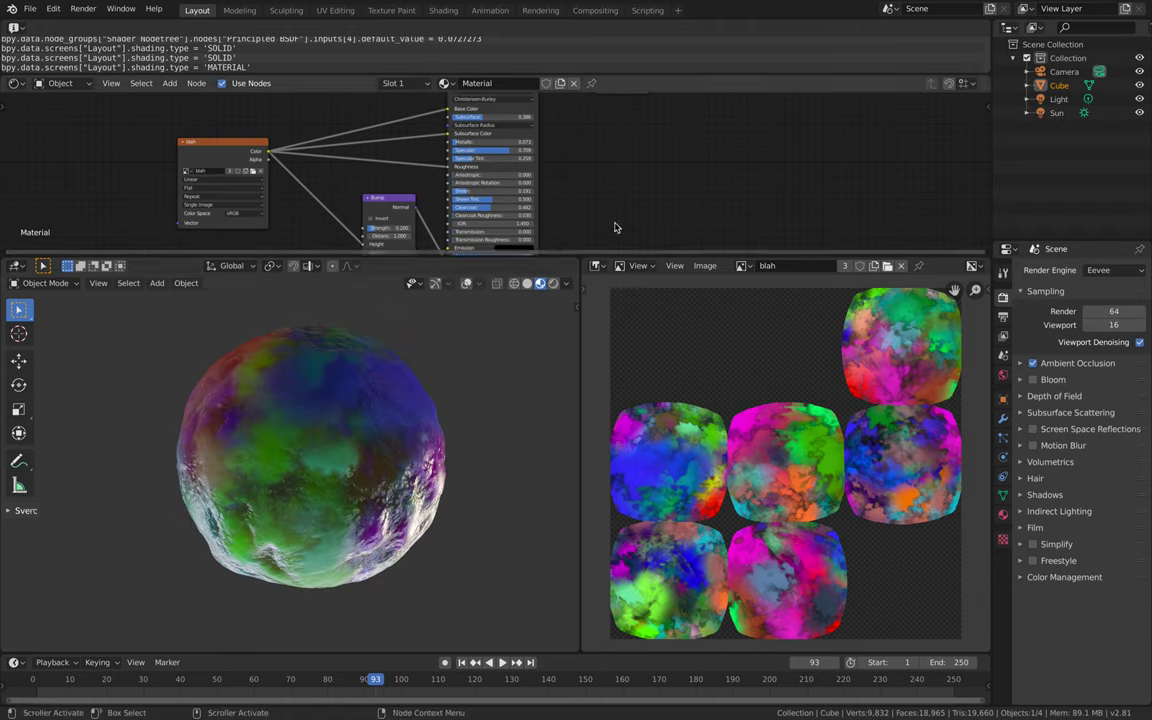
Switch to Finder, inspect the exported vertexPaintStudy_003.usdz model from several angles, and close its preview.
scroll(637, 223, "down", 2)
key("ctrl+Left")
key("ctrl+Left")
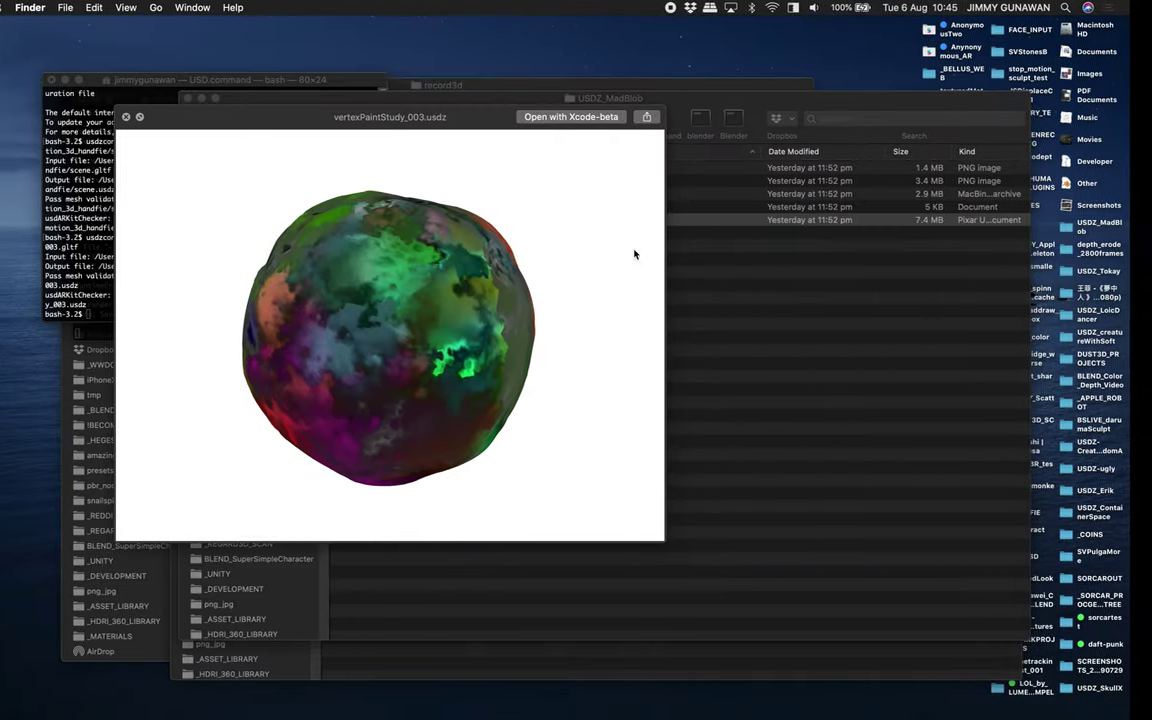
left_click_drag(490, 305, 228, 189)
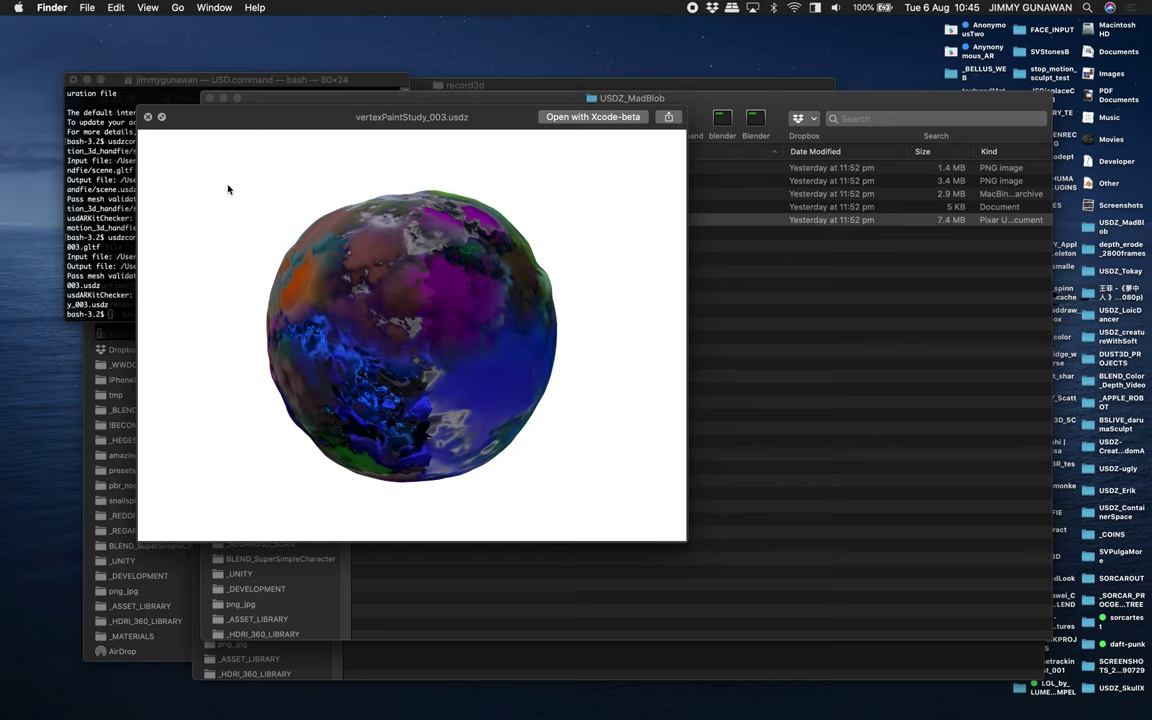
left_click(149, 119)
Switch back to Blender and start a new default scene, discarding the unsaved changes.
key("ctrl+Right")
key("ctrl+Right")
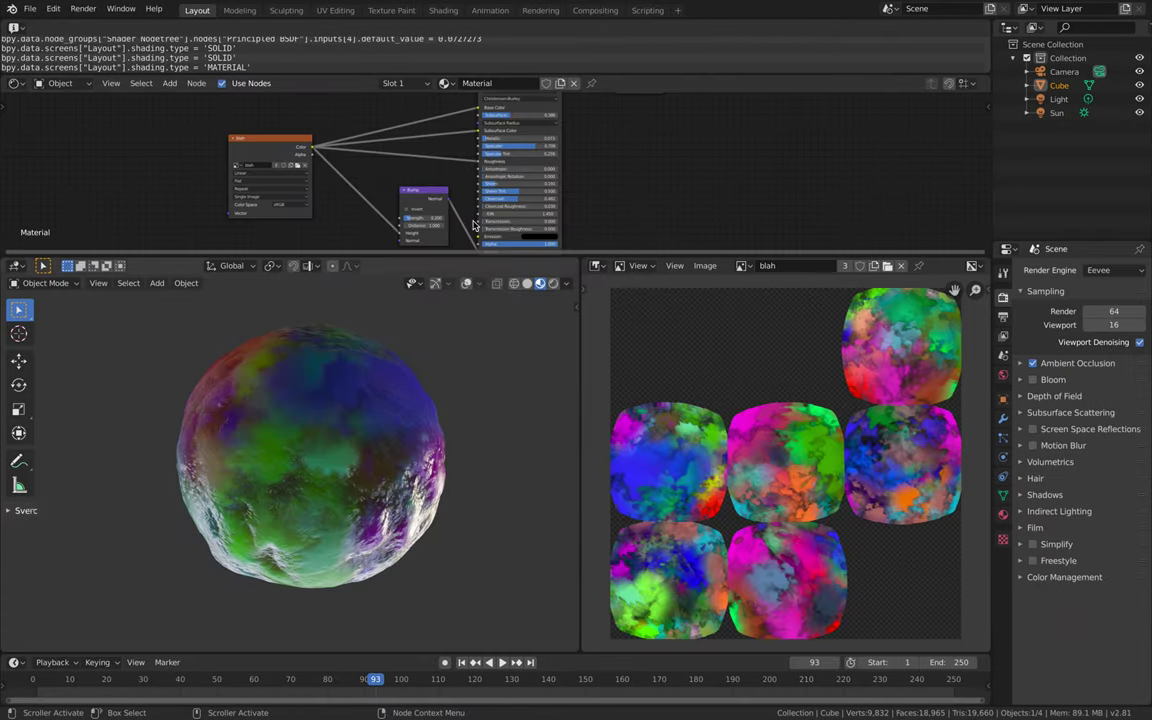
left_click(42, 12)
mouse_move(60, 26)
left_click(182, 28)
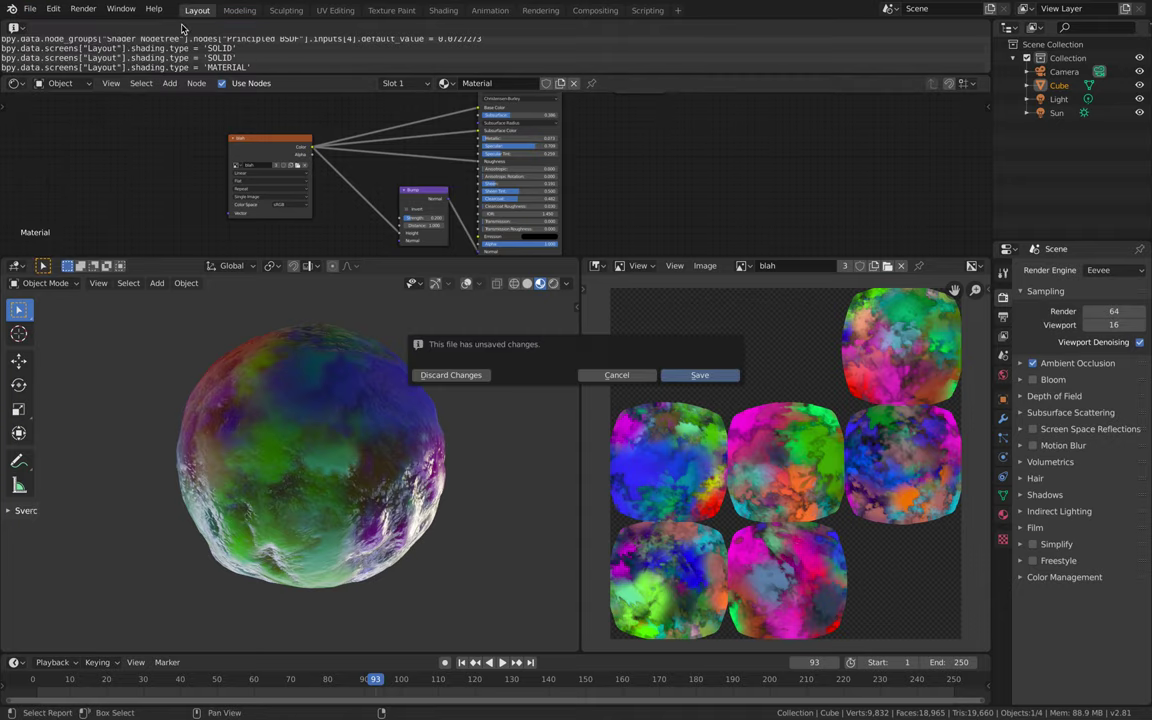
left_click(448, 374)
Delete the default light and camera, and select the remaining cube.
left_click(611, 131)
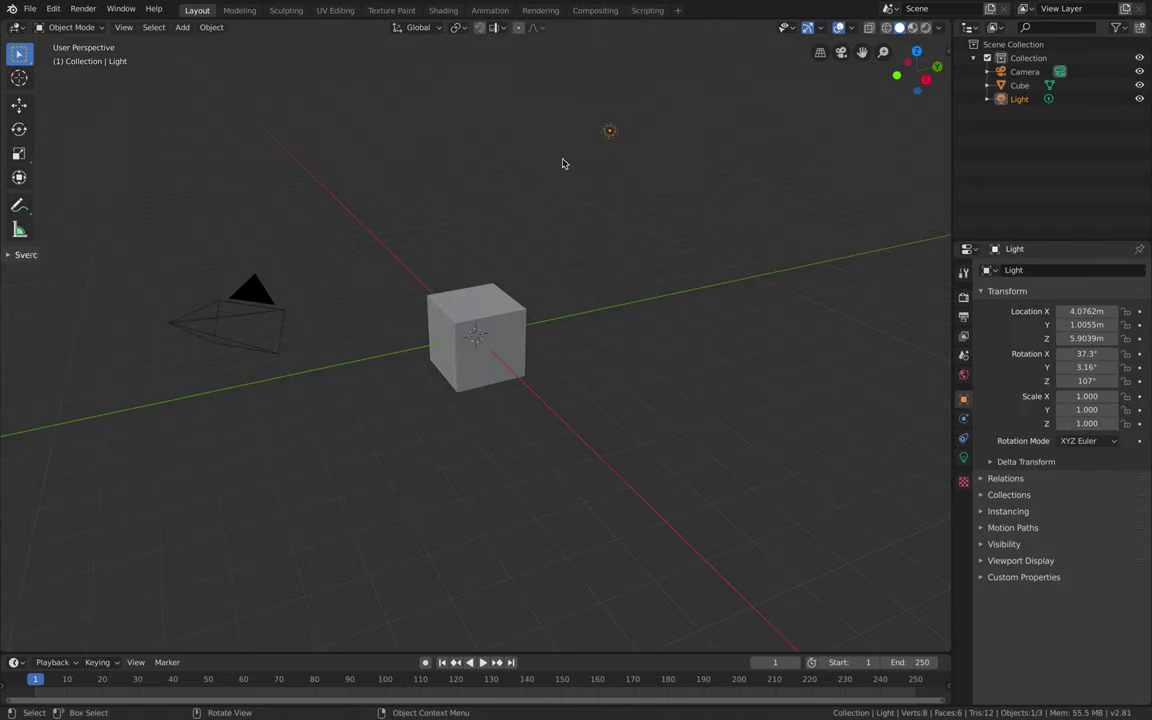
left_click(258, 301, "shift")
scroll(482, 290, "up", 2)
key("Delete")
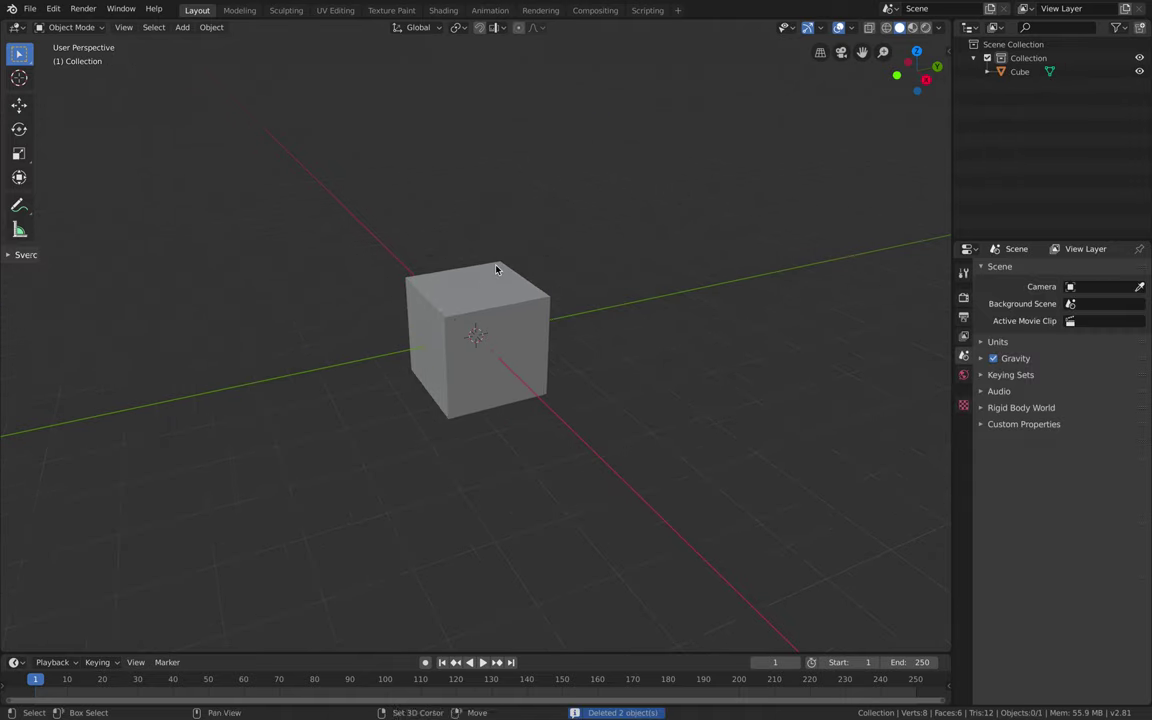
mouse_move(499, 267)
middle_mouse_down()
mouse_move(440, 275)
mouse_move(480, 288)
mouse_move(513, 262)
middle_mouse_up()
left_click(437, 303)
scroll(457, 270, "up", 2)
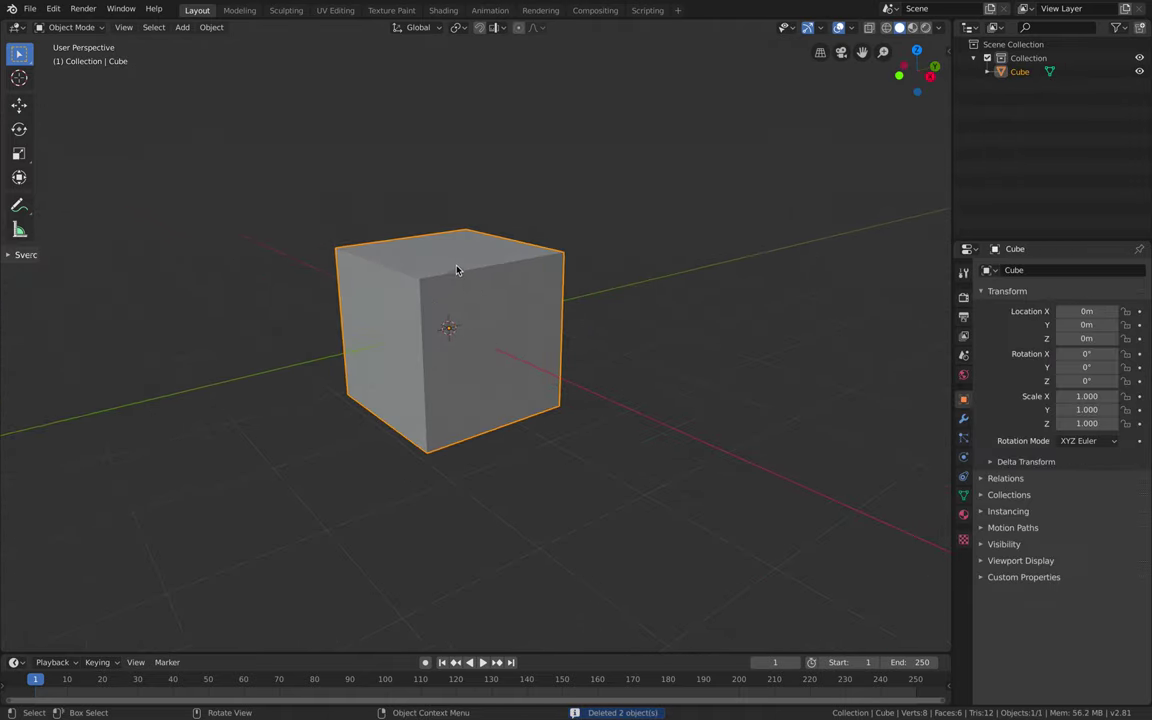
Put the cube into Vertex Paint mode and inspect its faces.
left_click(91, 28)
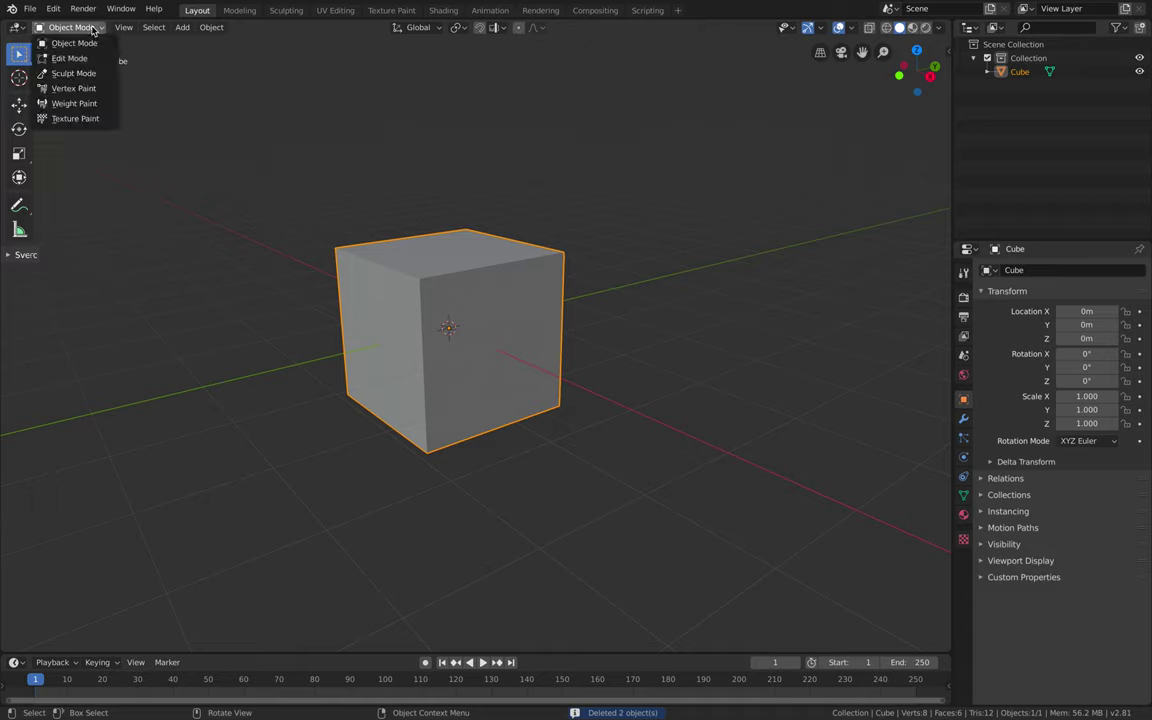
left_click(88, 89)
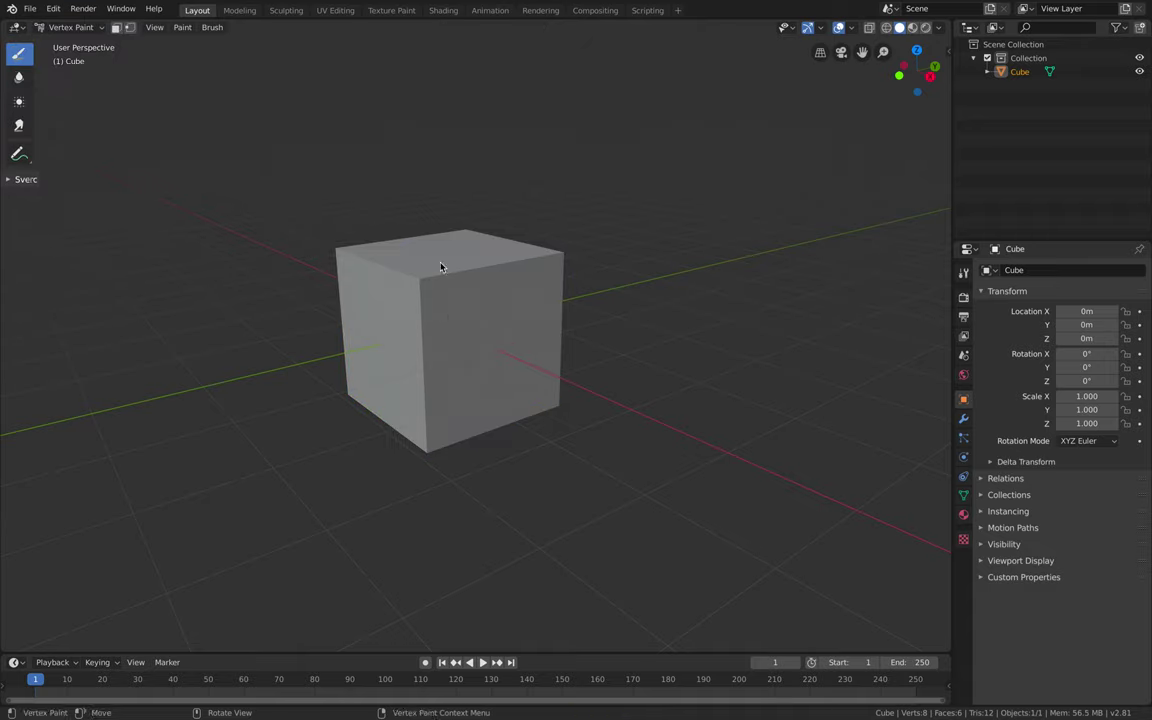
middle_click_drag(490, 380, 524, 358)
scroll(480, 290, "up", 2)
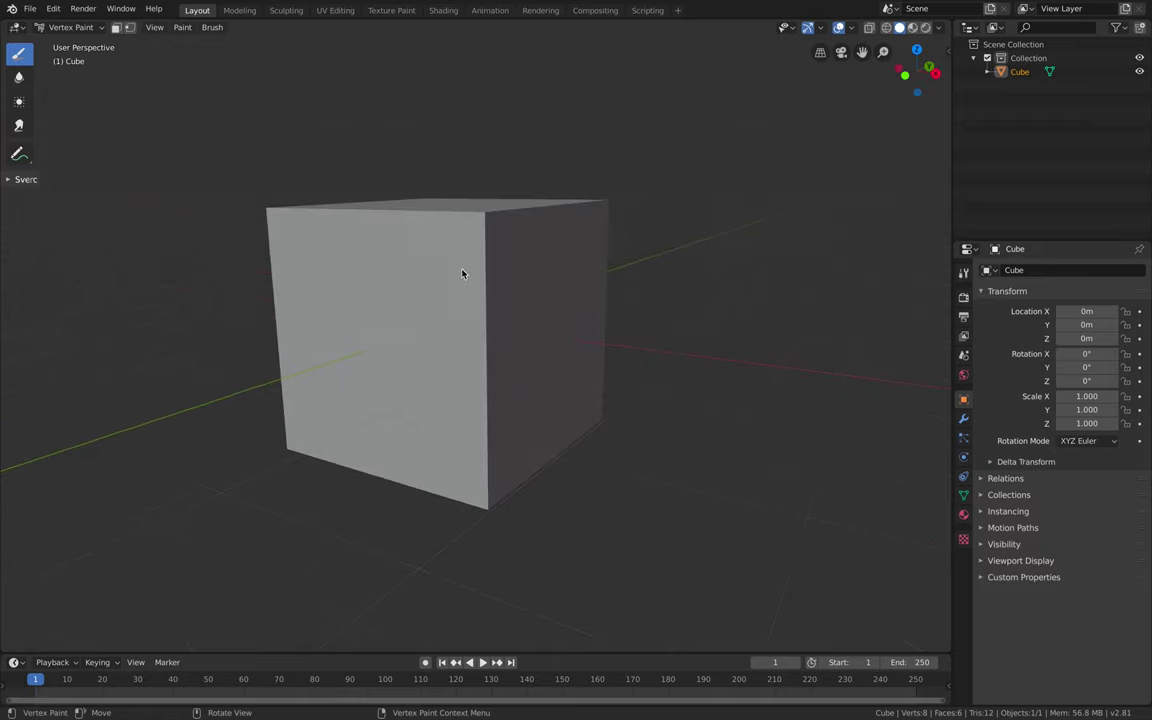
scroll(491, 268, "down", 4)
middle_click_drag(491, 268, 440, 270)
scroll(396, 268, "up", 2)
Return the cube from Vertex Paint mode to Object Mode after viewing its corners.
left_click(70, 27)
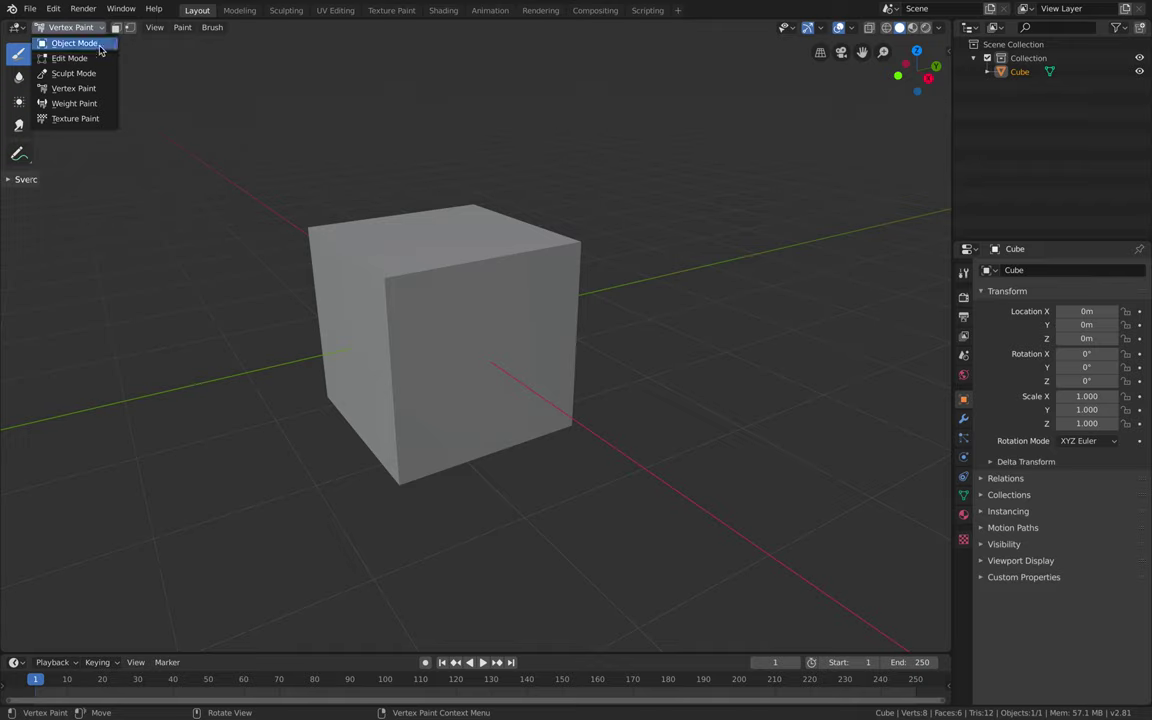
middle_click_drag(386, 244, 380, 265)
middle_click_drag(461, 257, 440, 260)
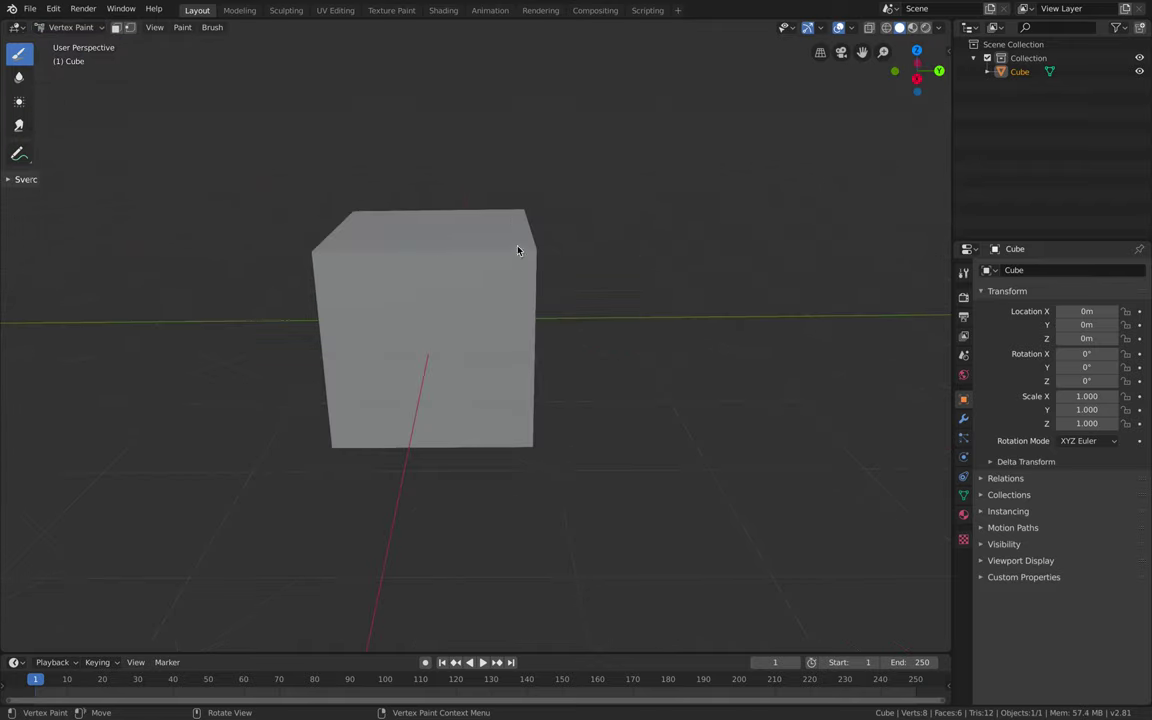
middle_click_drag(525, 251, 461, 228)
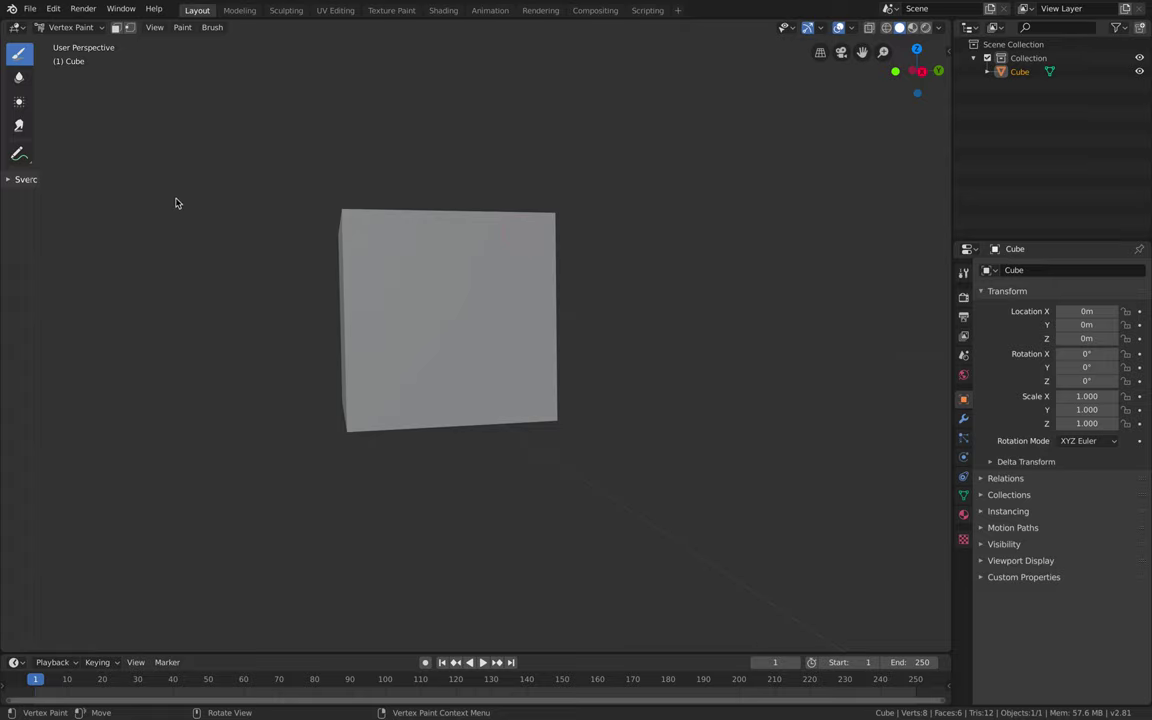
left_click(70, 27)
left_click(62, 41)
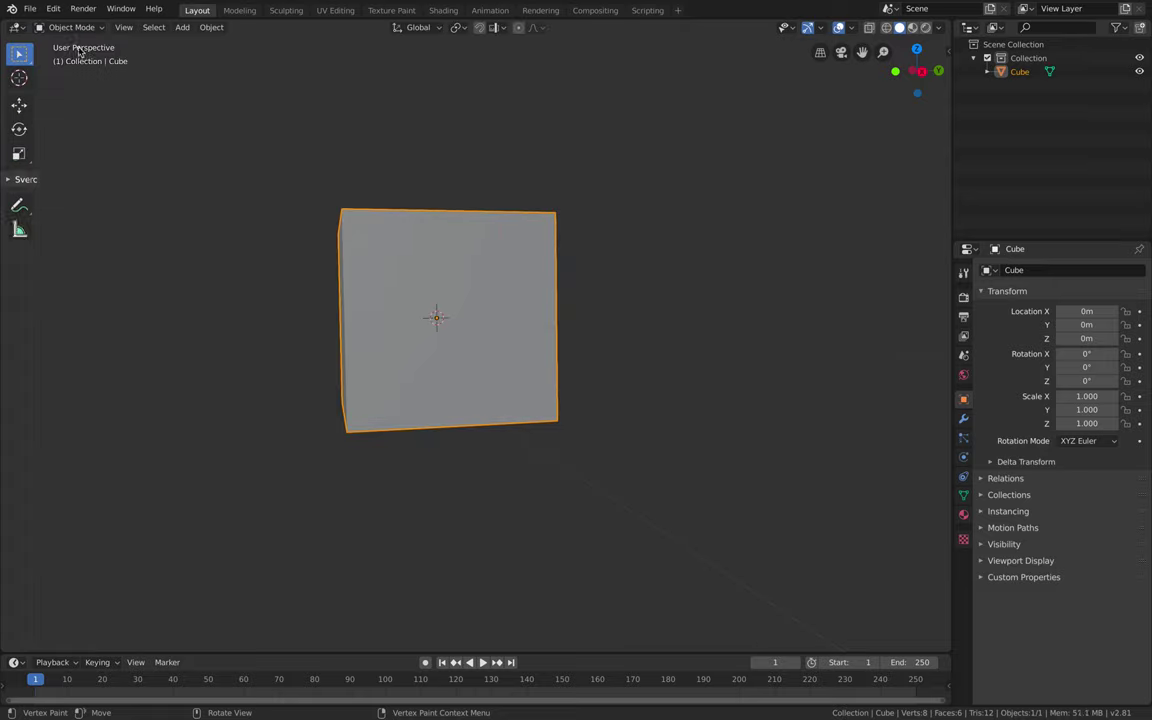
Add a Subdivision Surface modifier to the cube.
middle_click_drag(470, 280, 516, 290)
left_click(964, 418)
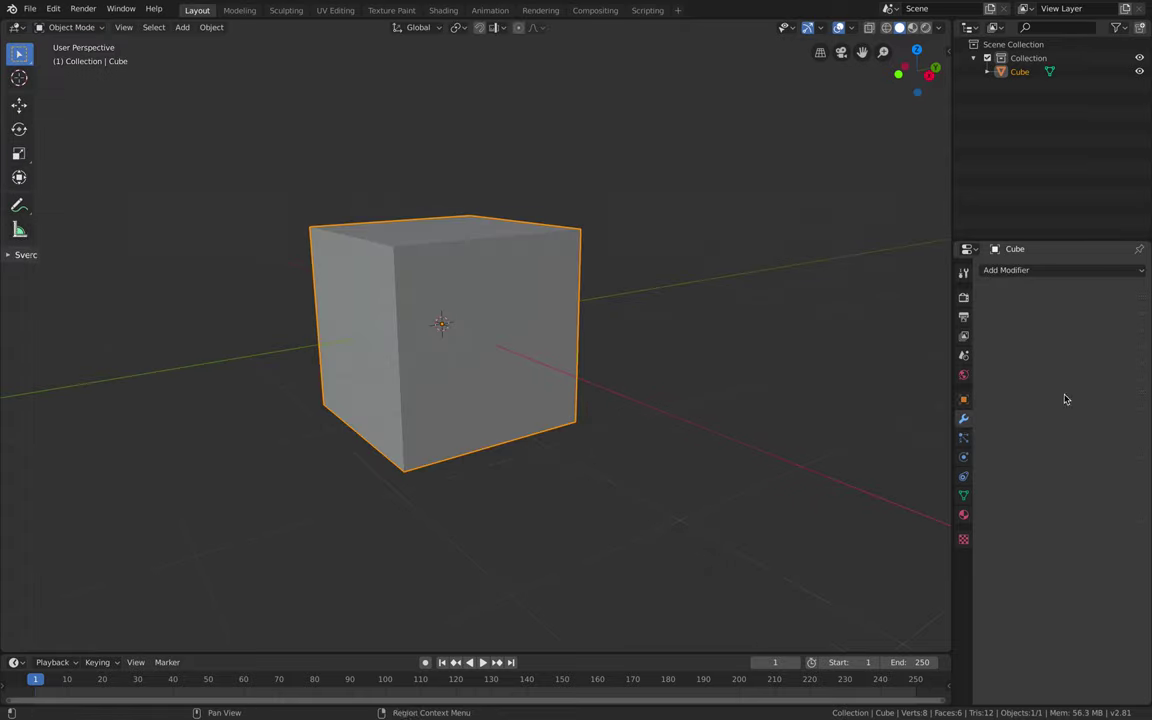
left_click(1070, 270)
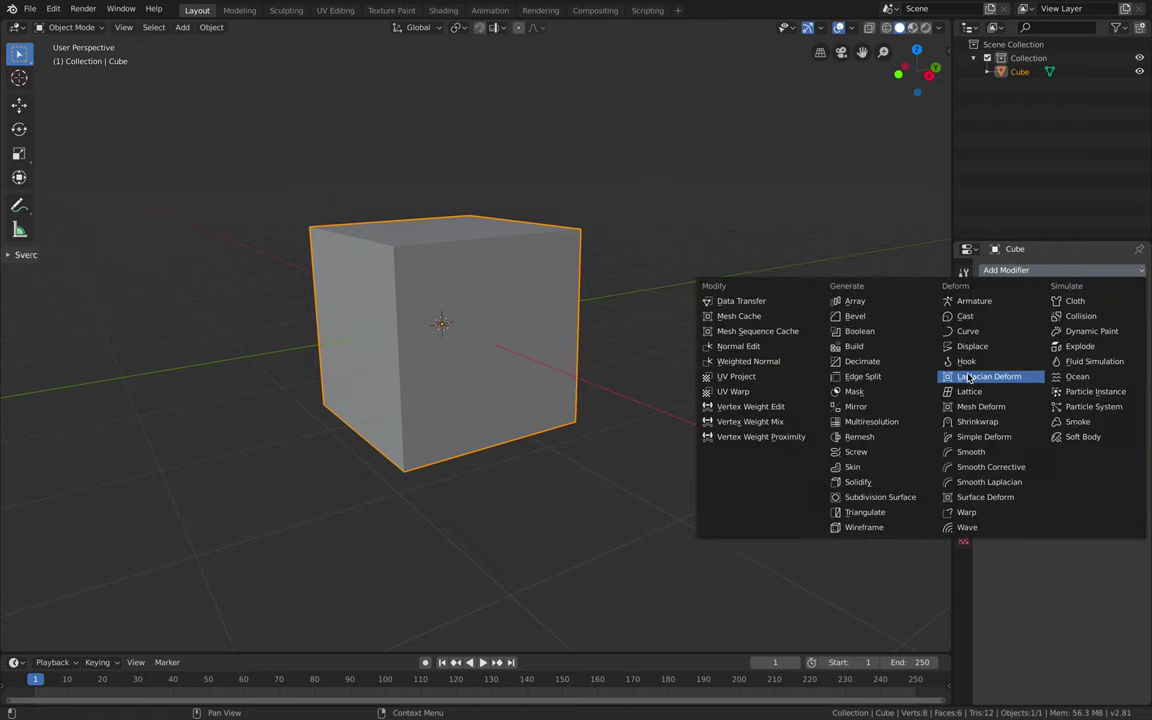
left_click(880, 497)
middle_click_drag(836, 481, 746, 354)
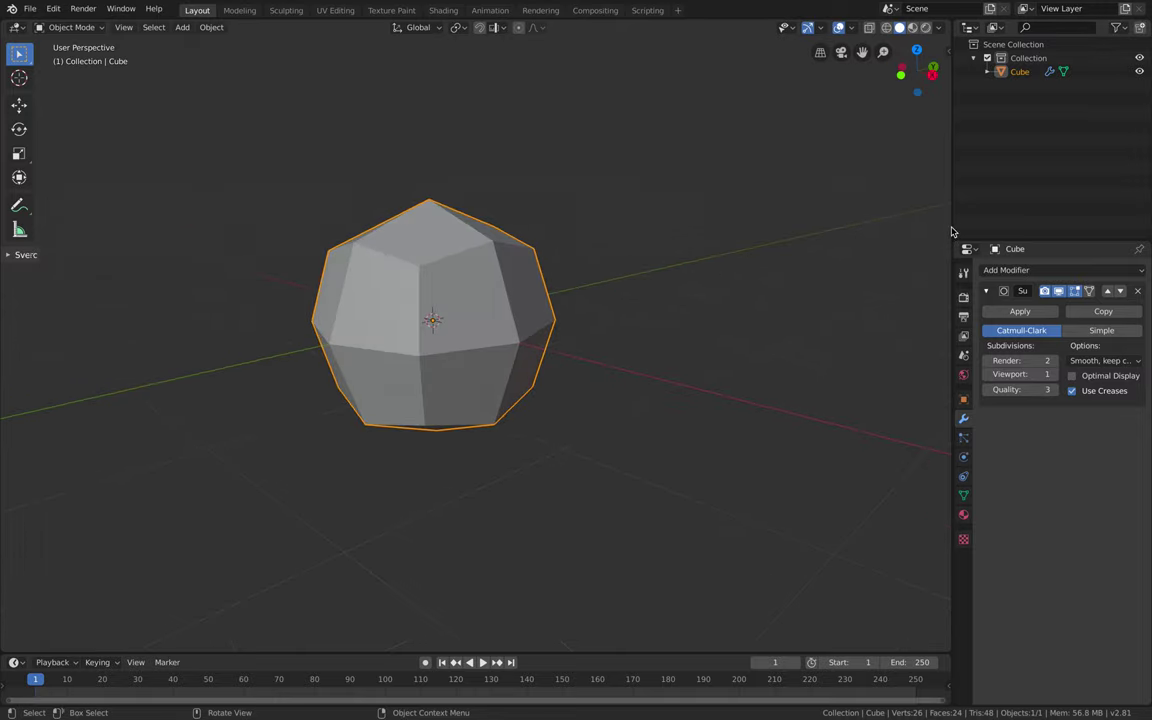
Widen the properties area and set the modifier to Catmull-Clark with 6 viewport subdivisions.
left_click_drag(952, 231, 889, 231)
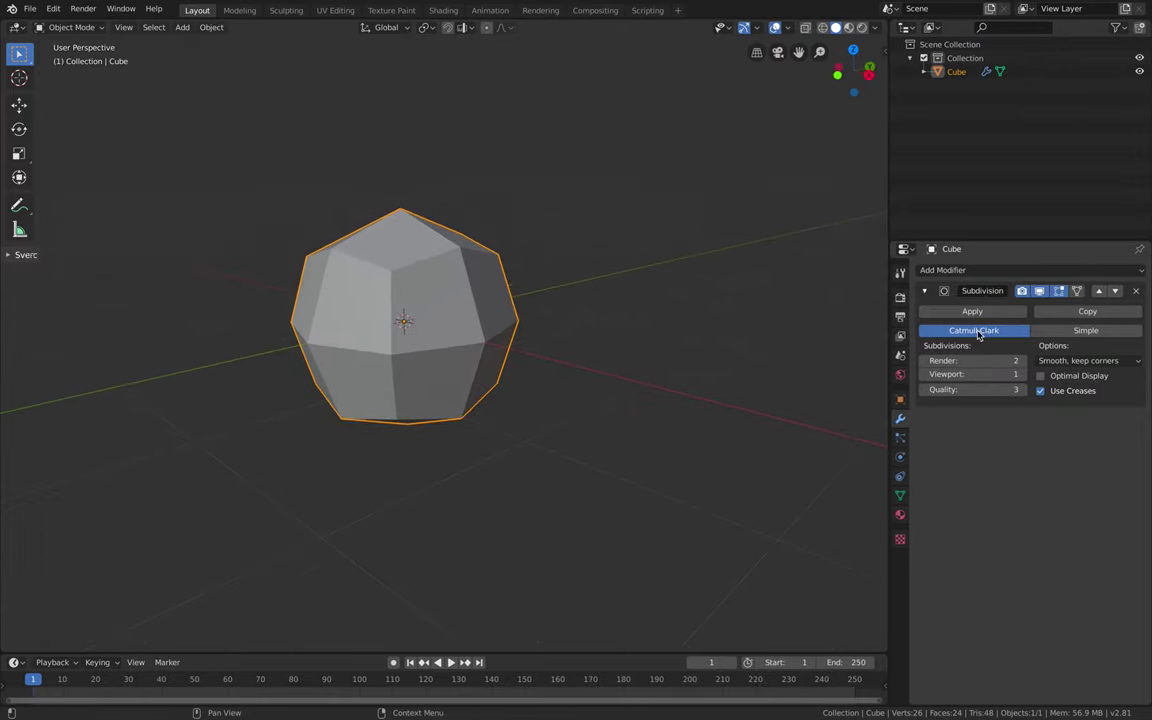
left_click(1036, 331)
left_click(1017, 331)
scroll(882, 357, "up", 1)
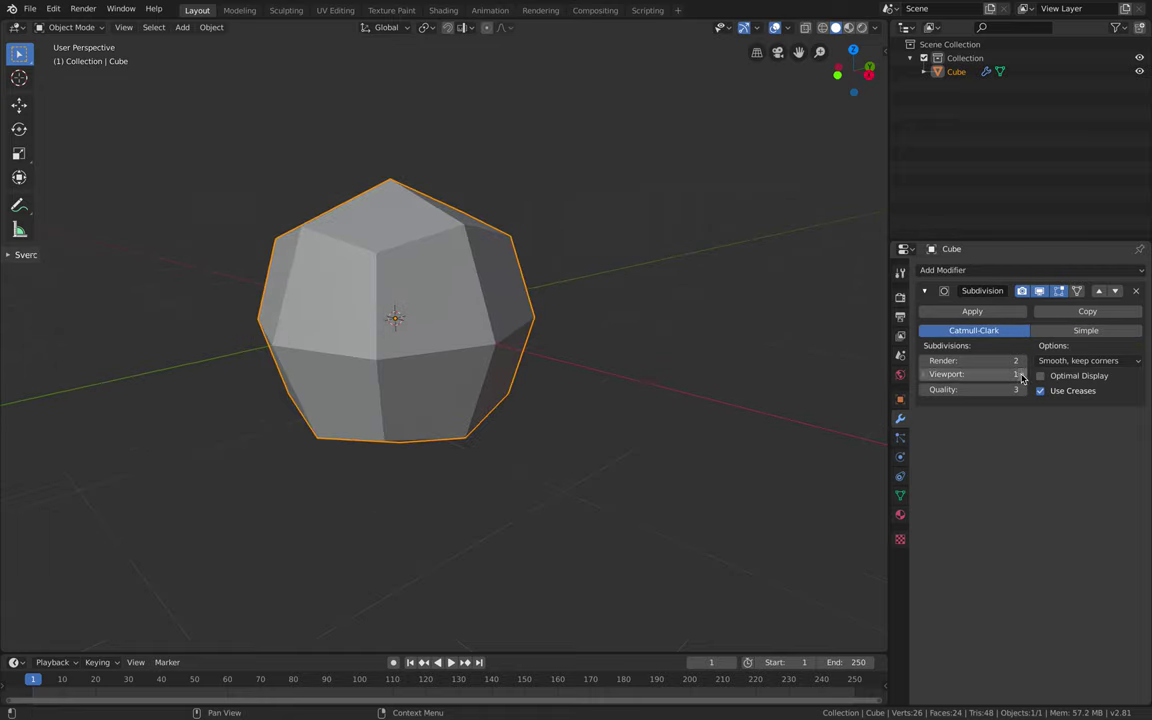
left_click(1022, 375)
left_click(1022, 375)
left_click(1022, 375)
left_click(1022, 375)
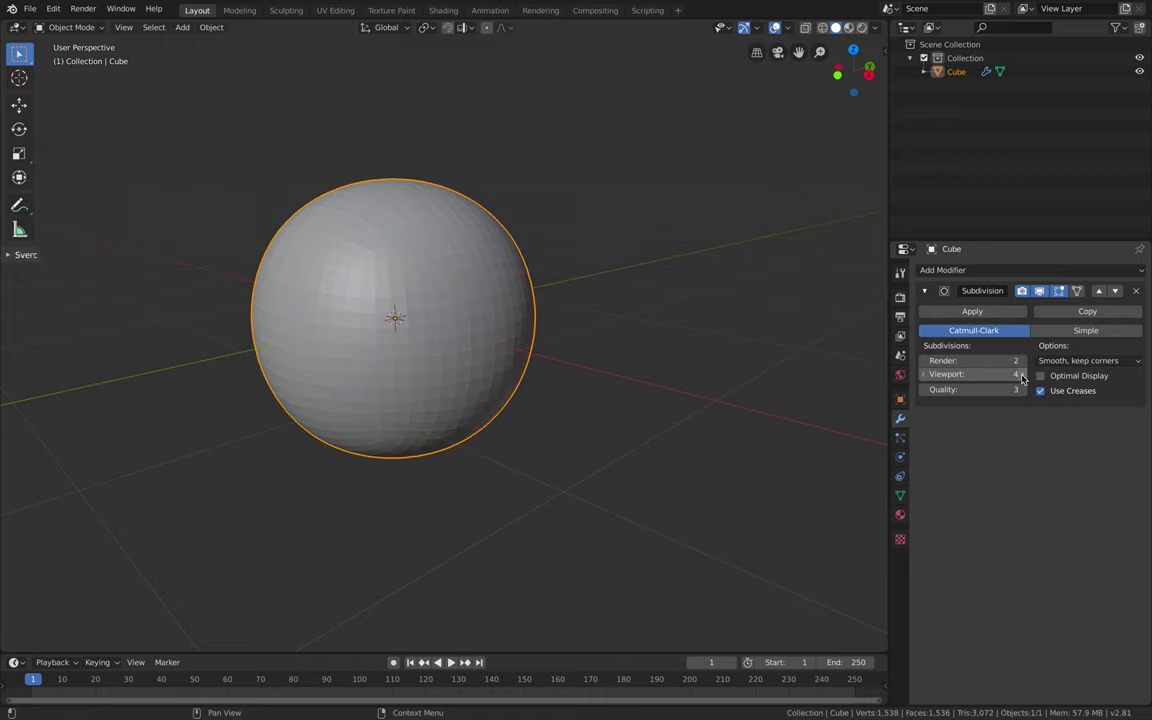
left_click(1022, 375)
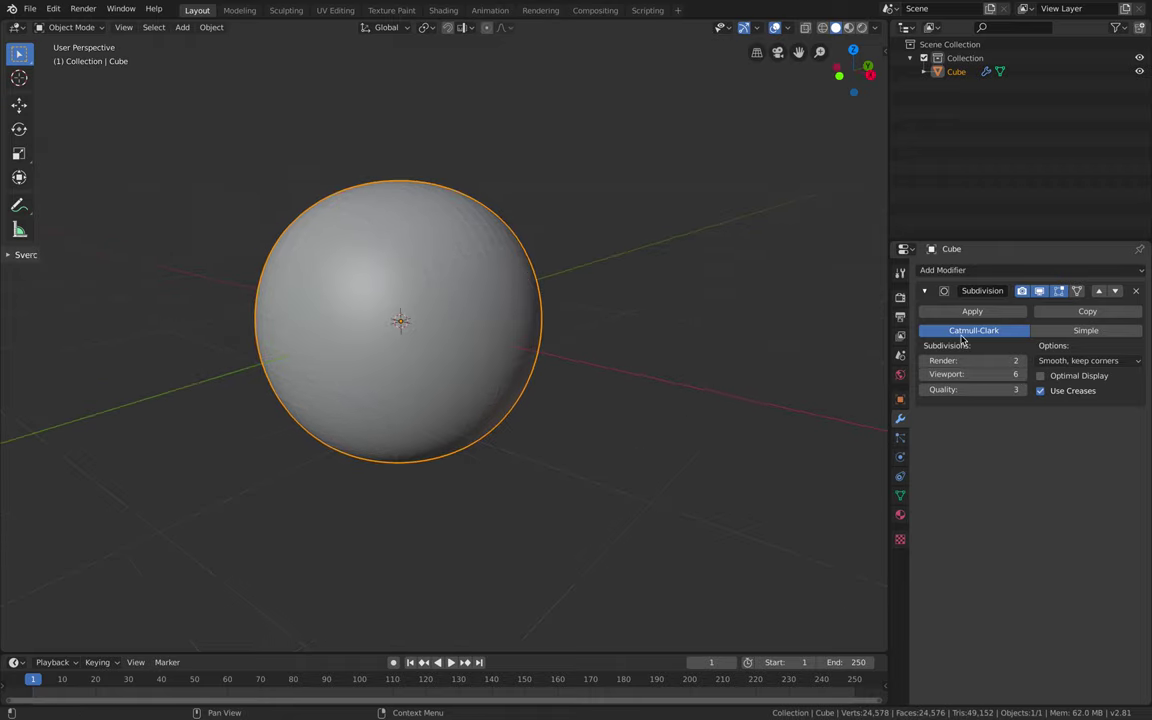
Duplicate the subdivided sphere beside the original and set the copy's subdivision type to Simple.
middle_click_drag(830, 305, 427, 291)
scroll(486, 280, "down", 1)
key("shift+d")
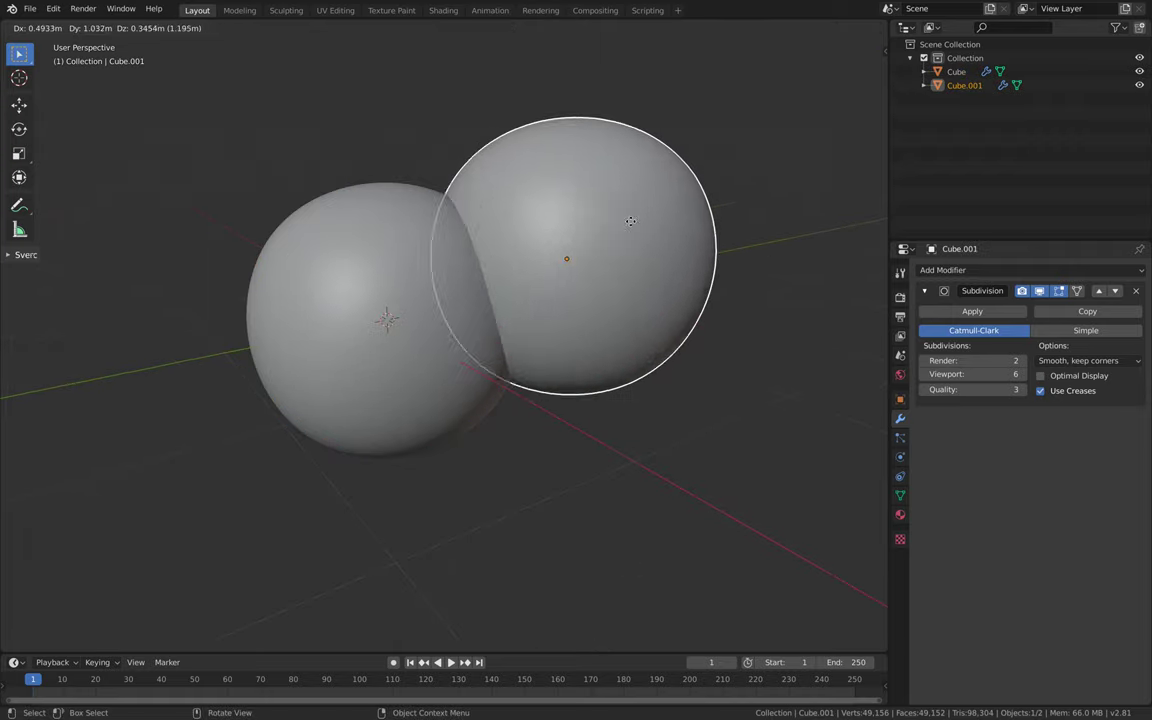
left_click(773, 295)
left_click(1083, 330)
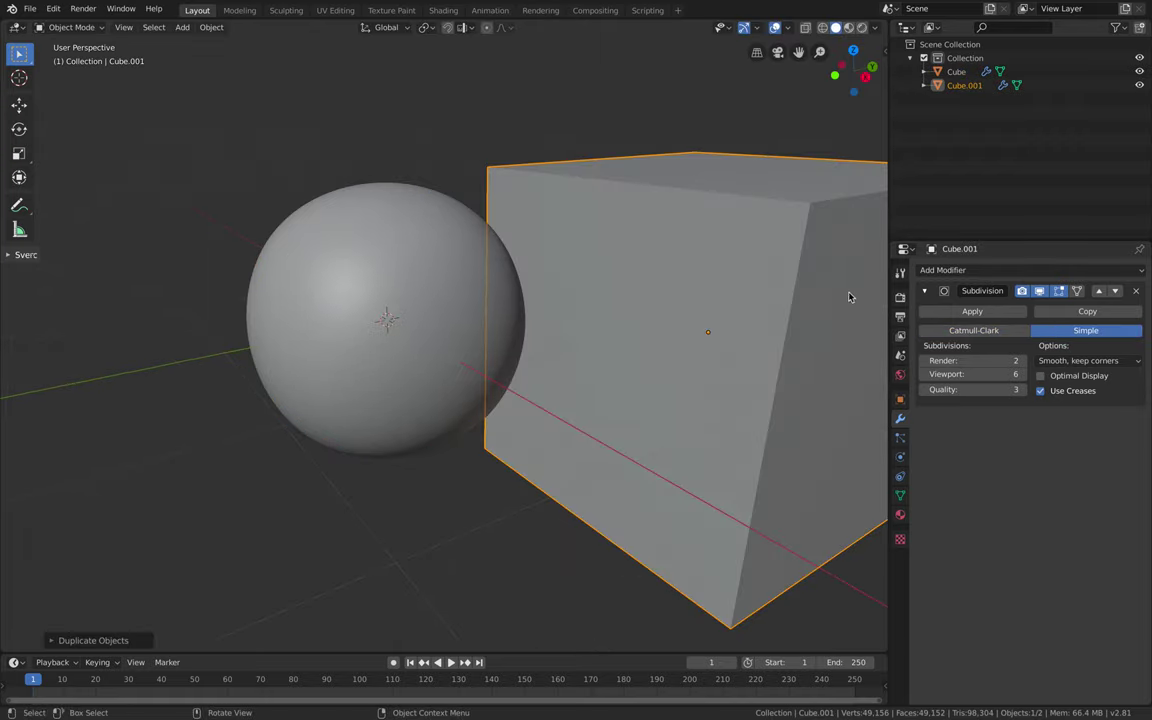
scroll(849, 297, "down", 3)
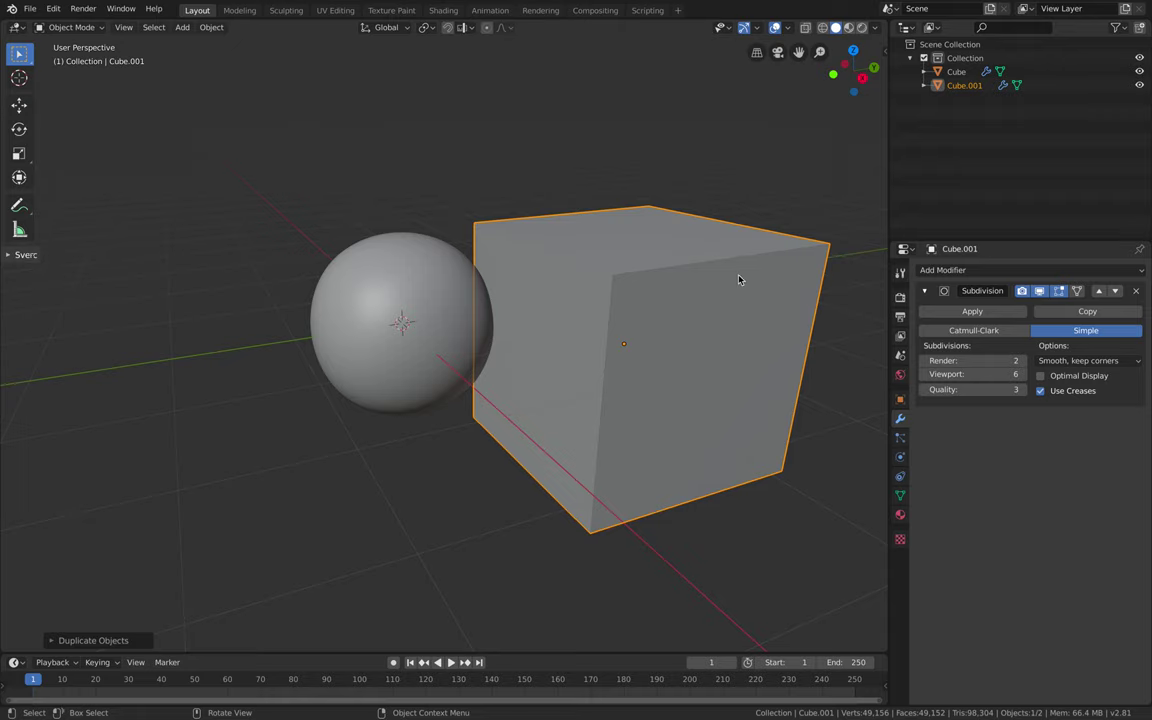
middle_click_drag(712, 262, 656, 265)
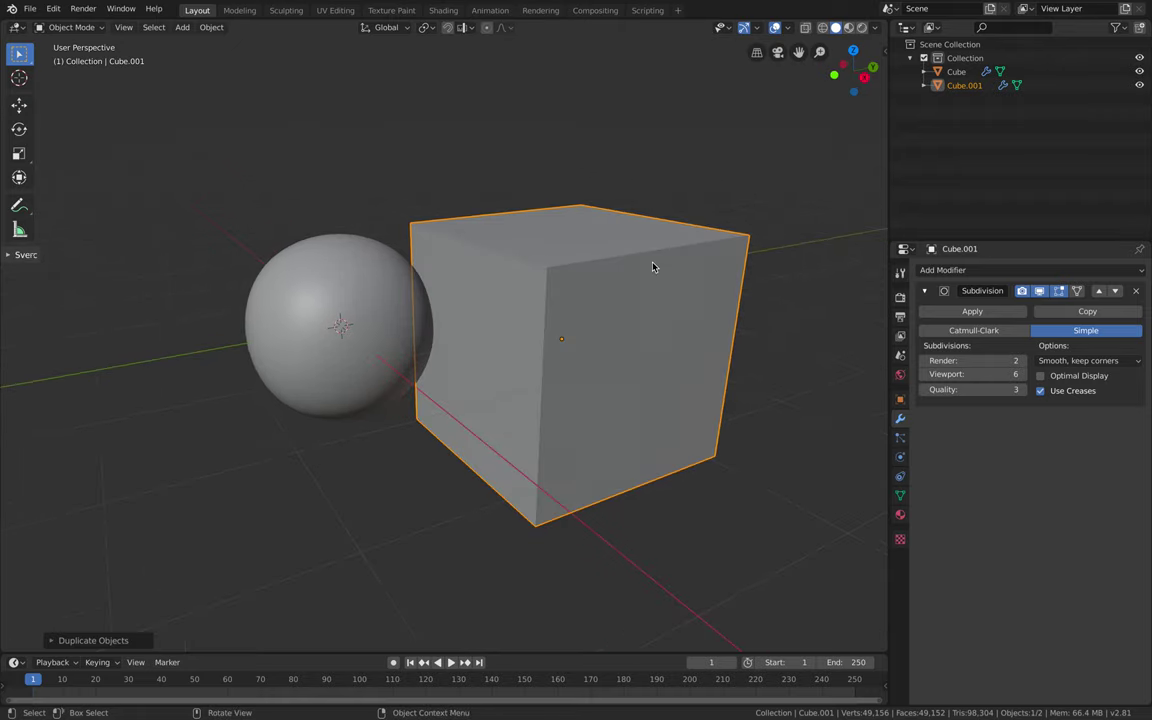
Inspect the Simple-subdivided cube's mesh density in wireframe display and return to solid shading.
key("z")
left_click(559, 268)
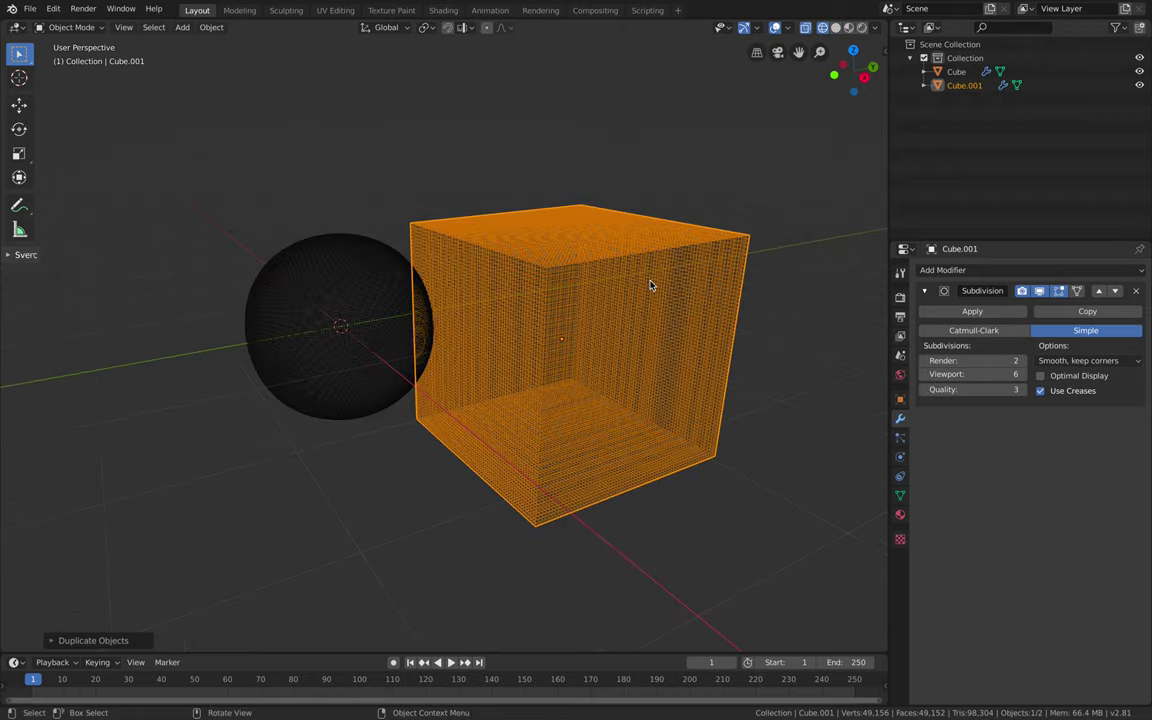
key("z")
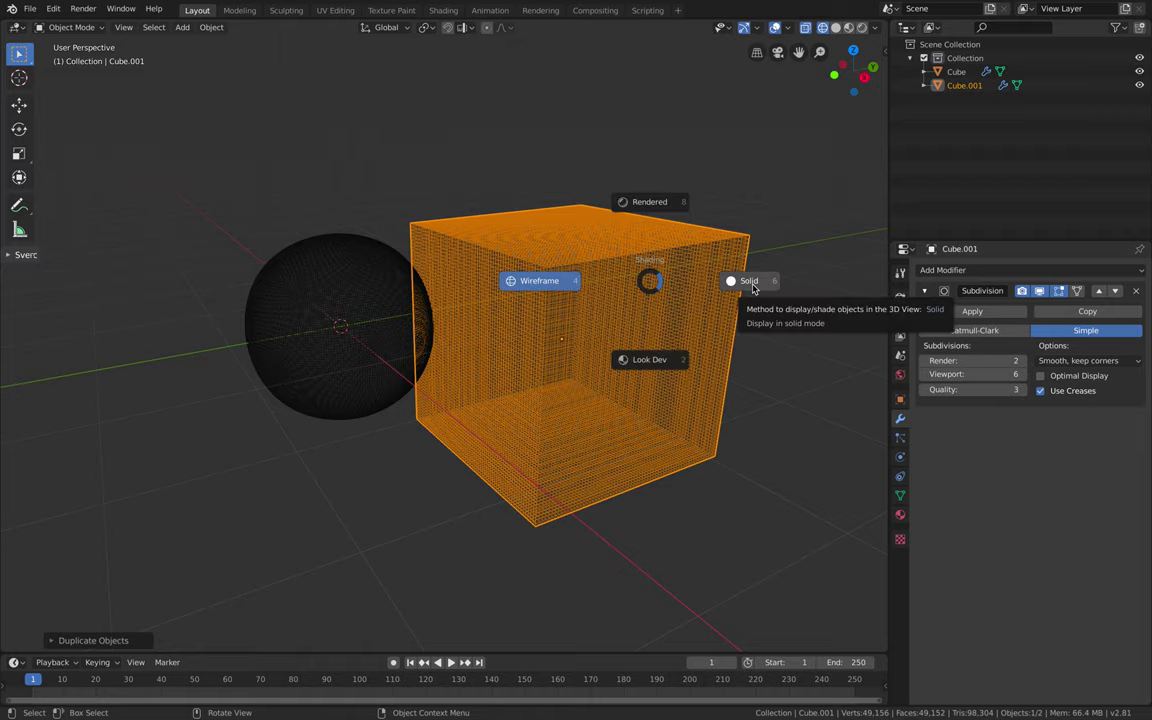
left_click(760, 284)
Move the Simple-subdivided cube farther away from the sphere.
mouse_move(618, 273)
middle_mouse_down()
mouse_move(602, 280)
mouse_move(550, 262)
mouse_move(597, 277)
middle_mouse_up()
key("g")
left_click(617, 249)
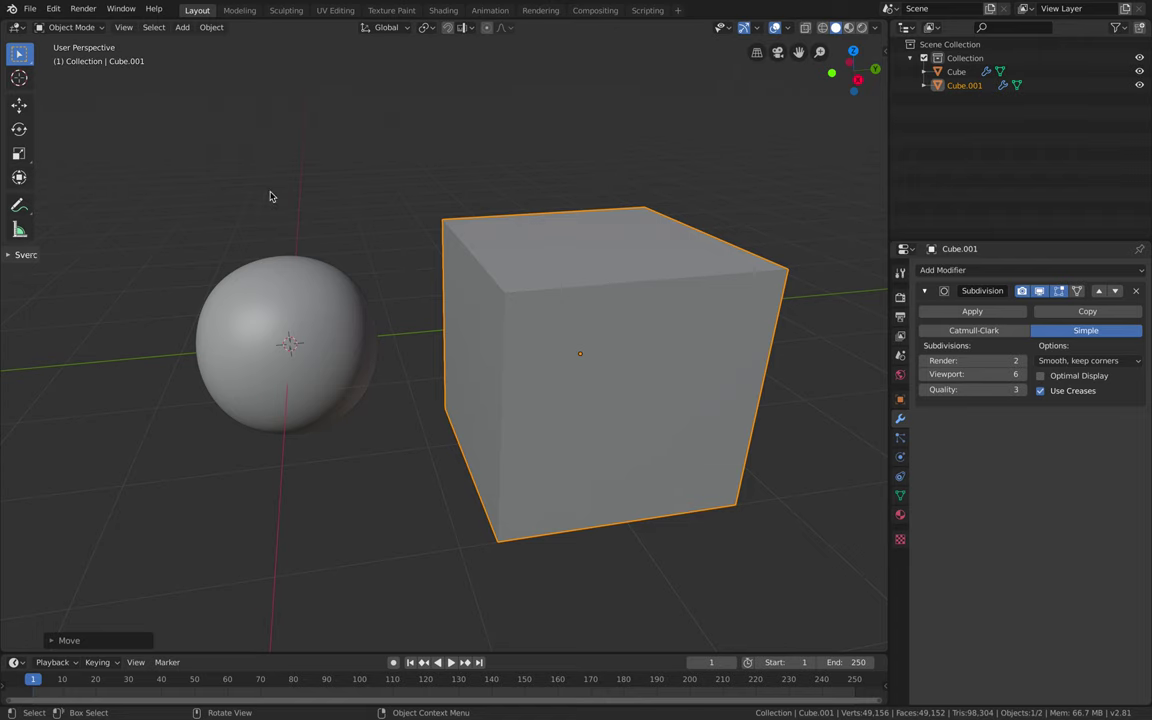
Save the scene to the Desktop as vertexpaintingfun_001.blend.
left_click(30, 9)
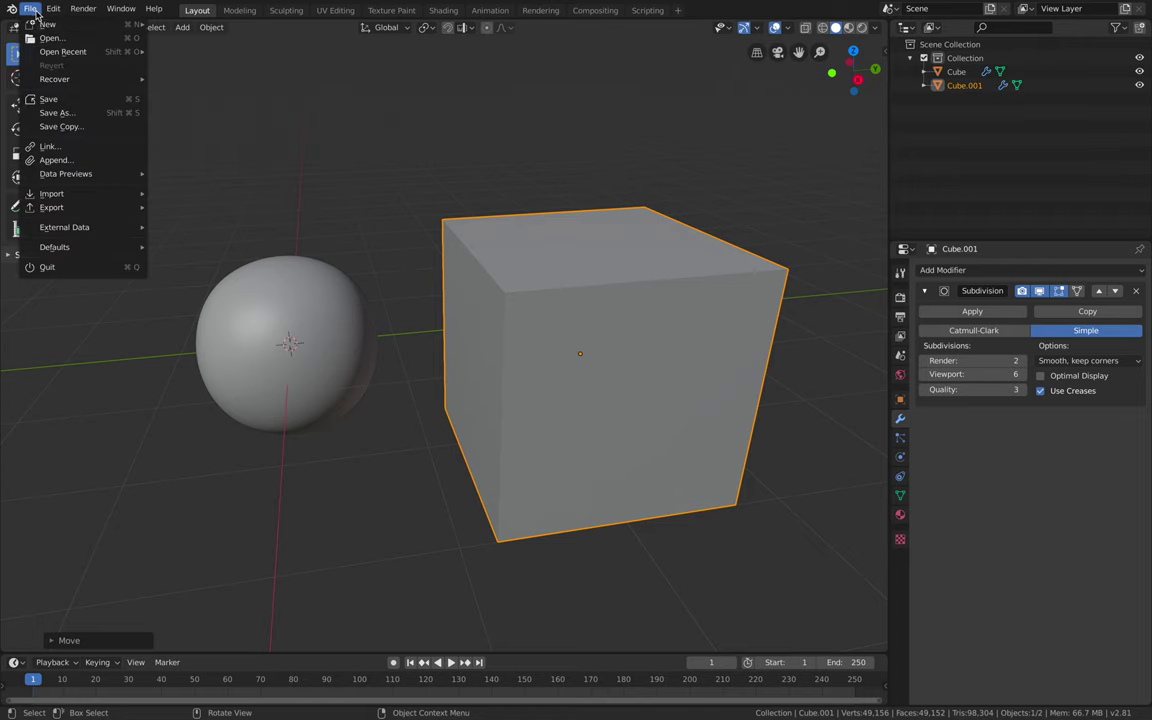
left_click(66, 112)
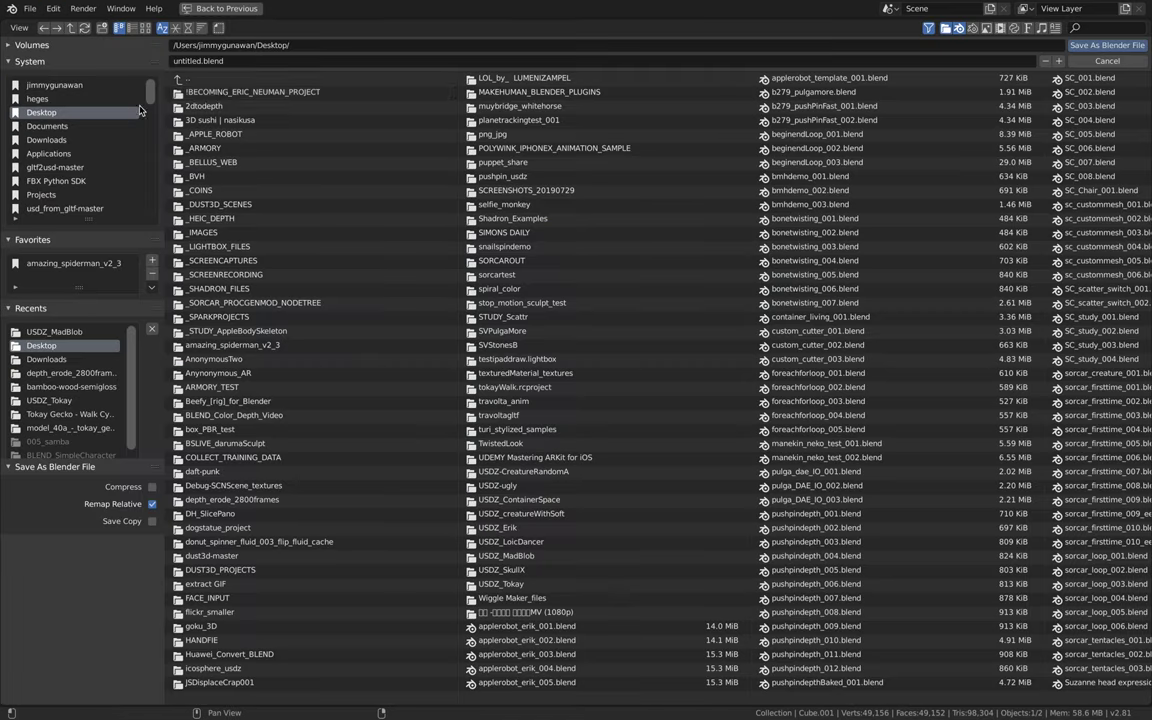
left_click(201, 61)
type("vertexpai")
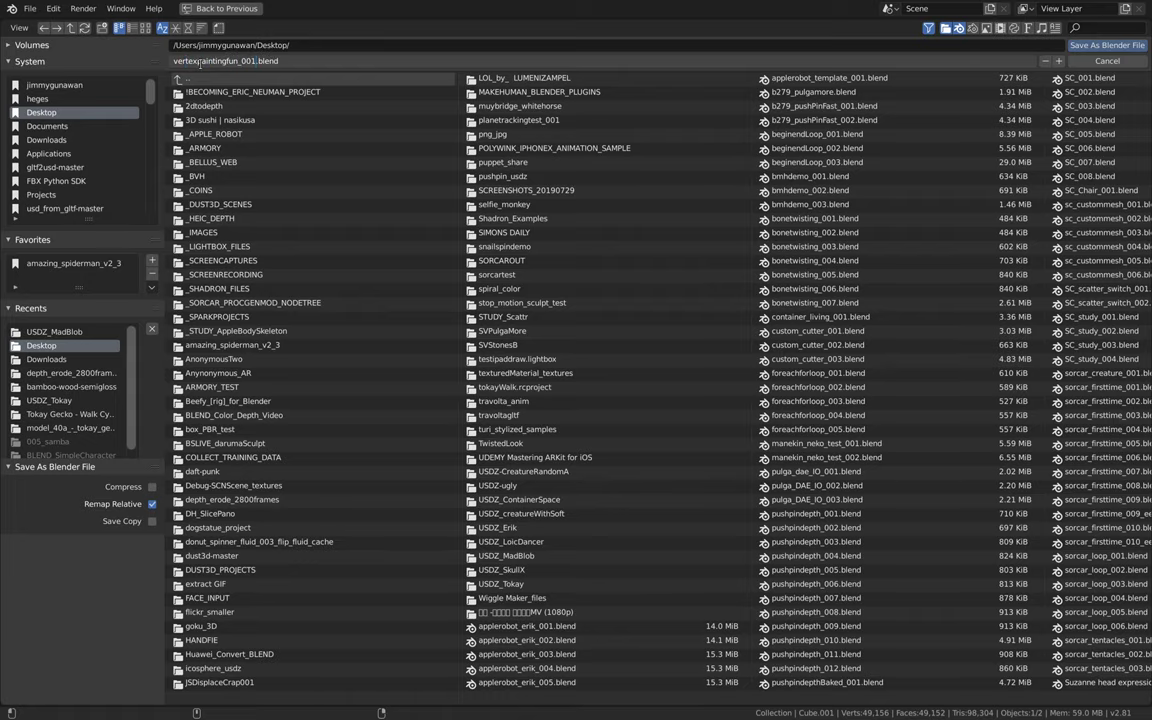
type("ntingfun_001")
key("Return")
left_click(1070, 45)
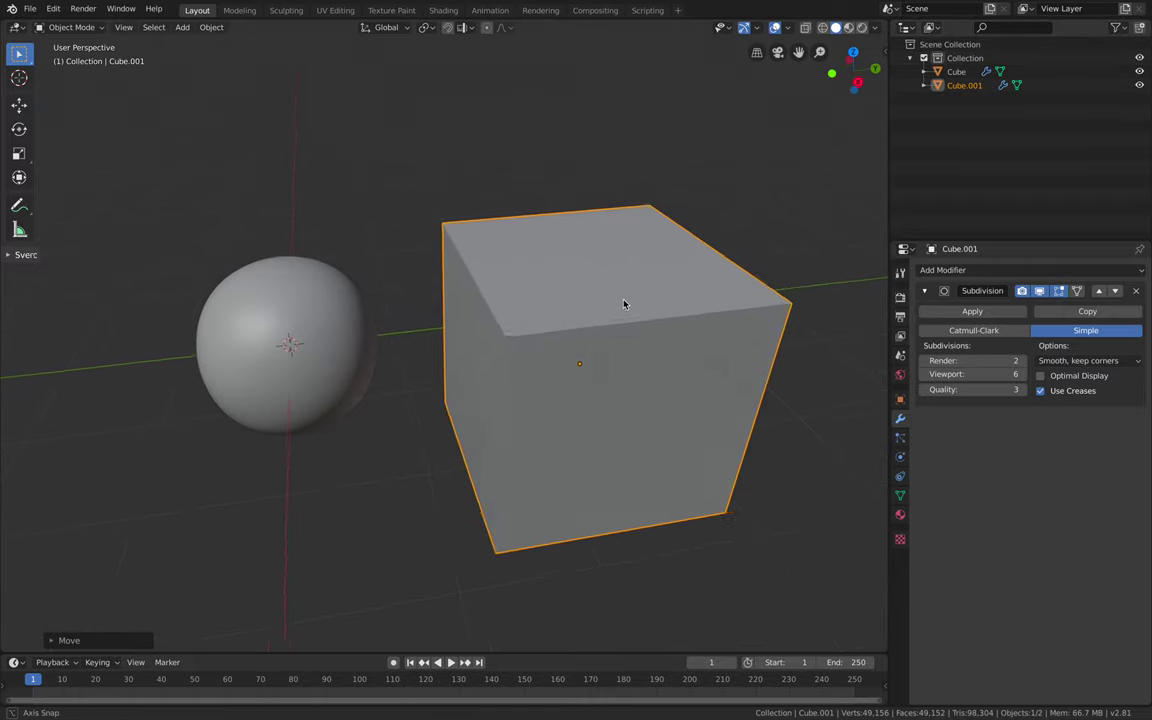
Apply the Subdivision modifier on both the cube and the sphere.
middle_click_drag(625, 303, 492, 254)
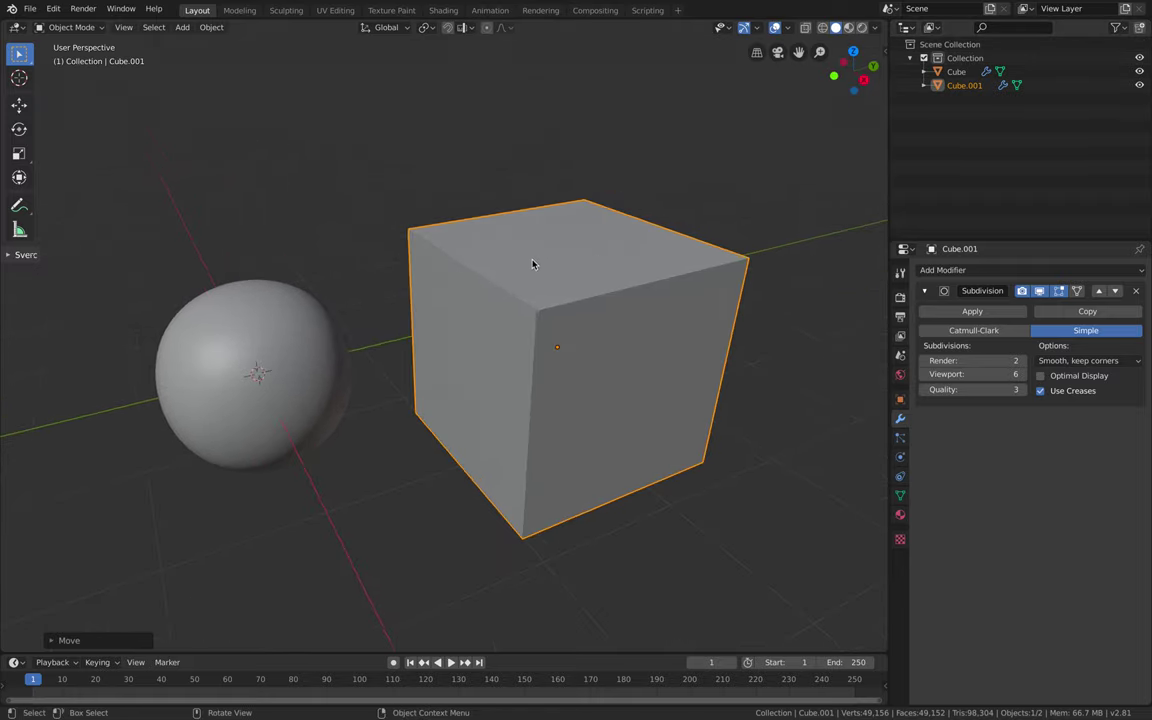
left_click(945, 313)
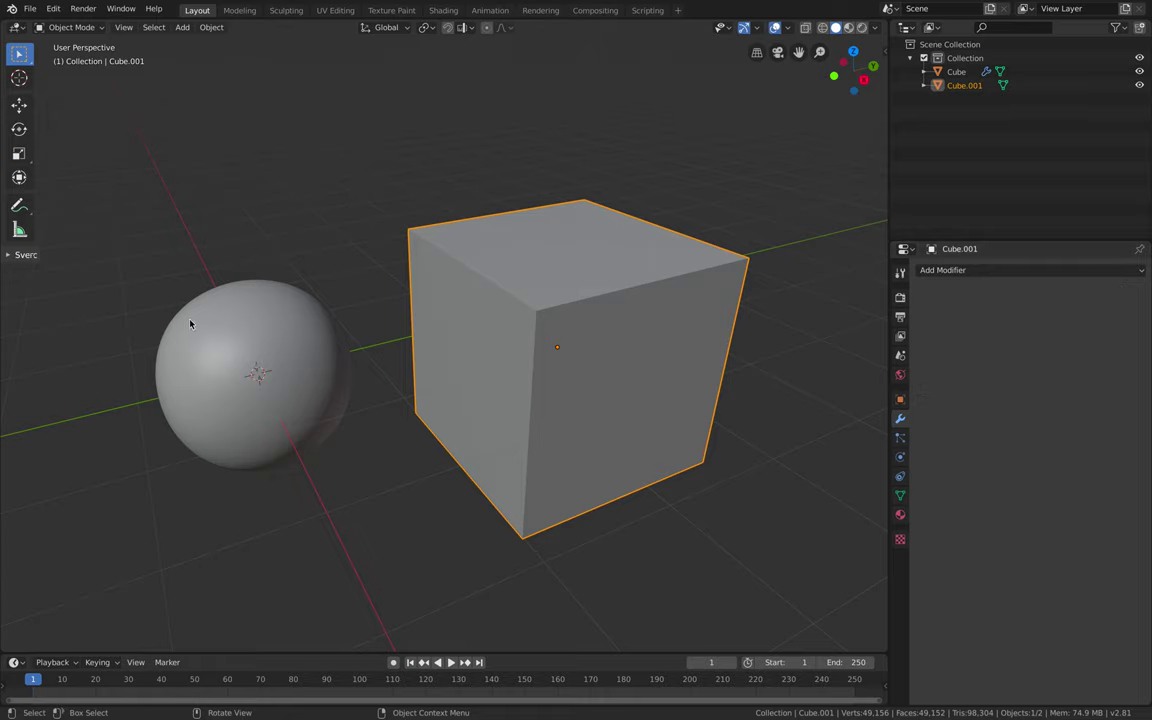
left_click(138, 305)
left_click(231, 344)
left_click(988, 314)
Shift the subdivided cube slightly upward beside the sphere and save the file.
middle_click_drag(608, 283, 532, 265)
left_click(588, 310)
key("g")
left_click(581, 318)
key("ctrl+s")
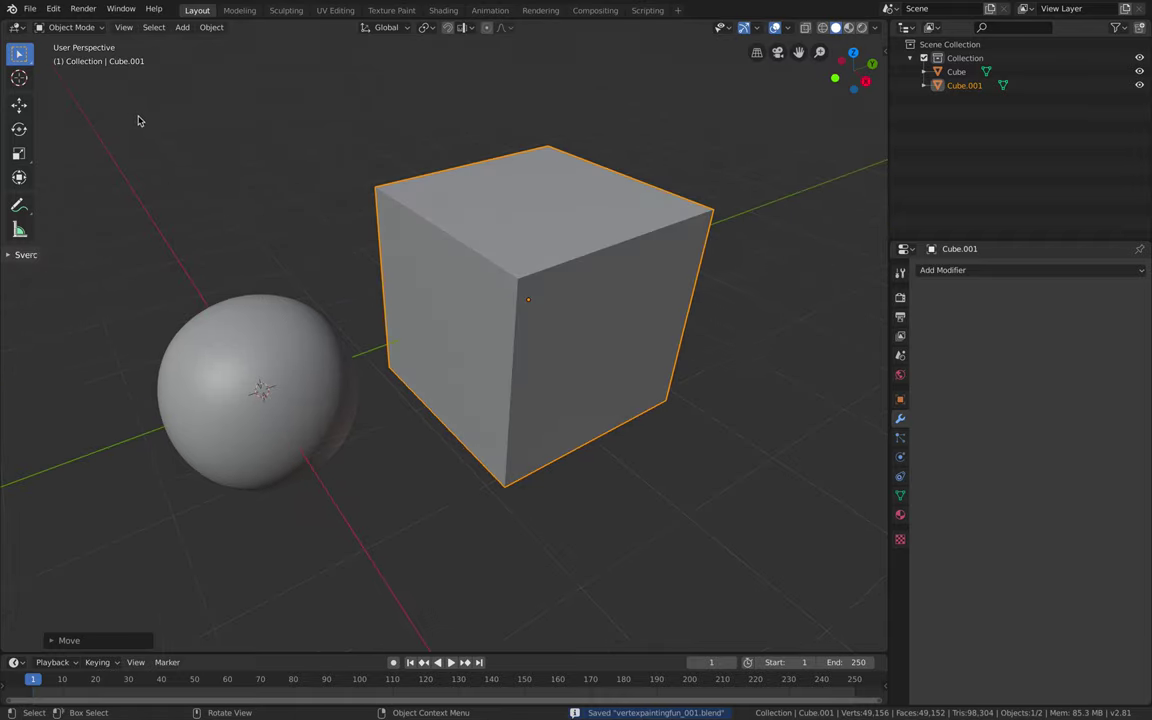
Switch the subdivided cube to Vertex Paint mode and show the tool settings in the 3D view's header.
left_click(90, 29)
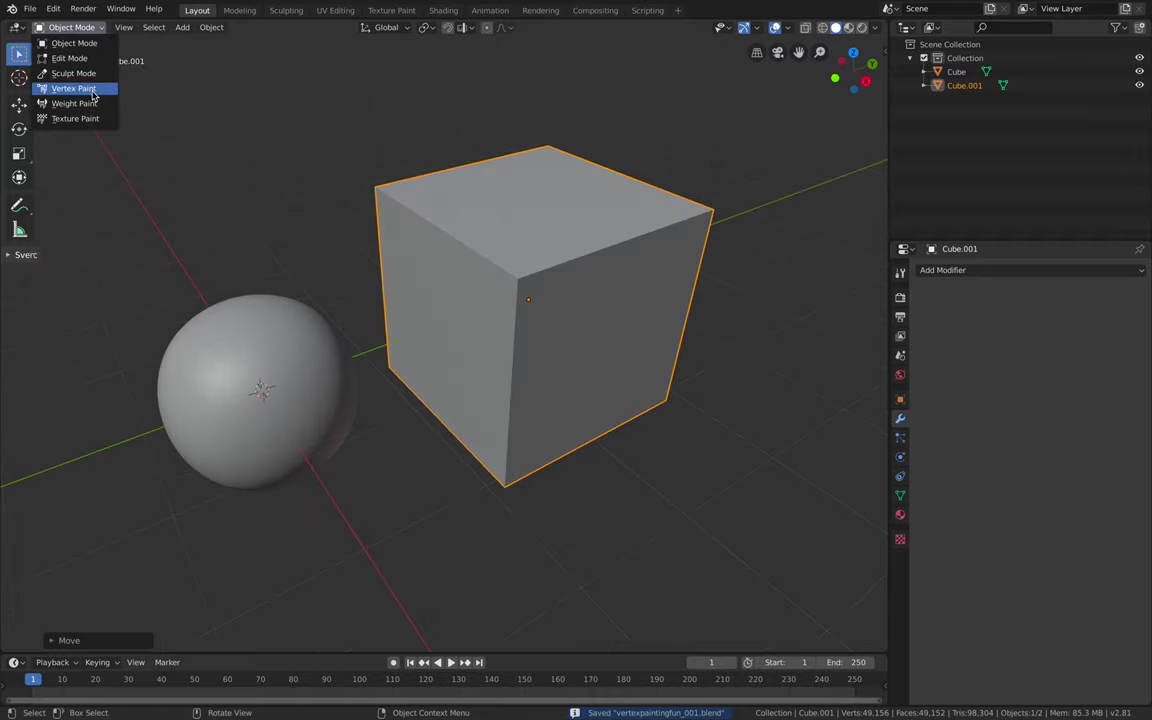
left_click(86, 85)
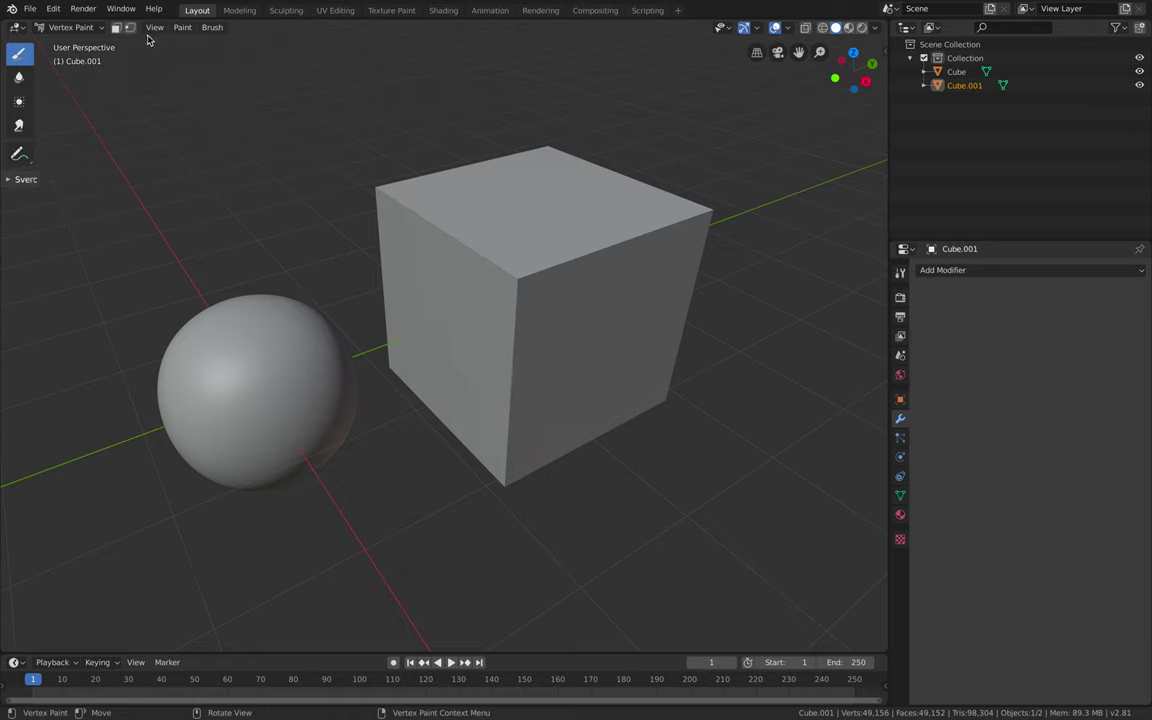
middle_click_drag(475, 160, 463, 172)
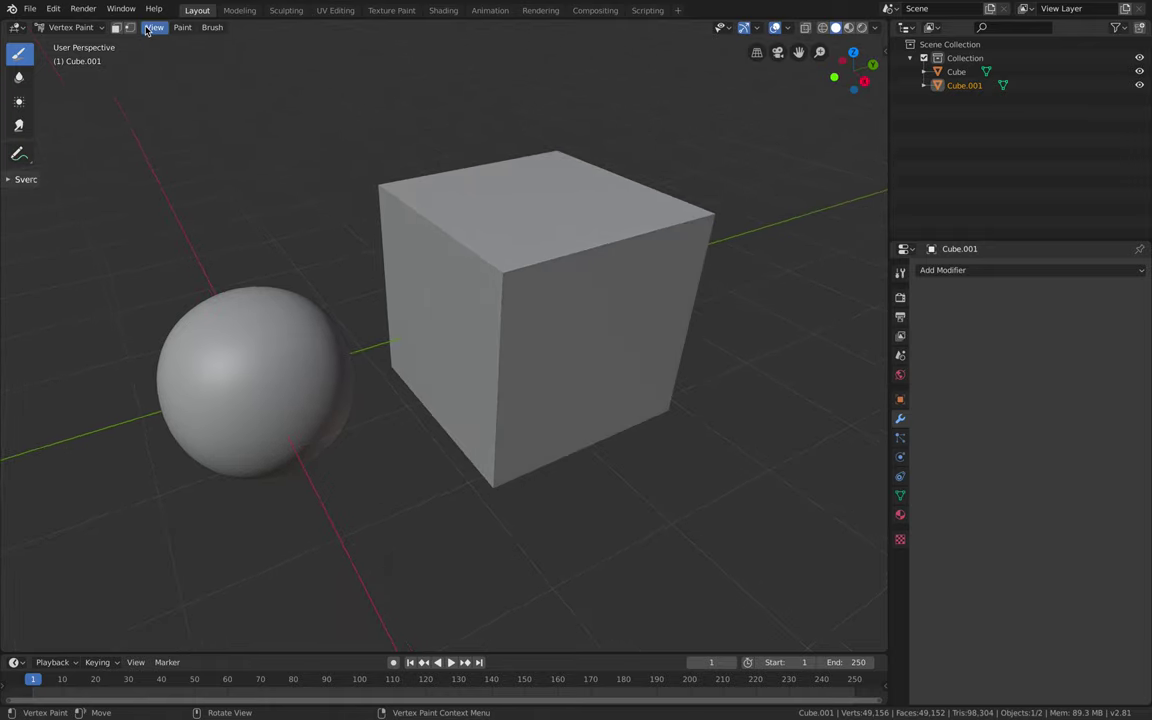
right_click(104, 29)
mouse_move(103, 34)
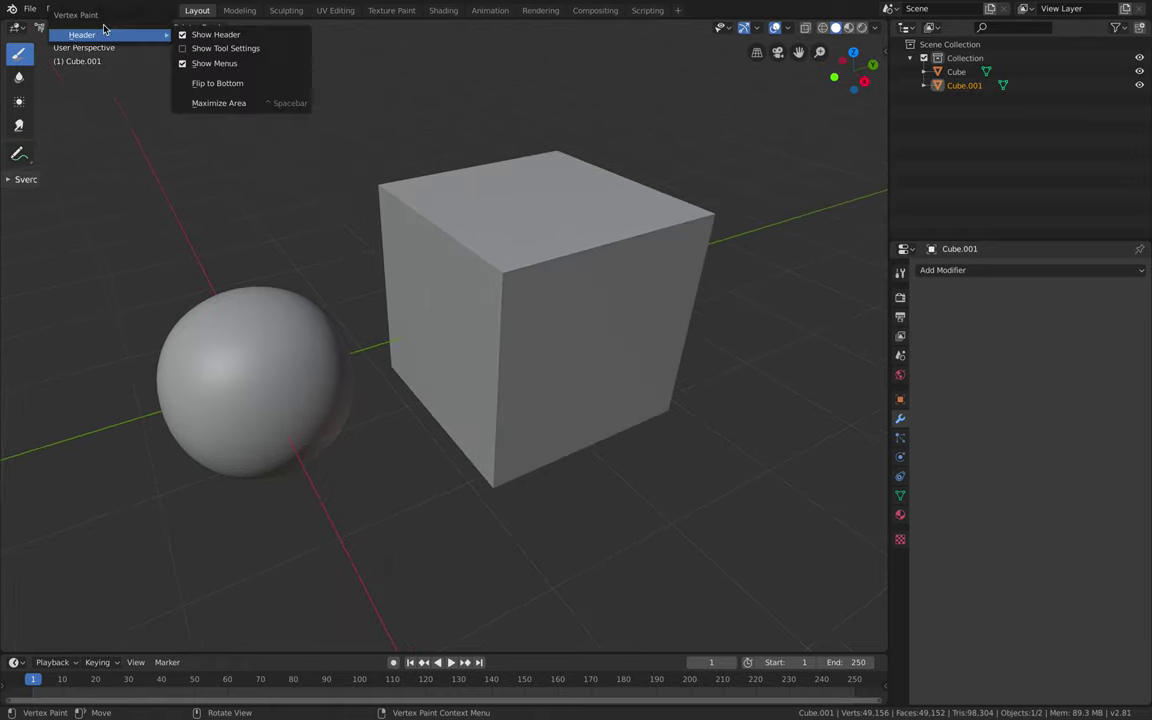
left_click(245, 50)
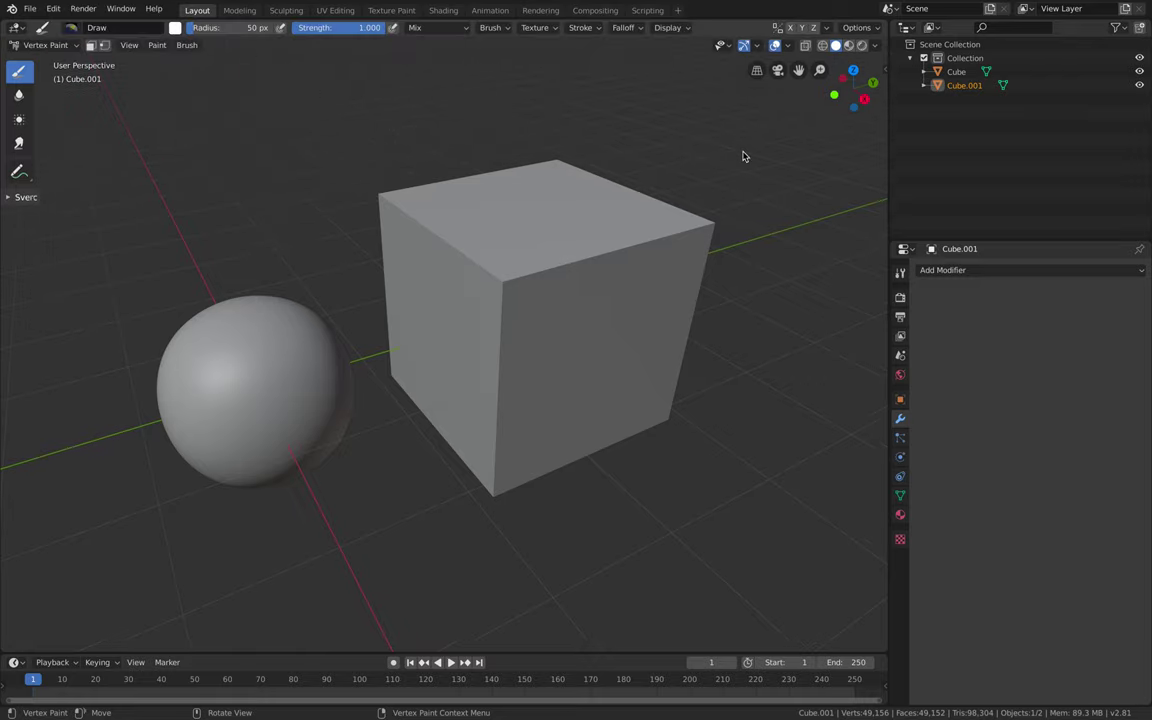
Look through the Draw brush's tool settings in the 3D view's sidebar and hide the sidebar again.
left_click(886, 70)
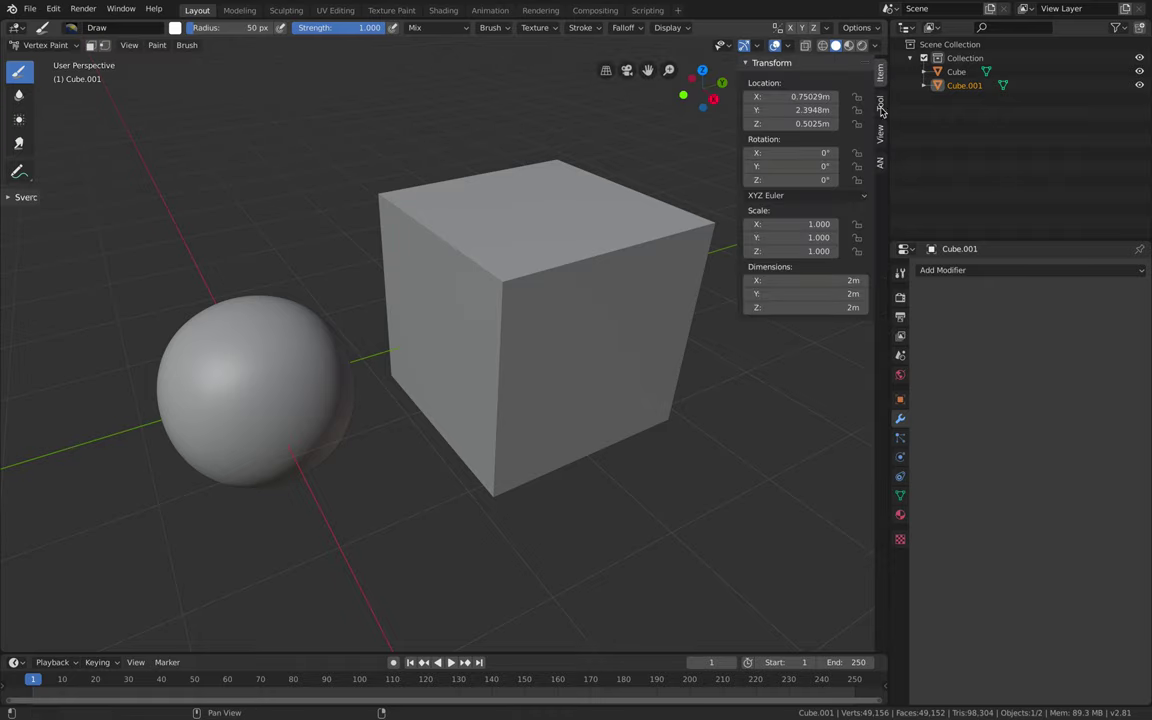
left_click(880, 103)
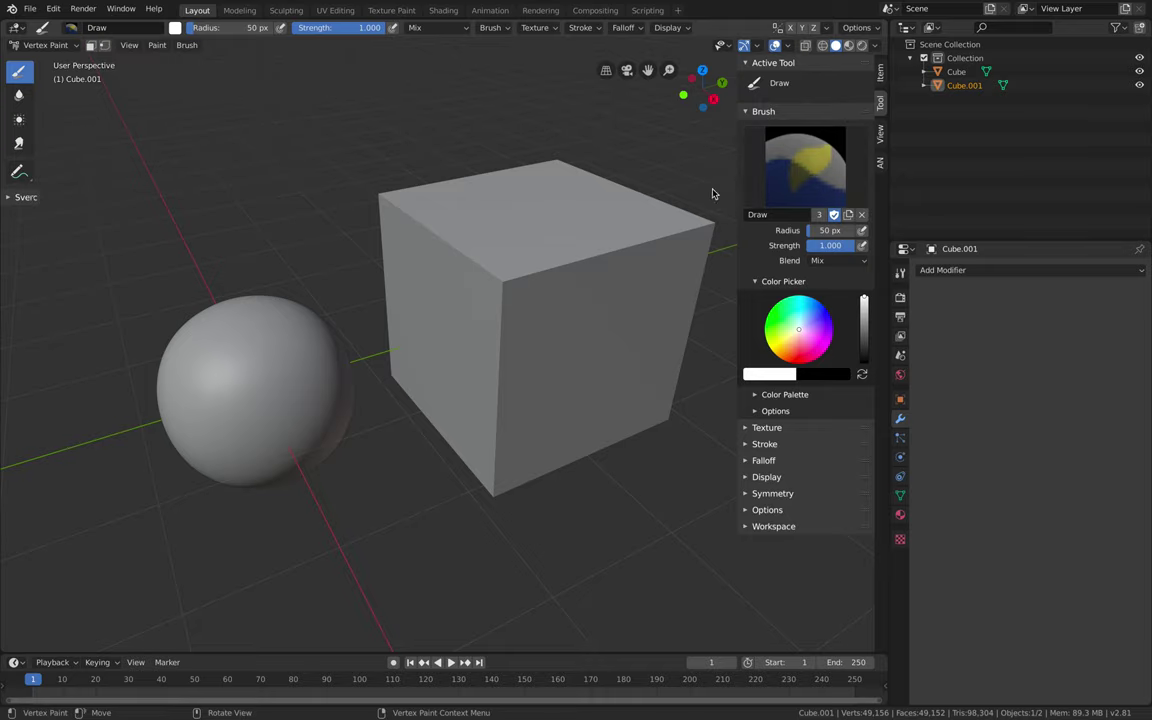
middle_click_drag(618, 219, 546, 247)
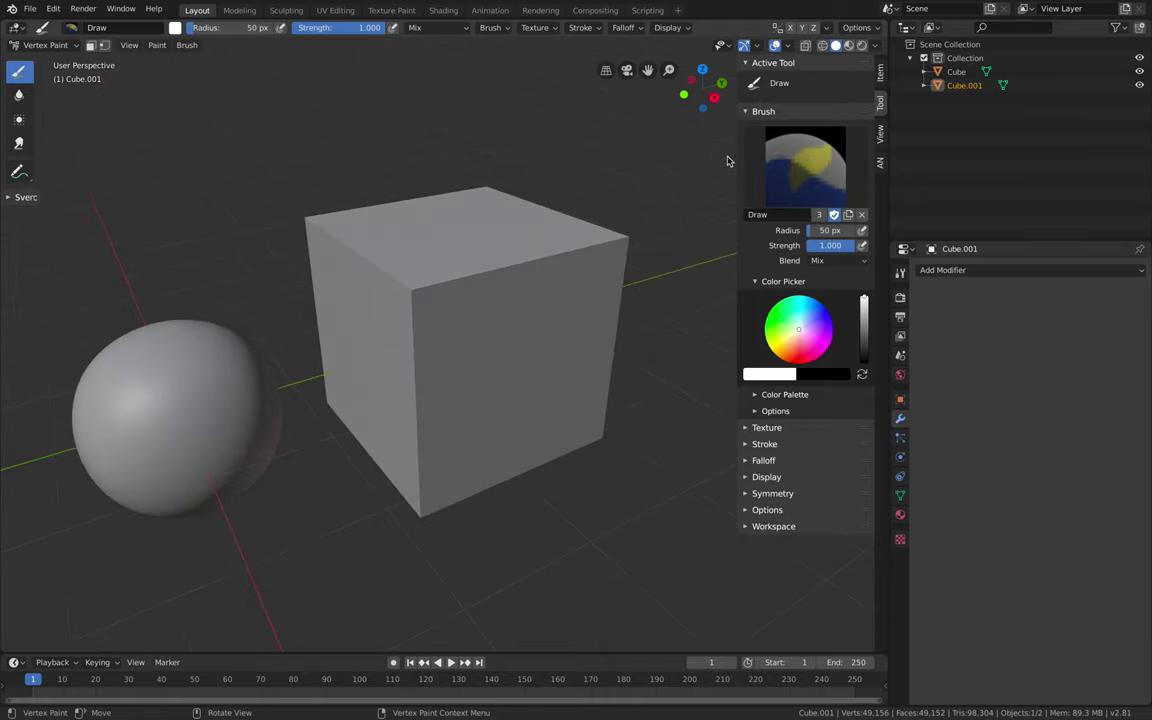
left_click_drag(735, 155, 898, 155)
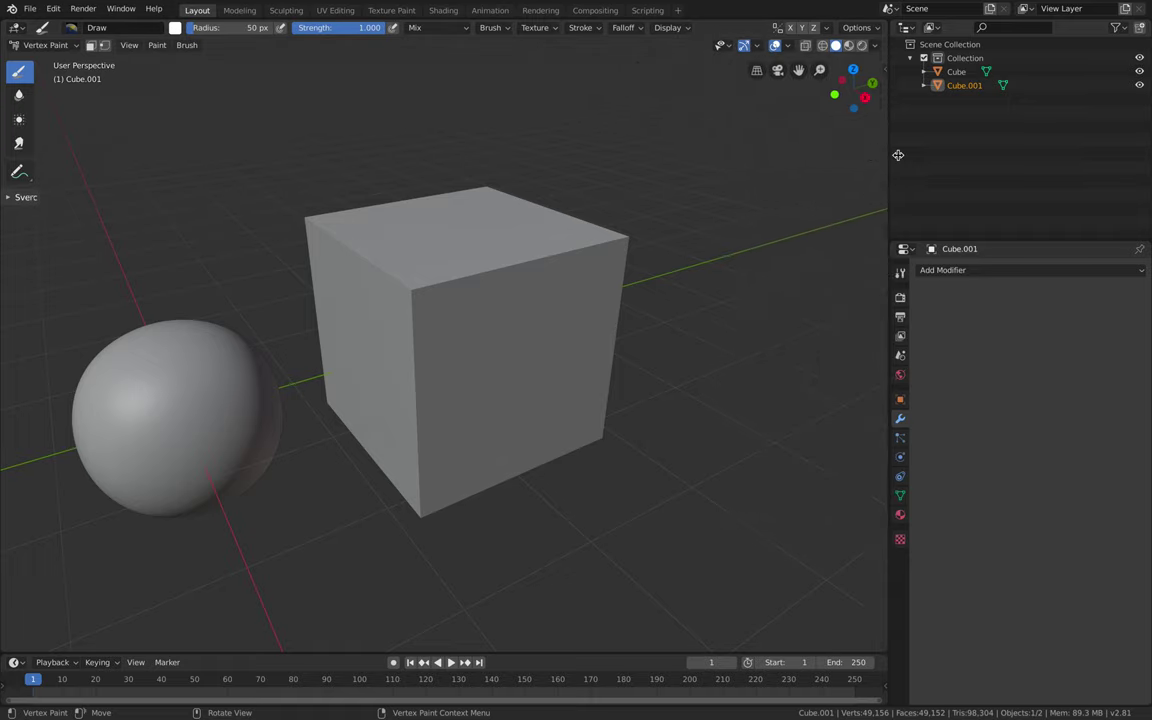
Set the Draw brush colour to light cyan and paint freehand strokes across the cube's top and adjoining side.
left_click(175, 27)
left_click(229, 69)
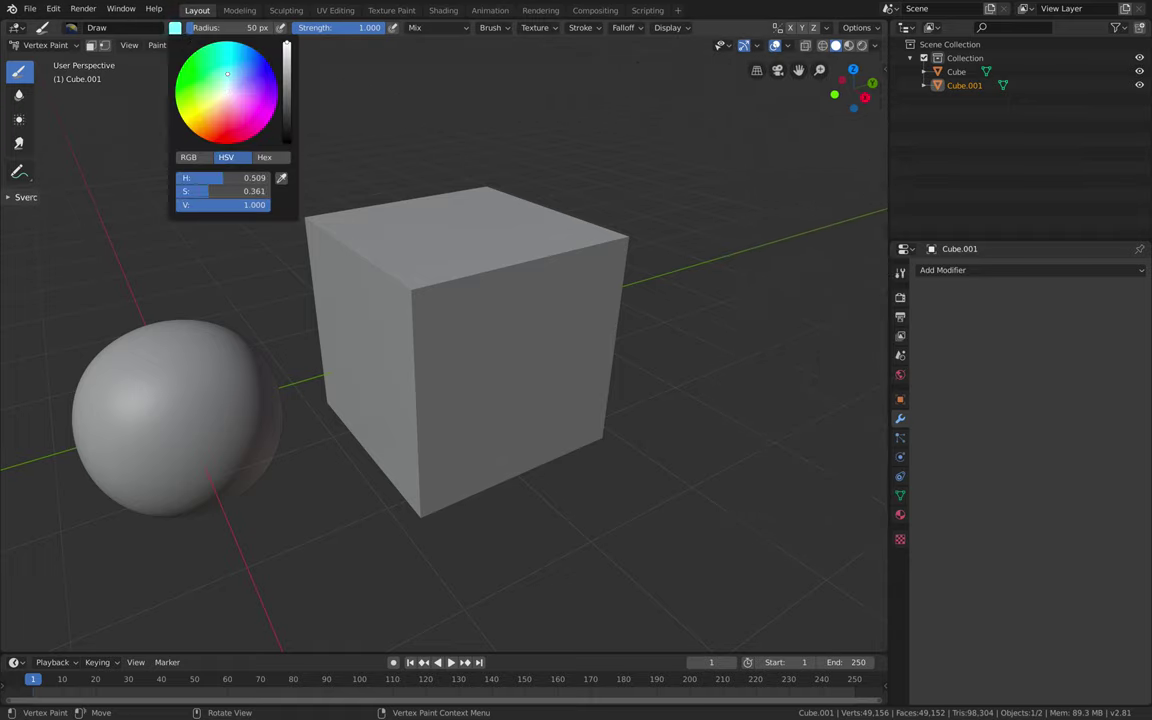
mouse_move(372, 232)
left_mouse_down()
mouse_move(428, 278)
mouse_move(489, 284)
left_mouse_up()
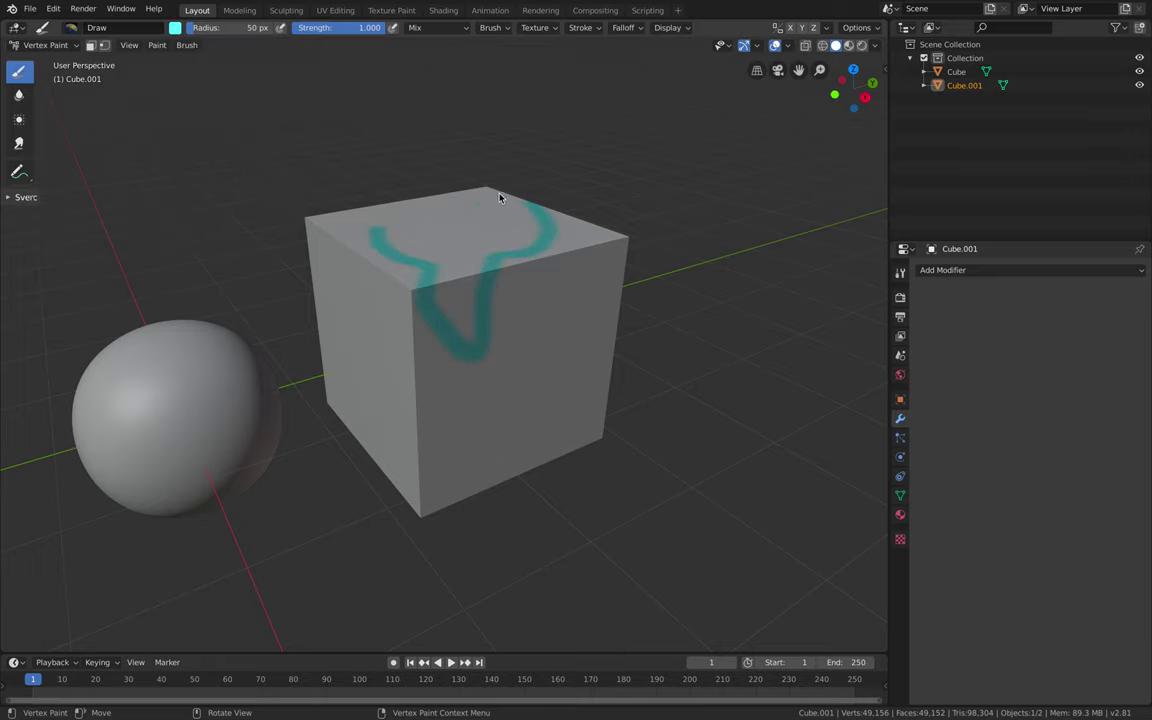
mouse_move(500, 198)
left_mouse_down()
mouse_move(514, 375)
mouse_move(572, 390)
left_mouse_up()
middle_click_drag(572, 388, 494, 335)
mouse_move(494, 330)
left_mouse_down()
mouse_move(503, 299)
mouse_move(418, 264)
left_mouse_up()
middle_click_drag(415, 264, 469, 307)
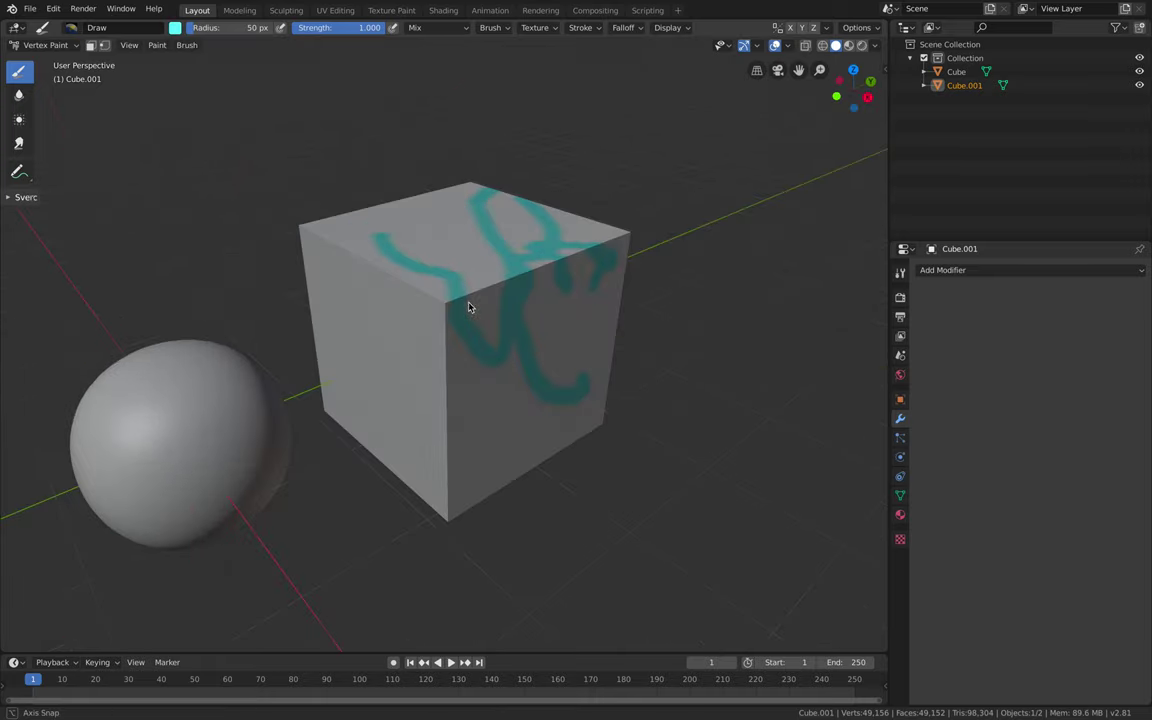
Set the brush colour to light green and paint wavy strokes over the cube's top and down its sides.
left_click(179, 29)
mouse_move(207, 80)
left_mouse_down()
mouse_move(199, 85)
mouse_move(200, 70)
left_mouse_up()
mouse_move(458, 252)
left_mouse_down()
mouse_move(420, 280)
mouse_move(408, 374)
left_mouse_up()
middle_click_drag(427, 357, 450, 268)
mouse_move(448, 270)
left_mouse_down()
mouse_move(391, 231)
mouse_move(387, 285)
left_mouse_up()
middle_click_drag(385, 285, 465, 314)
left_click_drag(499, 282, 398, 309)
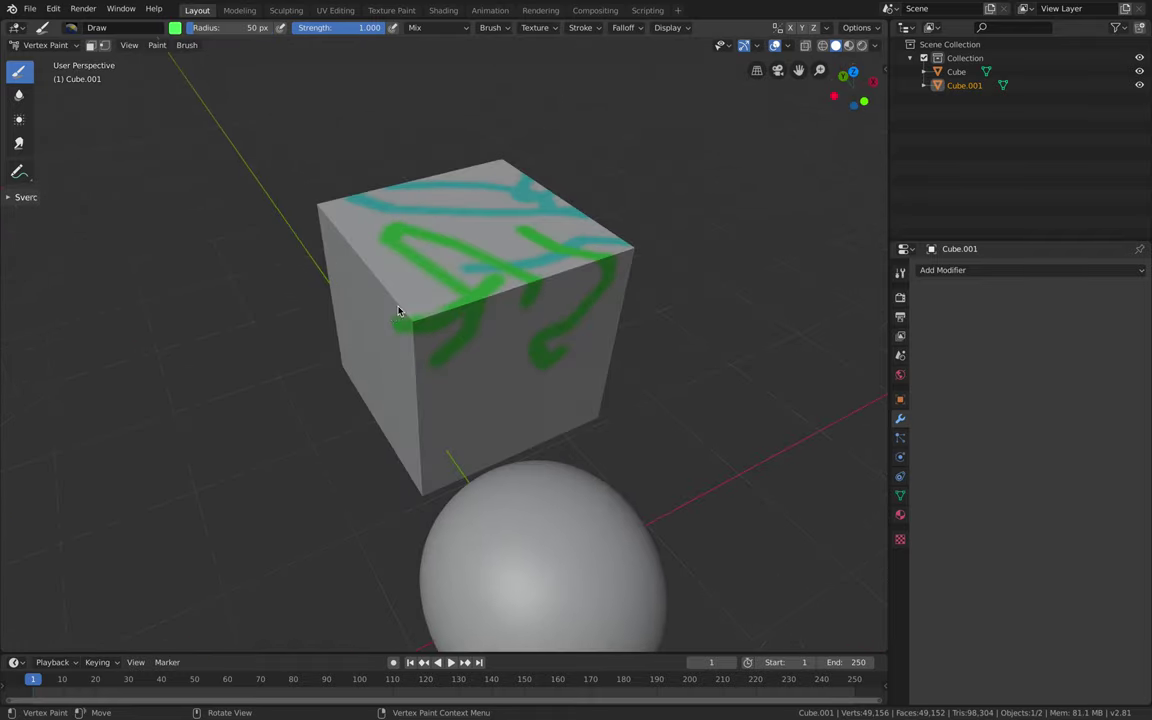
middle_click_drag(398, 312, 419, 249)
left_click_drag(419, 249, 452, 360)
middle_click_drag(452, 360, 450, 253)
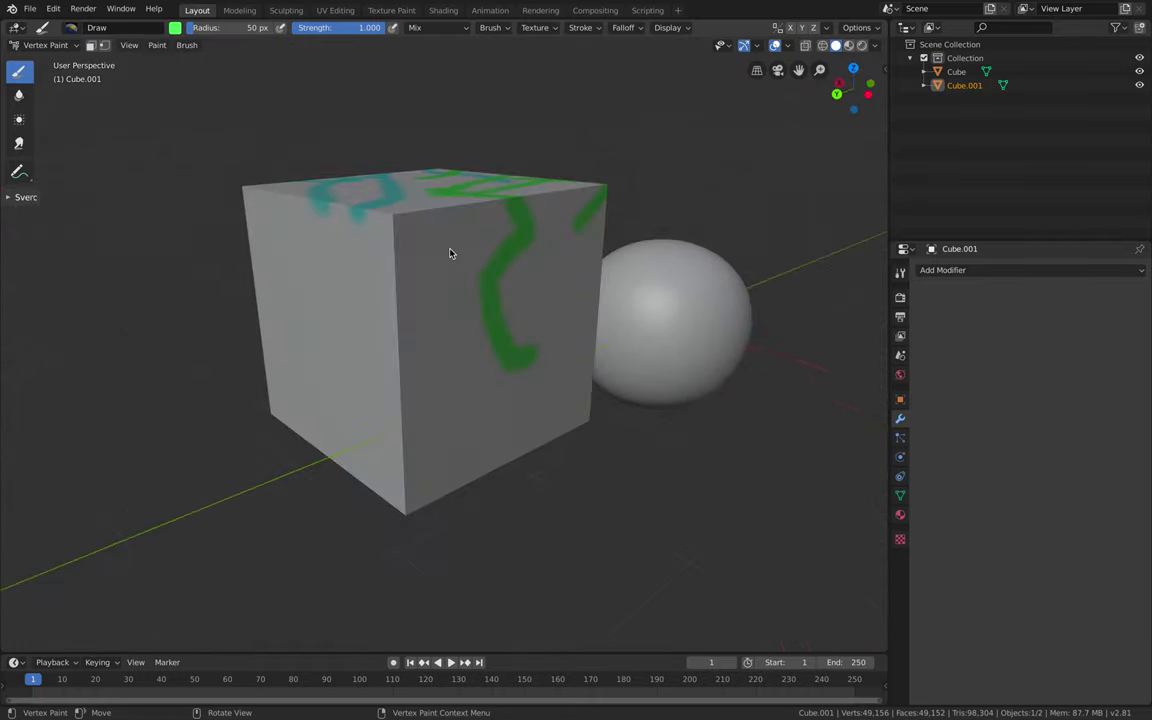
left_click_drag(450, 253, 414, 296)
middle_click_drag(414, 296, 416, 317)
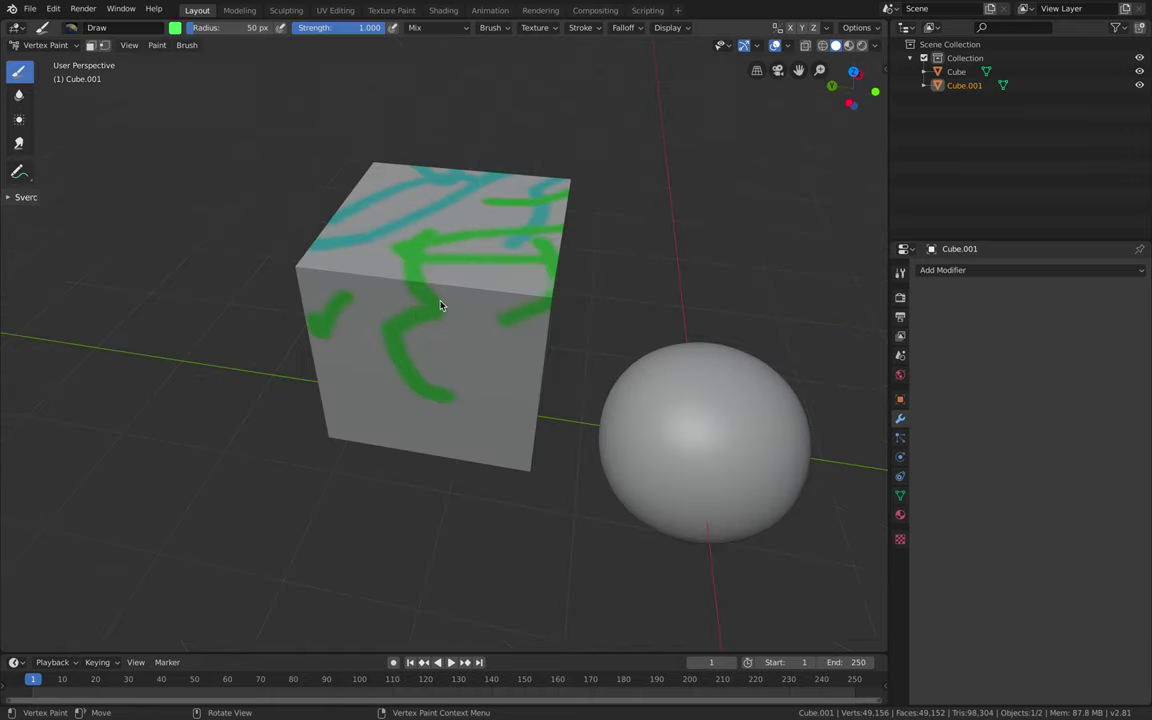
scroll(440, 305, "up", 2)
middle_click_drag(442, 301, 447, 306)
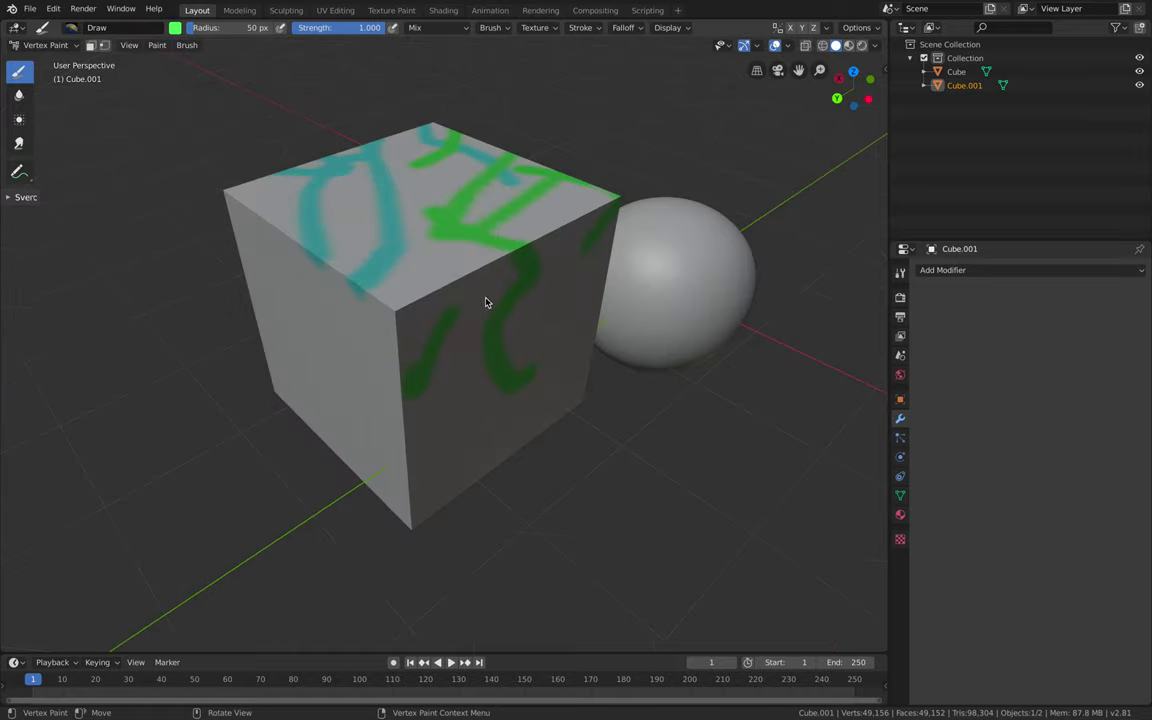
Add more green strokes around the cube, covering further sides, the top and the underside.
middle_click_drag(412, 335, 494, 307)
mouse_move(494, 307)
left_mouse_down()
mouse_move(419, 337)
mouse_move(436, 298)
left_mouse_up()
middle_click_drag(436, 298, 504, 321)
left_click_drag(504, 321, 428, 268)
middle_click_drag(428, 268, 495, 302)
mouse_move(478, 268)
left_mouse_down()
mouse_move(396, 293)
mouse_move(490, 280)
left_mouse_up()
middle_click_drag(485, 276, 545, 318)
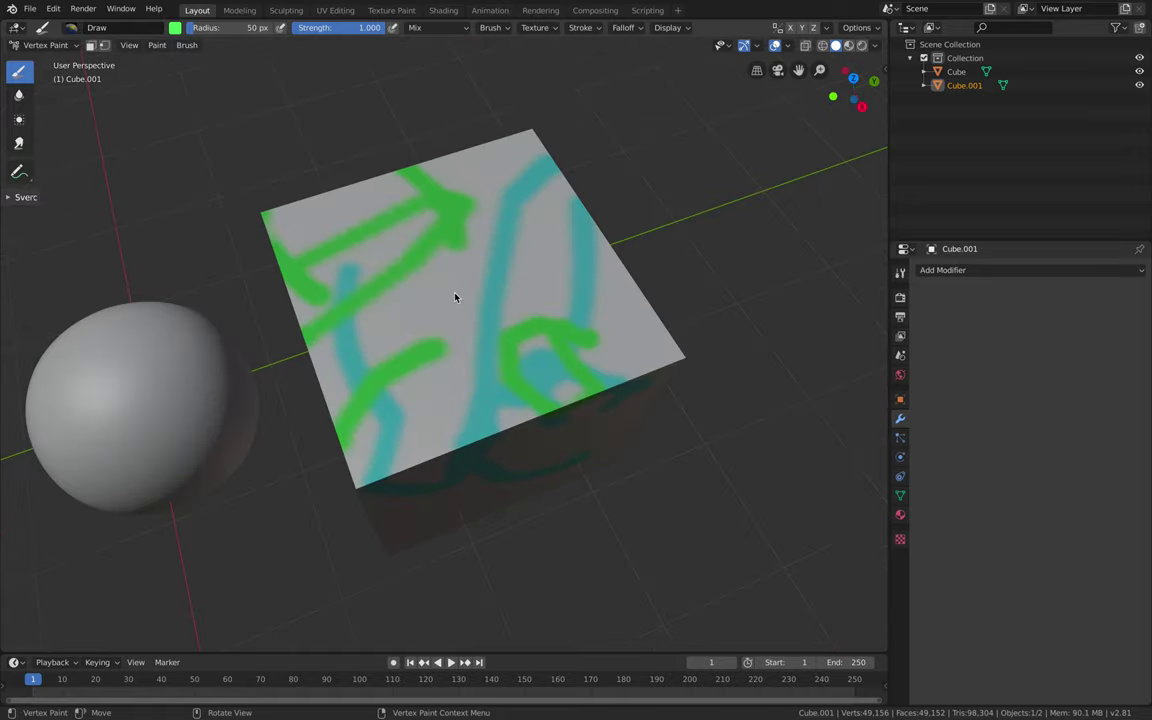
middle_click_drag(411, 290, 449, 277)
left_click_drag(450, 285, 424, 332)
middle_click_drag(424, 340, 488, 364)
mouse_move(478, 293)
left_mouse_down()
mouse_move(483, 383)
mouse_move(440, 364)
left_mouse_up()
mouse_move(446, 370)
middle_mouse_down()
mouse_move(473, 357)
mouse_move(475, 321)
middle_mouse_up()
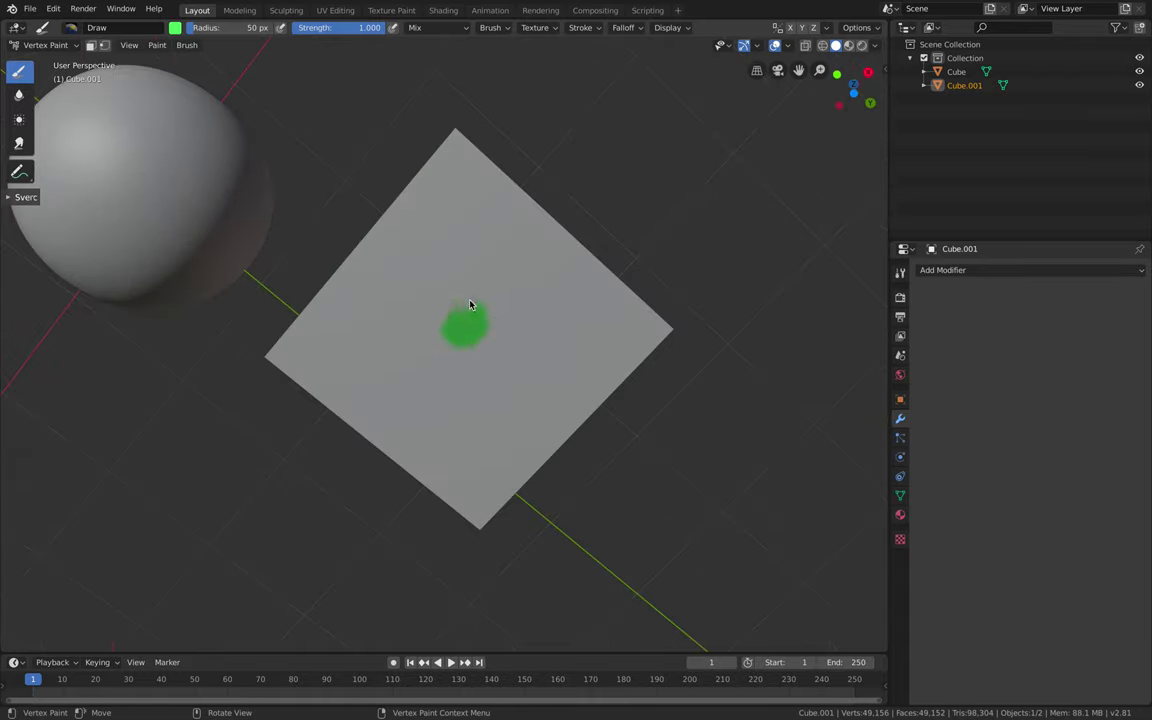
mouse_move(470, 304)
left_mouse_down()
mouse_move(507, 368)
mouse_move(404, 270)
mouse_move(494, 347)
left_mouse_up()
mouse_move(494, 347)
middle_mouse_down()
mouse_move(530, 297)
mouse_move(455, 286)
middle_mouse_up()
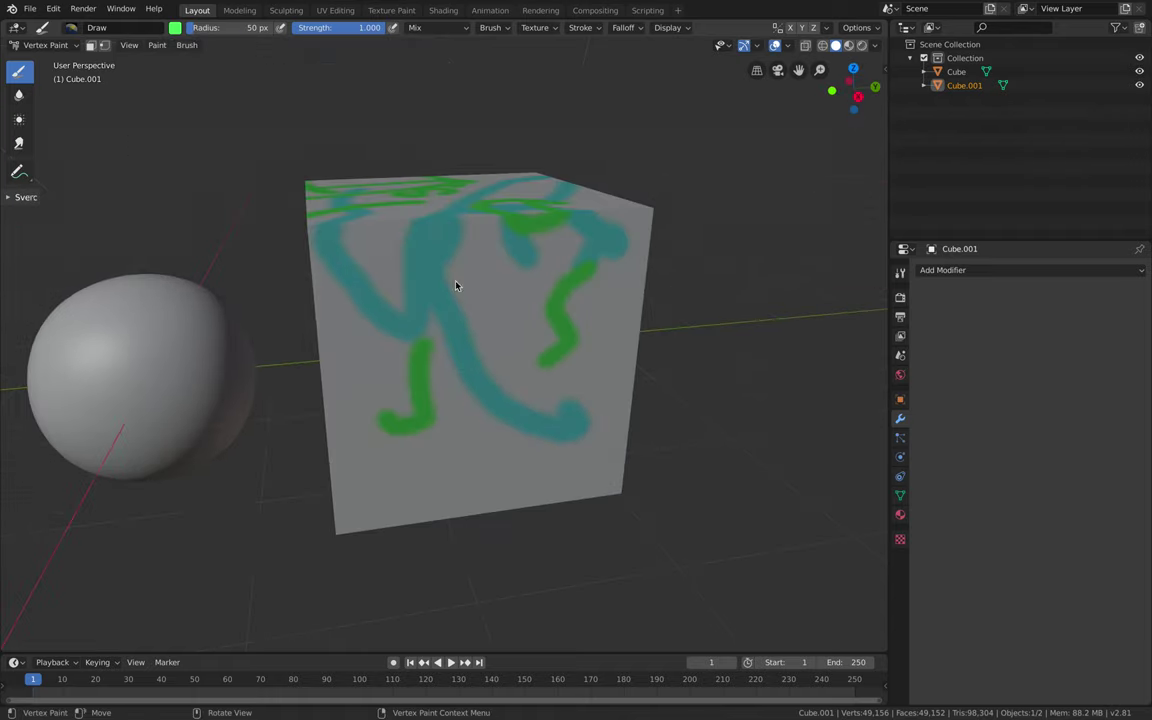
Set the brush to a more saturated cyan and paint strokes over the existing paint on several cube faces.
left_click(180, 29)
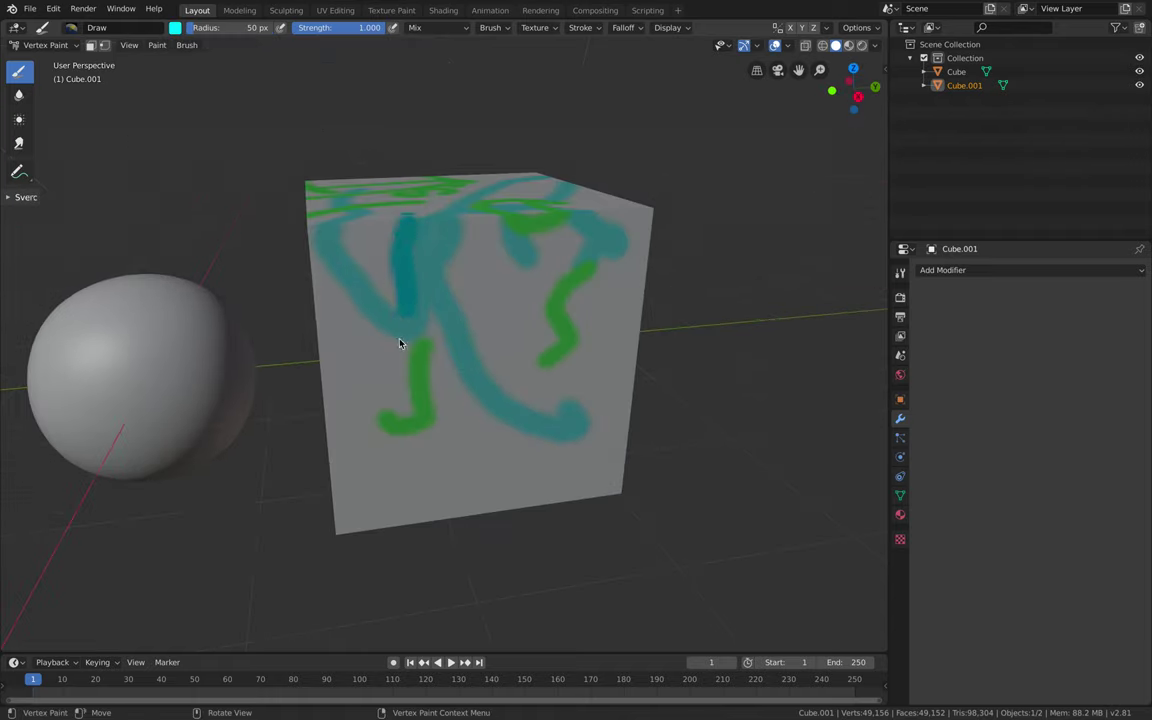
mouse_move(399, 352)
middle_mouse_down()
mouse_move(452, 360)
mouse_move(438, 287)
mouse_move(446, 236)
middle_mouse_up()
mouse_move(453, 266)
left_mouse_down()
mouse_move(422, 219)
mouse_move(401, 297)
left_mouse_up()
middle_click_drag(404, 345, 402, 262)
mouse_move(406, 262)
left_mouse_down()
mouse_move(375, 270)
mouse_move(402, 278)
left_mouse_up()
middle_click_drag(431, 290, 434, 290)
left_click_drag(450, 289, 466, 297)
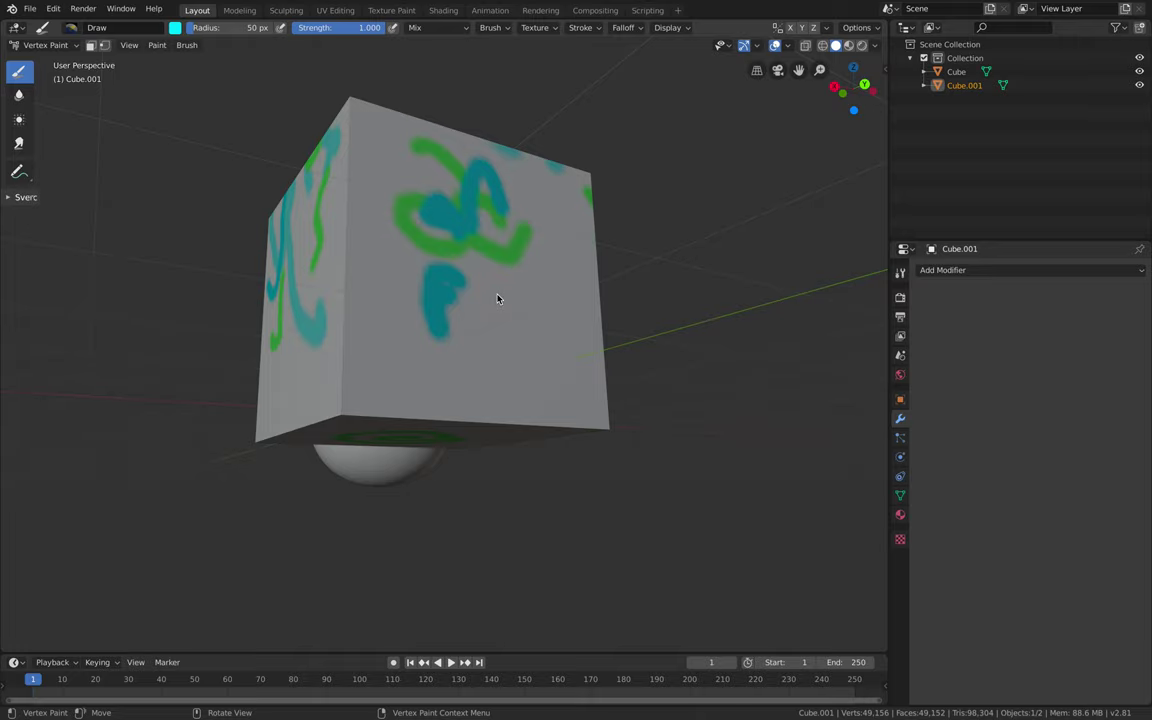
Paint black strokes on the cube's sides and top using the brush's secondary colour.
middle_click_drag(435, 390, 447, 373)
left_click_drag(400, 335, 430, 215)
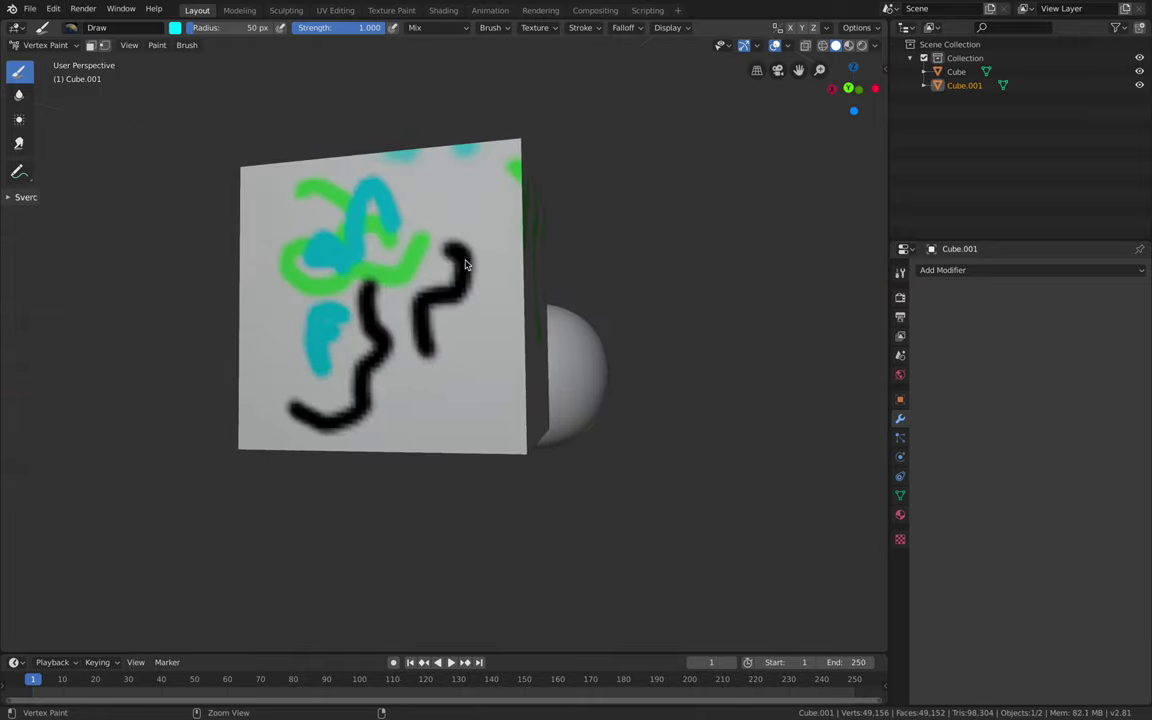
middle_click_drag(430, 215, 391, 329)
mouse_move(391, 329)
left_mouse_down()
mouse_move(440, 335)
mouse_move(474, 402)
left_mouse_up()
middle_click_drag(460, 379, 424, 322)
mouse_move(424, 322)
left_mouse_down()
mouse_move(429, 280)
mouse_move(458, 290)
left_mouse_up()
middle_click_drag(455, 324, 390, 318)
mouse_move(390, 318)
left_mouse_down()
mouse_move(454, 258)
mouse_move(477, 291)
left_mouse_up()
mouse_move(477, 291)
middle_mouse_down()
mouse_move(488, 290)
mouse_move(476, 308)
middle_mouse_up()
middle_click_drag(456, 247, 425, 226)
scroll(455, 245, "up", 1)
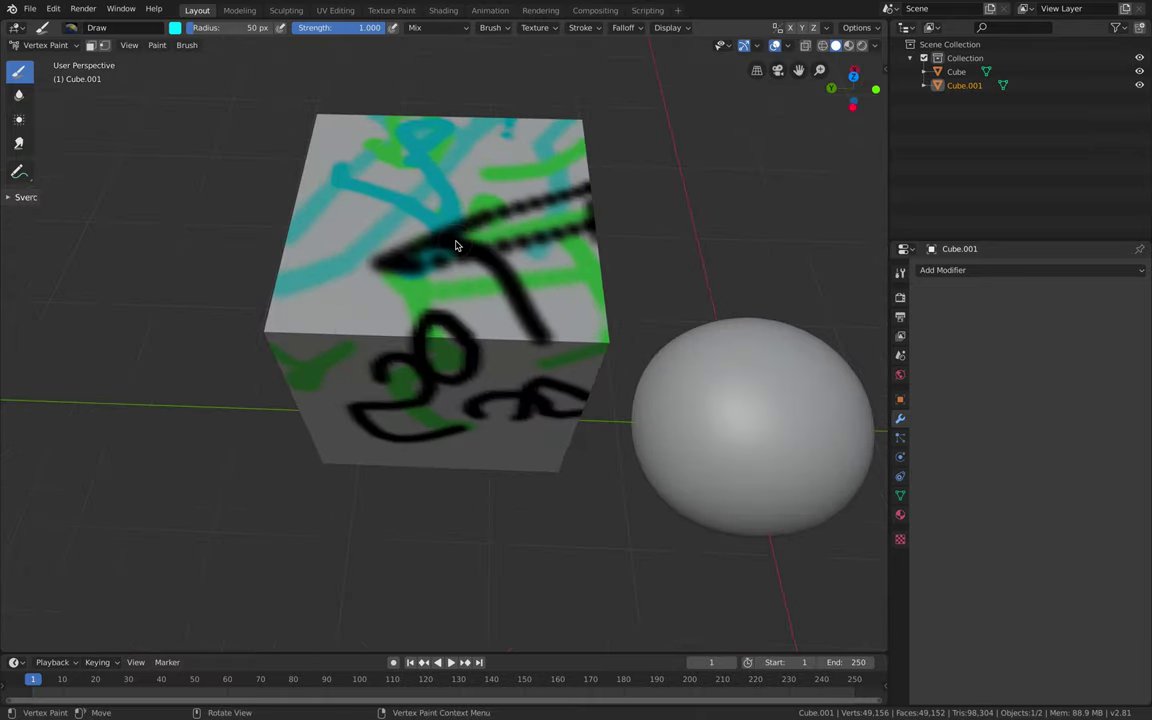
Show the 3D view's sidebar with the Draw brush settings.
middle_click_drag(679, 172, 681, 177)
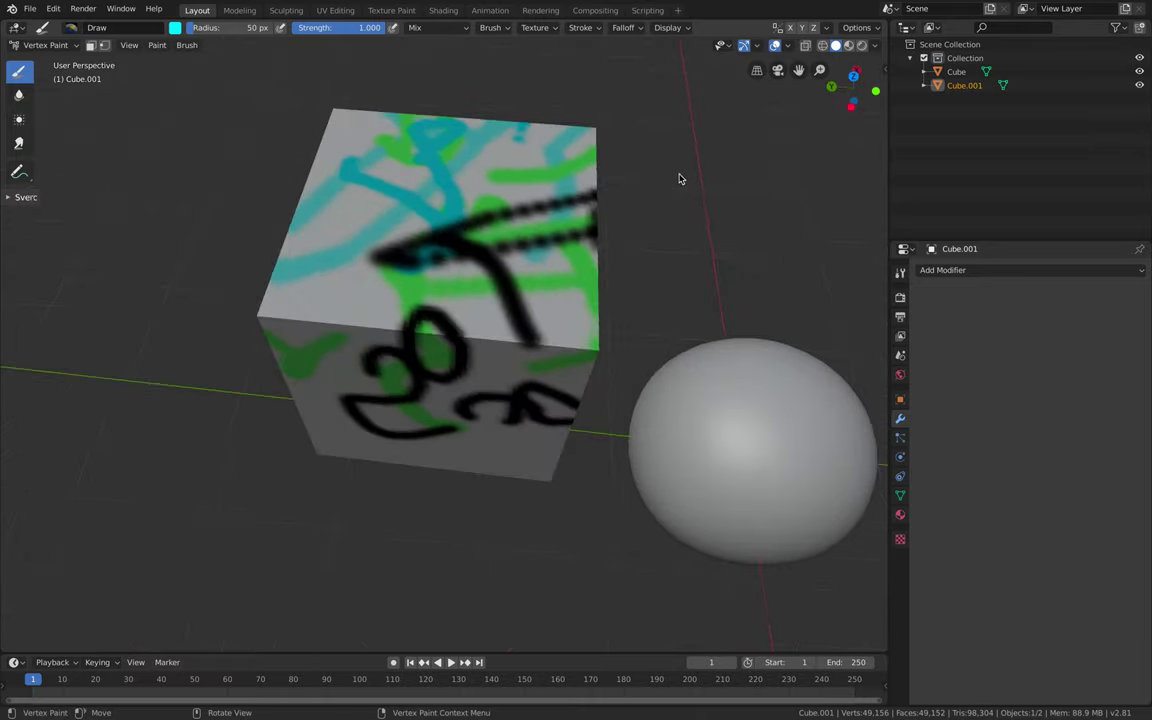
key("n")
key("n")
key("n")
key("n")
key("n")
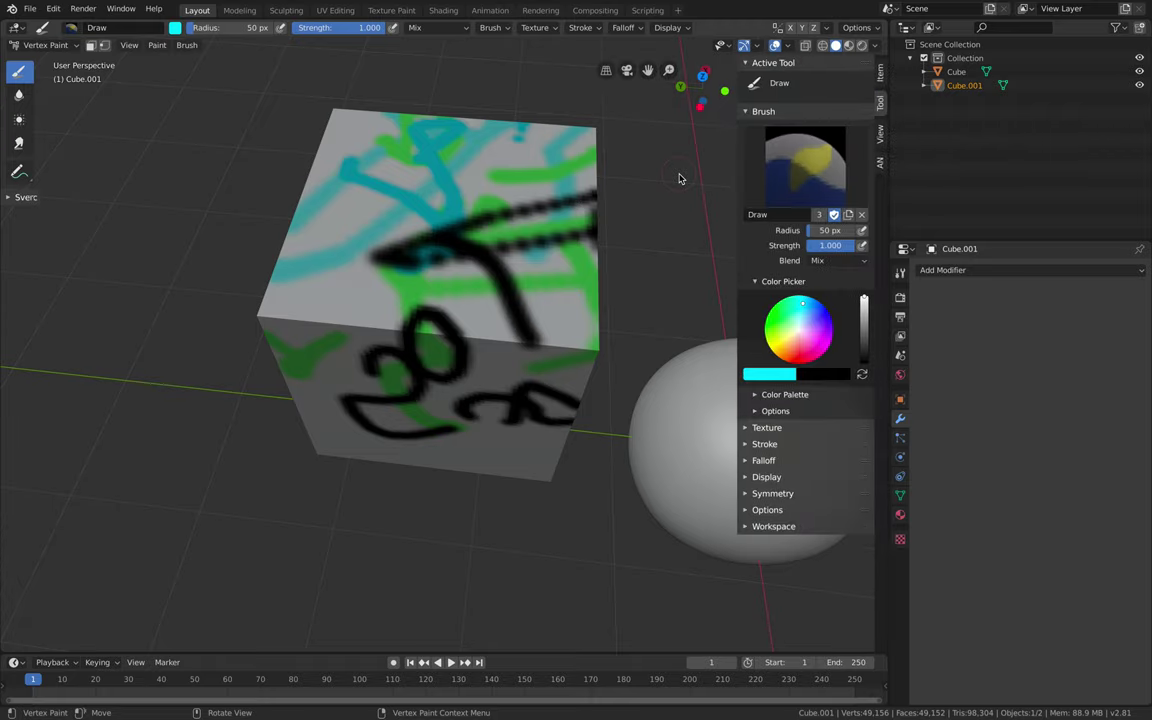
Paint more black and cyan strokes on the cube's sides, top and underside, swapping the primary and secondary brush colours between strokes.
left_click(880, 132)
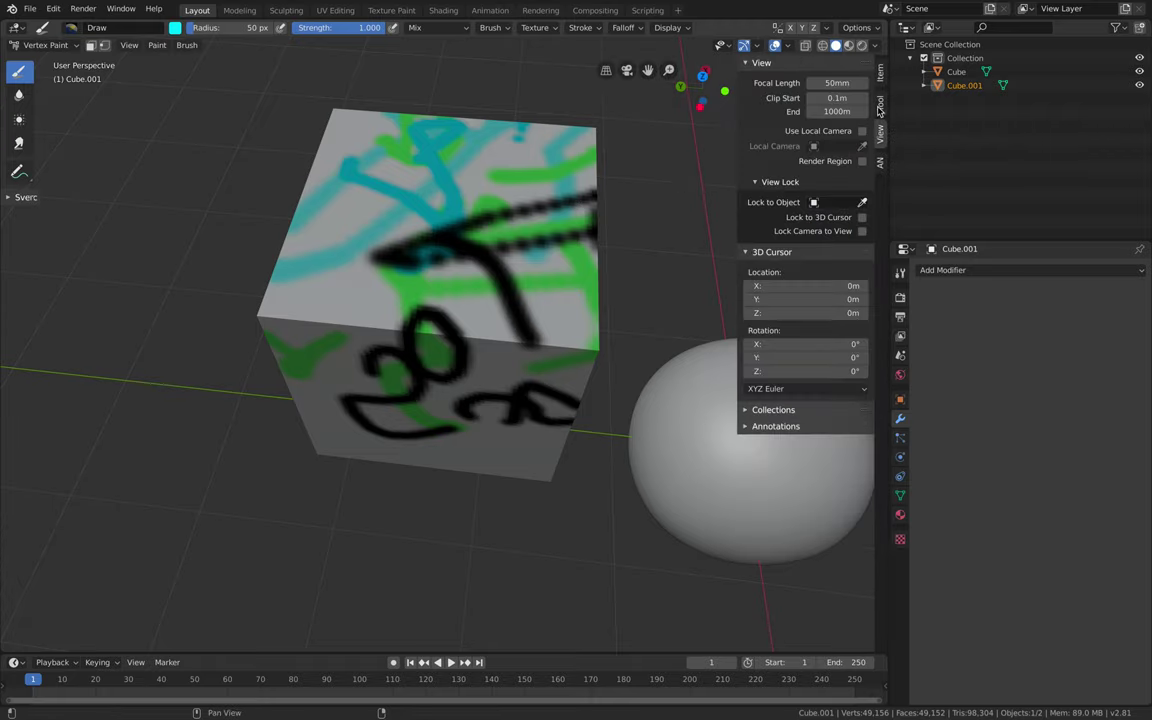
left_click(880, 103)
middle_click_drag(617, 329, 577, 309)
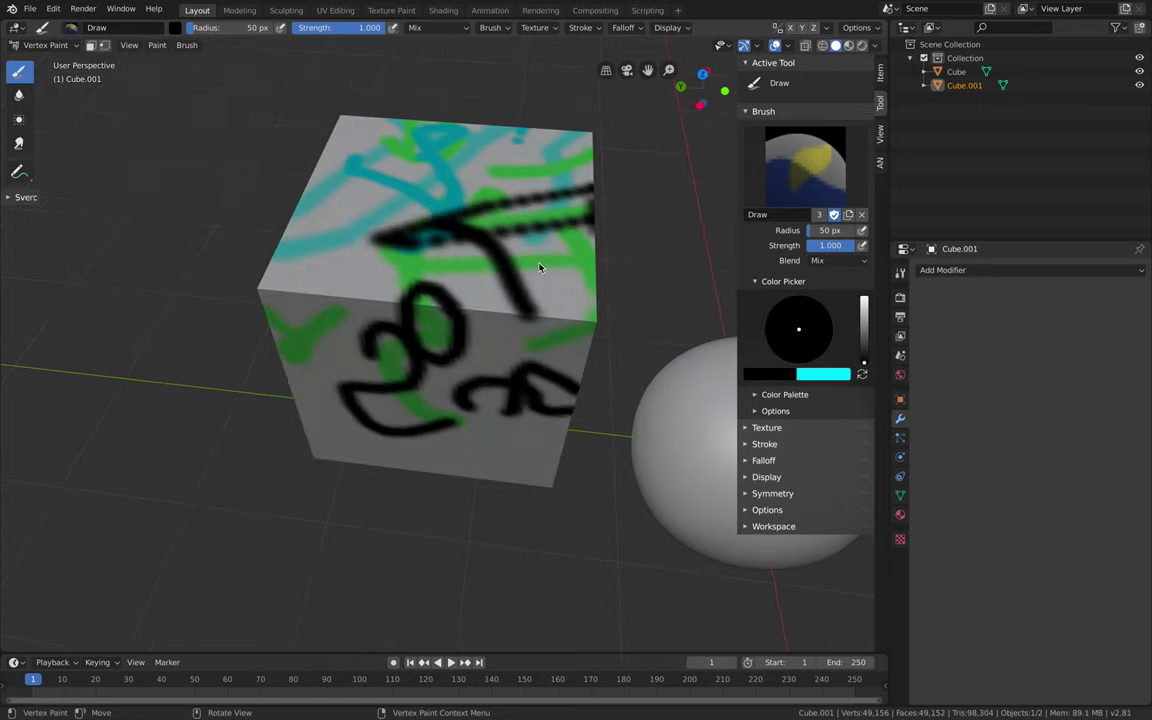
left_click_drag(527, 193, 428, 278)
middle_click_drag(428, 278, 398, 404)
key("x")
mouse_move(463, 324)
left_mouse_down()
mouse_move(387, 310)
mouse_move(441, 290)
left_mouse_up()
middle_click_drag(441, 290, 472, 318)
key("x")
left_click_drag(426, 261, 355, 338)
middle_click_drag(355, 338, 426, 343)
key("x")
left_click_drag(424, 325, 354, 327)
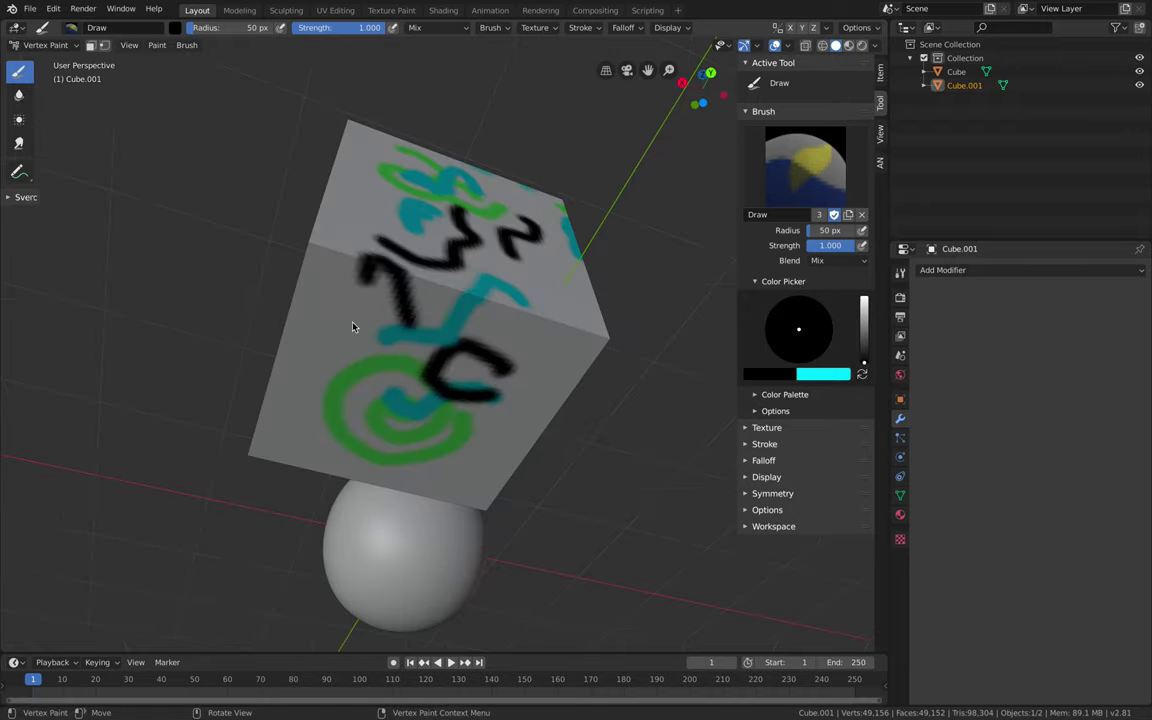
middle_click_drag(354, 327, 433, 331)
key("x")
left_click_drag(436, 313, 414, 301)
middle_click_drag(414, 301, 362, 302)
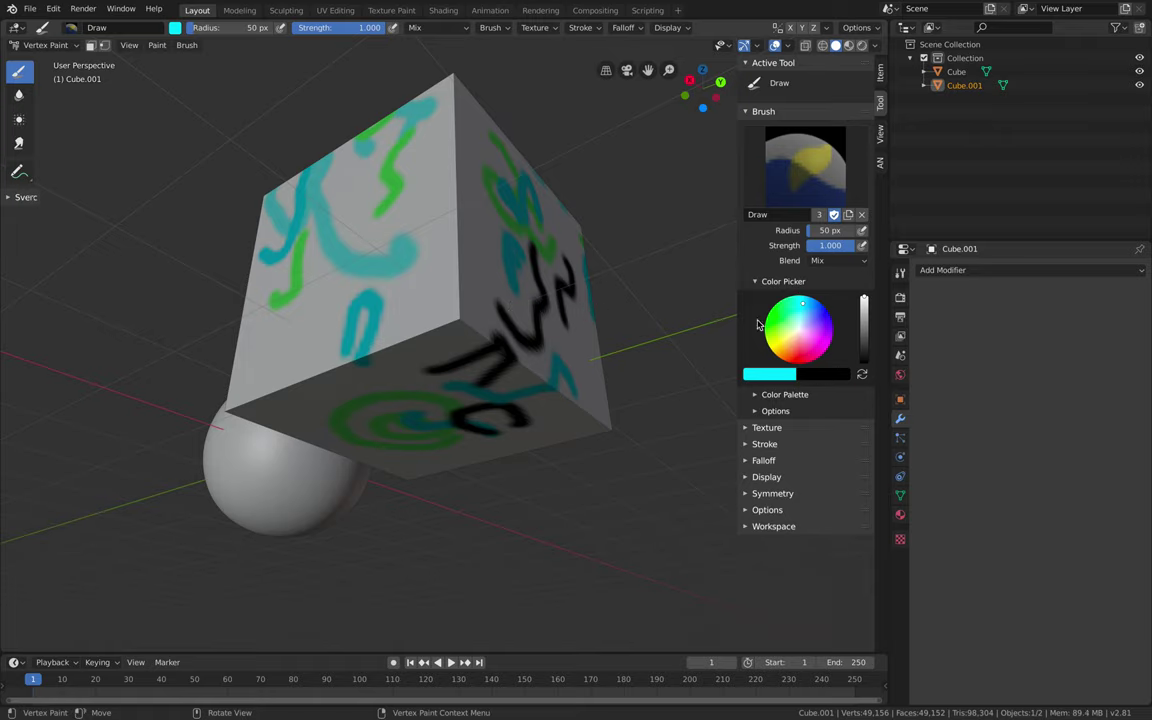
Change the two brush colours to a pale cyan and a bright turquoise.
mouse_move(759, 325)
left_mouse_down()
mouse_move(797, 342)
mouse_move(799, 325)
left_mouse_up()
key("x")
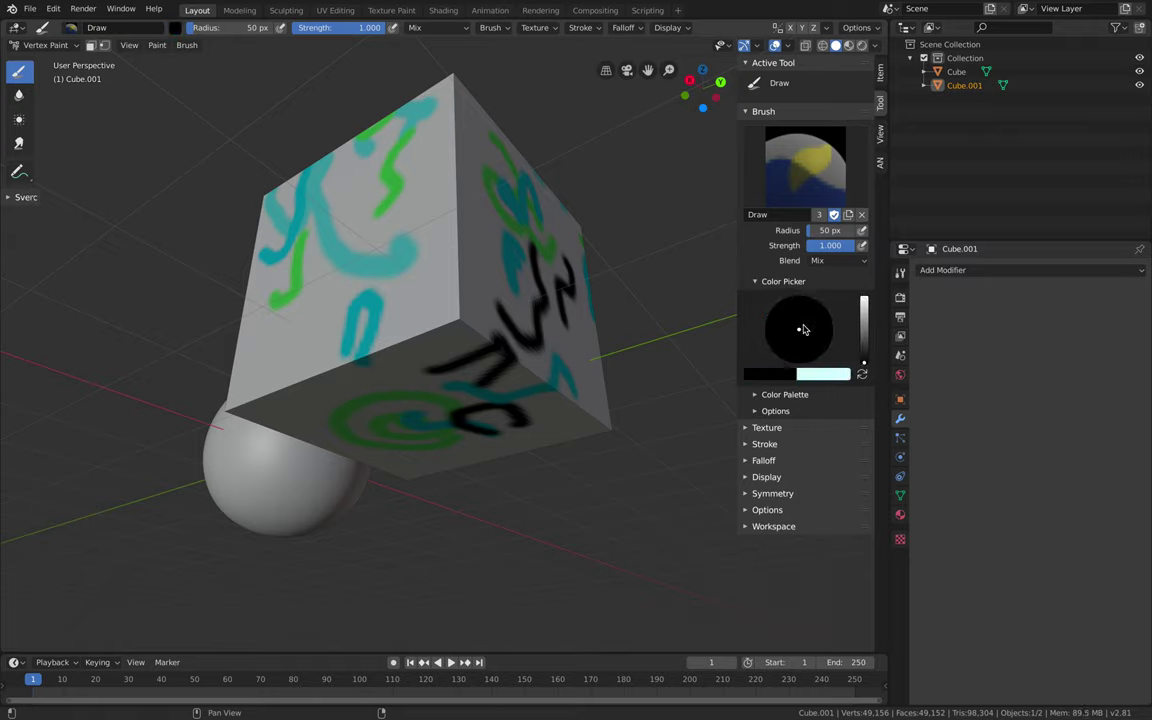
key("x")
key("x")
left_click_drag(864, 321, 864, 303)
mouse_move(807, 322)
left_mouse_down()
mouse_move(794, 328)
mouse_move(815, 304)
mouse_move(798, 298)
left_mouse_up()
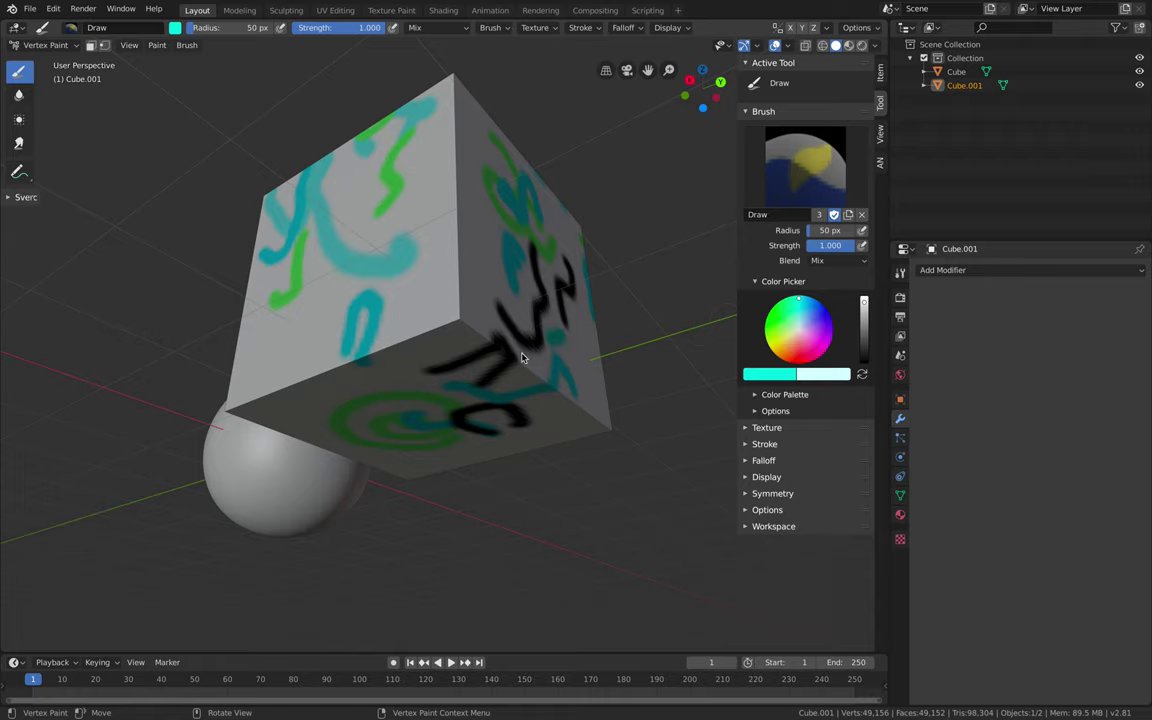
Replace the pale cyan brush colour with red and paint red and turquoise strokes on several cube sides.
middle_click_drag(438, 297, 485, 296)
left_click_drag(783, 344, 809, 351)
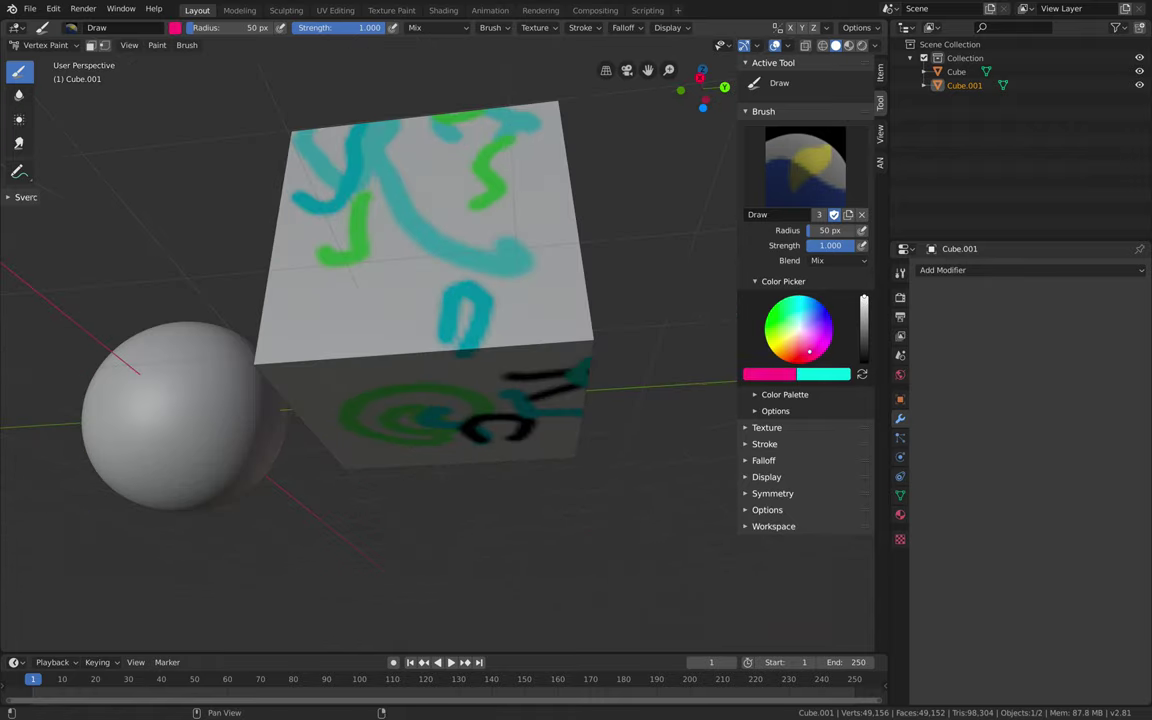
mouse_move(455, 290)
middle_mouse_down()
mouse_move(407, 312)
mouse_move(465, 329)
middle_mouse_up()
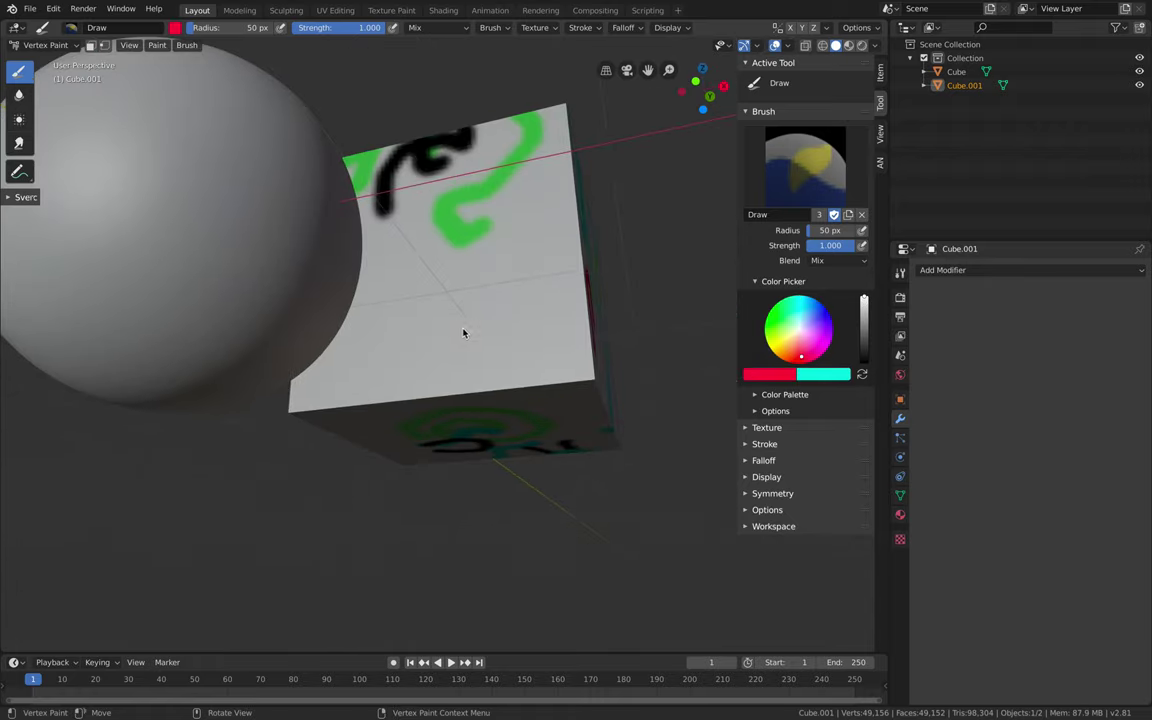
left_click_drag(458, 345, 478, 314)
mouse_move(478, 314)
middle_mouse_down()
mouse_move(455, 334)
mouse_move(464, 353)
mouse_move(432, 393)
mouse_move(463, 348)
middle_mouse_up()
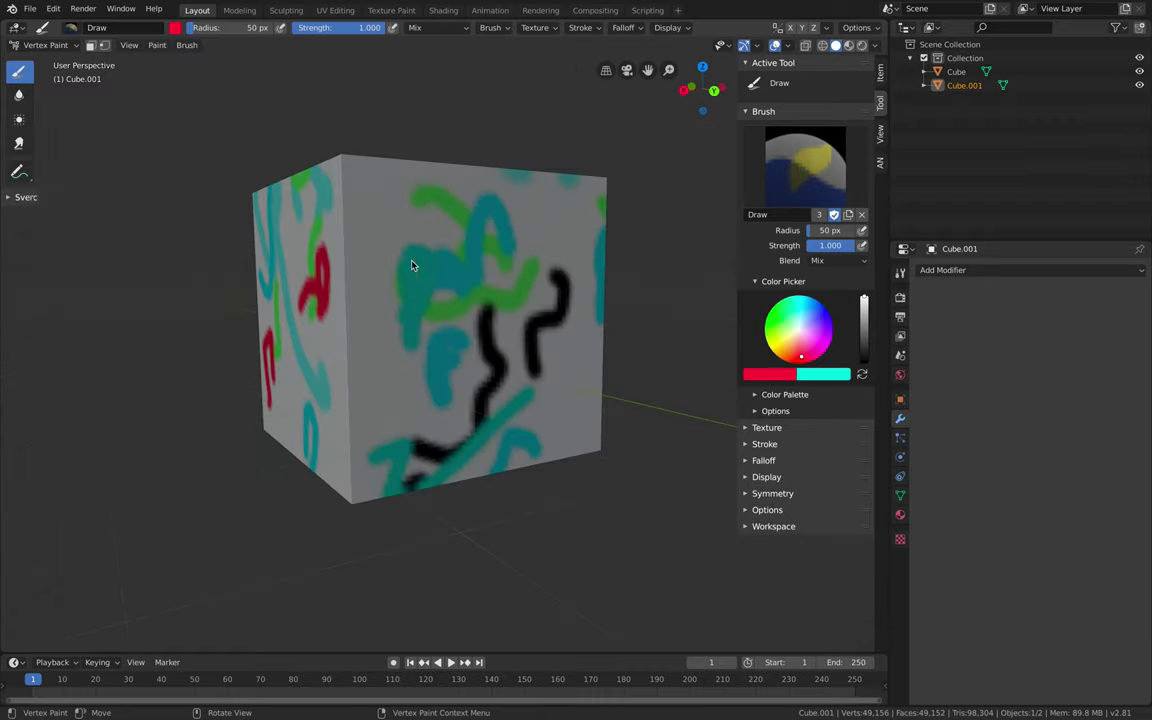
mouse_move(411, 265)
left_mouse_down()
mouse_move(397, 221)
mouse_move(433, 192)
left_mouse_up()
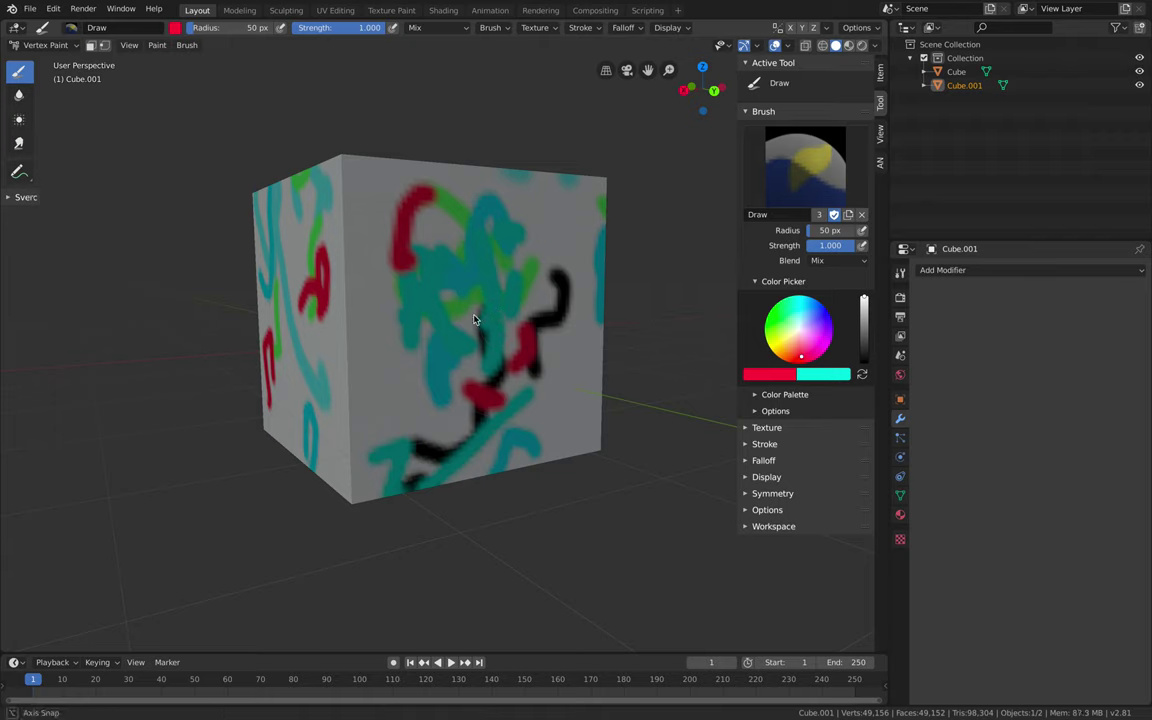
middle_click_drag(471, 316, 432, 253)
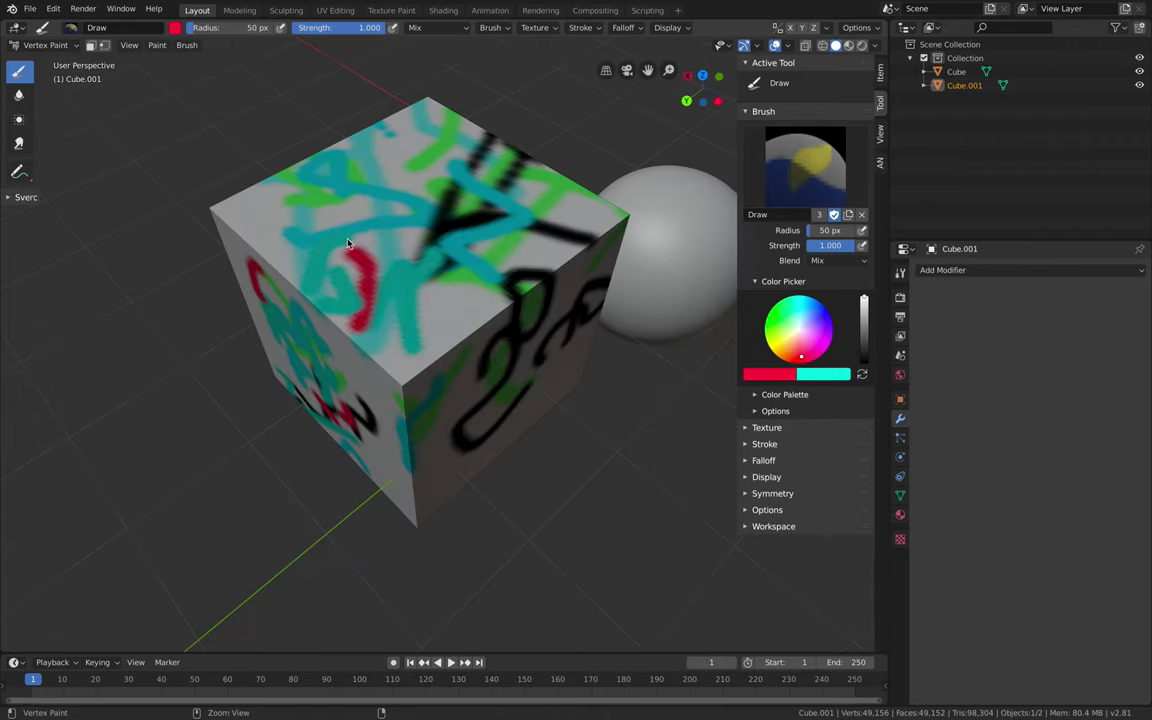
Add further red and turquoise strokes over the existing paint on the cube's faces, including one across a vertical edge.
middle_click_drag(330, 270, 343, 302)
middle_click_drag(455, 362, 450, 291)
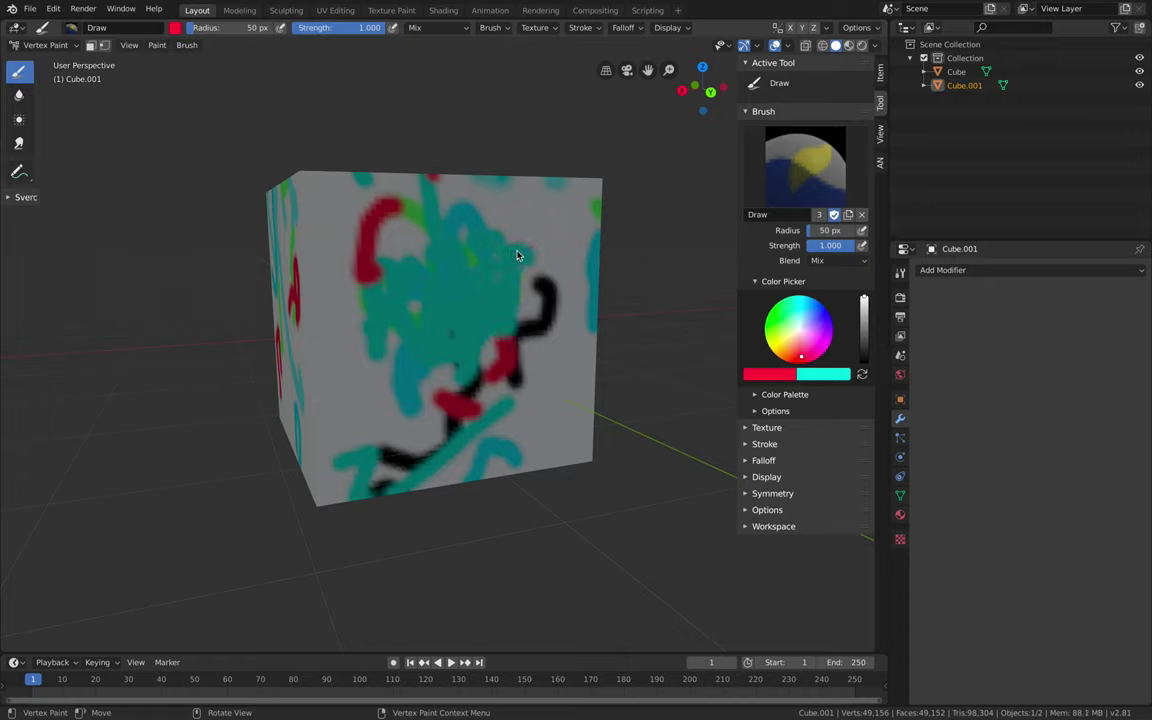
left_click_drag(518, 255, 518, 235)
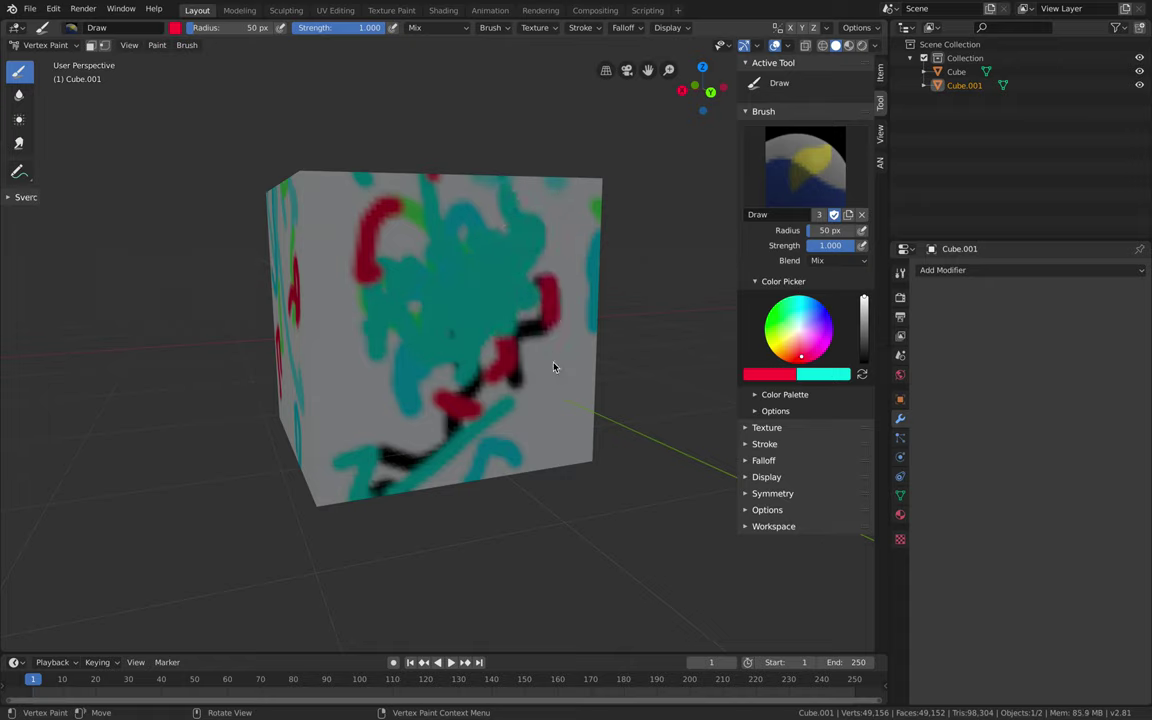
mouse_move(543, 408)
left_mouse_down()
mouse_move(537, 298)
mouse_move(436, 284)
left_mouse_up()
mouse_move(396, 278)
middle_mouse_down()
mouse_move(514, 300)
mouse_move(360, 298)
middle_mouse_up()
left_click_drag(360, 298, 352, 380)
mouse_move(352, 380)
middle_mouse_down()
mouse_move(460, 362)
mouse_move(455, 340)
middle_mouse_up()
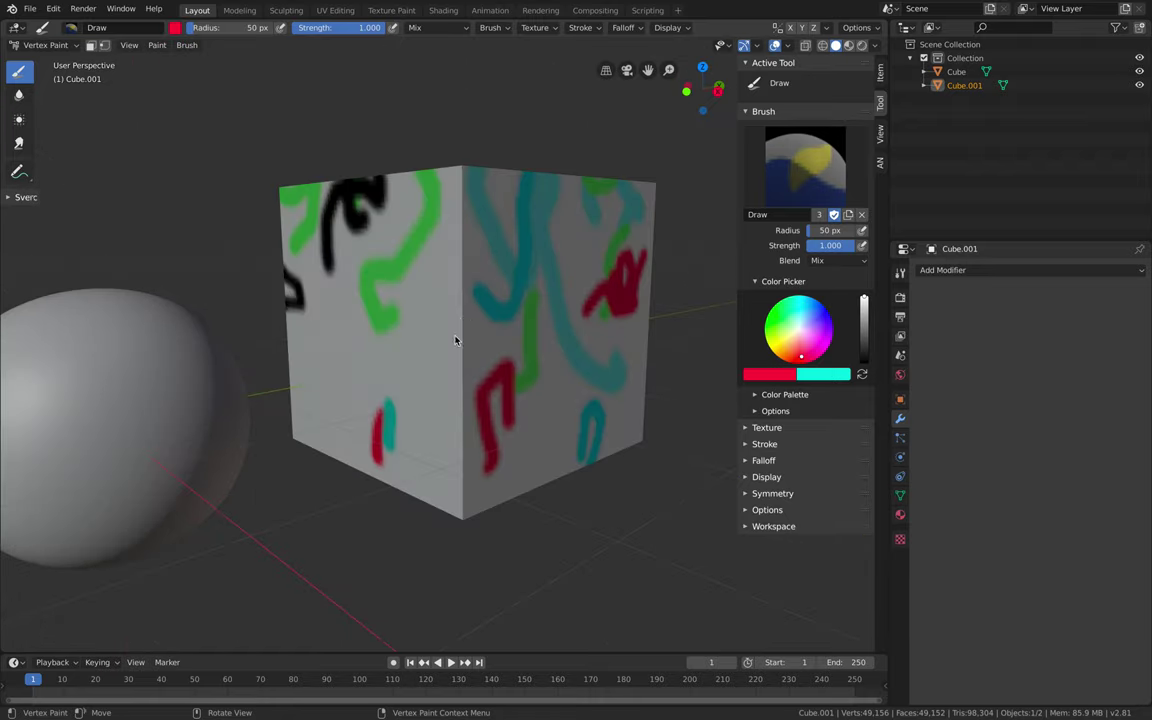
left_click_drag(455, 336, 437, 350)
Switch the painted cube back to Object Mode and save the file.
scroll(440, 360, "down", 3)
mouse_move(442, 362)
middle_mouse_down("shift")
mouse_move(509, 347)
mouse_move(509, 362)
middle_mouse_up("shift")
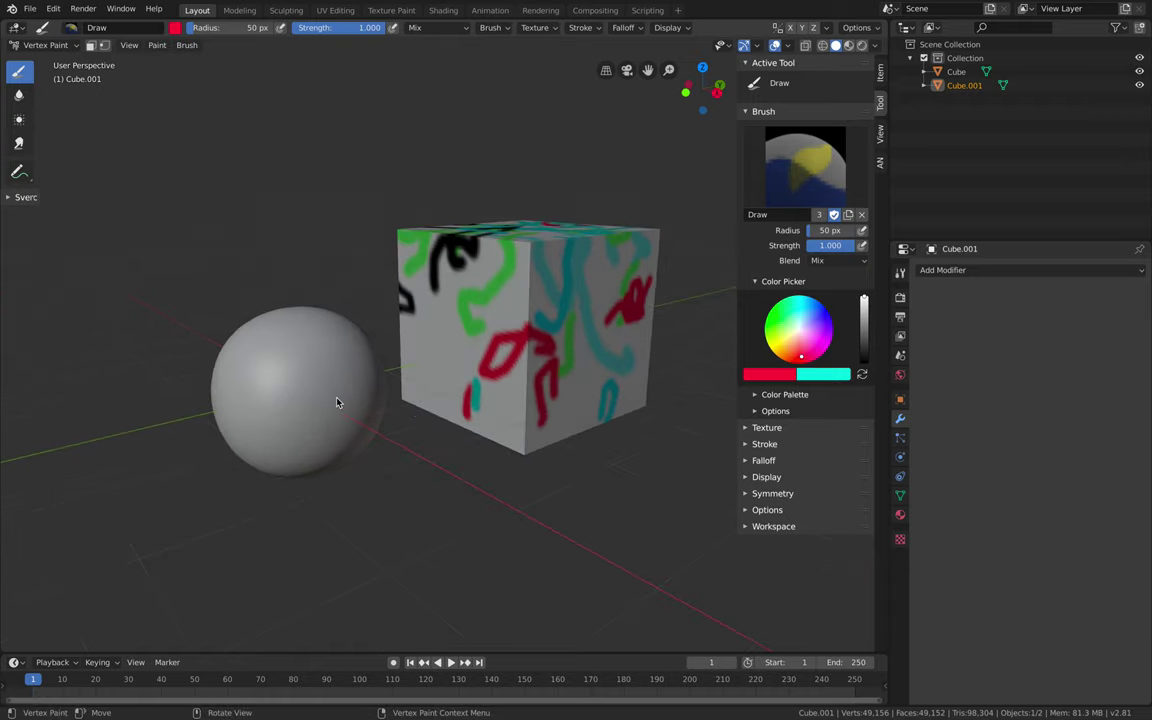
middle_click_drag(303, 329, 311, 336)
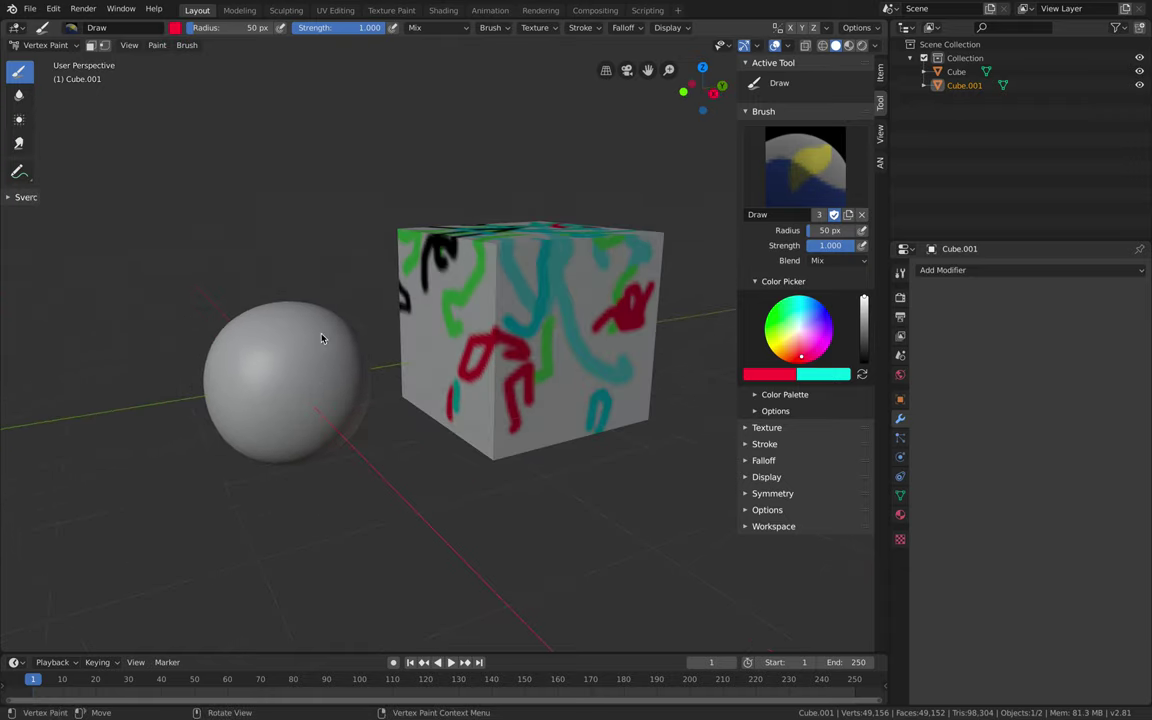
left_click(60, 46)
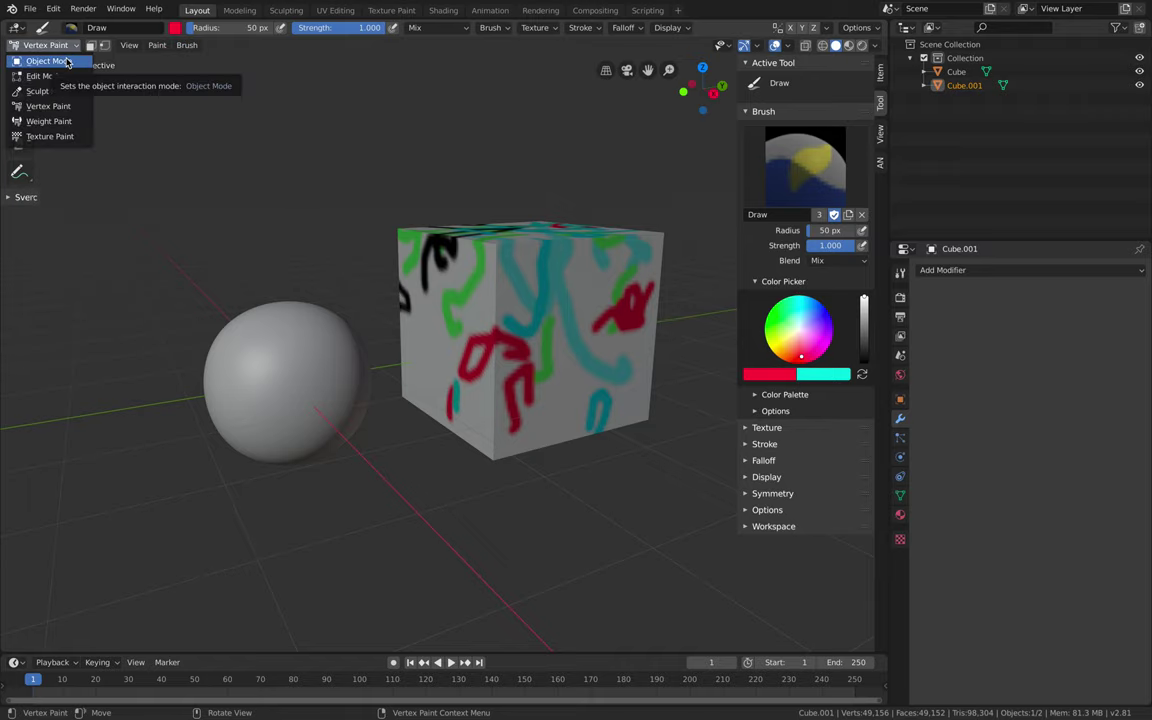
left_click(70, 54)
key("ctrl+s")
Split the 3D view horizontally, select the painted cube and turn the upper area into a Shader Editor showing its material.
middle_click_drag(453, 283, 470, 330)
left_click(325, 369)
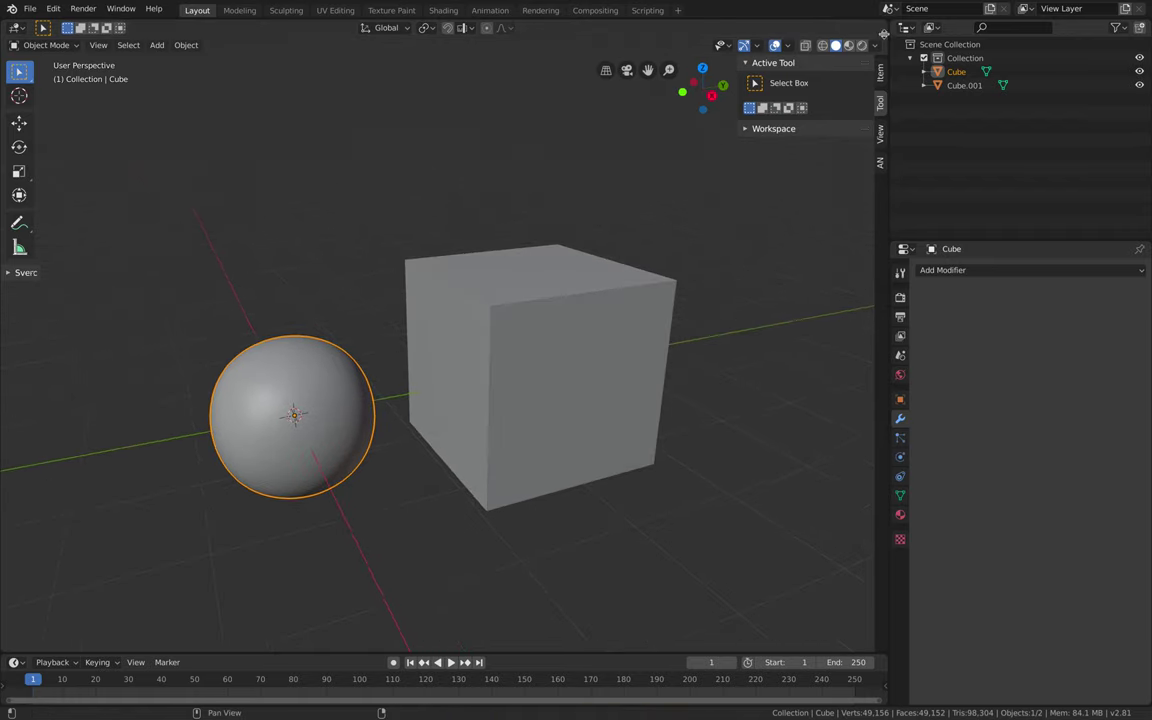
left_click_drag(884, 22, 865, 283)
left_click(614, 398)
left_click(15, 27)
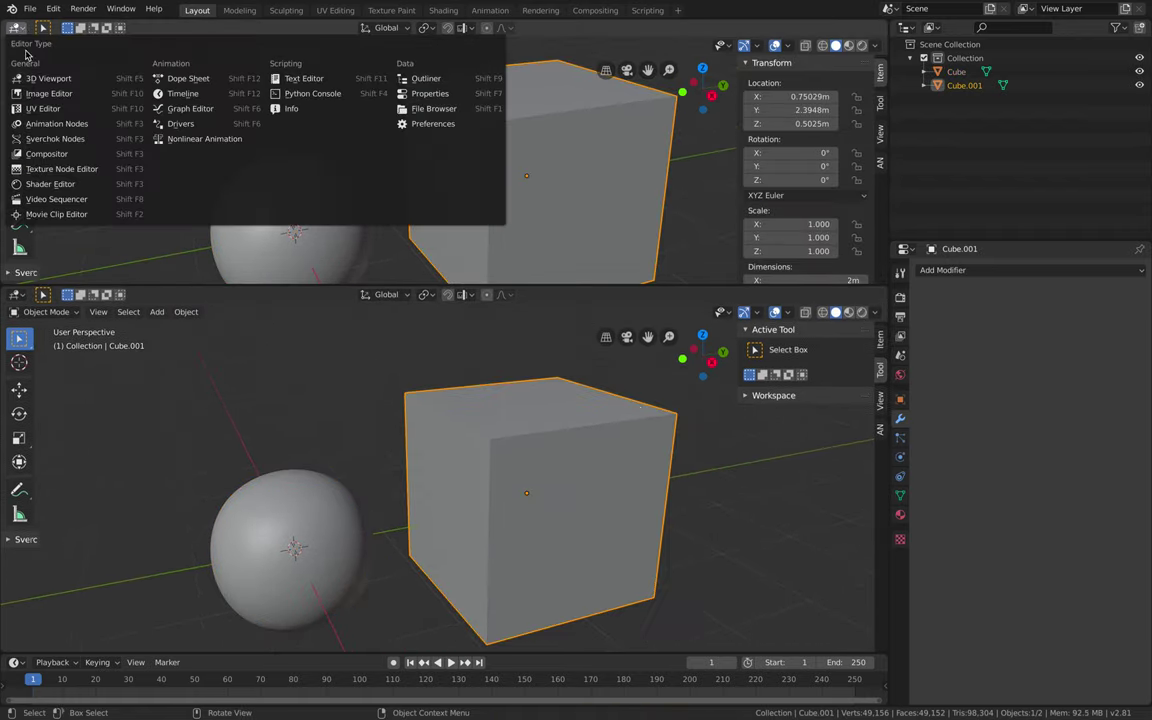
left_click(45, 150)
middle_click_drag(340, 149, 338, 100)
scroll(296, 95, "up", 6)
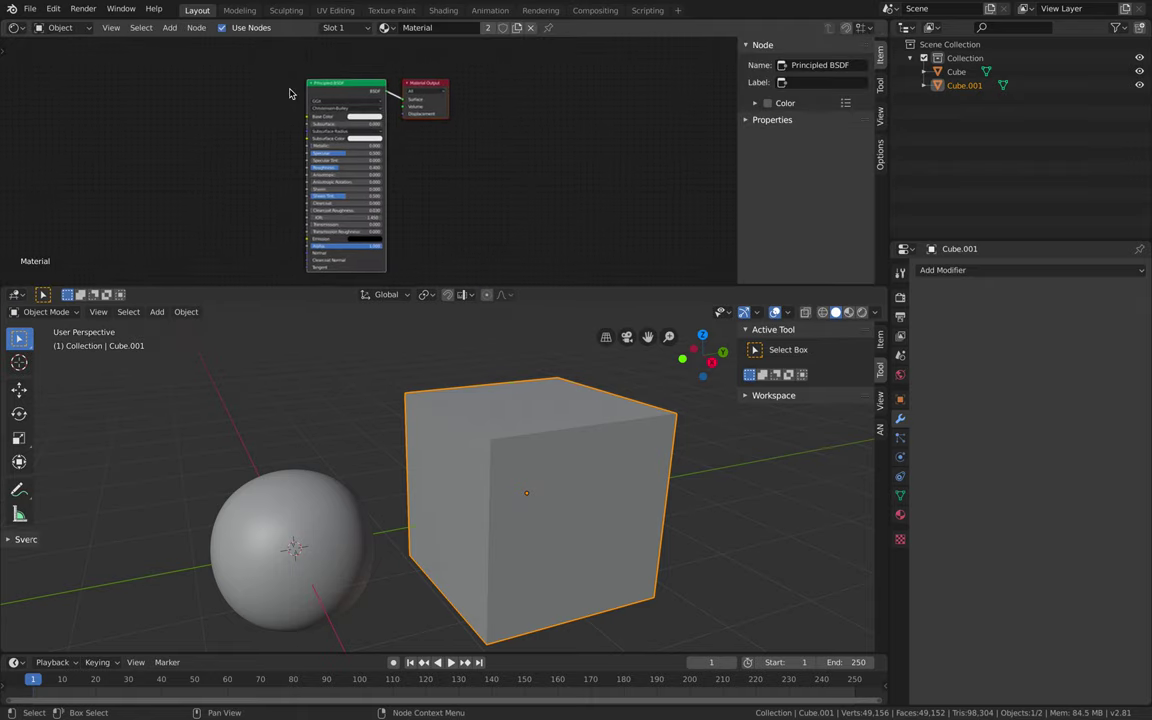
Add an Attribute node with the name Col and show the cube's Vertex Colors list in its mesh data.
key("shift+a")
left_click(229, 114)
type("att")
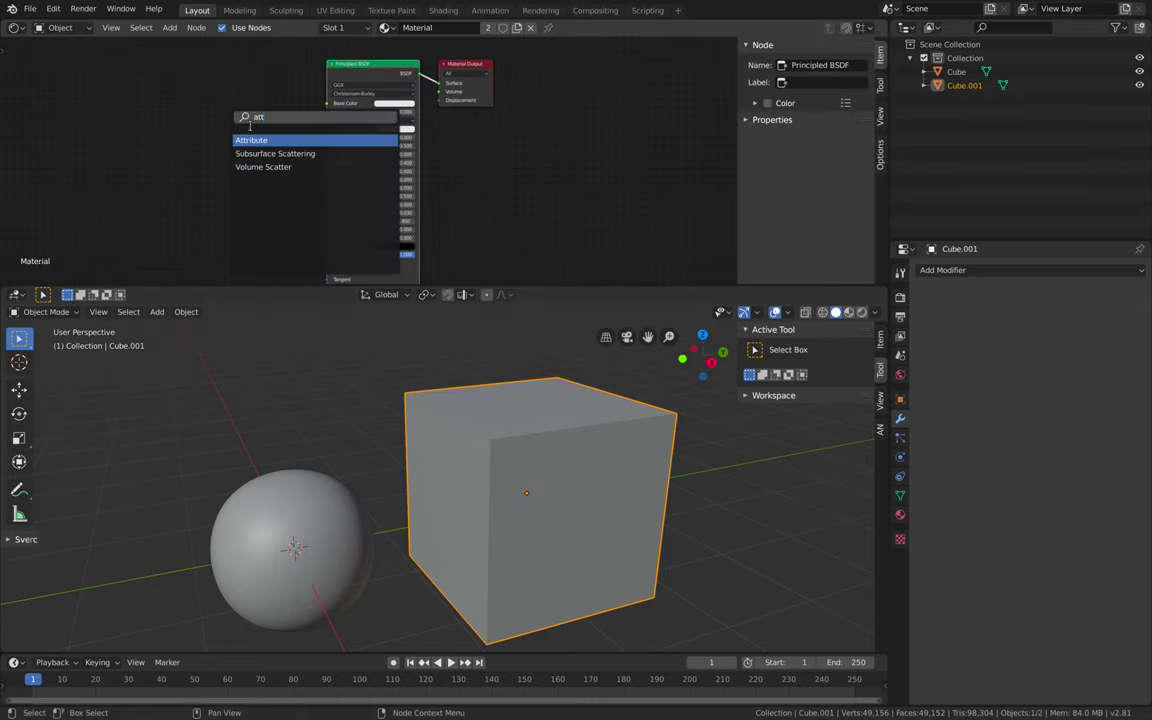
left_click(254, 140)
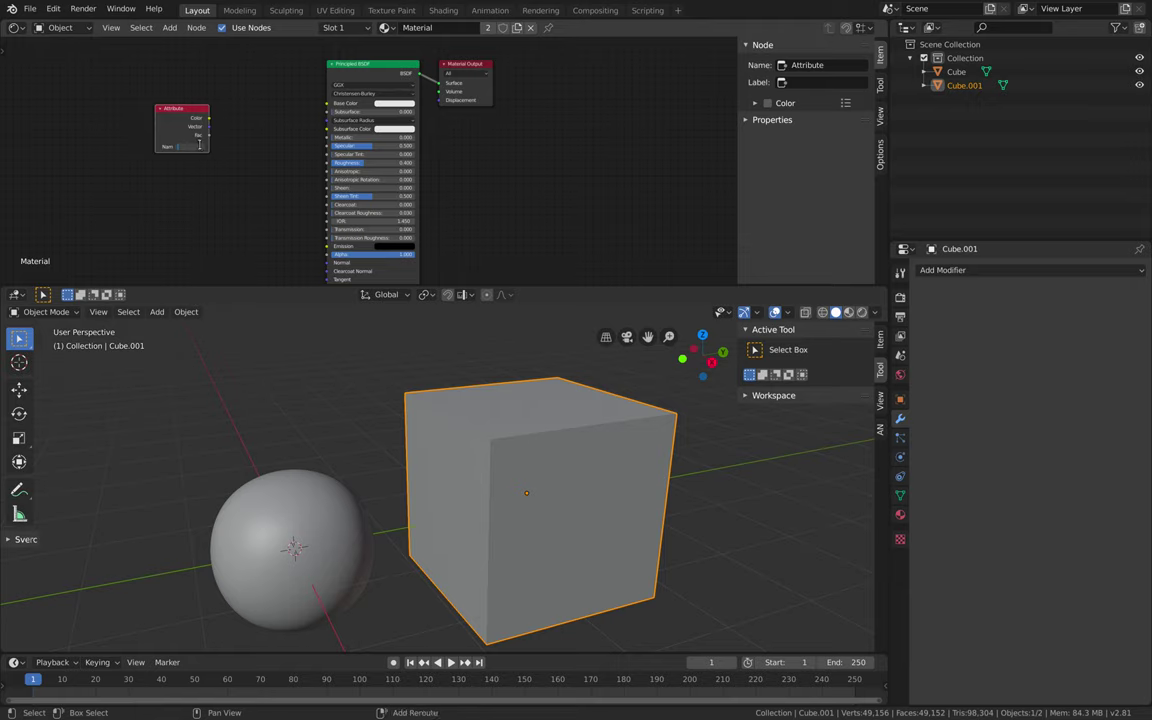
scroll(197, 148, "up", 3)
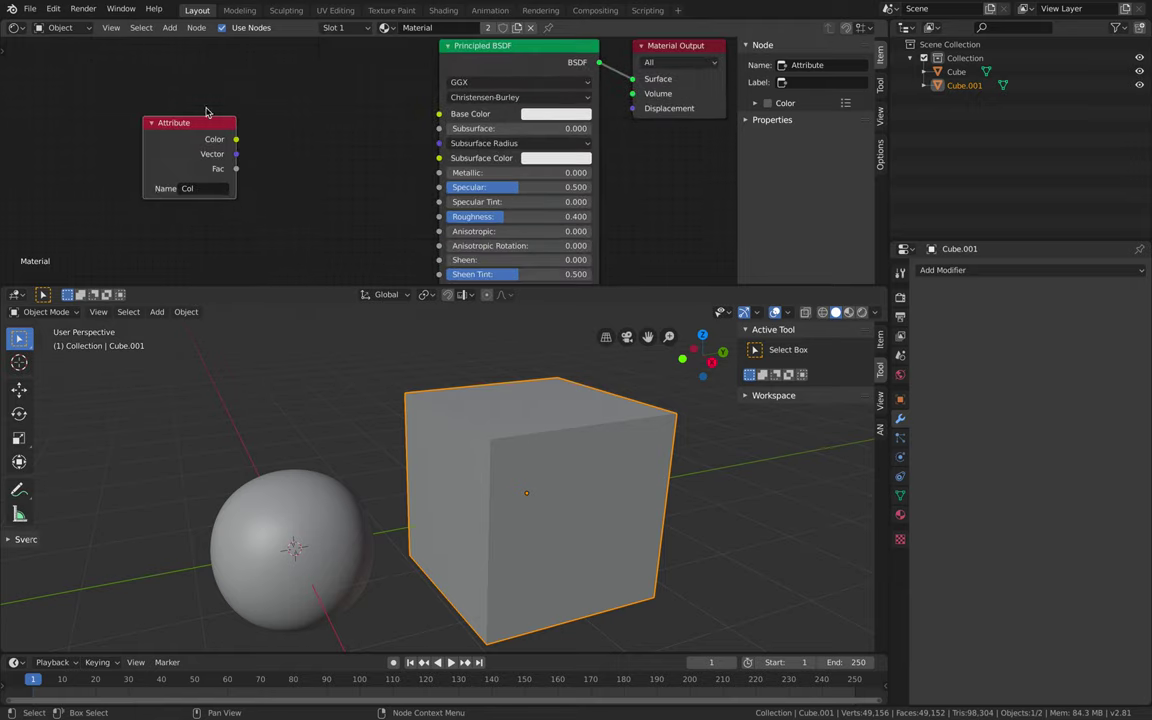
left_click(900, 496)
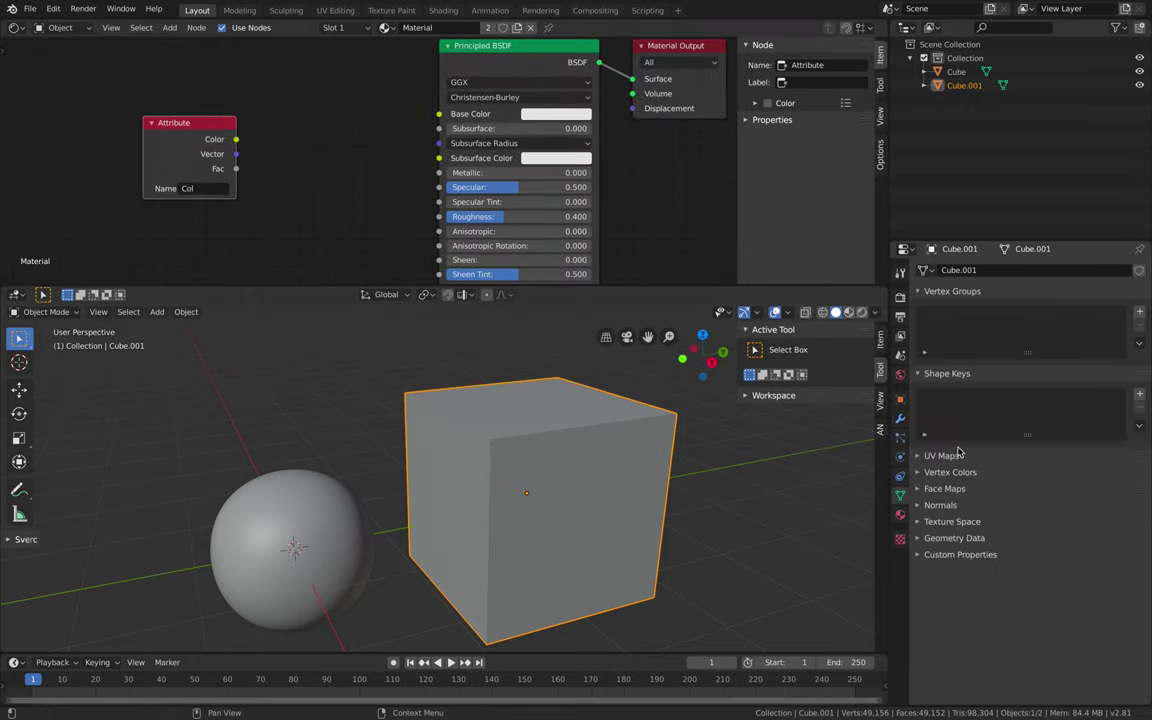
left_click(950, 473)
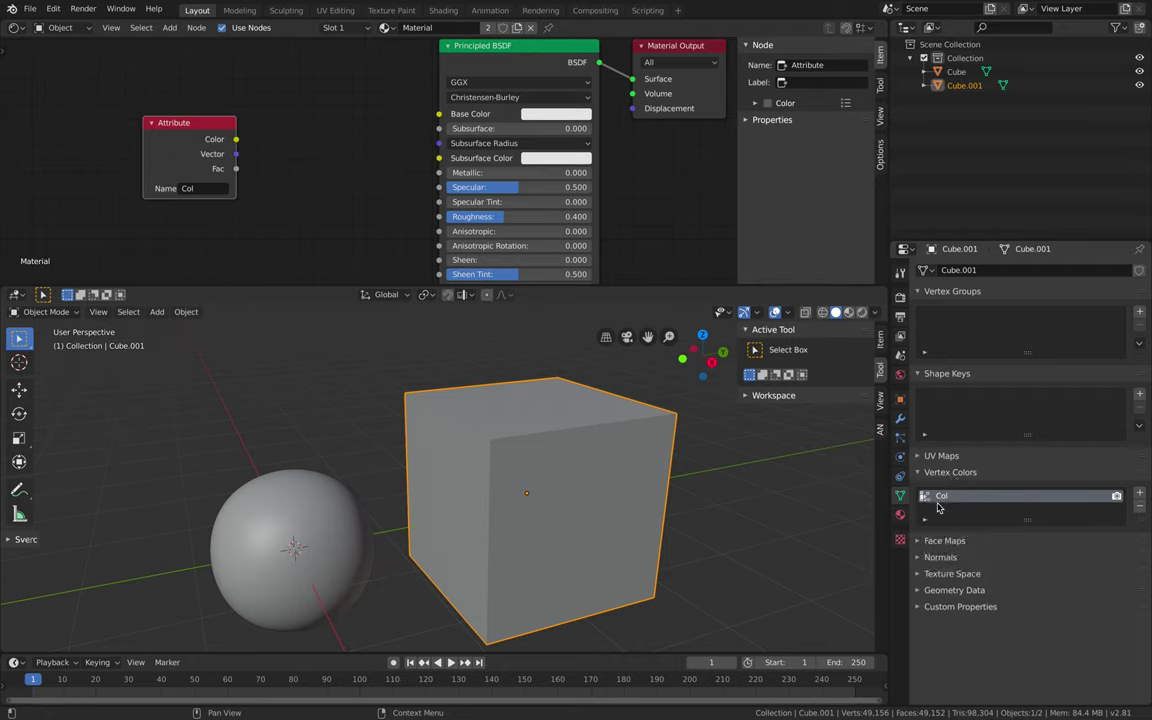
Connect the Attribute node's Color output to the Principled BSDF's Base Color and move the node closer to the shader.
left_click_drag(236, 139, 291, 107)
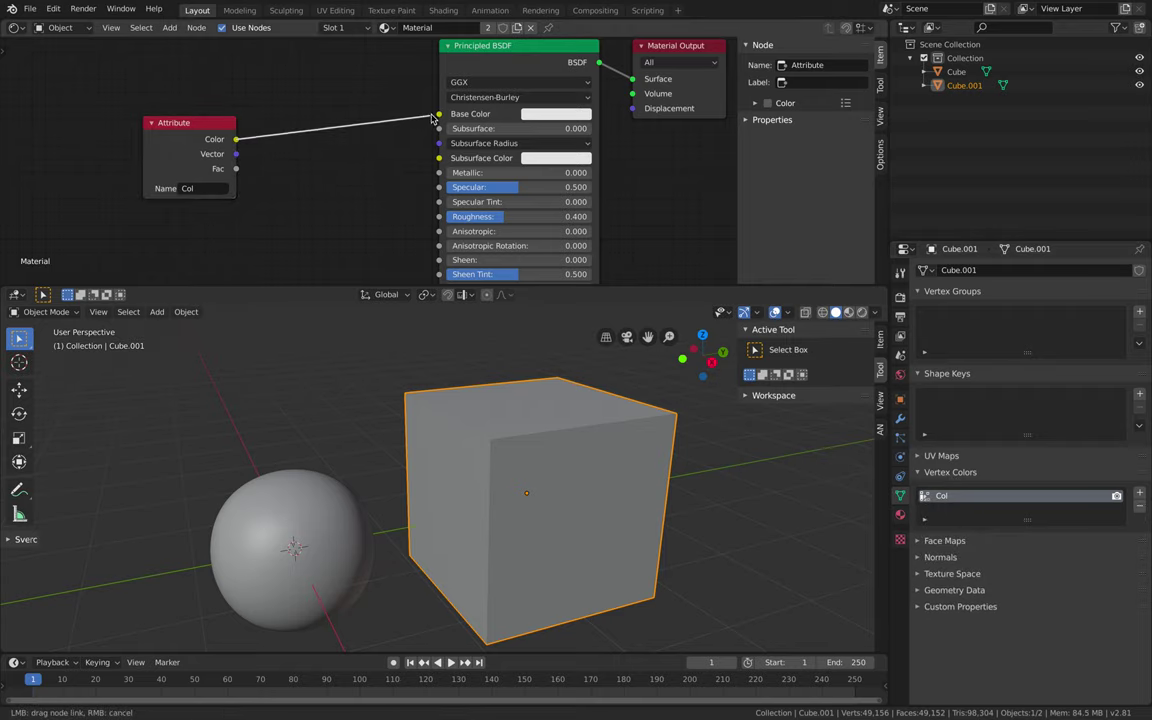
left_click_drag(432, 118, 438, 114)
left_click_drag(200, 123, 290, 109)
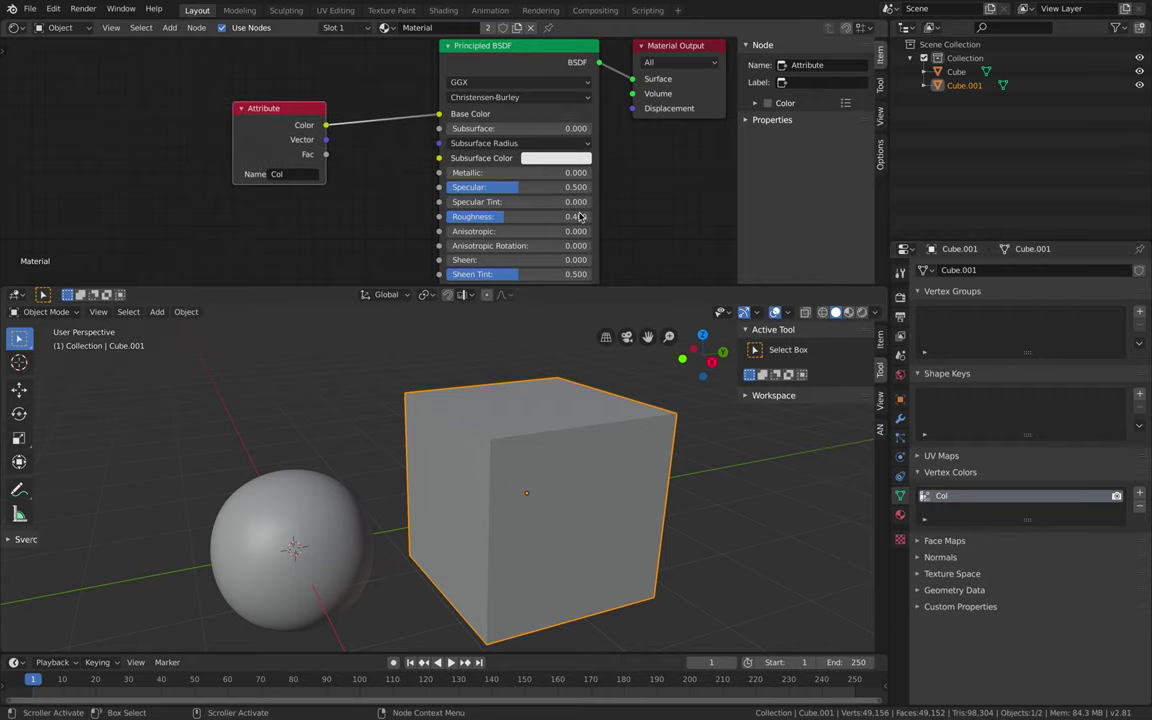
Switch the 3D view to material preview shading and save the file.
left_click(848, 313)
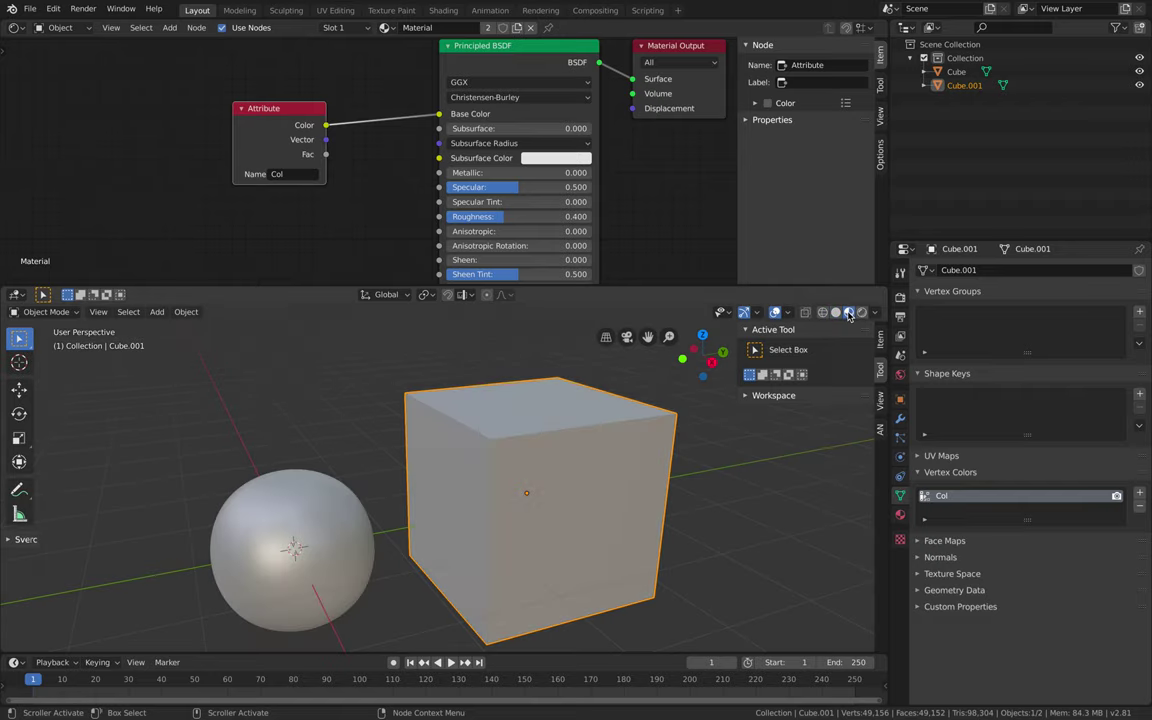
mouse_move(613, 413)
middle_mouse_down()
mouse_move(518, 368)
mouse_move(474, 401)
mouse_move(416, 541)
mouse_move(346, 490)
middle_mouse_up()
key("ctrl+s")
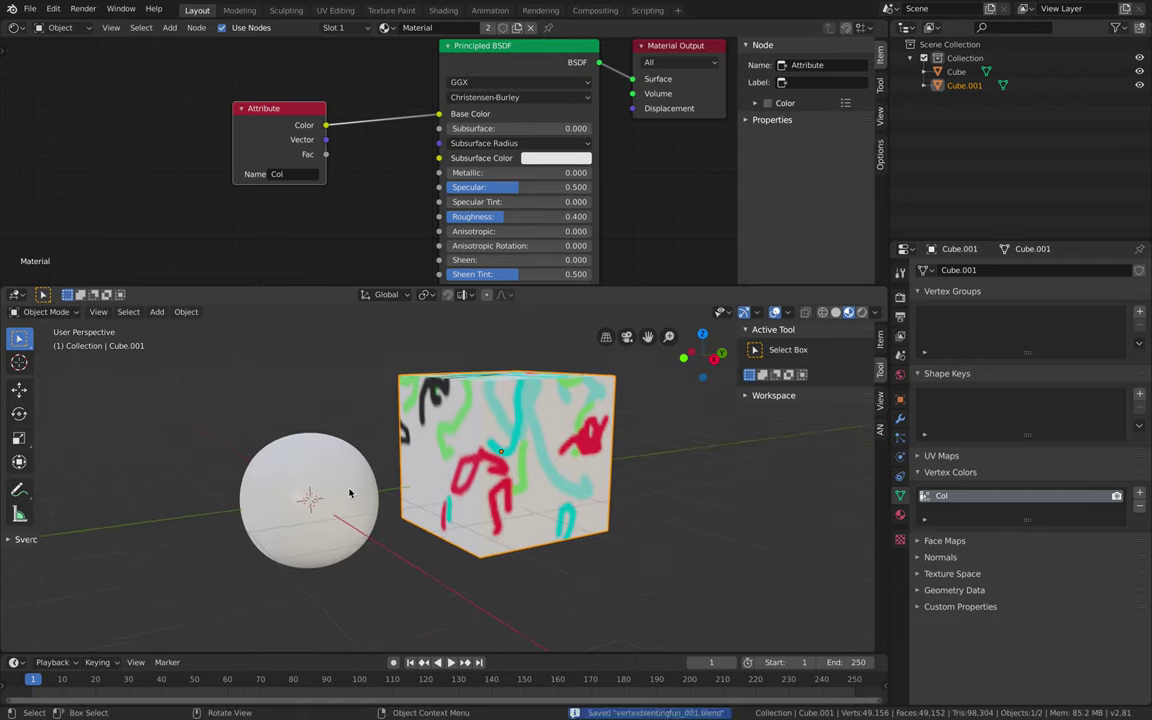
Select the sphere and the cube together, enter Vertex Paint mode and try to paint both objects with red strokes.
left_click(346, 490)
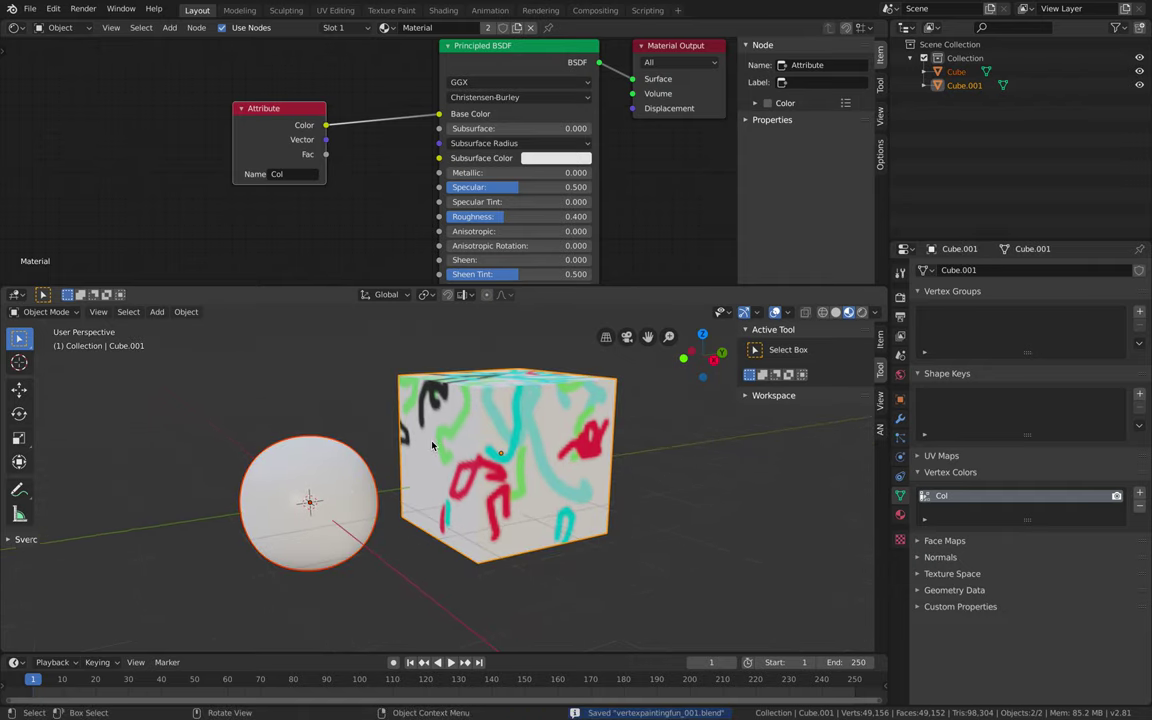
left_click(452, 441, "shift")
left_click(60, 313)
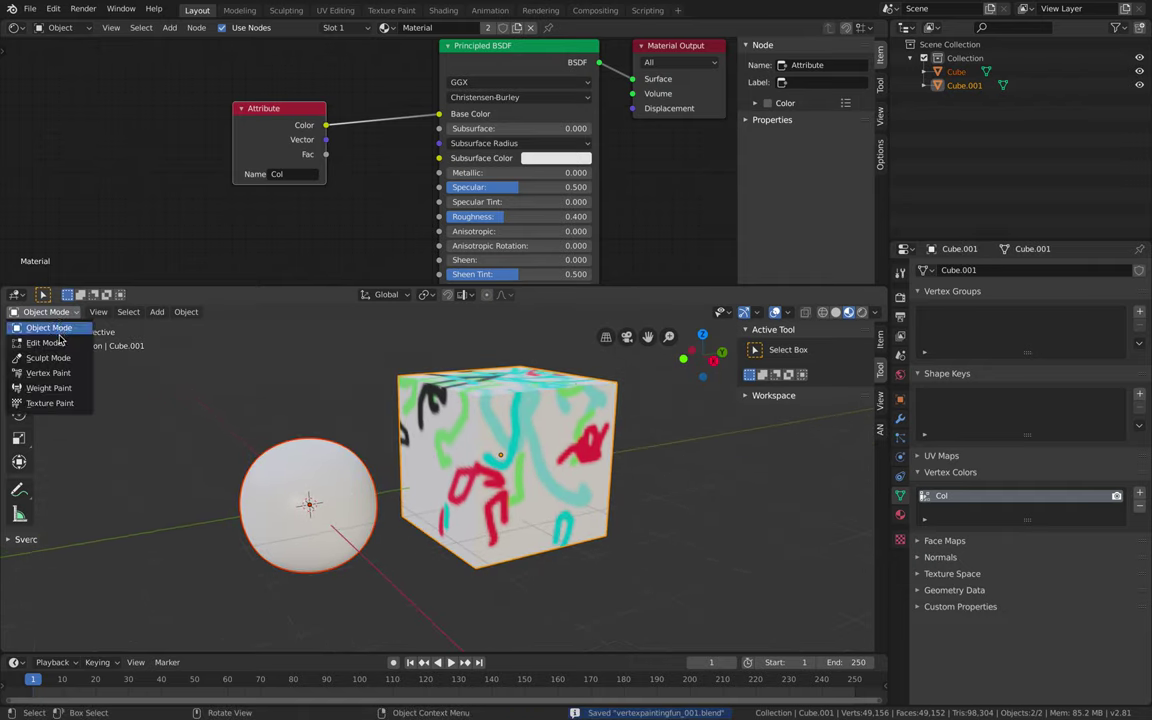
left_click(48, 369)
left_click_drag(337, 497, 322, 473)
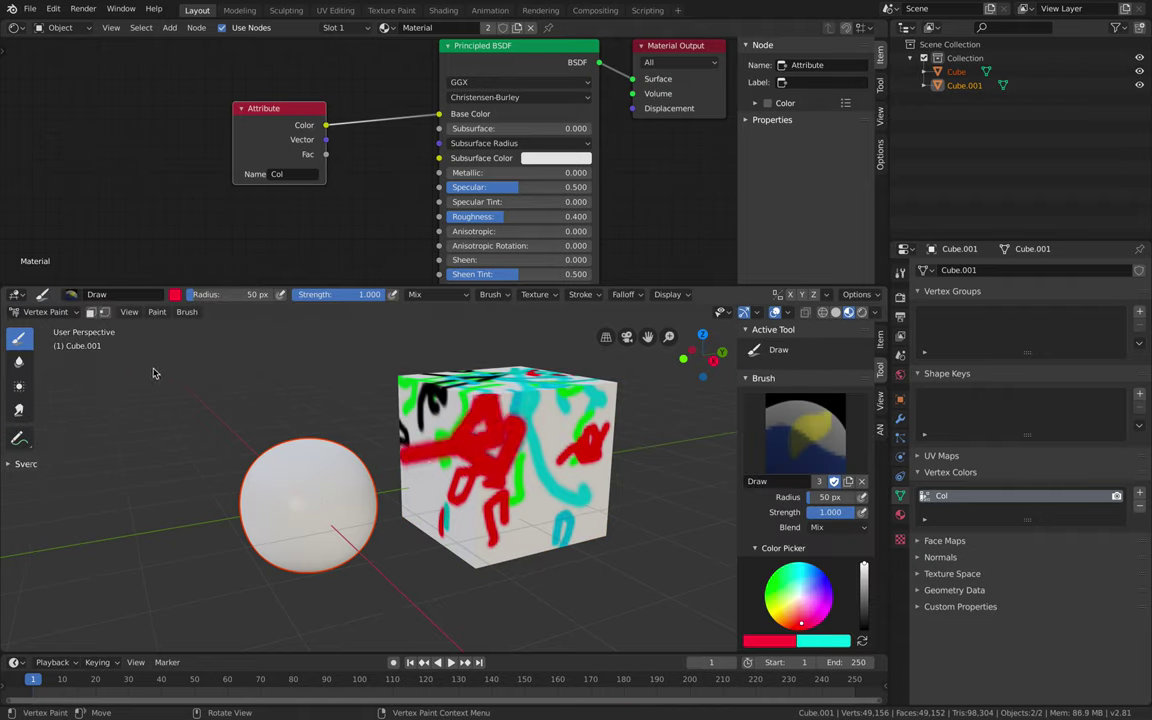
Return to Object Mode, select only the sphere and switch it to Vertex Paint mode.
left_click(67, 314)
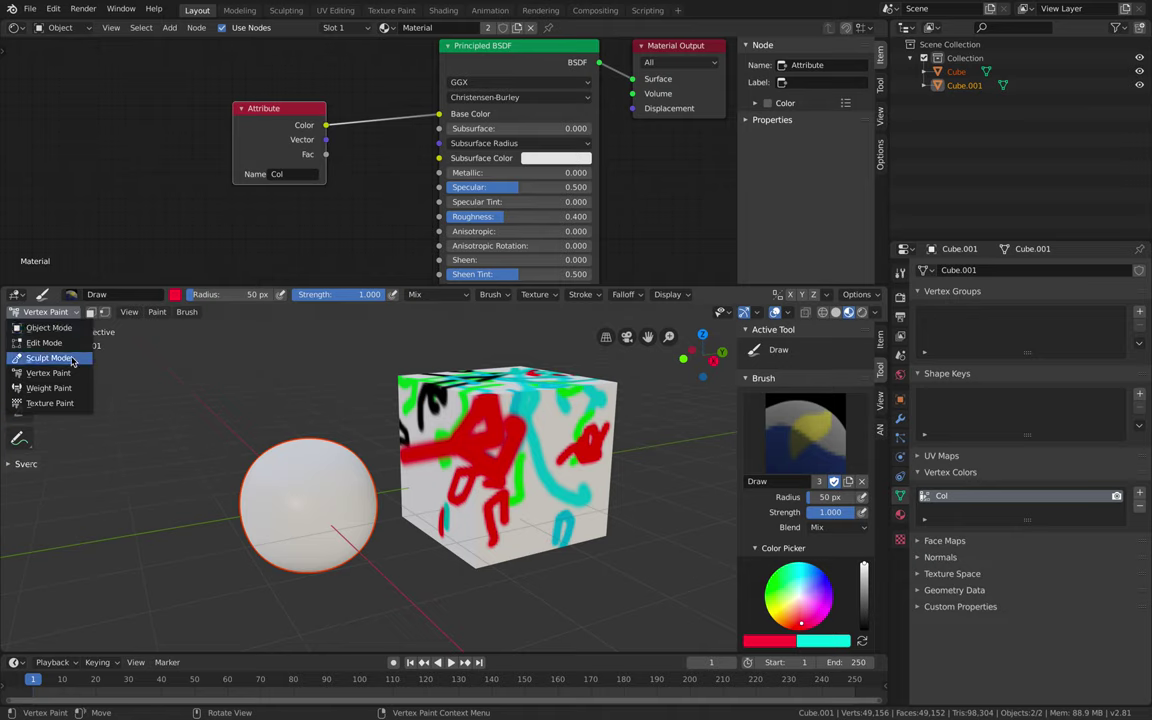
left_click(48, 328)
left_click(315, 480)
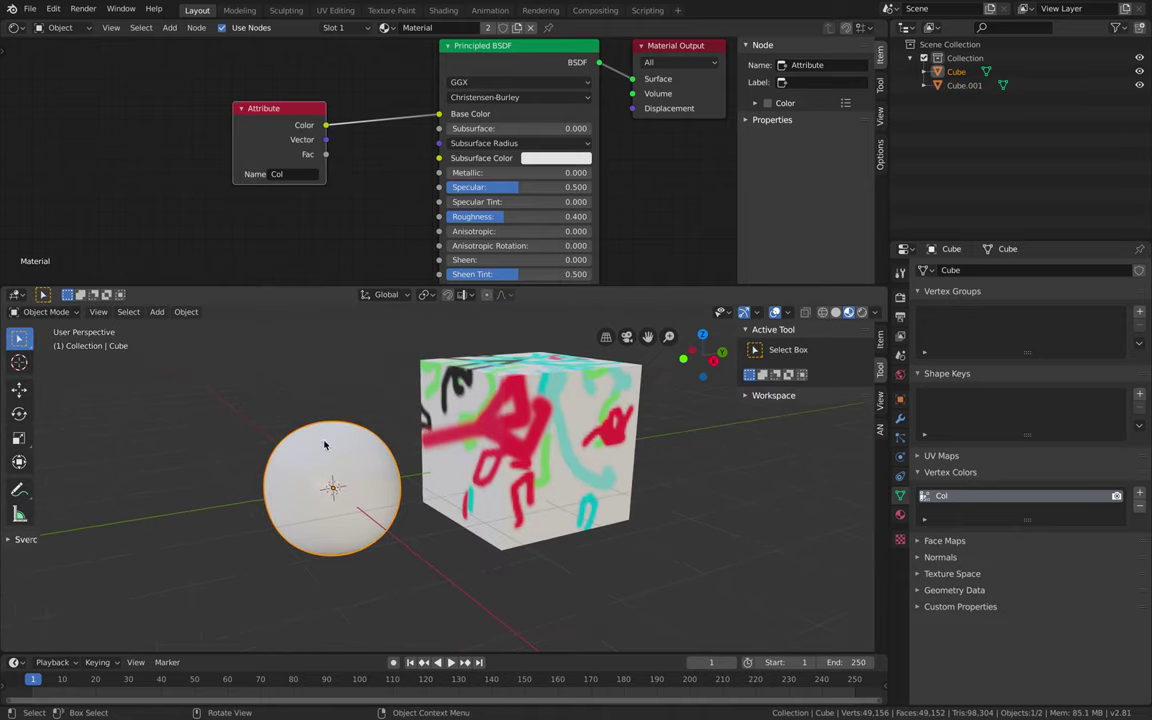
left_click(46, 311)
left_click(50, 340)
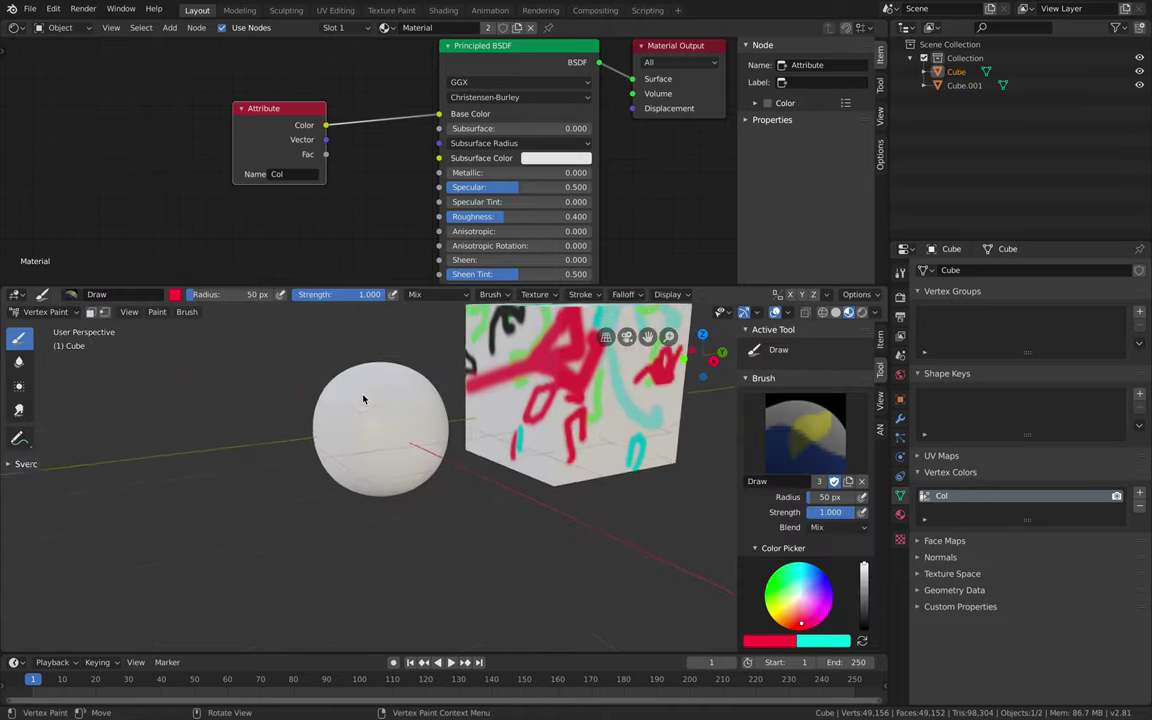
Paint freehand red strokes on several sides of the sphere with the Draw brush.
scroll(320, 375, "up", 4)
scroll(310, 372, "down", 3)
scroll(330, 382, "up", 3)
middle_click_drag(273, 345, 317, 396, "shift")
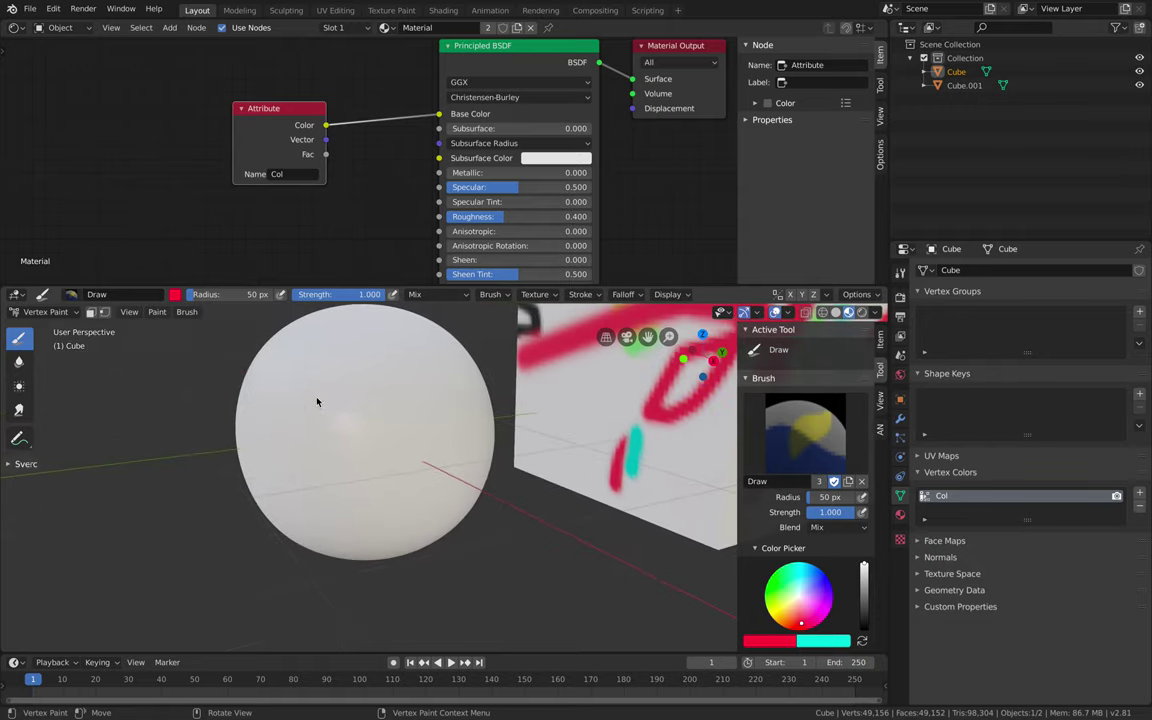
mouse_move(314, 372)
left_mouse_down()
mouse_move(326, 430)
mouse_move(388, 421)
mouse_move(392, 383)
left_mouse_up()
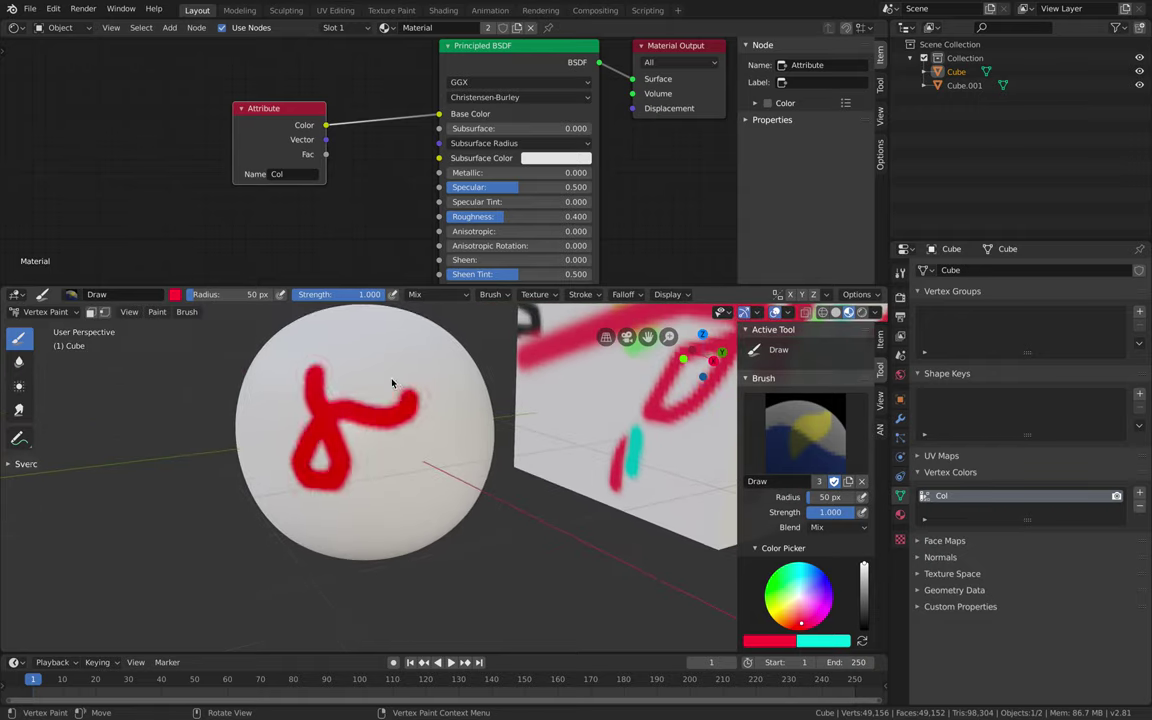
mouse_move(393, 440)
middle_mouse_down()
mouse_move(450, 467)
mouse_move(516, 456)
middle_mouse_up()
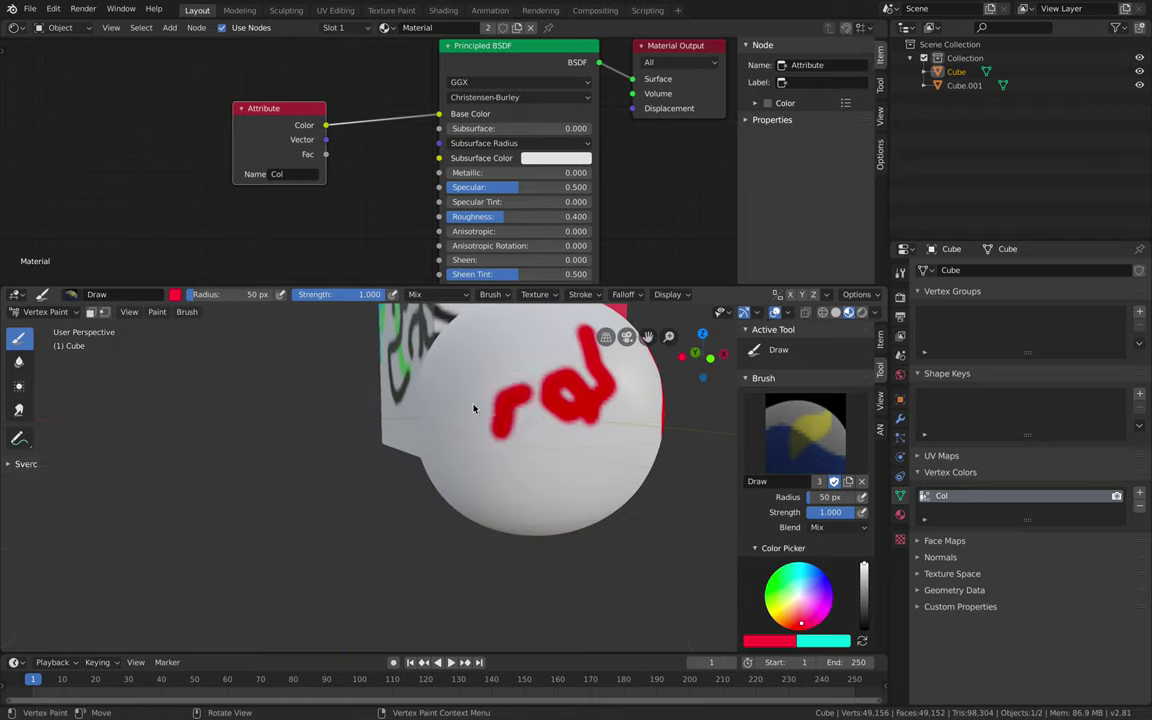
mouse_move(474, 408)
middle_mouse_down()
mouse_move(504, 437)
mouse_move(461, 407)
middle_mouse_up()
mouse_move(549, 419)
middle_mouse_down()
mouse_move(550, 399)
mouse_move(515, 347)
middle_mouse_up()
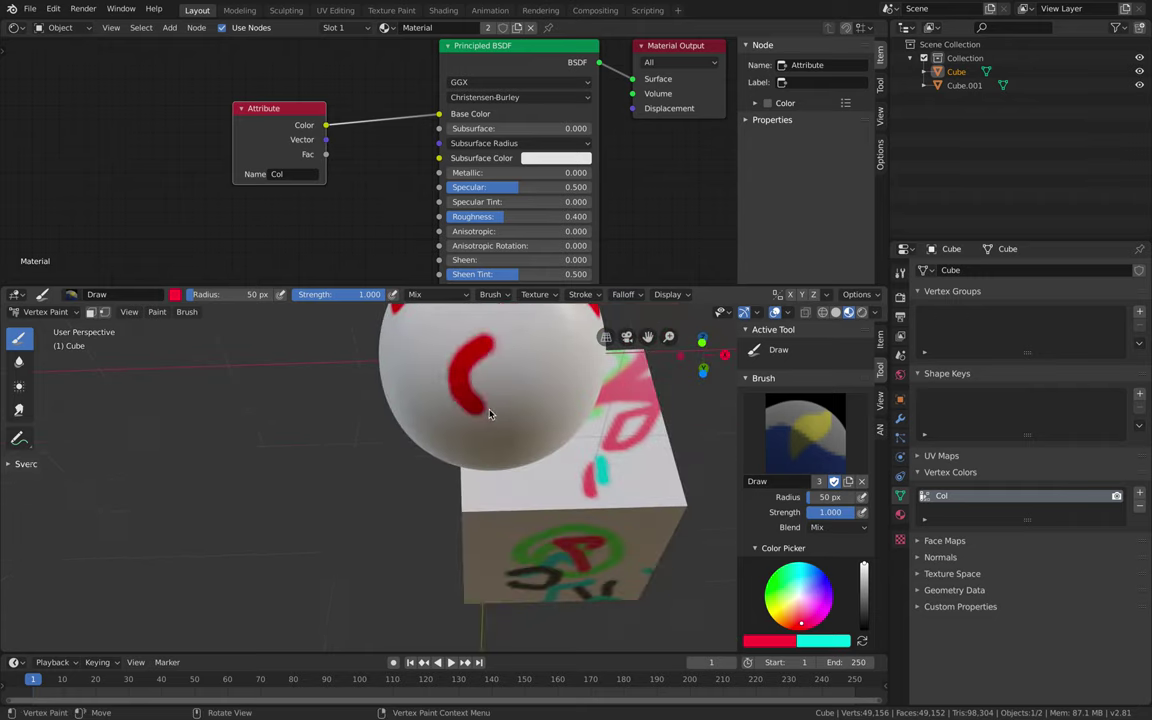
mouse_move(548, 384)
middle_mouse_down()
mouse_move(553, 447)
mouse_move(473, 458)
middle_mouse_up()
mouse_move(499, 427)
left_mouse_down()
mouse_move(521, 374)
mouse_move(548, 441)
left_mouse_up()
middle_click_drag(517, 460, 526, 460)
Change the brush colour to green and paint green strokes over and beside the red ones around the sphere.
left_click(786, 578)
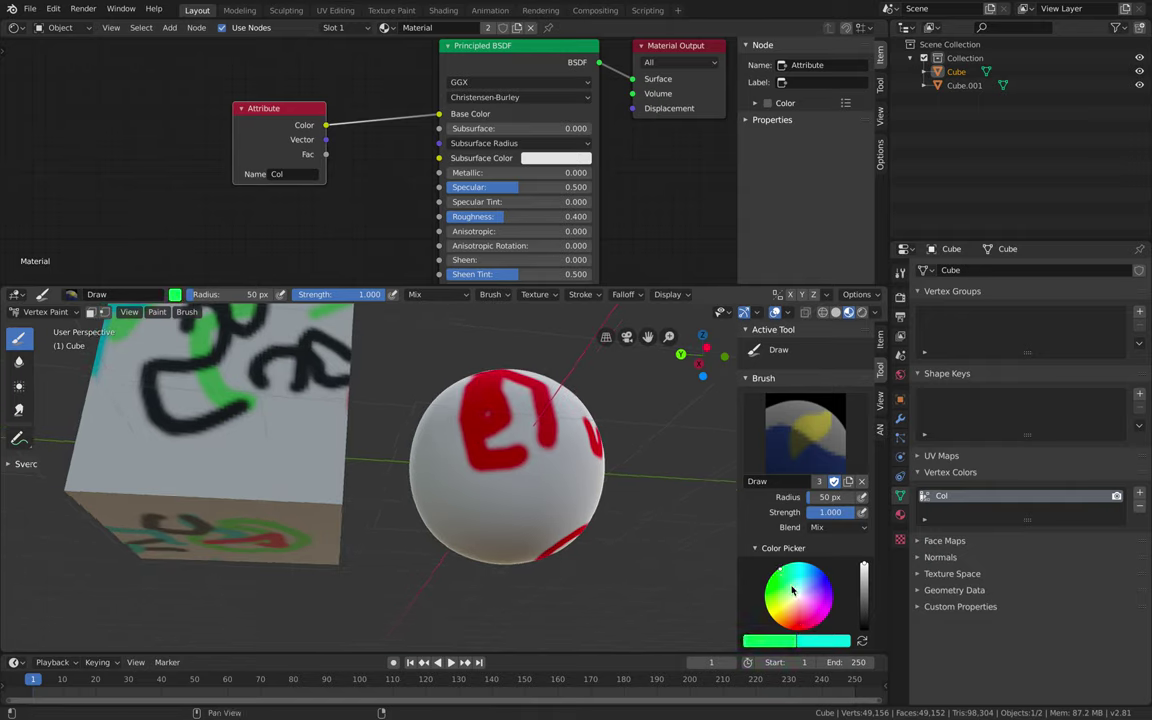
left_click(518, 459)
middle_click_drag(509, 511, 511, 530)
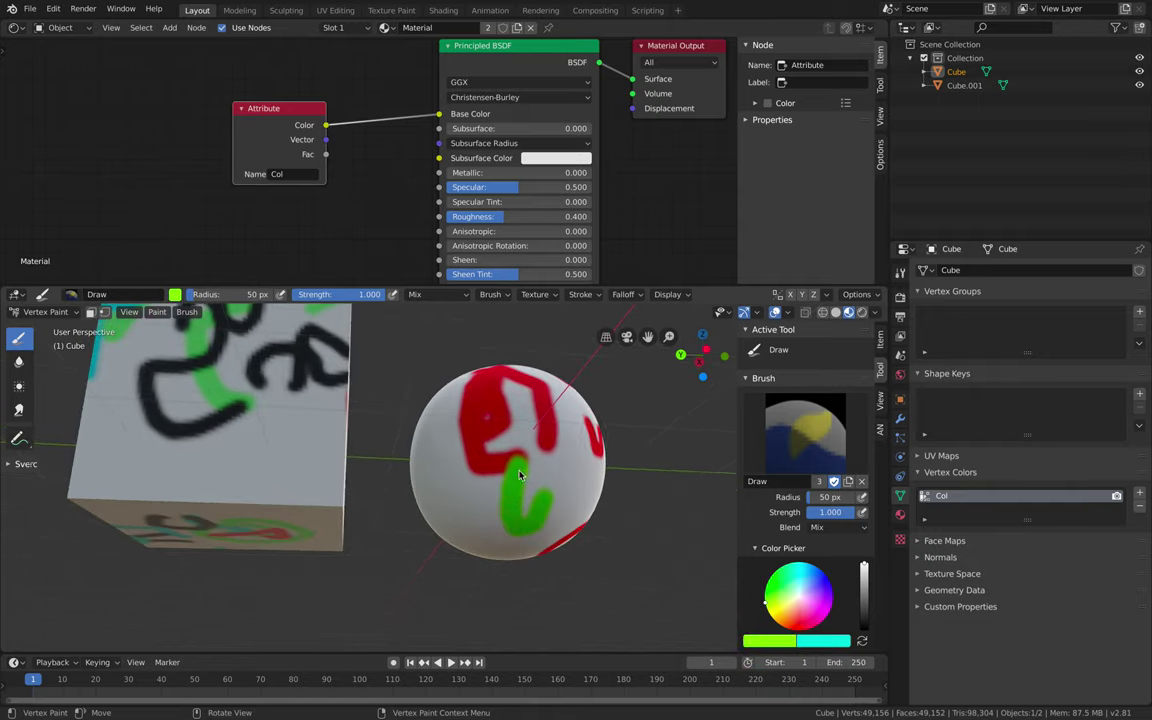
middle_click_drag(522, 475, 465, 506)
left_click_drag(478, 511, 561, 436)
mouse_move(556, 440)
middle_mouse_down()
mouse_move(437, 494)
mouse_move(350, 490)
middle_mouse_up()
left_click_drag(355, 488, 425, 420)
mouse_move(452, 430)
middle_mouse_down("shift")
mouse_move(456, 478)
mouse_move(442, 426)
middle_mouse_up("shift")
scroll(450, 480, "up", 3)
scroll(443, 425, "up", 1)
left_click(471, 416)
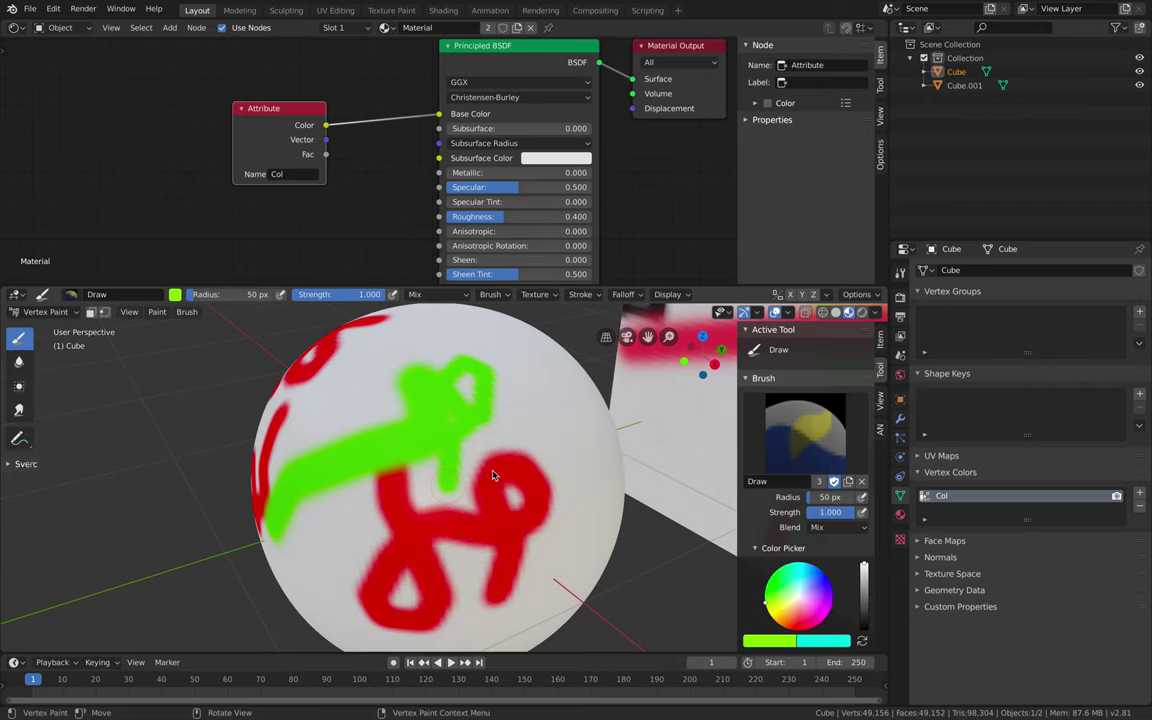
mouse_move(496, 473)
middle_mouse_down()
mouse_move(423, 457)
mouse_move(386, 424)
mouse_move(456, 388)
middle_mouse_up()
Inspect the sphere's dense mesh in wireframe shading and switch the 3D view to solid shading.
key("z")
left_click(373, 460)
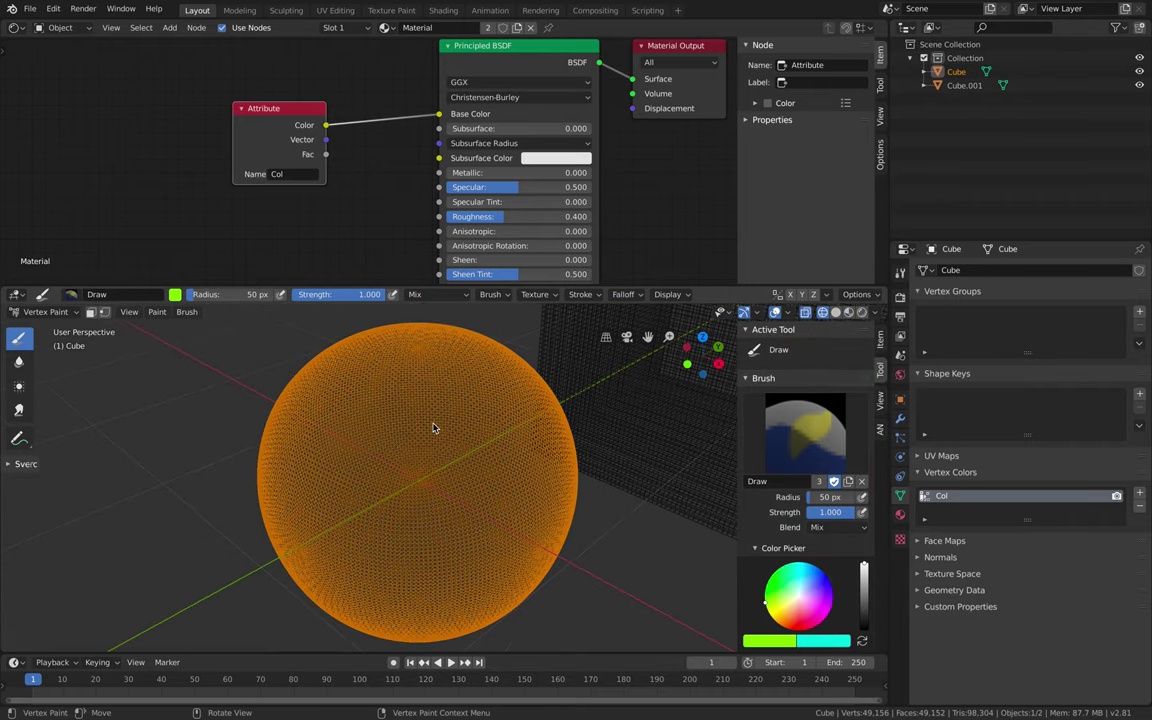
key("z")
left_click(481, 419)
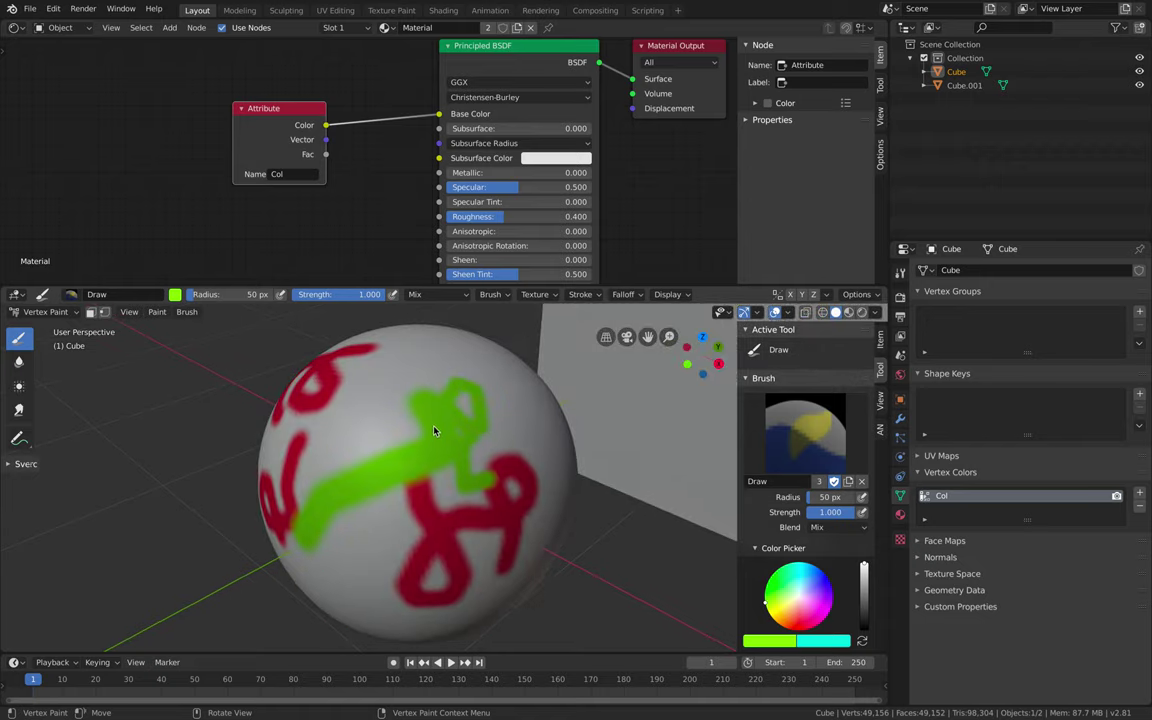
Paint more green loops and a small teal dab on the sphere and save the file.
mouse_move(432, 422)
middle_mouse_down()
mouse_move(386, 399)
mouse_move(463, 447)
mouse_move(489, 406)
mouse_move(419, 473)
mouse_move(481, 401)
middle_mouse_up()
left_click_drag(482, 401, 446, 447)
scroll(453, 445, "down", 2)
key("ctrl+s")
left_click(452, 387, "ctrl")
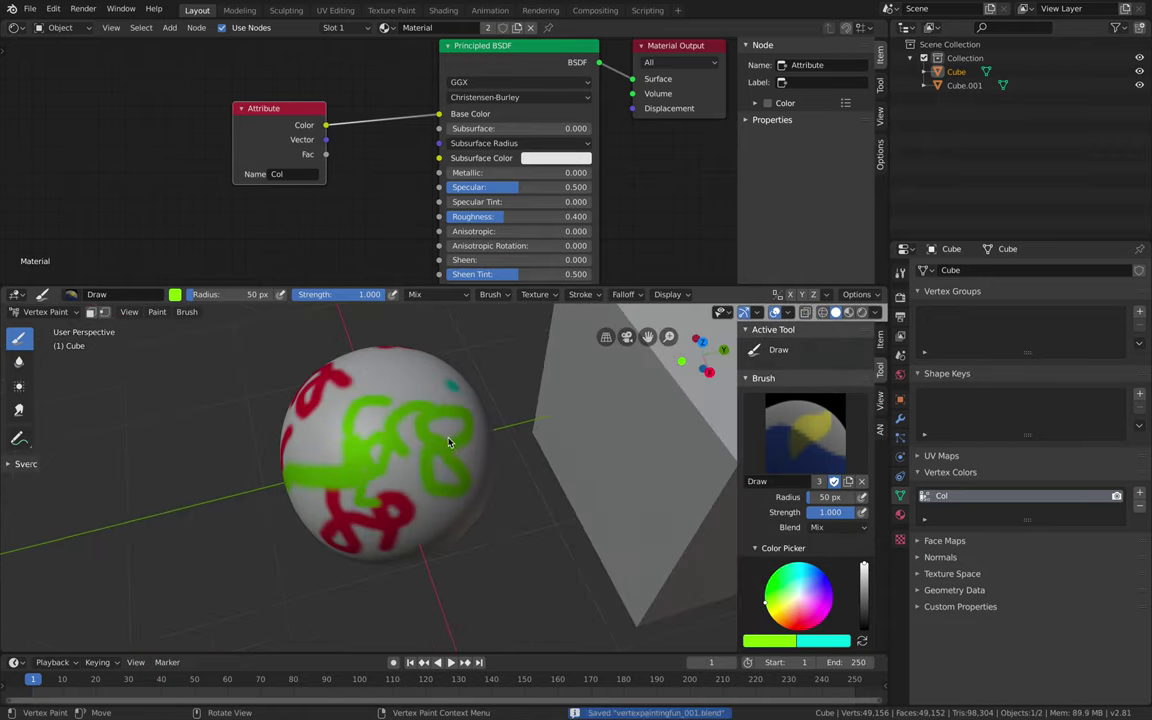
Paint broader green patches on the sphere from a more distant view, keeping the brush radius at 50 px.
middle_click_drag(448, 441, 358, 398)
mouse_move(354, 445)
middle_mouse_down()
mouse_move(436, 442)
mouse_move(322, 474)
middle_mouse_up()
scroll(378, 519, "down", 6)
scroll(364, 440, "down", 4)
scroll(364, 402, "up", 3)
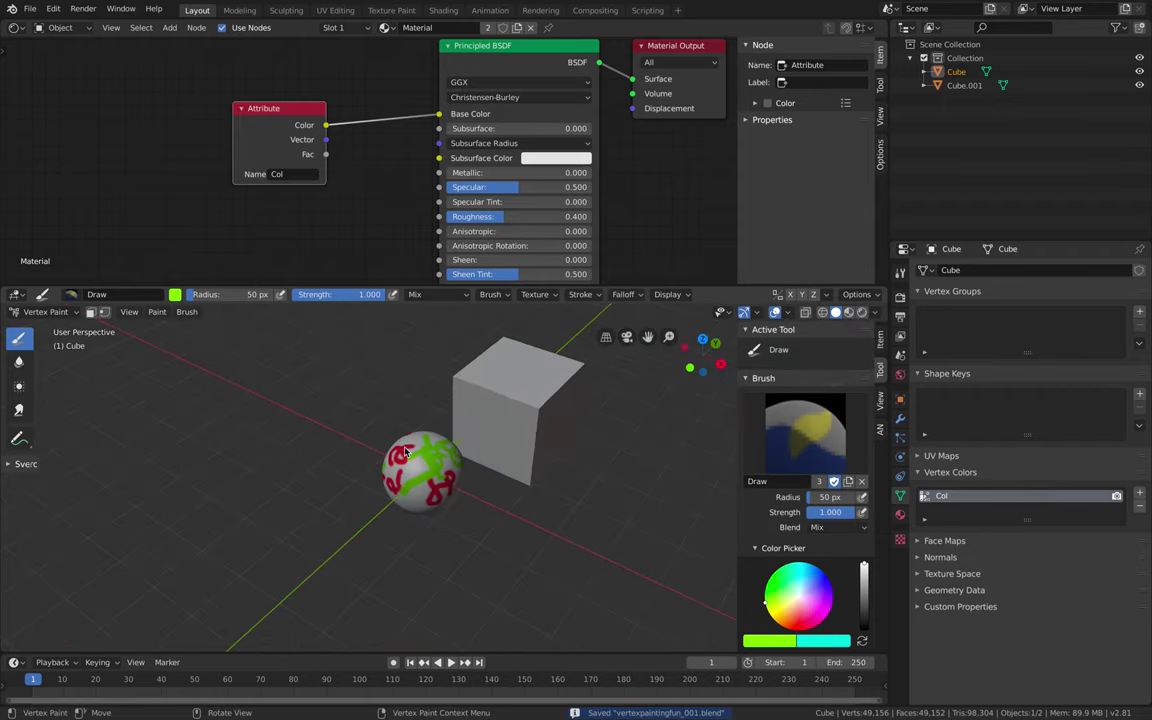
scroll(393, 461, "up", 1)
scroll(393, 461, "down", 1)
scroll(395, 461, "down", 4)
scroll(395, 461, "up", 4)
scroll(390, 462, "down", 2)
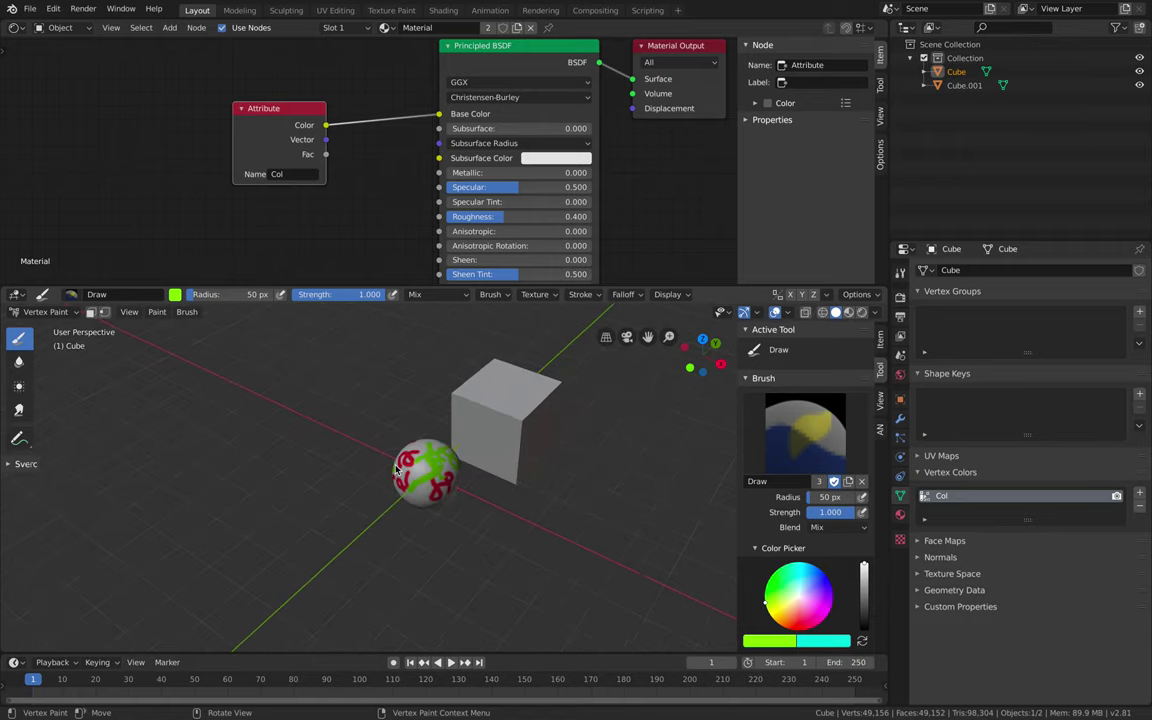
scroll(387, 462, "up", 2)
scroll(388, 462, "up", 3)
scroll(370, 440, "down", 5)
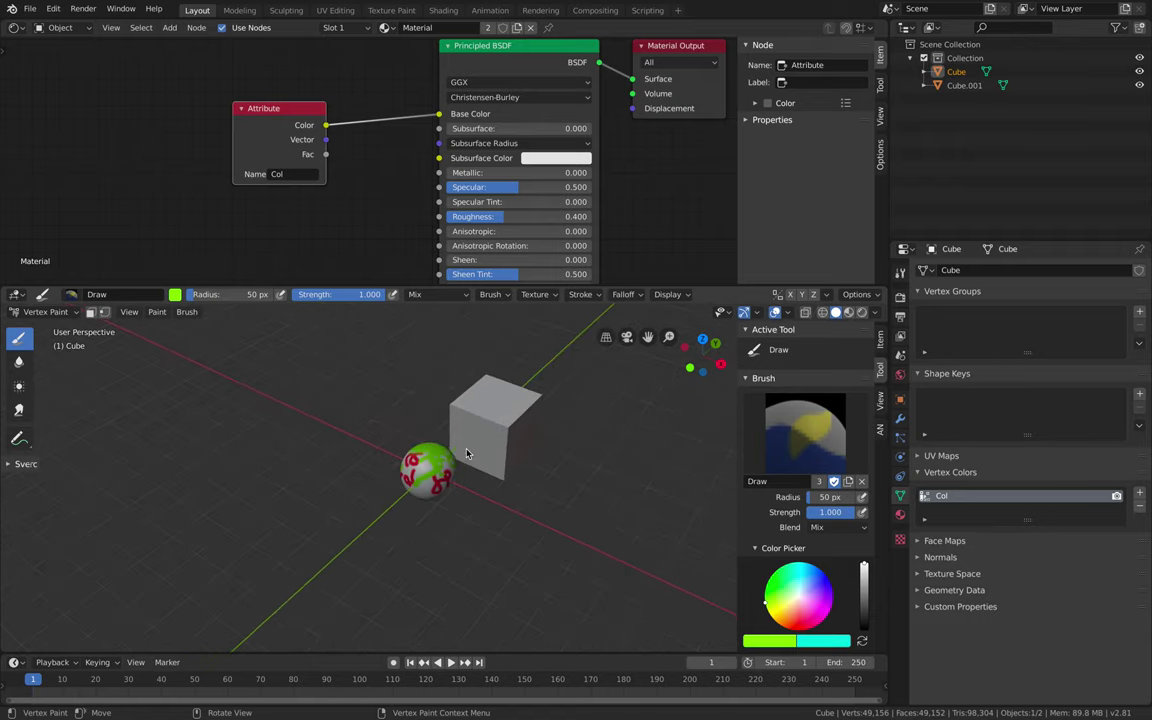
Change the brush colour to blue and cover the sphere's upper and front surface from a distance.
left_click_drag(810, 577, 815, 567)
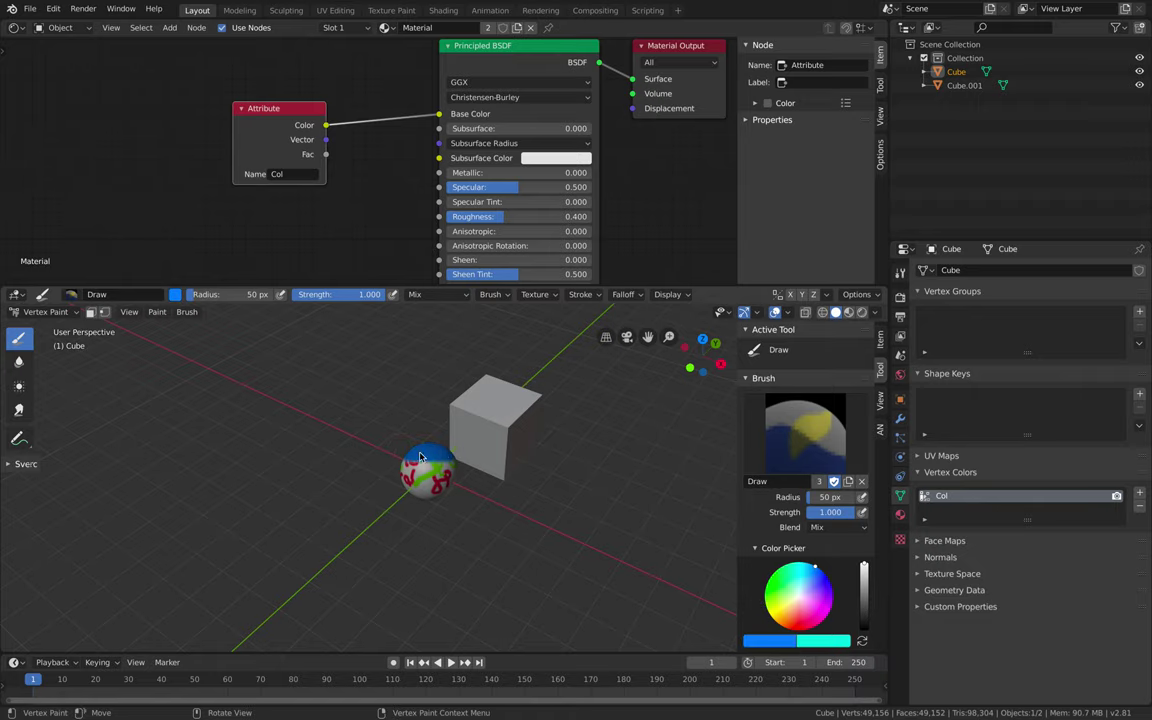
scroll(422, 462, "down", 4)
scroll(426, 474, "up", 2)
scroll(434, 487, "down", 2)
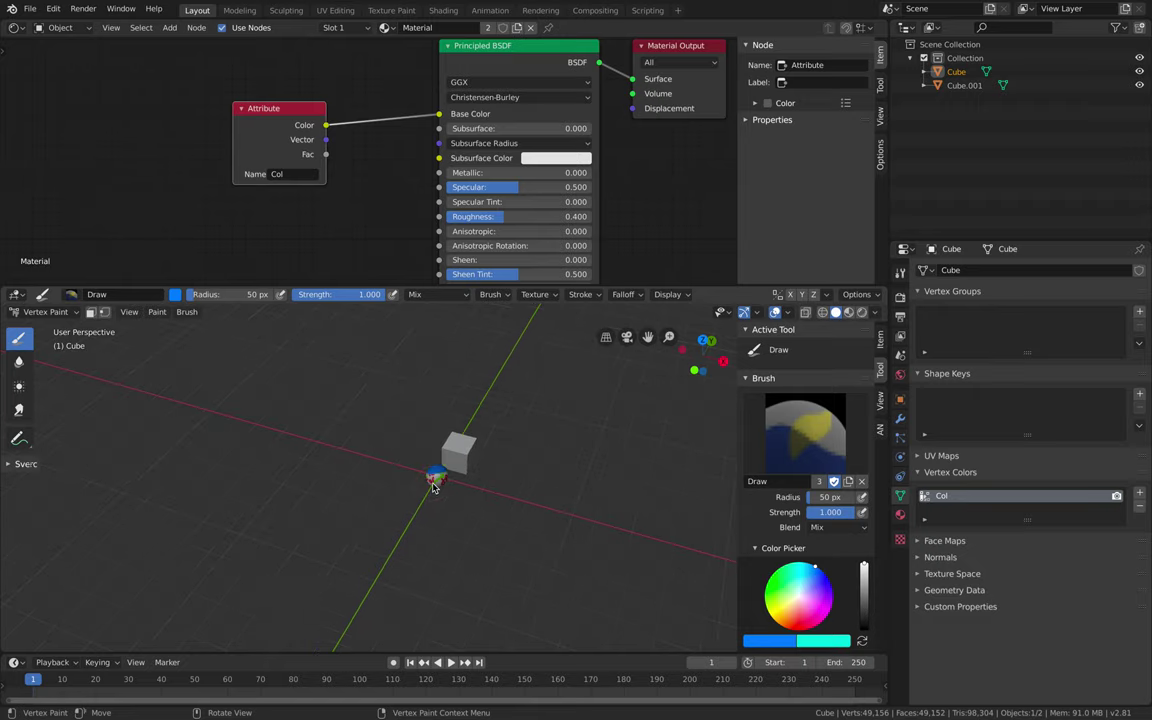
scroll(438, 484, "down", 1)
scroll(440, 481, "up", 12)
mouse_move(473, 496)
middle_mouse_down()
mouse_move(416, 473)
mouse_move(501, 503)
mouse_move(489, 519)
middle_mouse_up()
scroll(385, 461, "up", 3)
Change the brush colour to orange and paint looping strokes over the blue surface on all sides of the sphere.
left_click(784, 622)
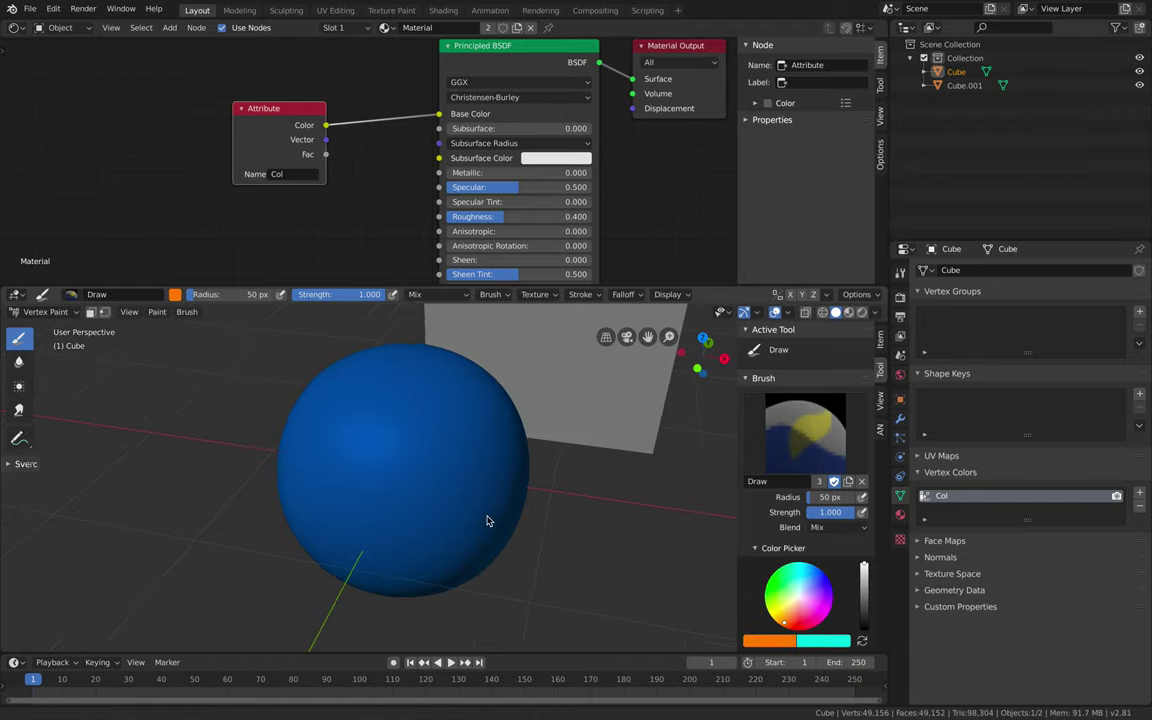
mouse_move(372, 462)
left_mouse_down()
mouse_move(432, 504)
mouse_move(429, 453)
mouse_move(395, 515)
mouse_move(408, 473)
left_mouse_up()
scroll(446, 462, "down", 2)
middle_click_drag(408, 473, 474, 465)
scroll(440, 458, "up", 2)
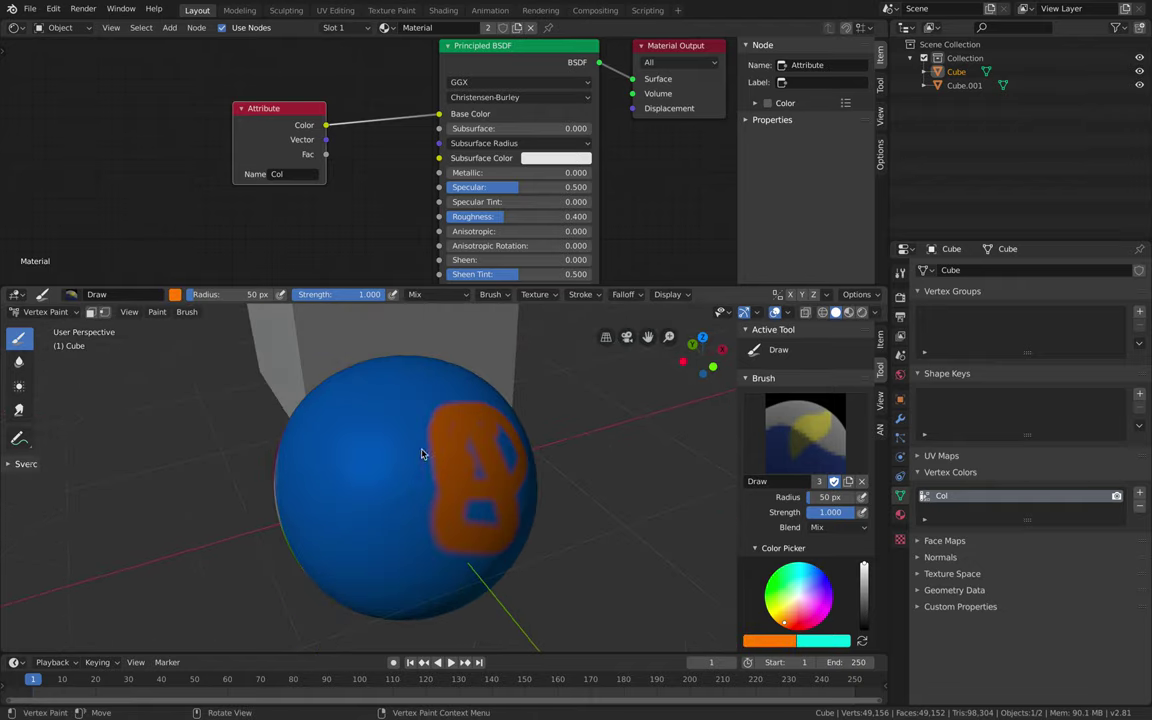
left_click_drag(424, 452, 417, 457)
scroll(414, 462, "down", 3)
mouse_move(412, 460)
middle_mouse_down()
mouse_move(435, 476)
mouse_move(432, 496)
middle_mouse_up()
mouse_move(408, 470)
left_mouse_down()
mouse_move(411, 535)
mouse_move(430, 510)
left_mouse_up()
middle_click_drag(490, 492, 370, 473)
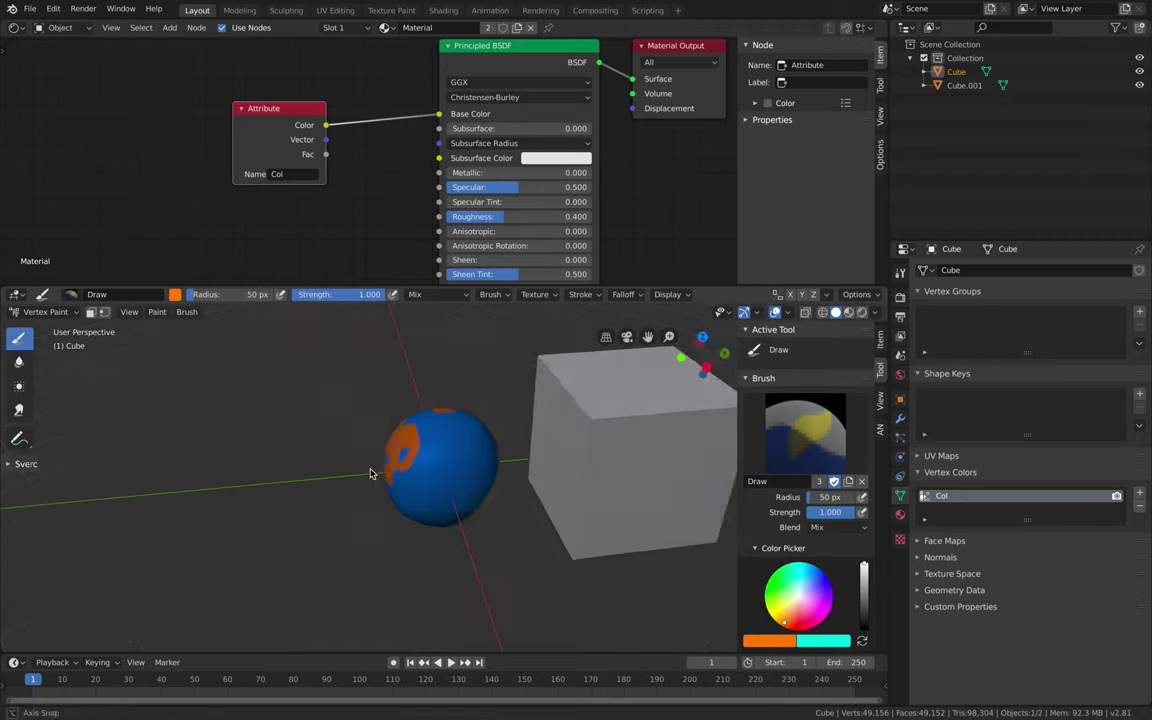
scroll(420, 455, "up", 3)
mouse_move(432, 444)
left_mouse_down()
mouse_move(465, 427)
mouse_move(416, 456)
mouse_move(386, 509)
mouse_move(358, 430)
left_mouse_up()
middle_click_drag(400, 434, 419, 481)
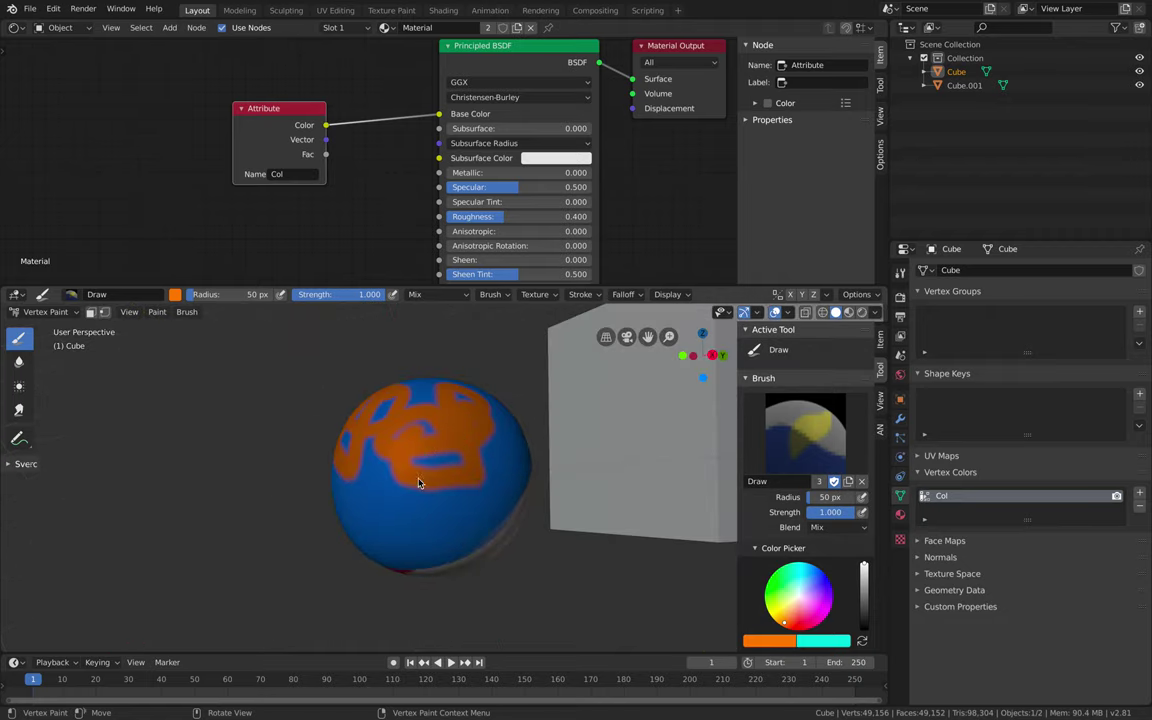
left_click_drag(419, 481, 432, 491)
mouse_move(440, 490)
middle_mouse_down()
mouse_move(395, 469)
mouse_move(450, 490)
middle_mouse_up()
scroll(458, 480, "up", 2)
left_click_drag(465, 473, 460, 440)
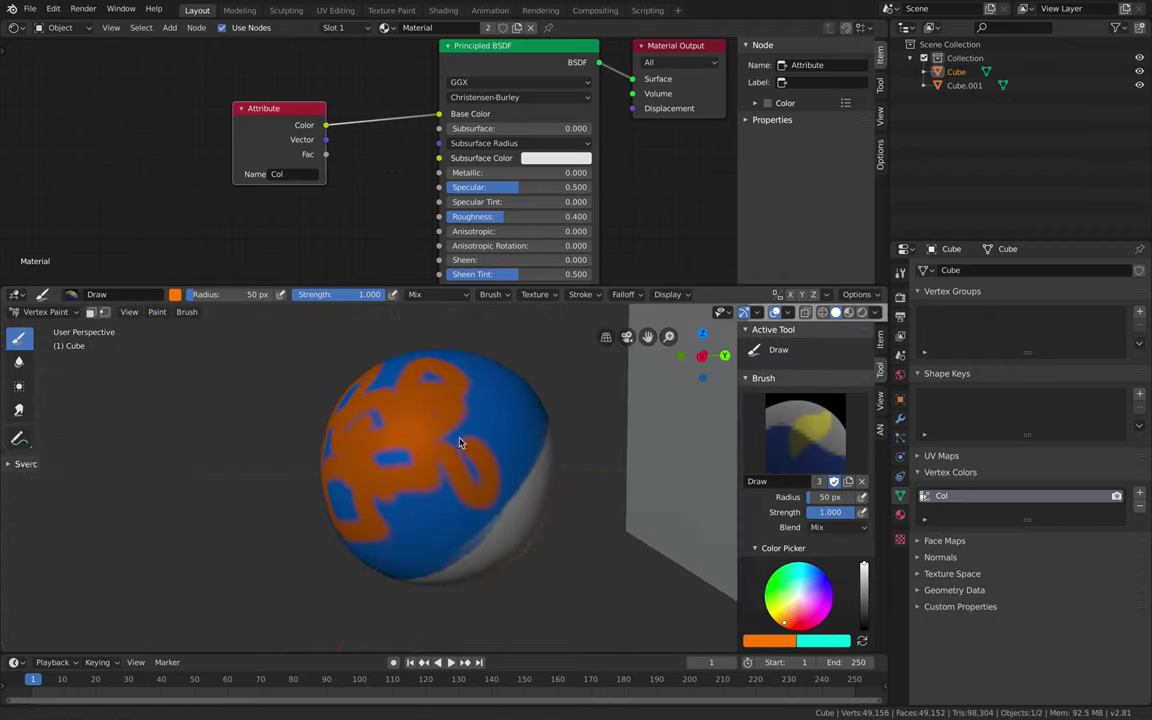
middle_click_drag(460, 440, 430, 430)
mouse_move(432, 440)
left_mouse_down()
mouse_move(447, 486)
mouse_move(440, 465)
left_mouse_up()
middle_click_drag(445, 465, 437, 405)
scroll(437, 405, "down", 2)
left_click_drag(435, 405, 388, 486)
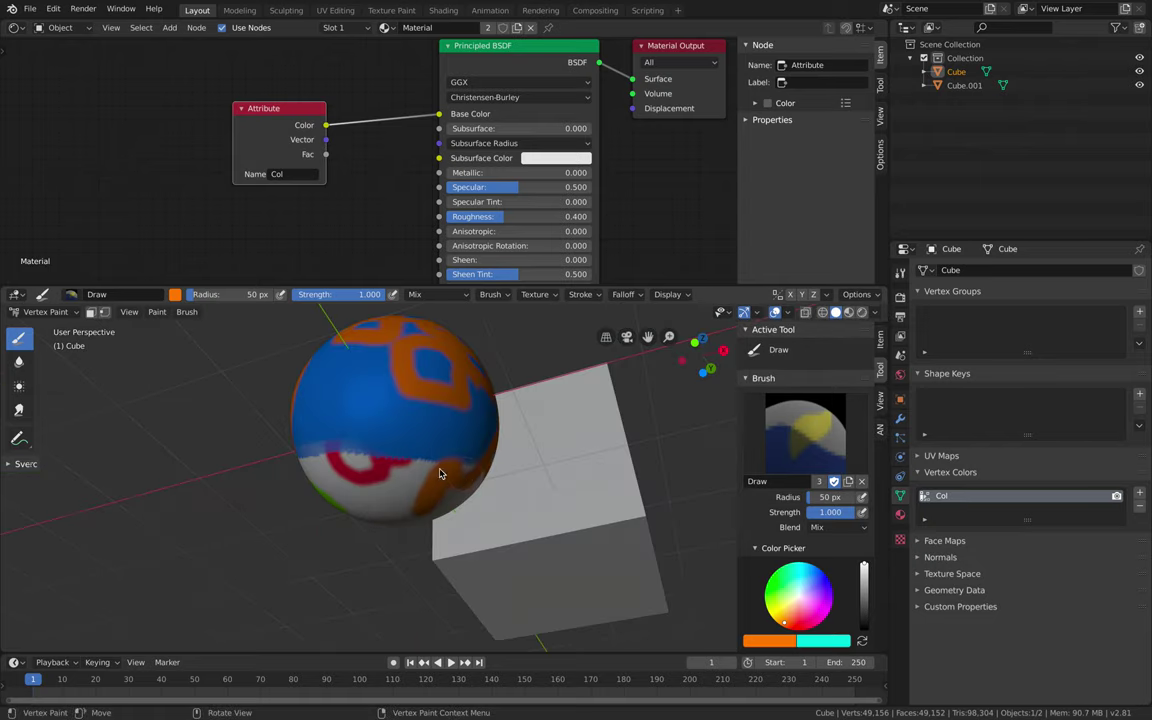
middle_click_drag(440, 473, 430, 522)
mouse_move(345, 440)
left_mouse_down()
mouse_move(380, 468)
mouse_move(400, 427)
left_mouse_up()
mouse_move(425, 440)
middle_mouse_down()
mouse_move(444, 485)
mouse_move(408, 495)
middle_mouse_up()
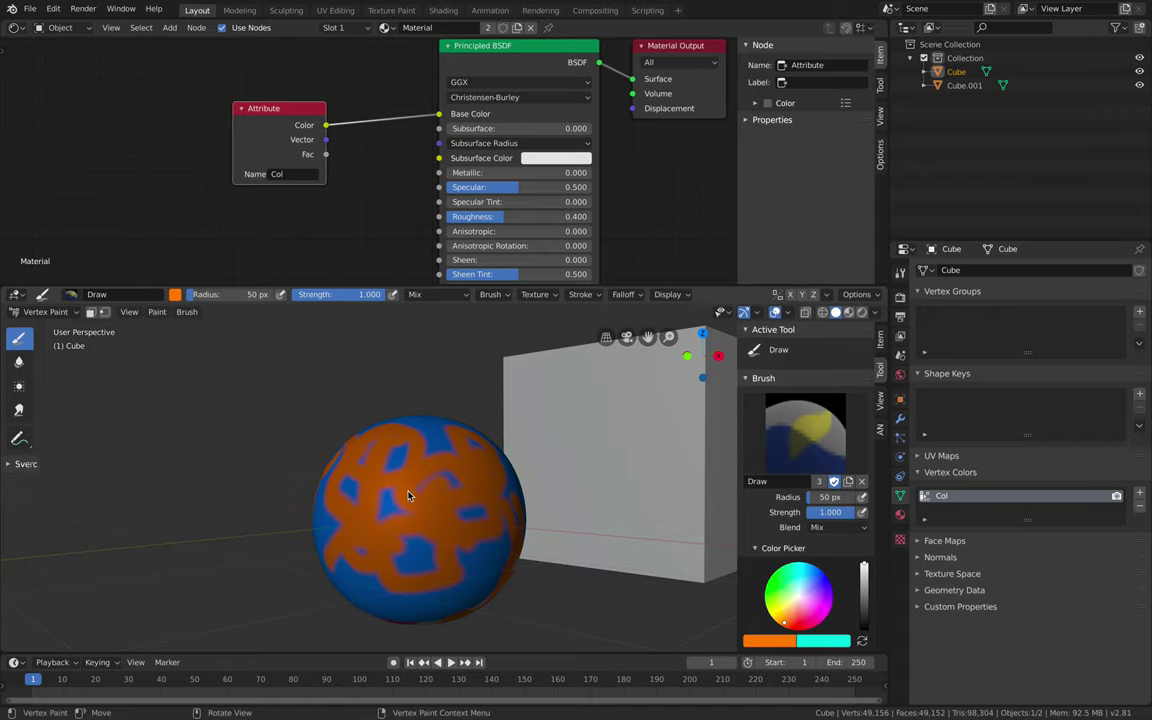
mouse_move(399, 474)
middle_mouse_down()
mouse_move(434, 490)
mouse_move(480, 487)
middle_mouse_up()
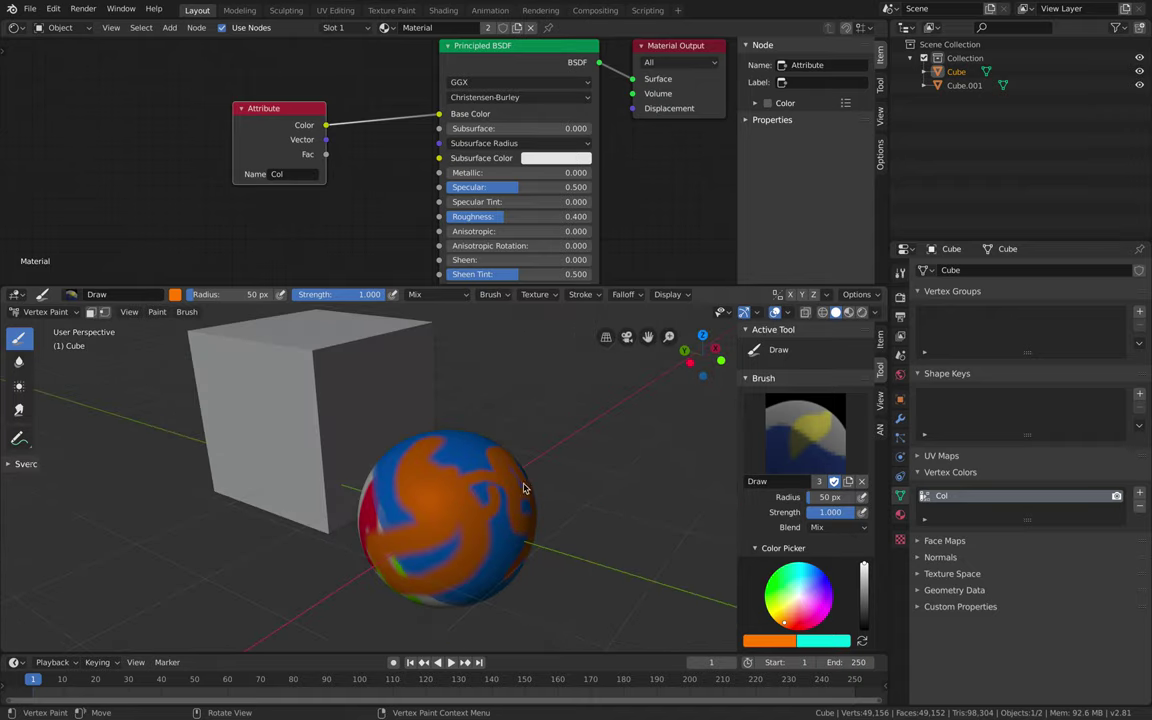
Change the brush colour to green, paint a few strokes around the sphere and save the file.
left_click(798, 589)
left_click_drag(798, 589, 778, 572)
left_click_drag(463, 522, 430, 460)
middle_click_drag(466, 507, 400, 503)
mouse_move(400, 500)
left_mouse_down()
mouse_move(414, 563)
mouse_move(408, 475)
left_mouse_up()
mouse_move(465, 510)
middle_mouse_down()
mouse_move(388, 518)
mouse_move(468, 478)
mouse_move(407, 420)
mouse_move(411, 478)
mouse_move(431, 482)
mouse_move(393, 468)
middle_mouse_up()
key("ctrl+s")
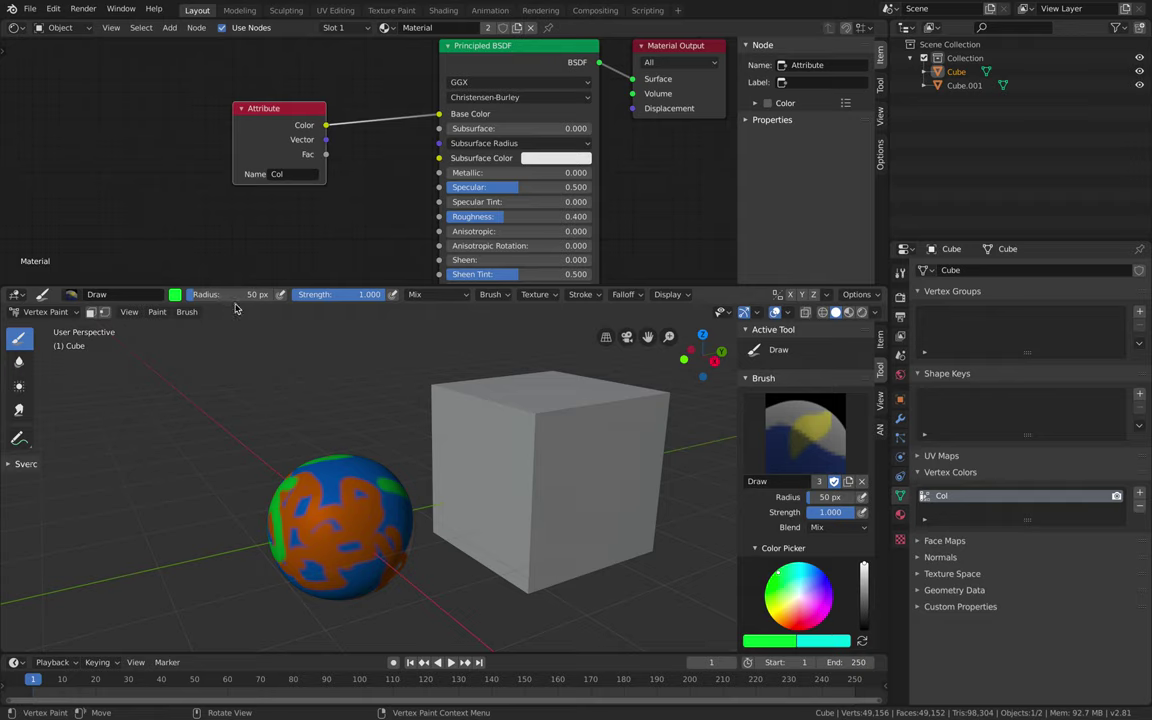
Set the brush radius to 48 px and paint a thick green patch over the orange area of the sphere.
middle_click_drag(345, 514, 352, 502)
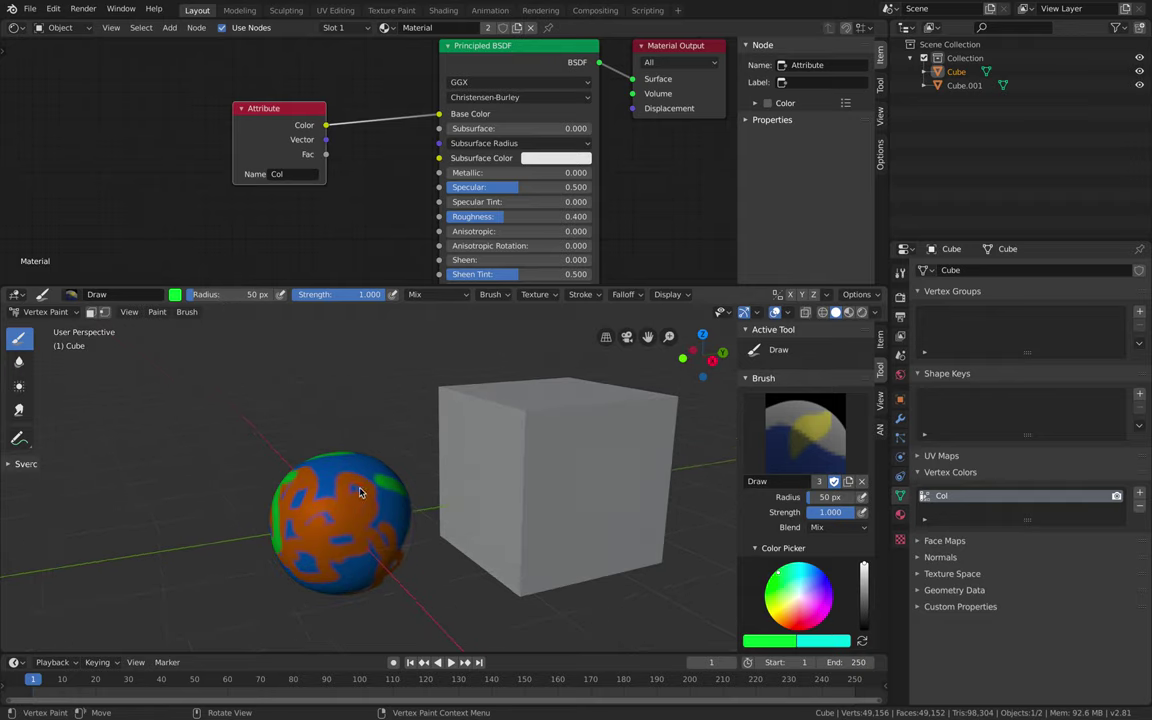
key("bracketleft")
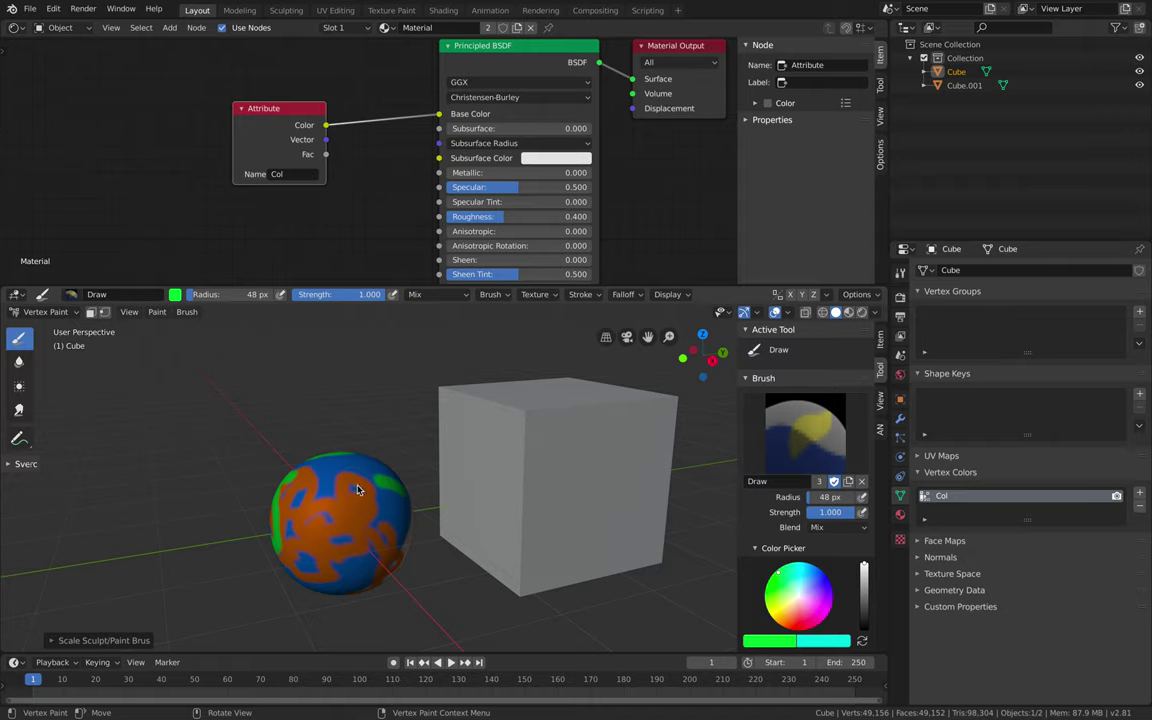
mouse_move(350, 488)
middle_mouse_down()
mouse_move(339, 463)
mouse_move(353, 471)
middle_mouse_up()
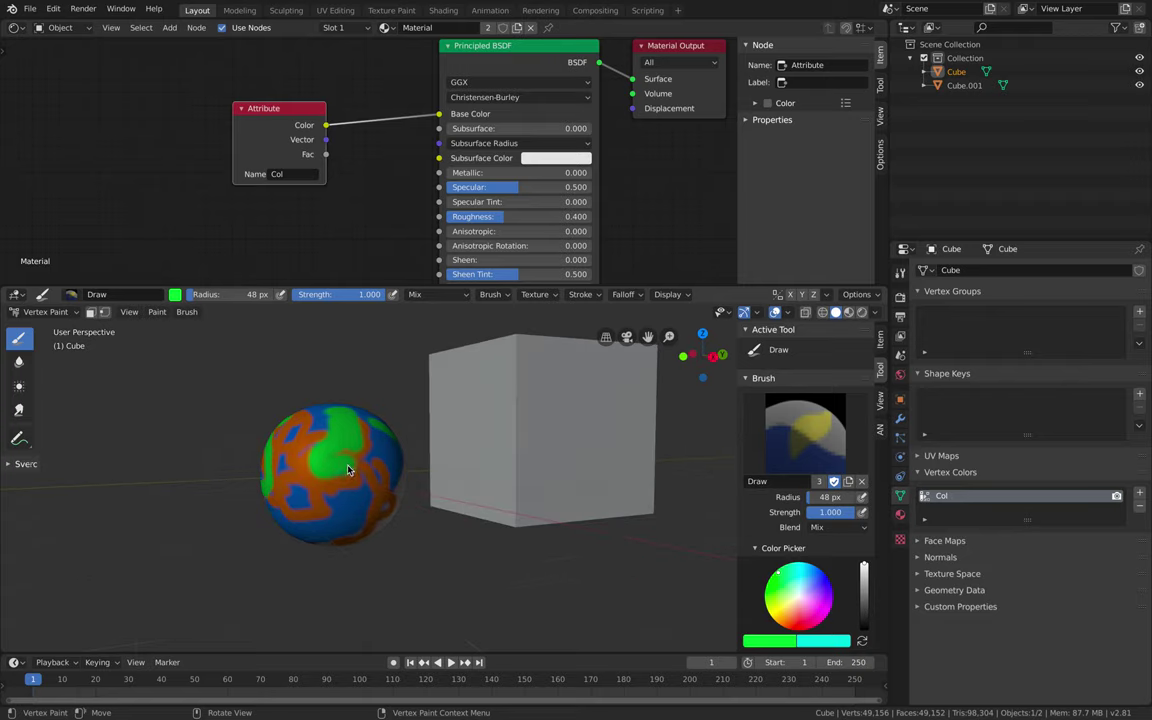
Set the brush radius to 51 px and paint more green shapes across the sphere's orange areas.
key("bracketright")
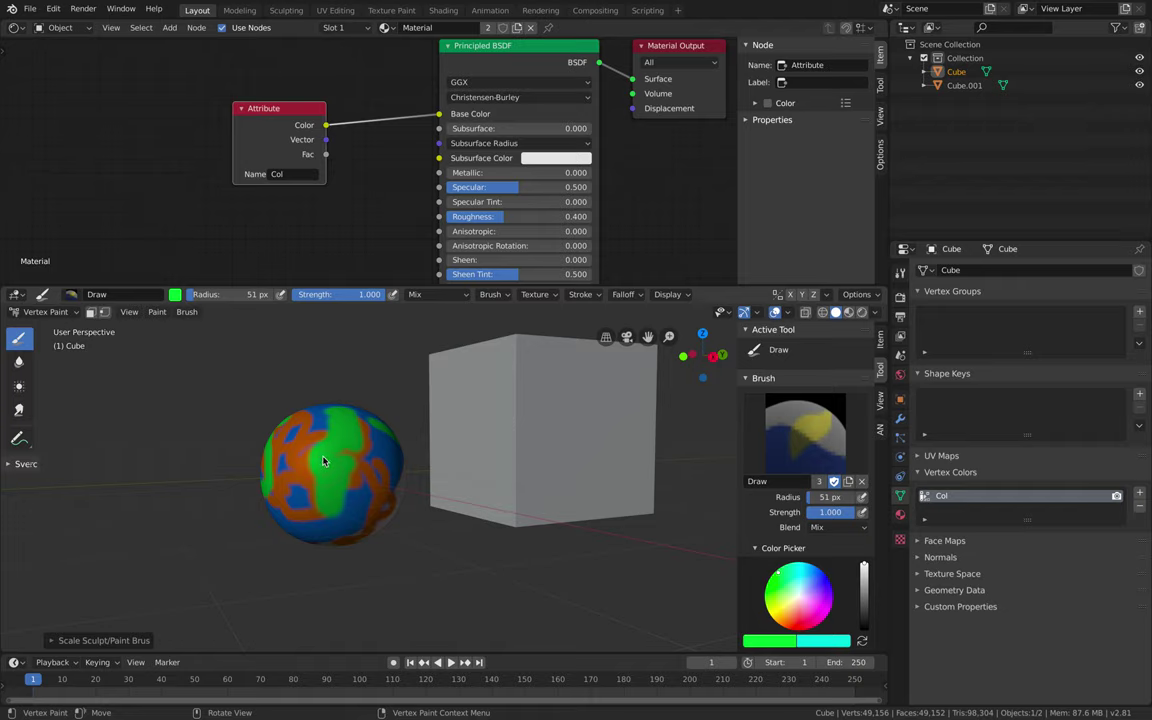
scroll(324, 462, "up", 3)
scroll(305, 460, "down", 3)
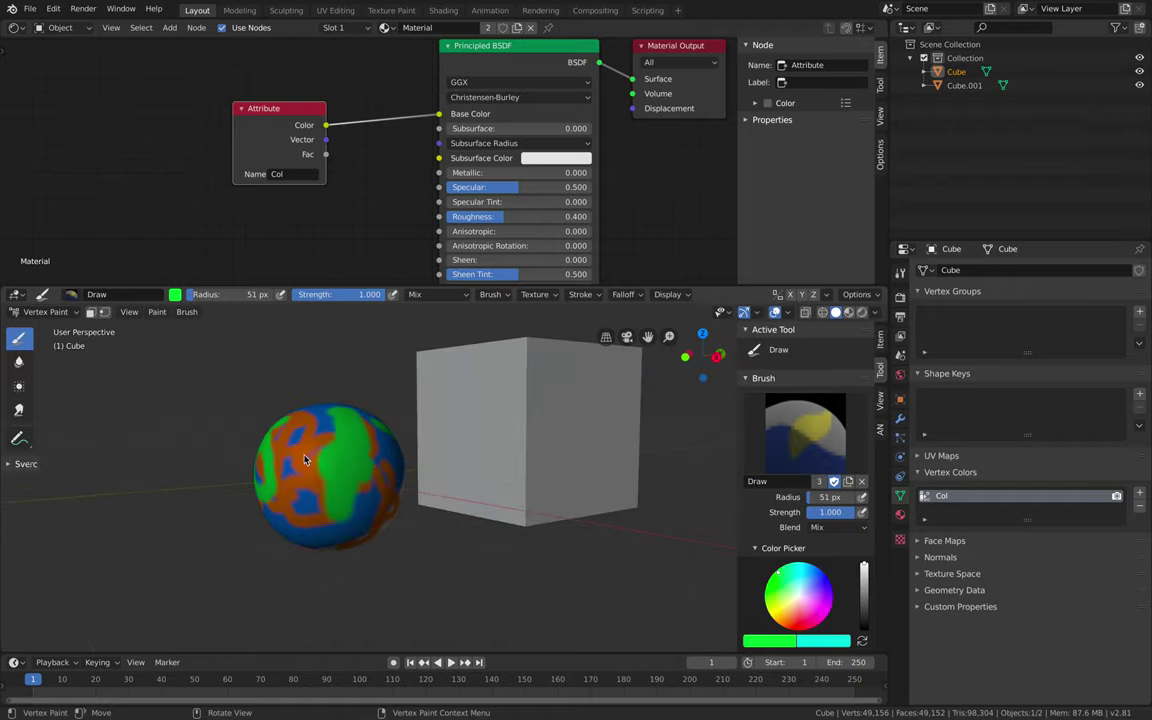
mouse_move(305, 460)
middle_mouse_down()
mouse_move(288, 400)
mouse_move(290, 455)
mouse_move(369, 469)
mouse_move(390, 460)
mouse_move(330, 430)
mouse_move(294, 436)
mouse_move(320, 502)
middle_mouse_up()
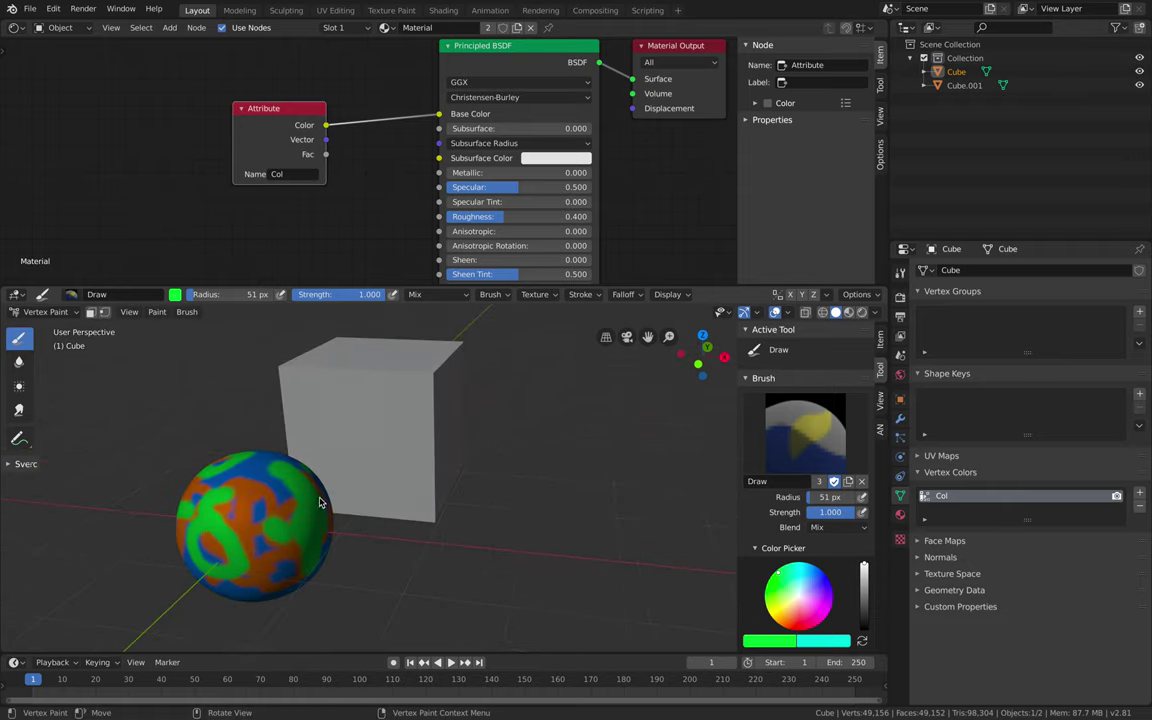
Switch to the Blur brush and soften the boundaries between the painted colours on the sphere.
mouse_move(363, 430)
middle_mouse_down()
mouse_move(350, 440)
mouse_move(398, 465)
mouse_move(404, 443)
mouse_move(540, 432)
mouse_move(391, 473)
mouse_move(142, 411)
middle_mouse_up()
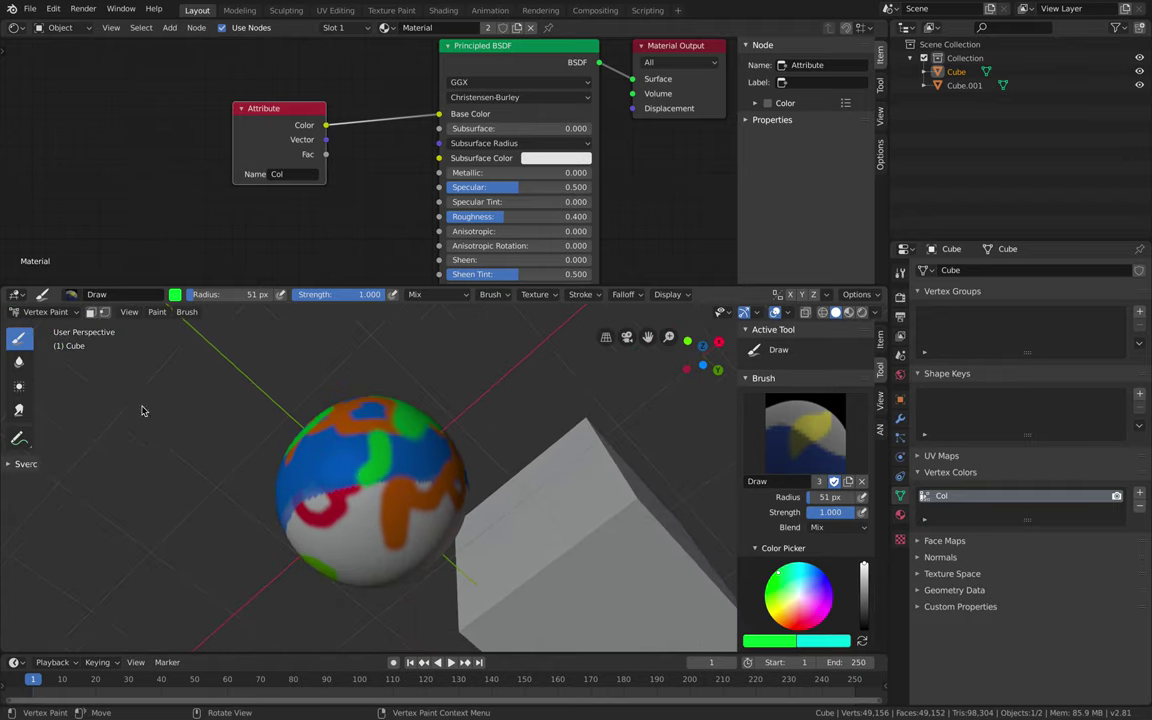
left_click(19, 363)
mouse_move(346, 469)
middle_mouse_down()
mouse_move(374, 418)
mouse_move(432, 476)
mouse_move(357, 486)
mouse_move(380, 400)
mouse_move(378, 465)
mouse_move(381, 404)
mouse_move(396, 435)
mouse_move(440, 467)
mouse_move(443, 421)
middle_mouse_up()
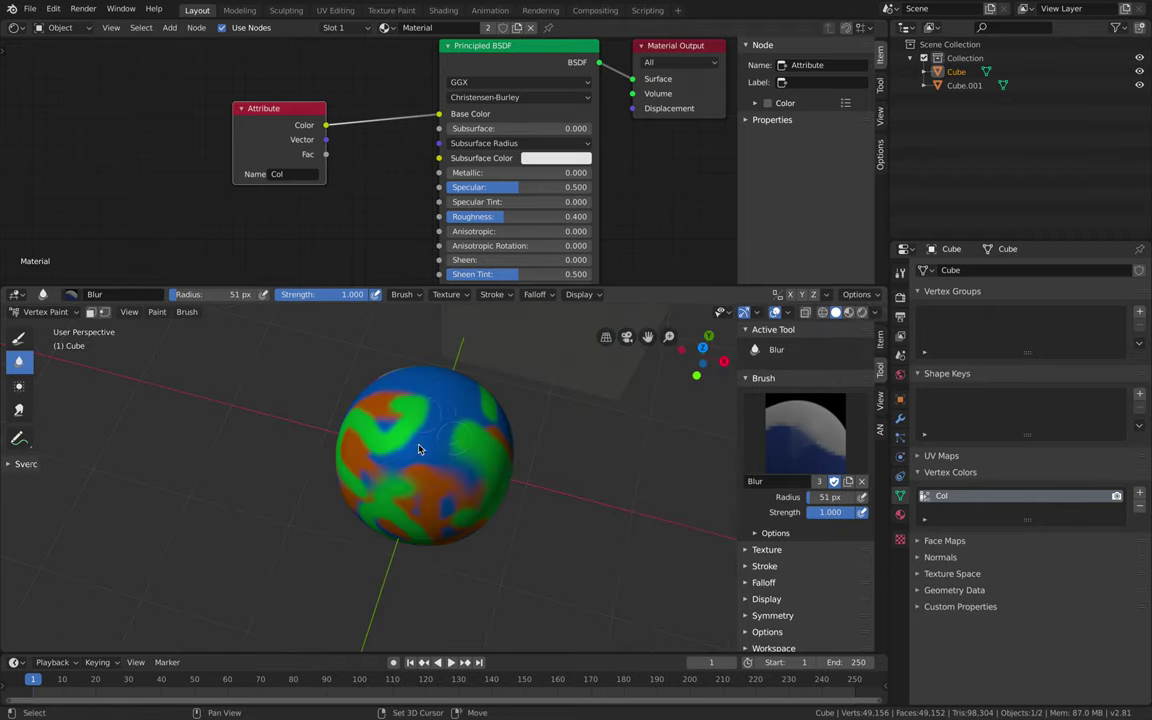
Switch back to the Draw brush and paint green strokes, including a narrow loop on the sphere's blue area.
left_click(18, 338)
middle_click_drag(411, 450, 400, 449)
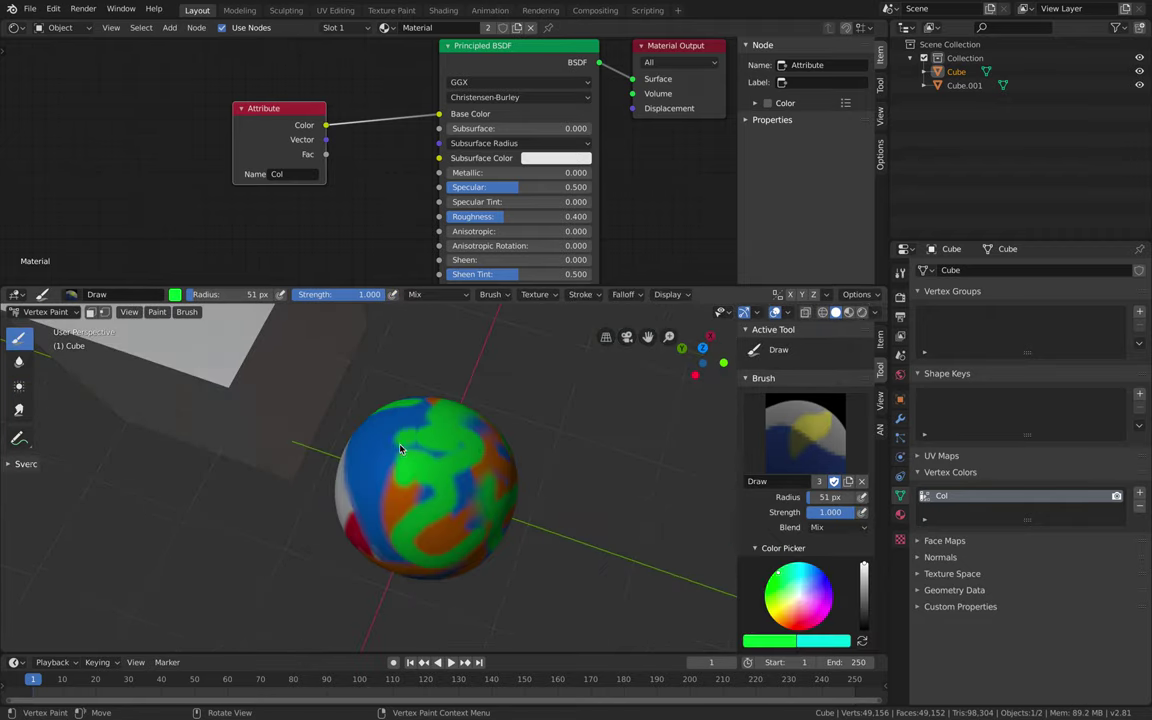
scroll(410, 470, "up", 5)
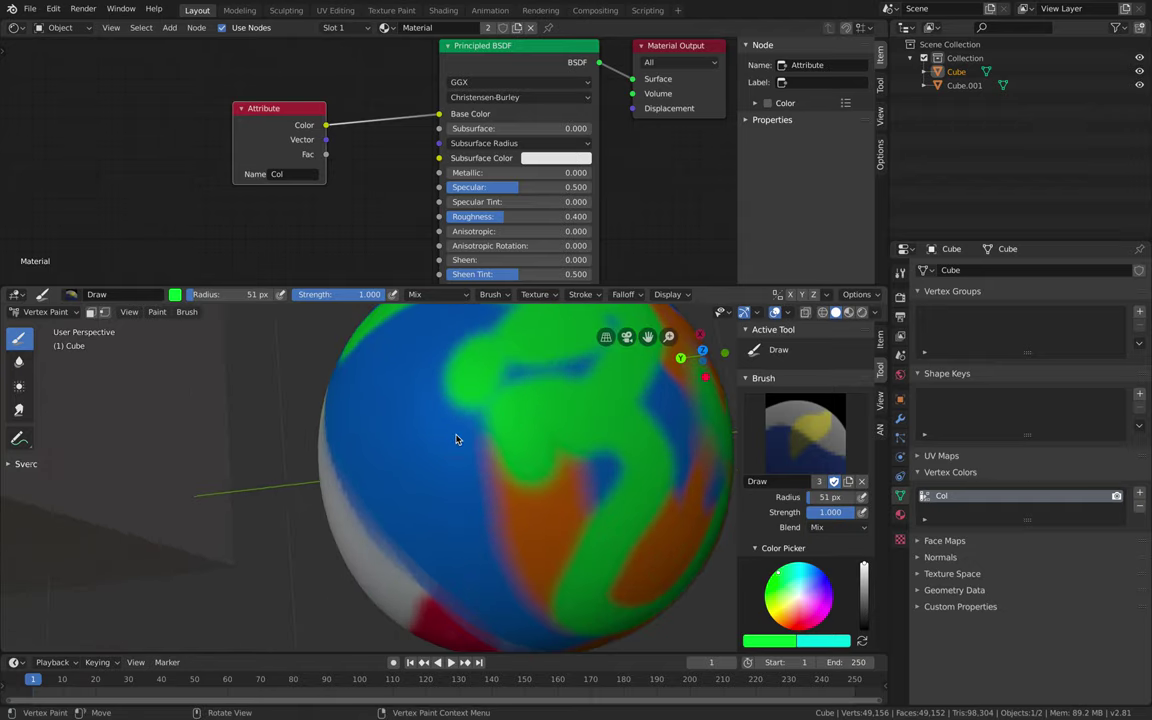
mouse_move(435, 397)
left_mouse_down()
mouse_move(405, 490)
mouse_move(421, 469)
left_mouse_up()
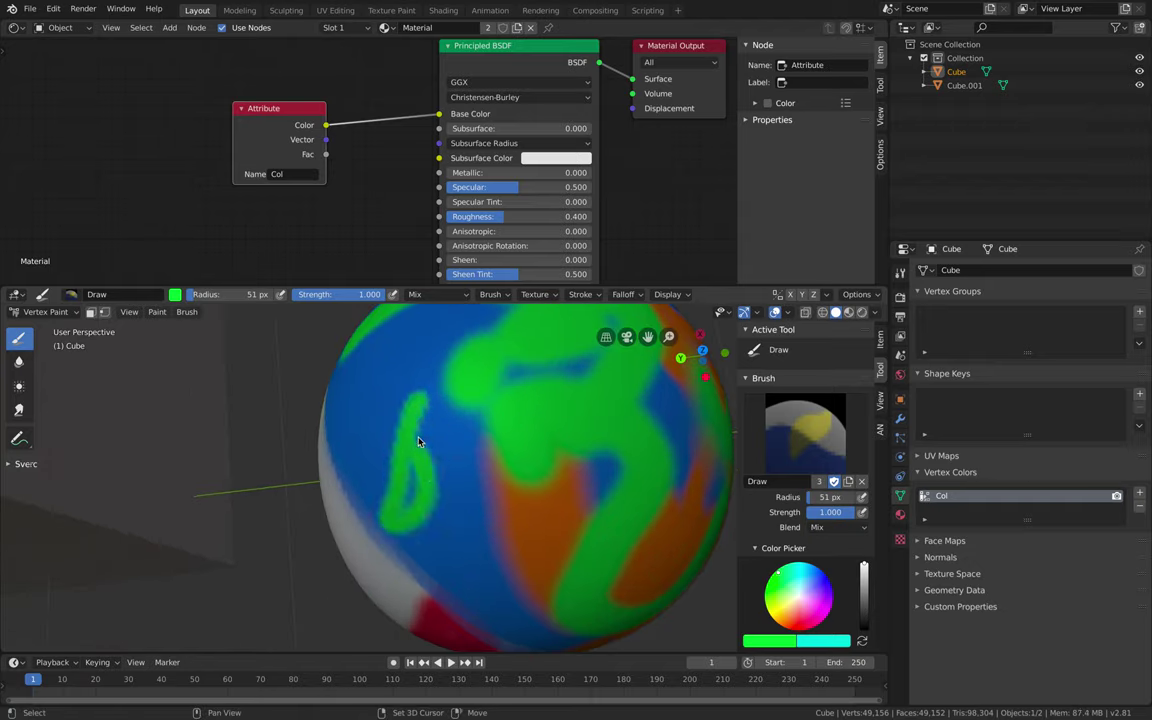
Paint turquoise patches with the secondary colour over the sphere's blue, green and orange areas beside the narrow green loop.
left_click_drag(440, 426, 426, 437, "ctrl")
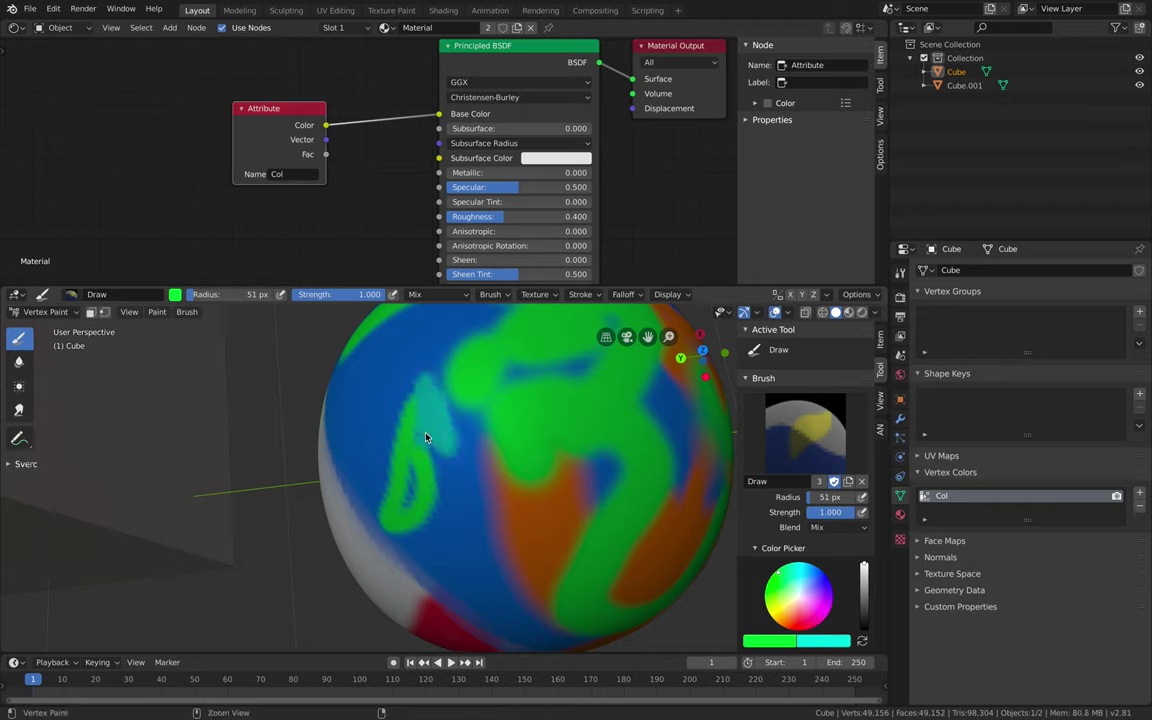
mouse_move(421, 381)
left_mouse_down("ctrl")
mouse_move(437, 509)
mouse_move(476, 501)
mouse_move(553, 440)
mouse_move(478, 457)
left_mouse_up("ctrl")
mouse_move(432, 503)
left_mouse_down("ctrl")
mouse_move(481, 535)
mouse_move(489, 578)
mouse_move(512, 574)
mouse_move(525, 553)
mouse_move(481, 581)
mouse_move(447, 541)
left_mouse_up("ctrl")
Switch to the Blur brush and soften the edges of the turquoise patches on the sphere.
left_click(19, 363)
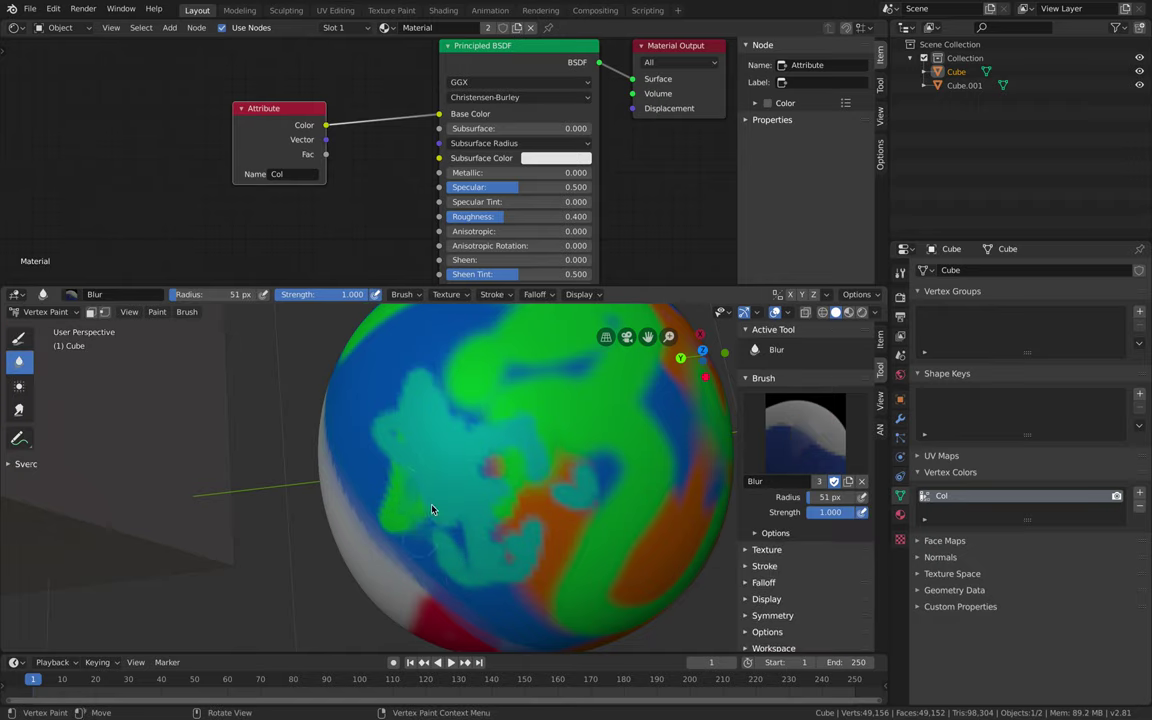
scroll(430, 514, "down", 10)
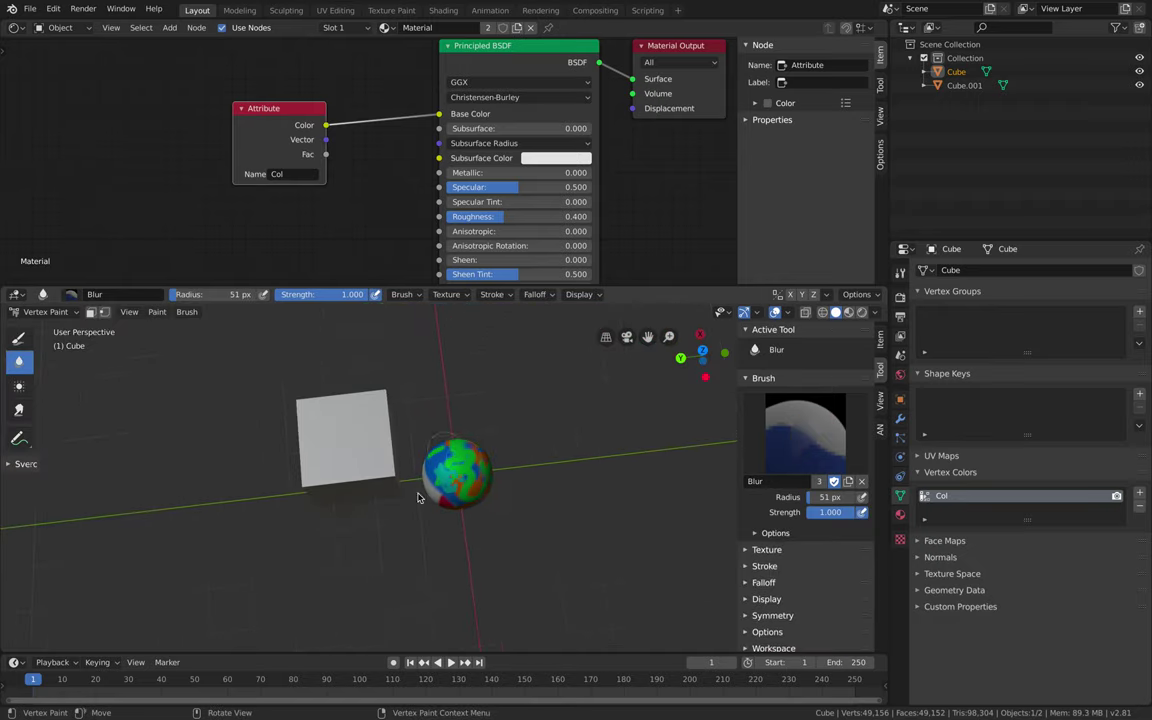
scroll(462, 482, "up", 8)
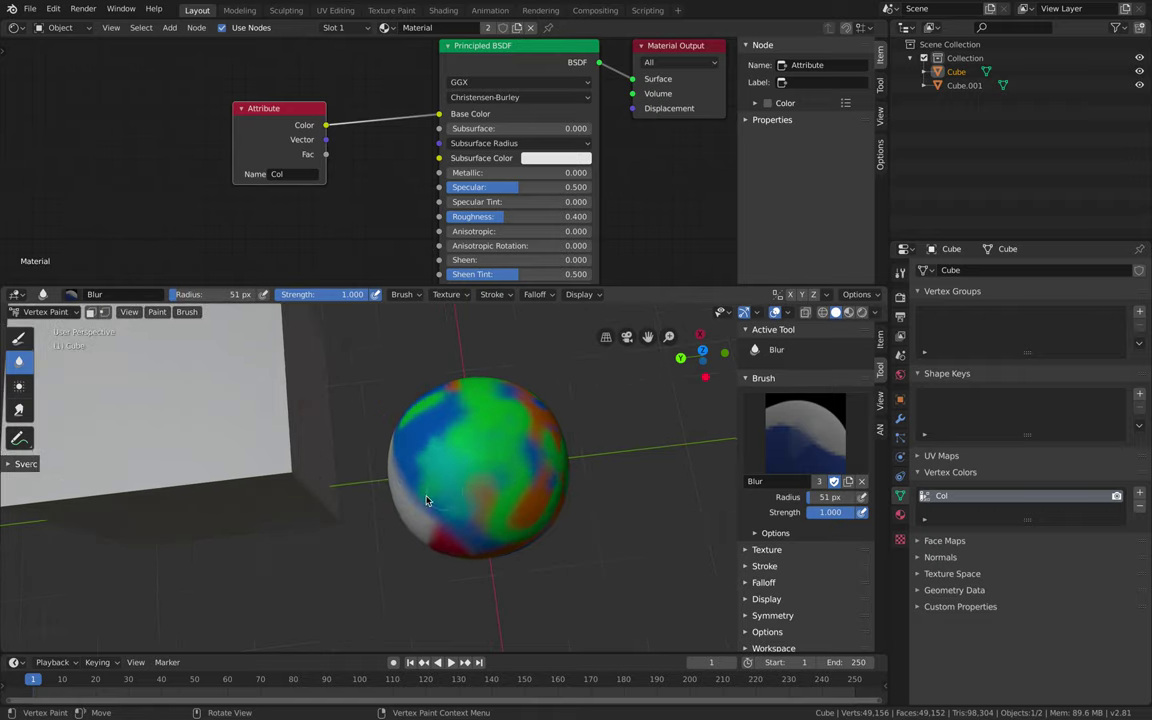
Switch to the Smear brush and smear the painted colours around the sphere at strength 0.500.
left_click(19, 409)
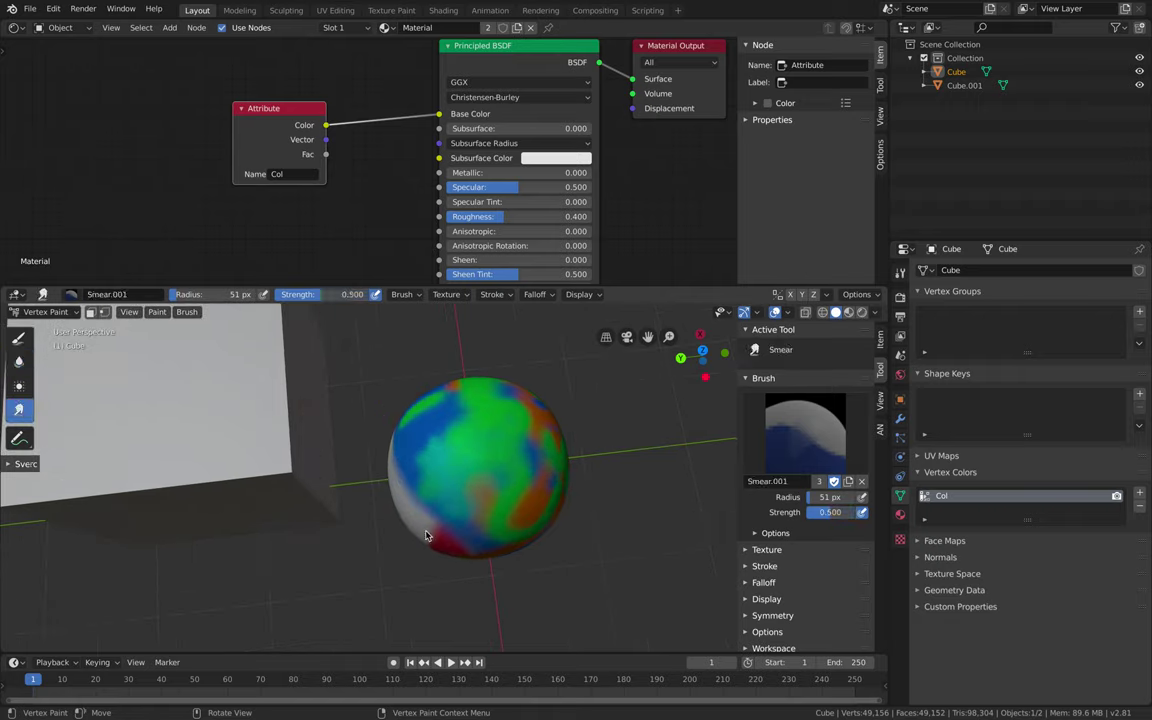
scroll(453, 443, "down", 3)
scroll(461, 465, "down", 3)
scroll(463, 476, "up", 4)
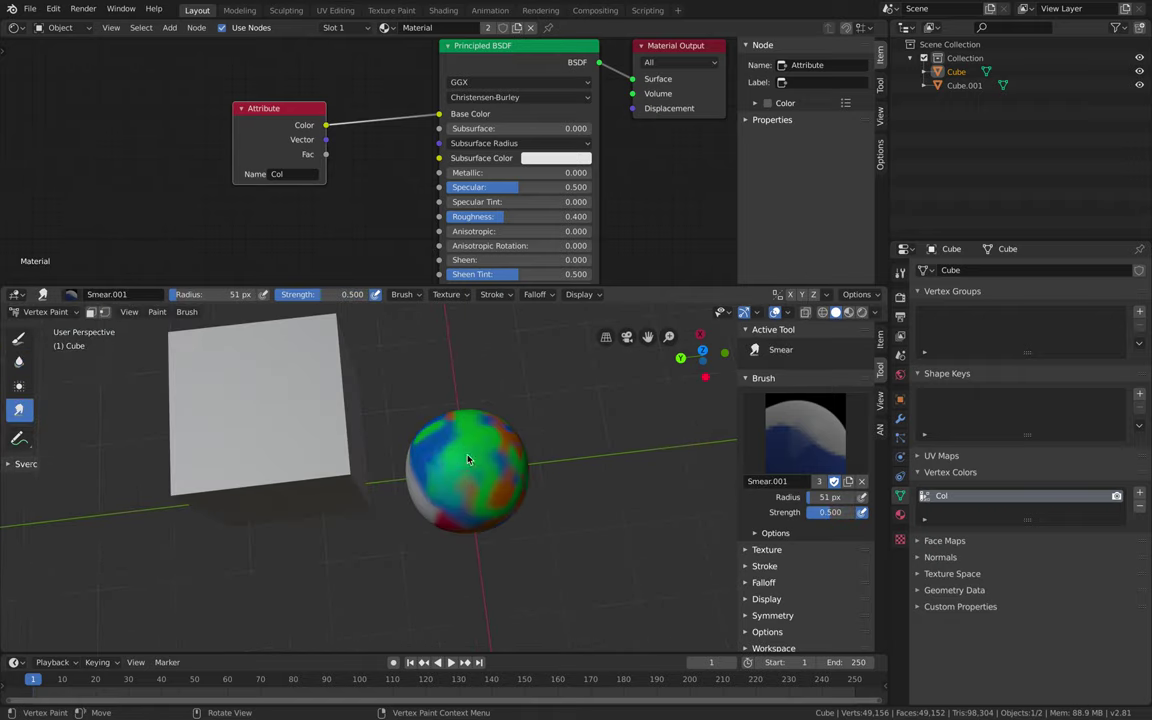
middle_click_drag(538, 515, 375, 449)
scroll(451, 483, "up", 2)
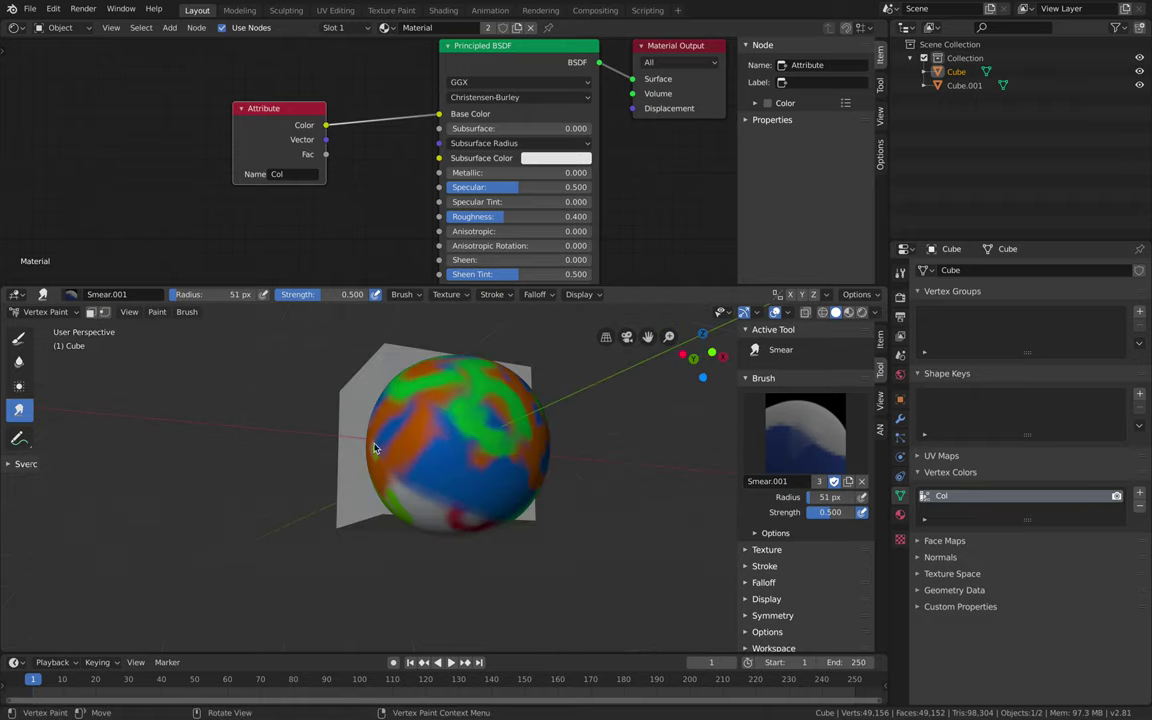
middle_click_drag(451, 440, 380, 422)
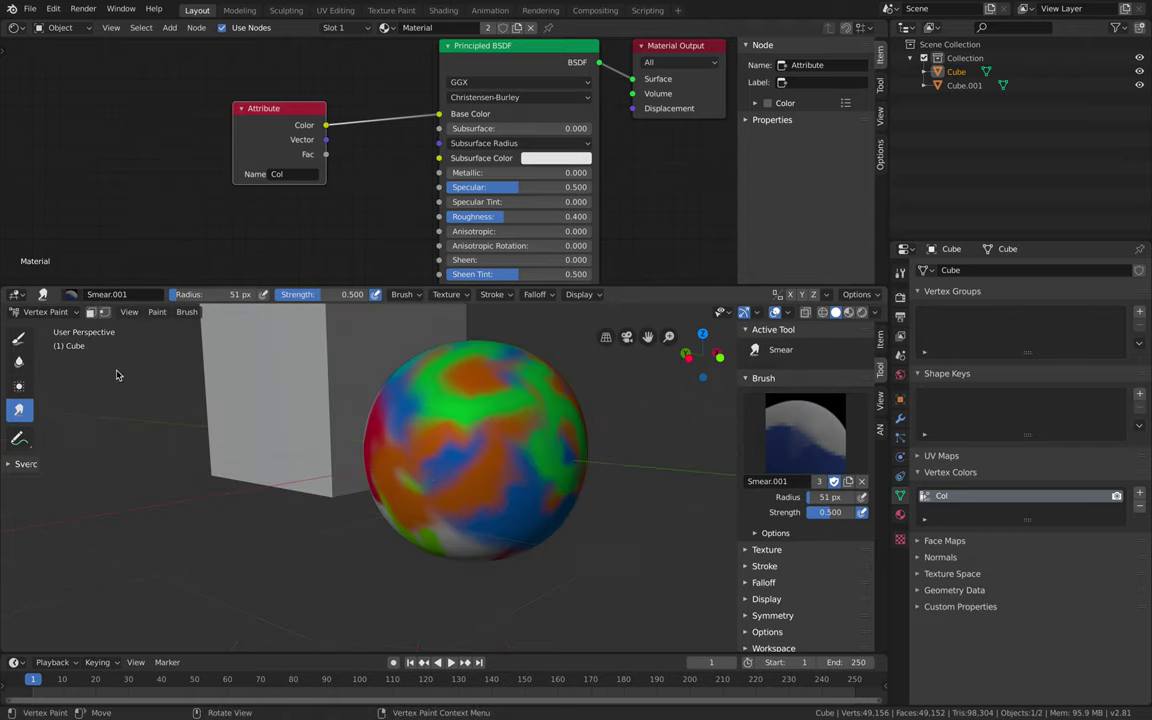
Switch to the Average brush and blend neighbouring colours together across the orange, blue and green areas of the sphere.
left_click(20, 388)
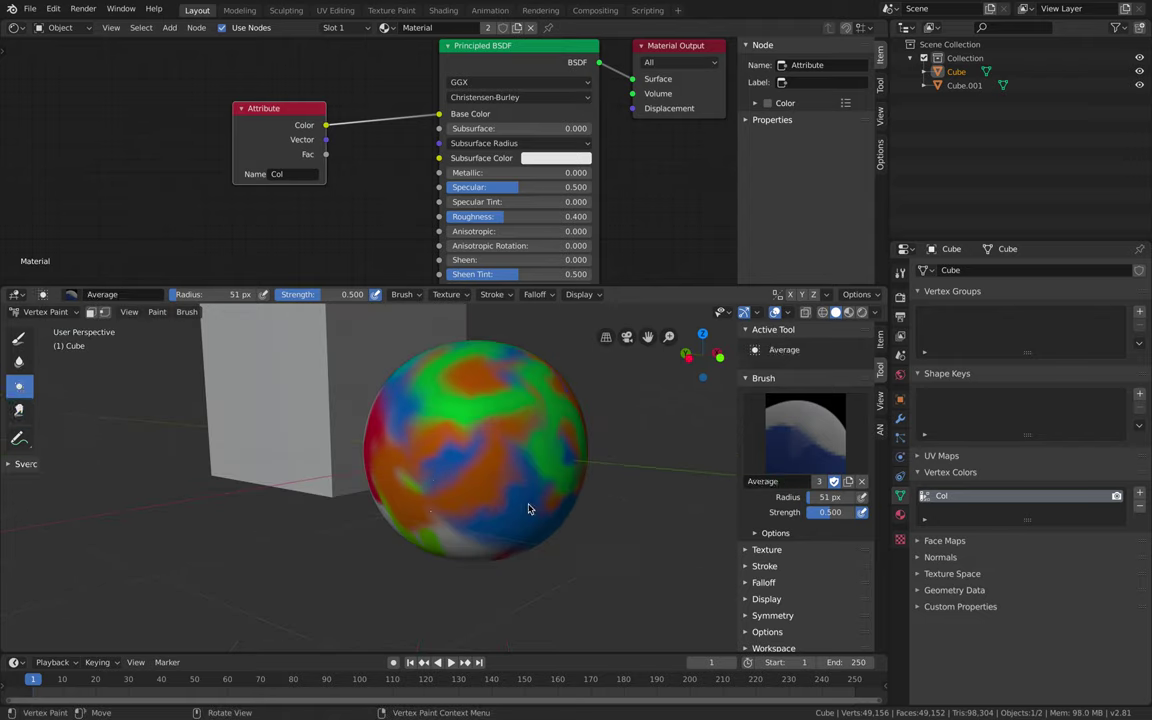
scroll(474, 512, "down", 3)
scroll(469, 450, "up", 2)
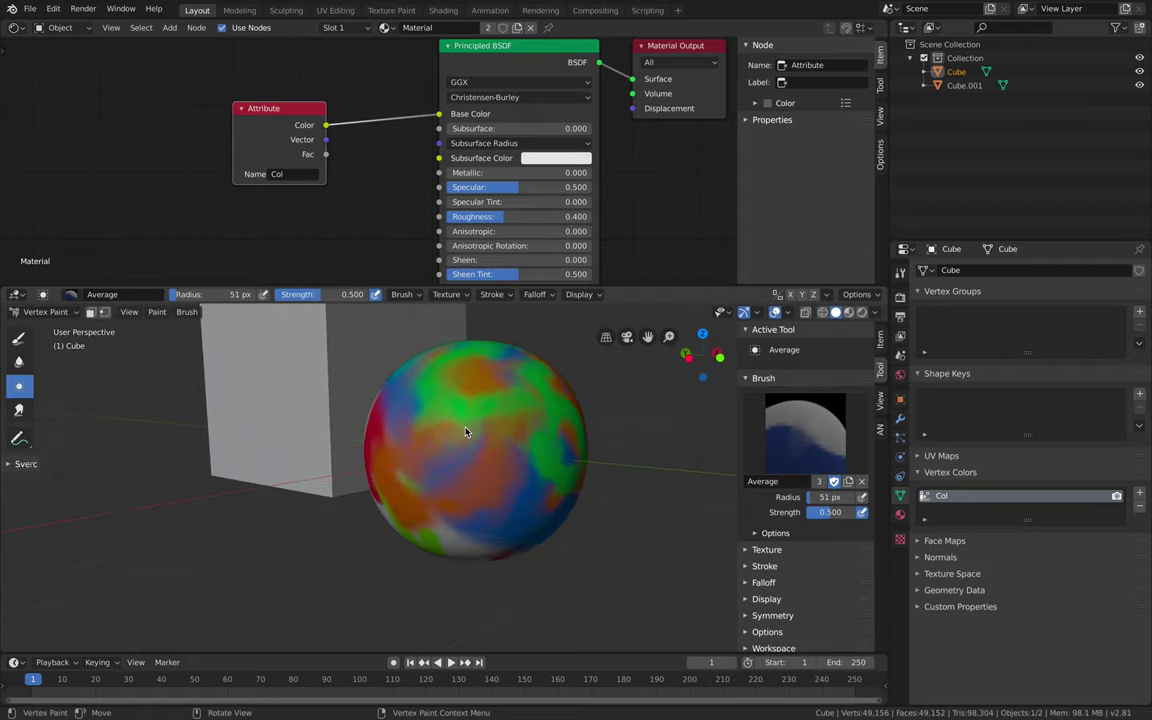
middle_click_drag(540, 453, 455, 429)
mouse_move(459, 479)
middle_mouse_down()
mouse_move(451, 424)
mouse_move(480, 469)
middle_mouse_up()
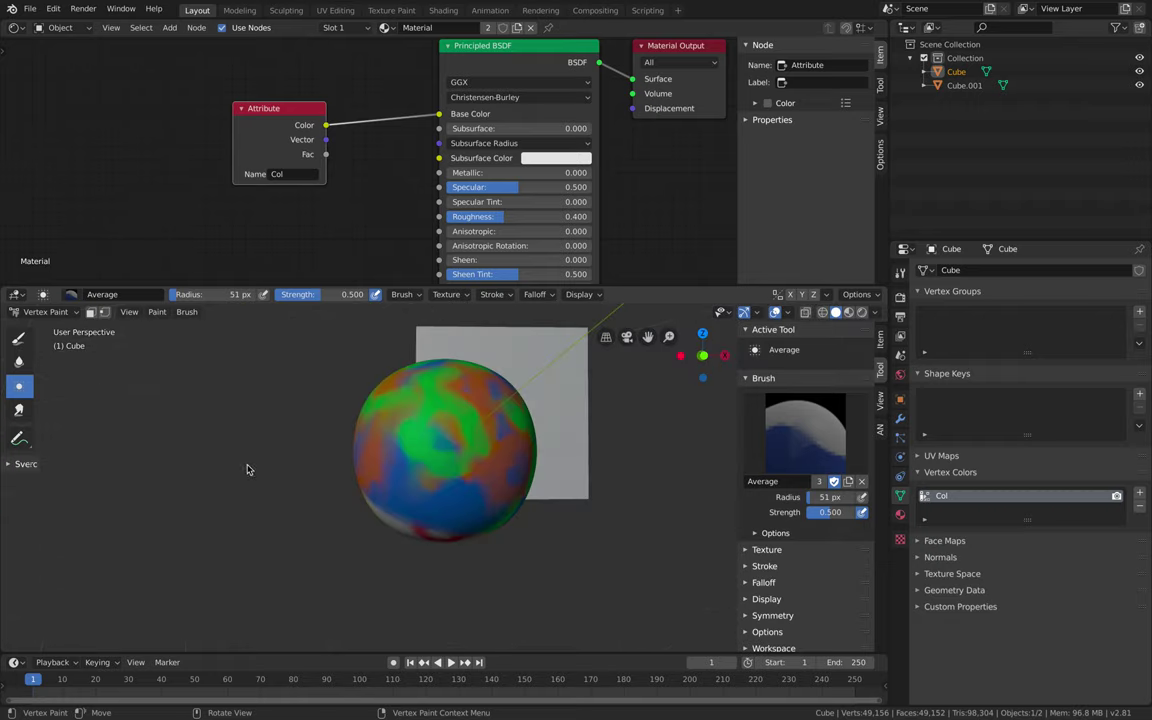
Switch back to the Draw brush and enlarge the 3D viewport by shrinking the node editor and the Outliner and Properties area.
left_click(19, 410)
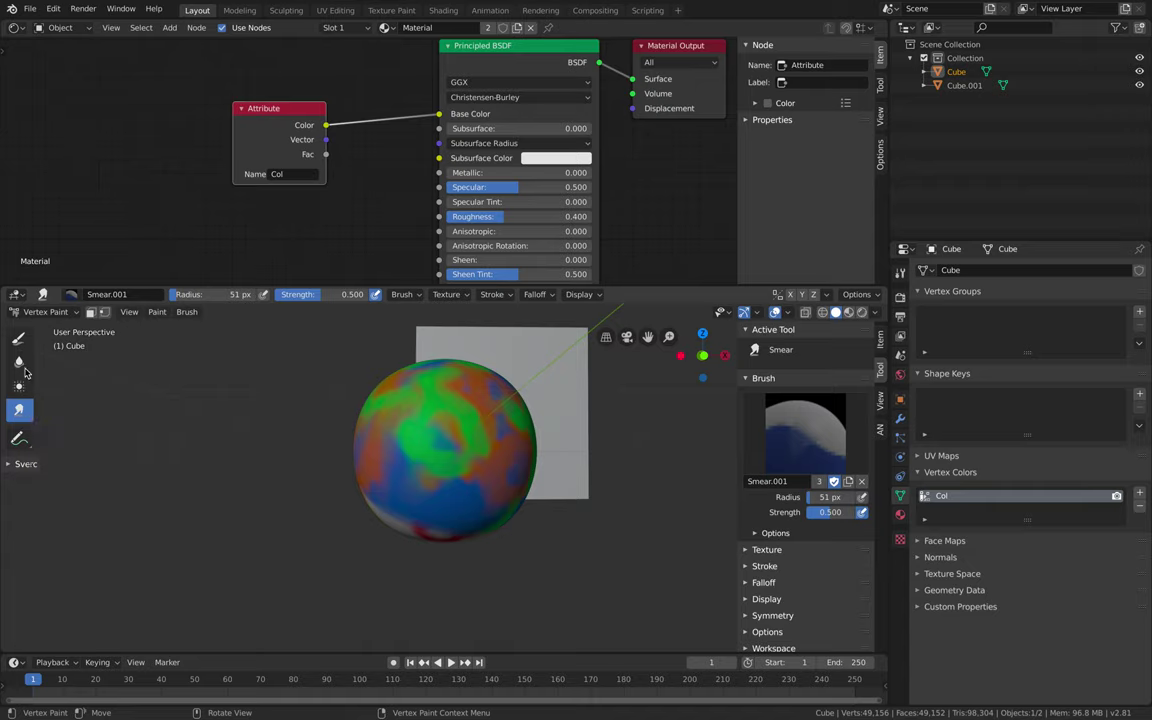
left_click(18, 338)
middle_click_drag(200, 357, 202, 362)
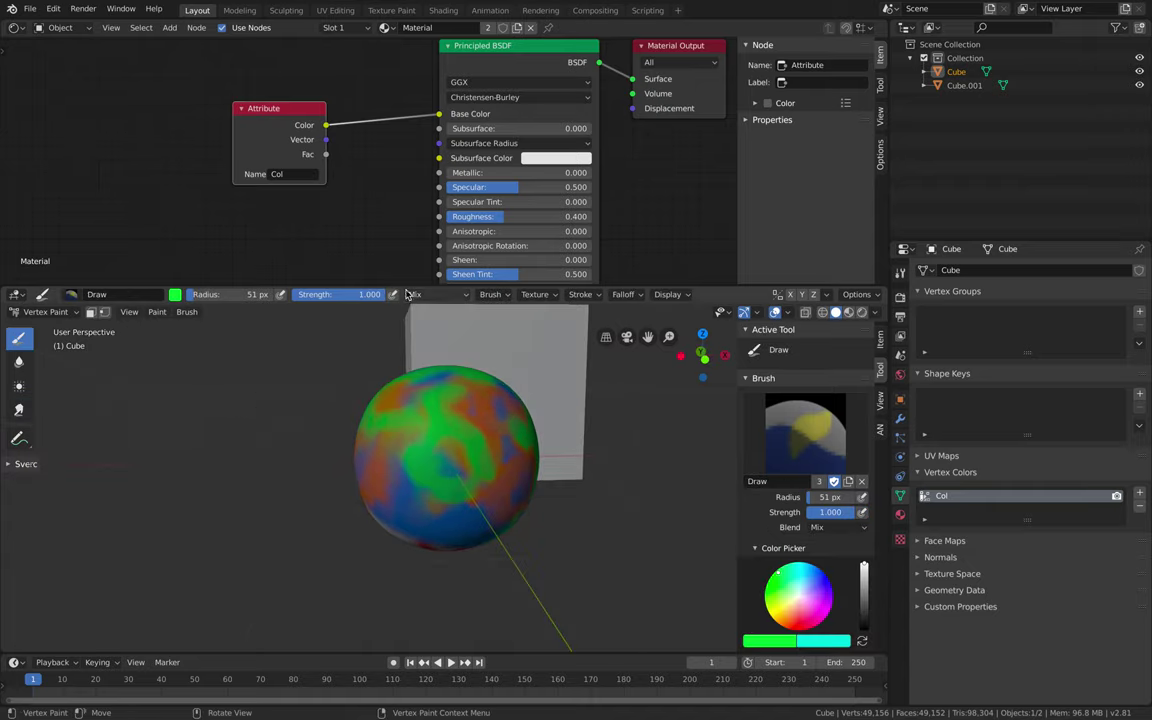
left_click_drag(366, 284, 366, 220)
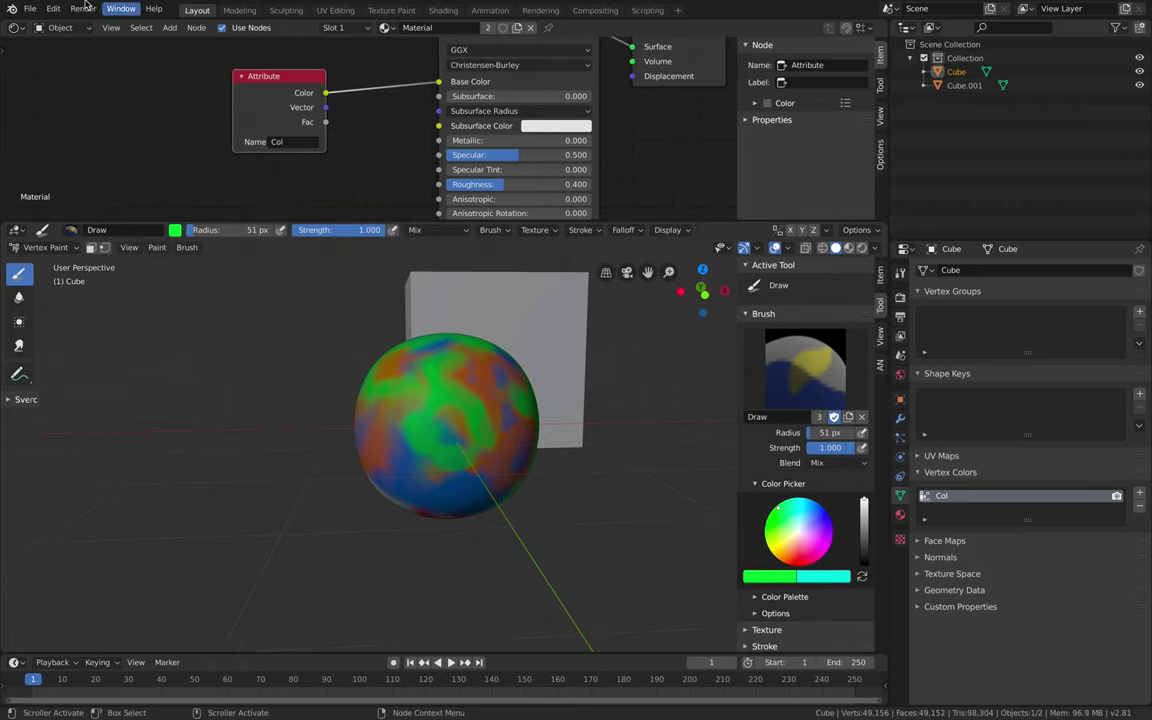
left_click(30, 8)
scroll(420, 130, "down", 2)
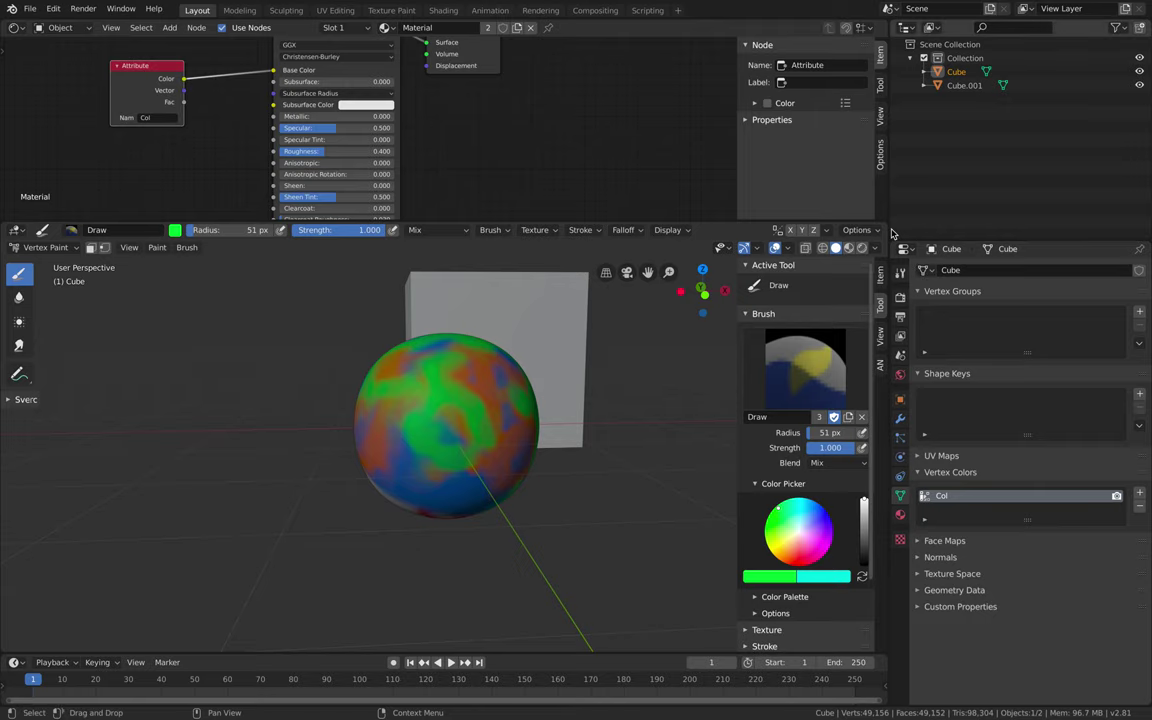
left_click_drag(889, 219, 995, 219)
middle_click_drag(566, 387, 555, 388, "shift")
scroll(366, 266, "up", 1)
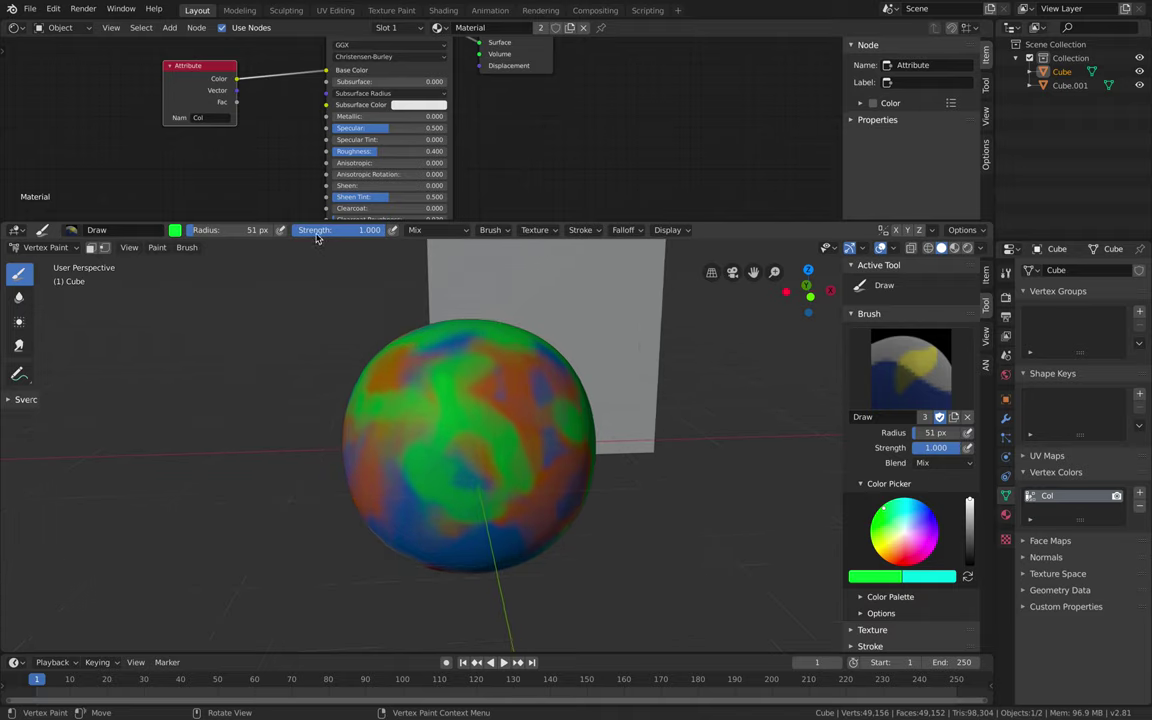
Set the Draw brush's blending mode to Color burn and paint strokes on the sphere in green and cyan.
left_click(420, 231)
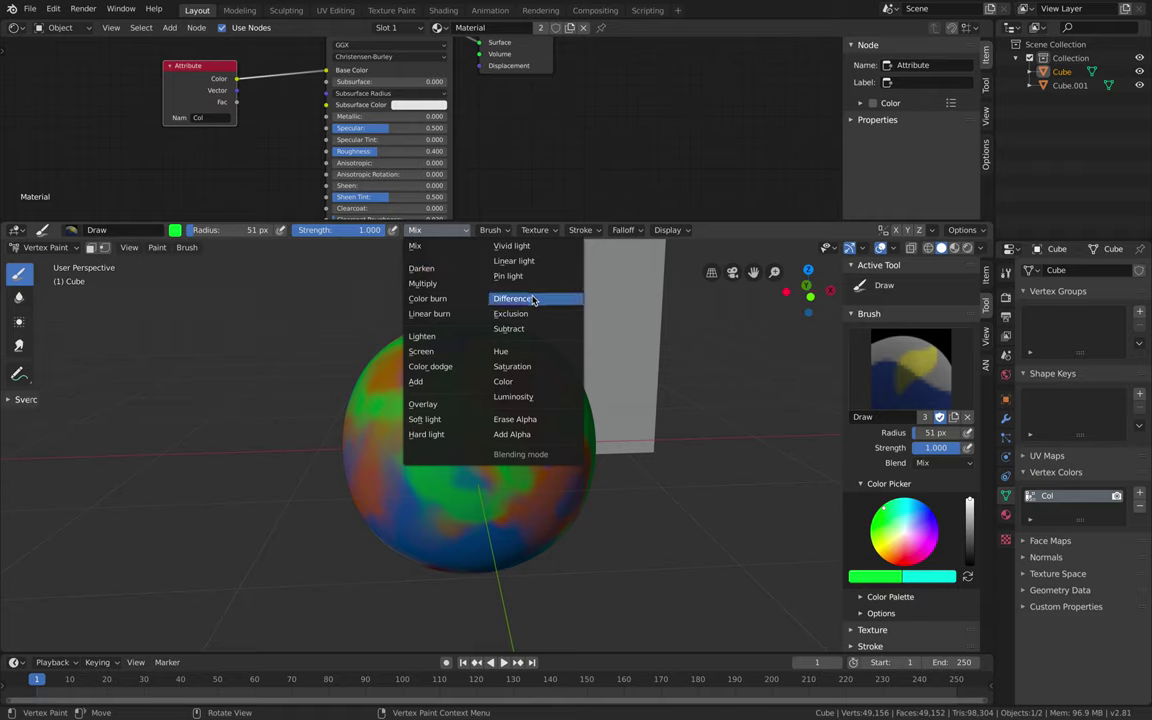
left_click(465, 303)
mouse_move(418, 412)
left_mouse_down()
mouse_move(432, 360)
mouse_move(468, 464)
left_mouse_up()
middle_click_drag(515, 410, 478, 406)
mouse_move(470, 376)
left_mouse_down()
mouse_move(490, 420)
mouse_move(522, 408)
left_mouse_up()
left_click(903, 512)
middle_click_drag(522, 408, 447, 449)
left_click_drag(488, 440, 444, 385)
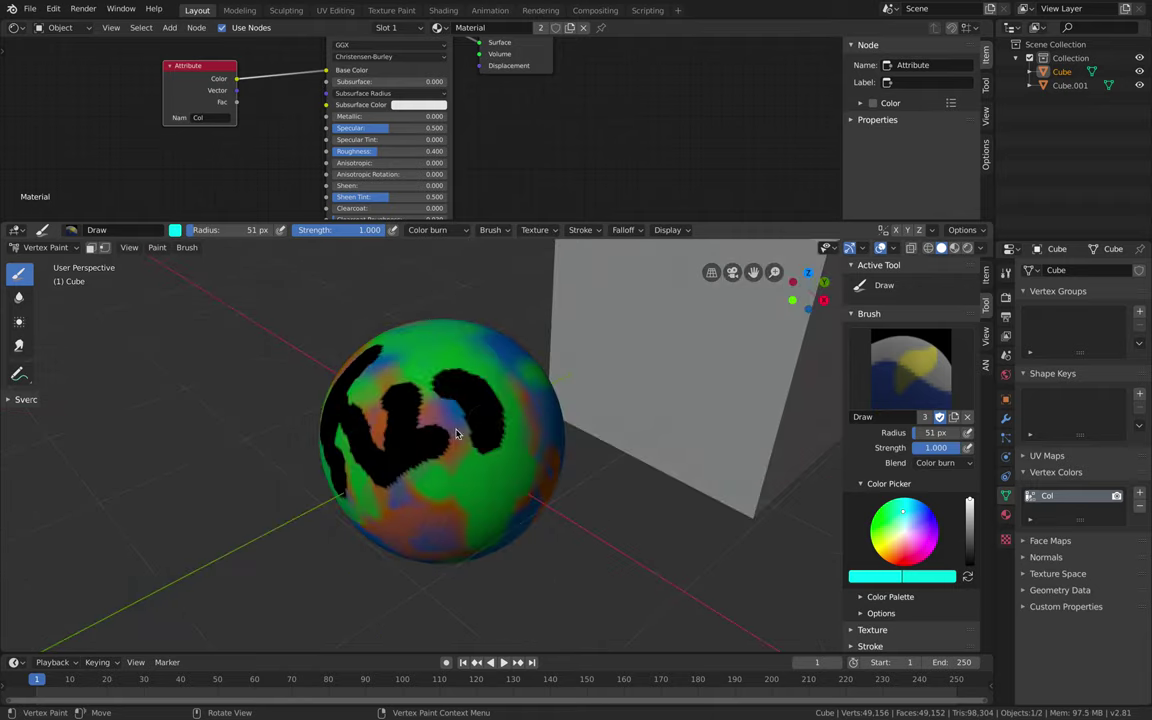
Set the blending mode to Vivid light and paint several cyan strokes around the sphere.
left_click(410, 229)
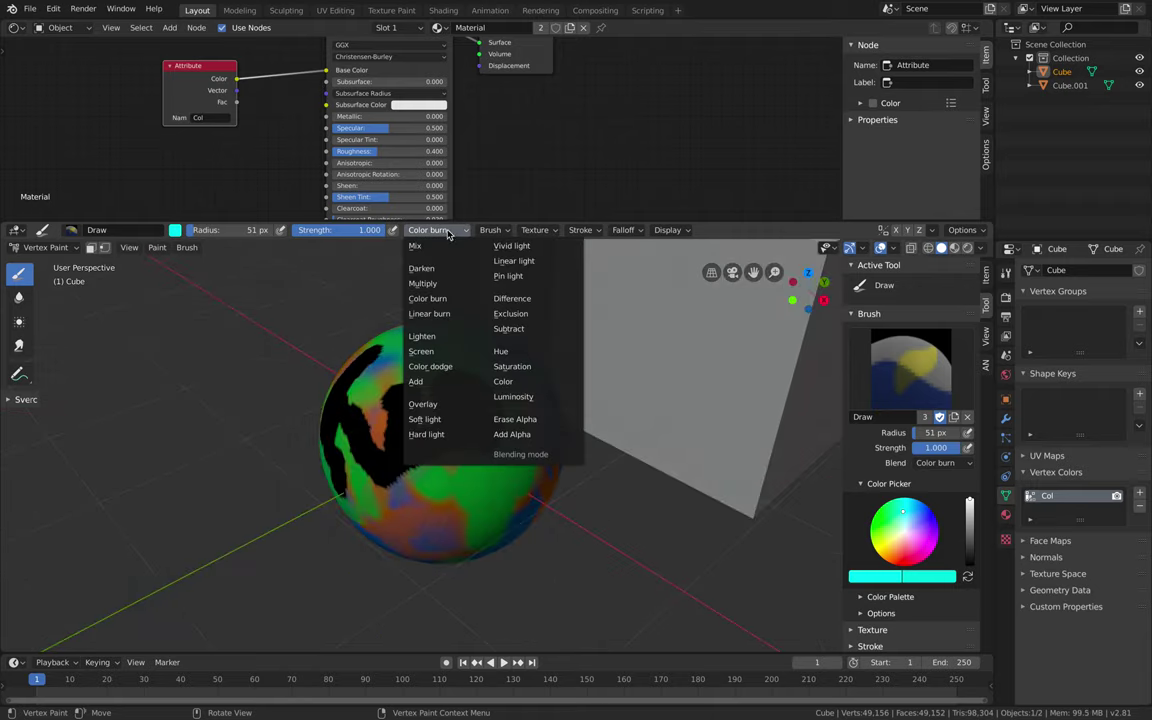
left_click(497, 252)
left_click_drag(468, 452, 491, 380)
middle_click_drag(448, 395, 470, 432)
mouse_move(470, 432)
left_mouse_down()
mouse_move(440, 378)
mouse_move(418, 386)
left_mouse_up()
mouse_move(418, 386)
middle_mouse_down()
mouse_move(446, 385)
mouse_move(433, 386)
middle_mouse_up()
left_click_drag(412, 428, 426, 463)
middle_click_drag(426, 463, 472, 455)
left_click_drag(428, 406, 418, 519)
middle_click_drag(418, 519, 460, 486)
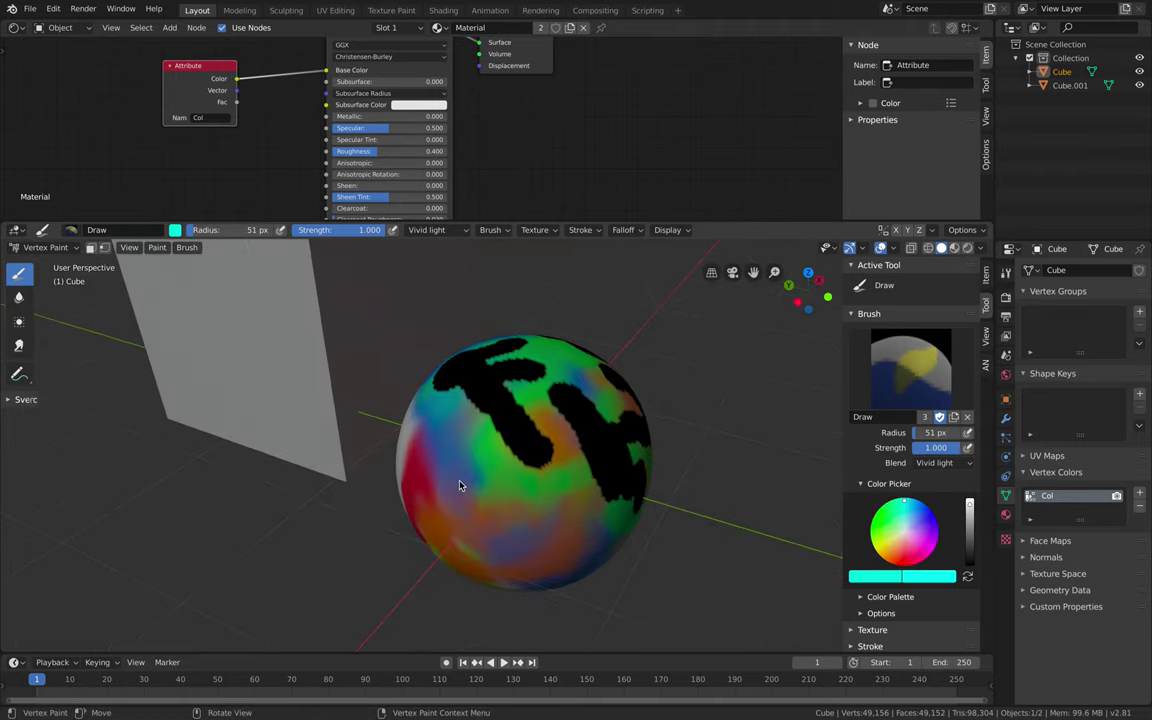
Blur one of the black strokes on the sphere with the Blur brush and open its brush options.
left_click(18, 297)
mouse_move(430, 400)
left_mouse_down()
mouse_move(470, 380)
mouse_move(478, 396)
left_mouse_up()
mouse_move(478, 396)
middle_mouse_down()
mouse_move(455, 380)
mouse_move(420, 316)
middle_mouse_up()
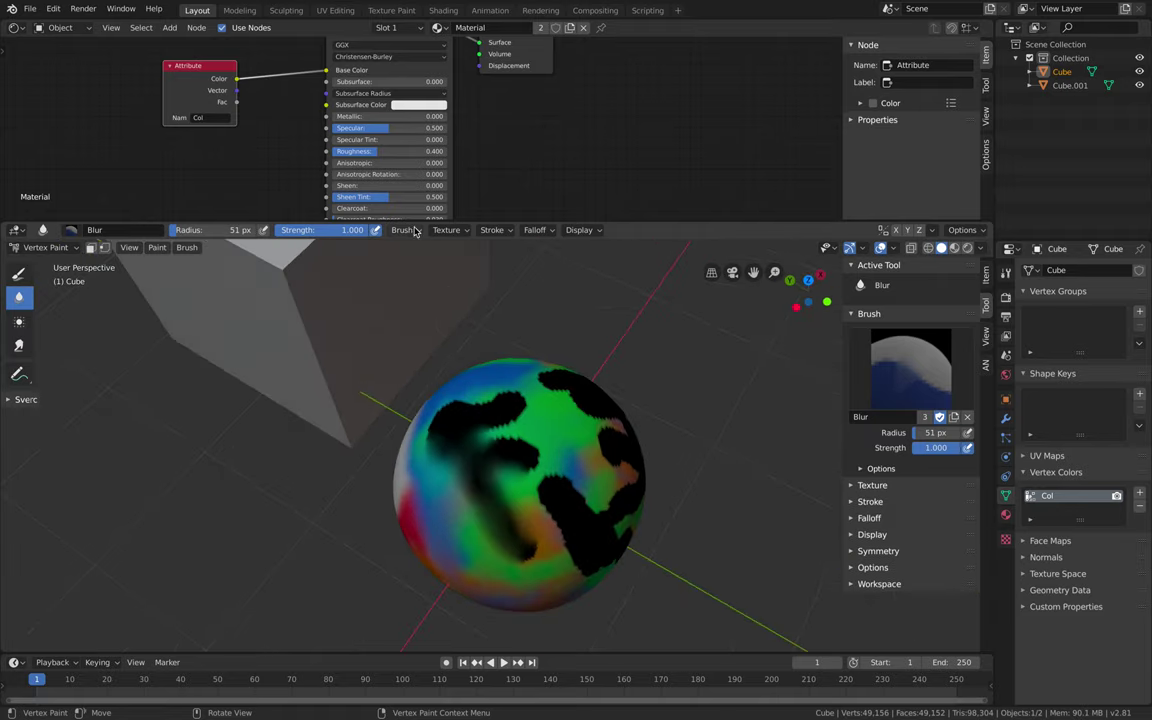
left_click(405, 230)
mouse_move(447, 233)
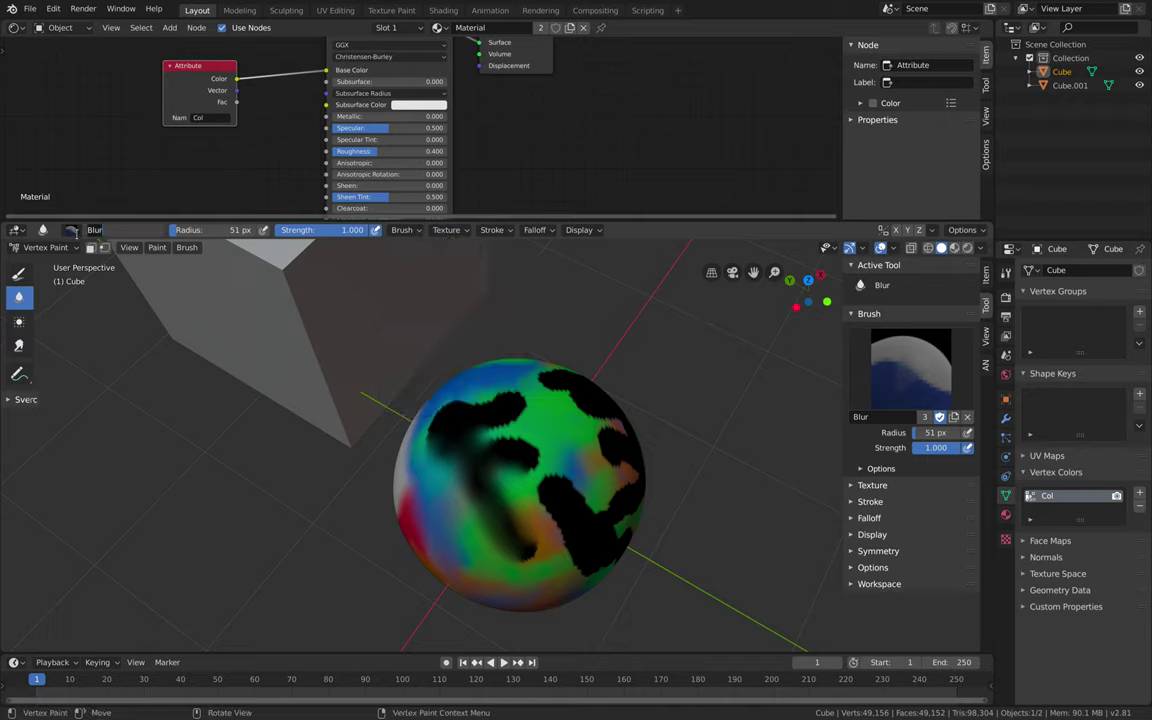
Switch back to the Draw brush and set its colour to a pale off-white.
left_click(19, 274)
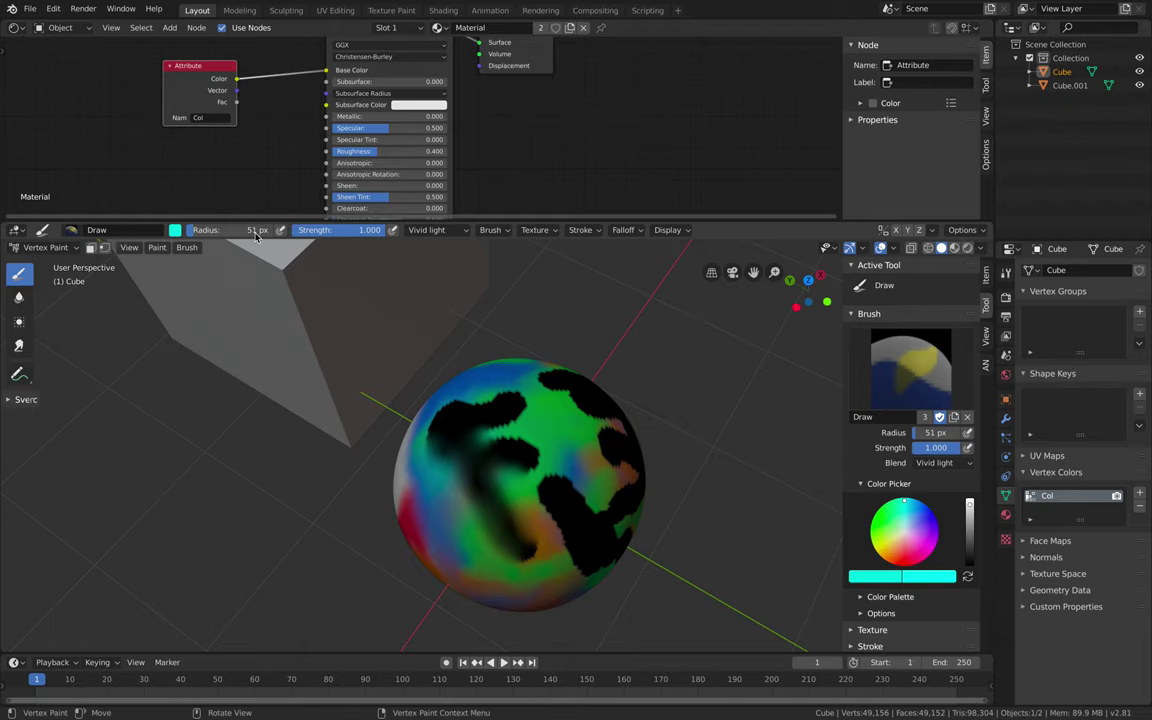
left_click(175, 230)
left_click(175, 230)
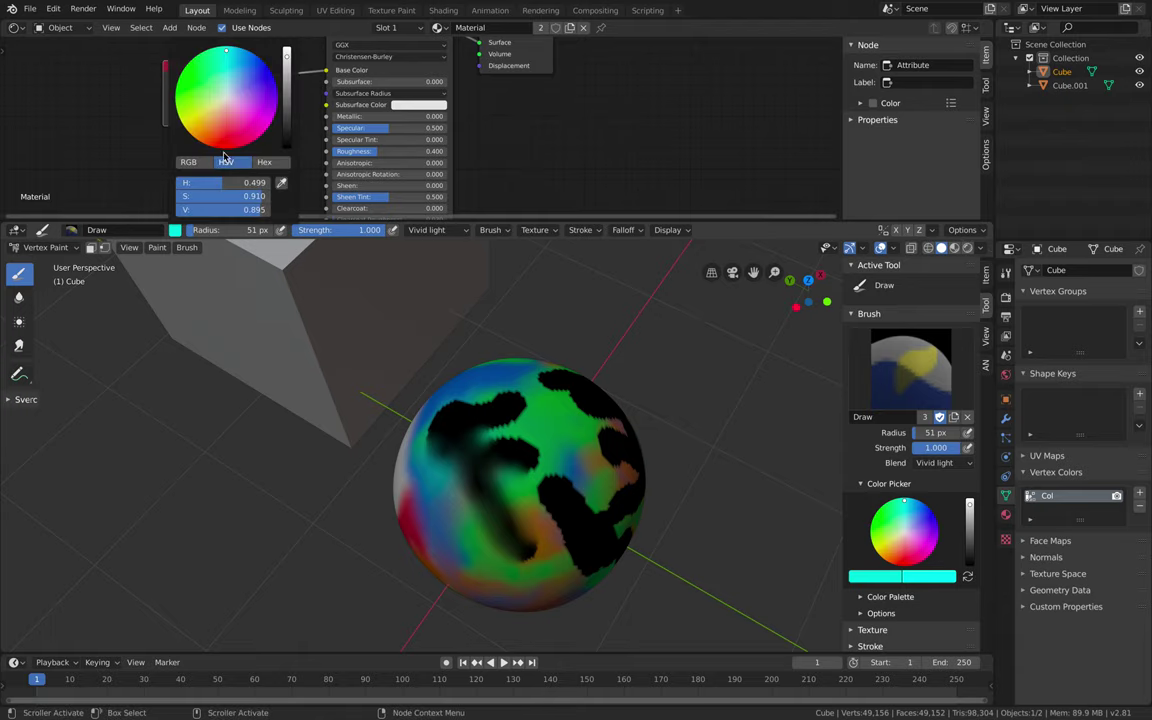
mouse_move(227, 122)
left_mouse_down()
mouse_move(241, 106)
mouse_move(243, 63)
mouse_move(258, 107)
mouse_move(222, 128)
mouse_move(183, 108)
mouse_move(221, 101)
left_mouse_up()
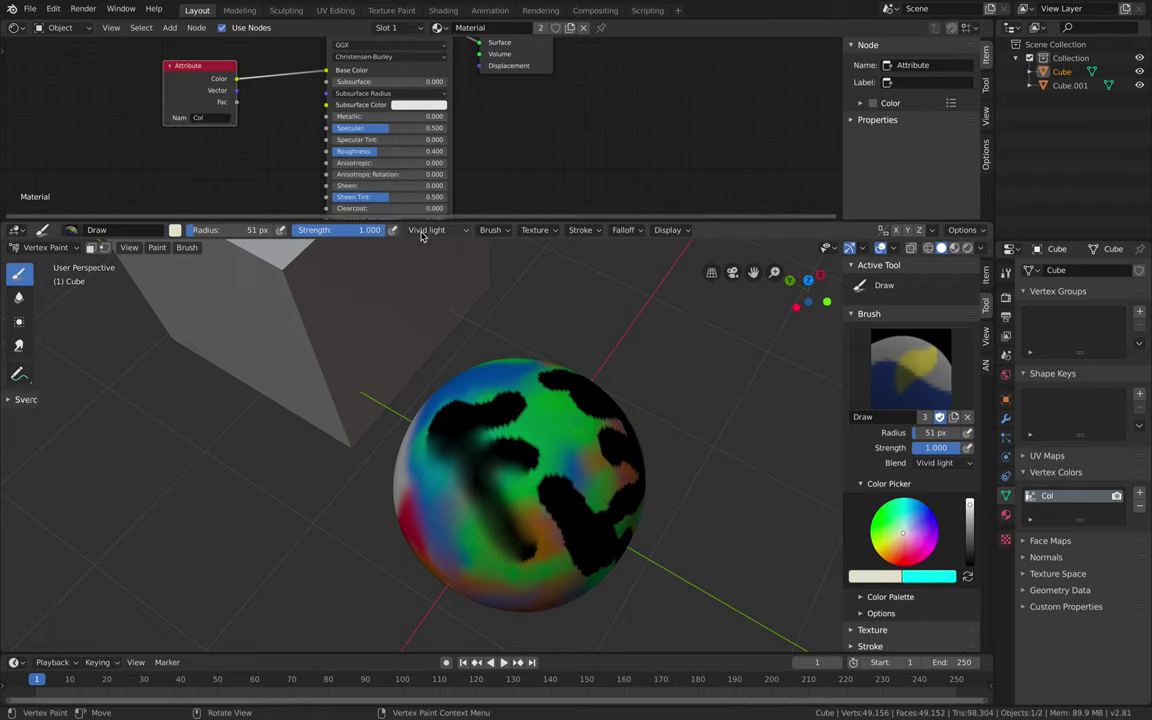
Paint several off-white strokes in Vivid light mode across the blurred black area and nearby colours of the sphere.
left_click_drag(505, 490, 550, 500)
middle_click_drag(518, 492, 576, 462)
mouse_move(574, 464)
left_mouse_down()
mouse_move(504, 458)
mouse_move(511, 449)
left_mouse_up()
middle_click_drag(507, 413, 487, 430)
left_click_drag(501, 427, 492, 419)
middle_click_drag(492, 421, 477, 387)
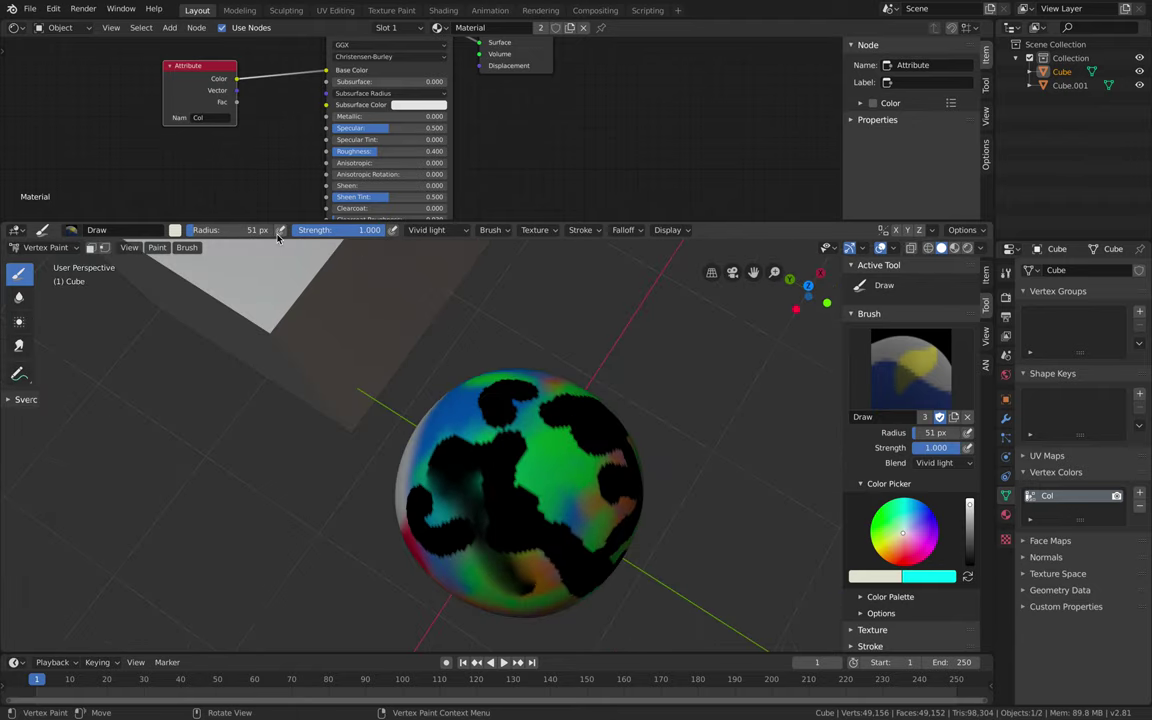
Set the Draw brush's blending mode to Darken and try it on the sphere's painted area.
left_click(425, 233)
left_click(412, 264)
middle_click_drag(536, 469, 522, 501)
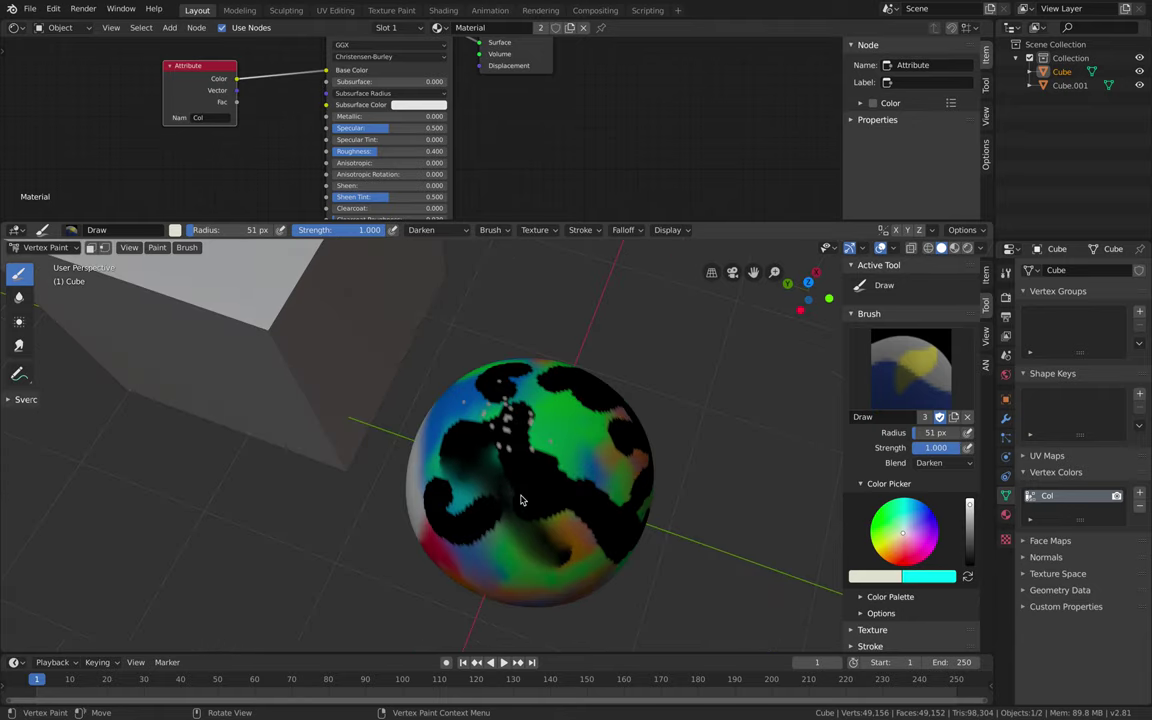
Set the blending mode to Mix and paint off-white curves and a loop over the black and green areas.
scroll(519, 443, "up", 2)
left_click(425, 234)
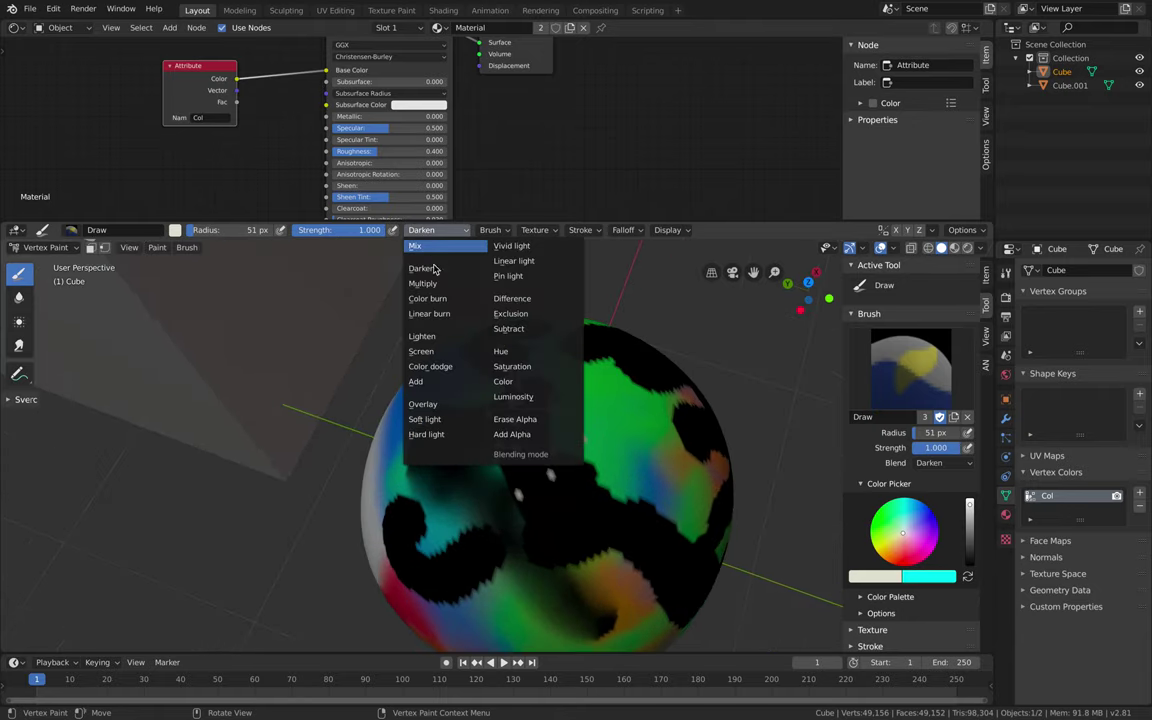
left_click(435, 249)
left_click_drag(572, 432, 562, 470)
left_click_drag(598, 408, 635, 482)
left_click_drag(666, 442, 524, 460)
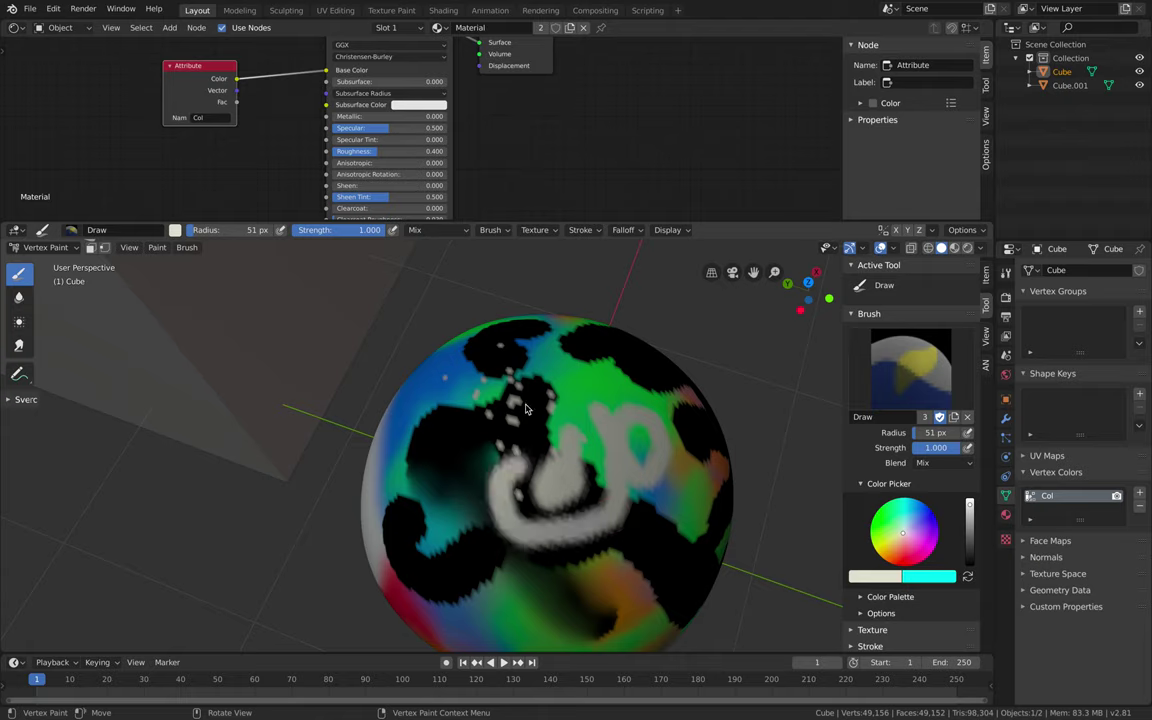
Set the blending mode to Color dodge and paint over the black, turquoise and off-white areas of the sphere.
left_click(425, 234)
left_click(462, 368)
mouse_move(528, 338)
left_mouse_down()
mouse_move(560, 432)
mouse_move(480, 460)
mouse_move(463, 497)
mouse_move(514, 566)
mouse_move(460, 478)
left_mouse_up()
Set the blending mode to Linear light and paint strokes across the off-white, black and blue areas.
left_click(425, 236)
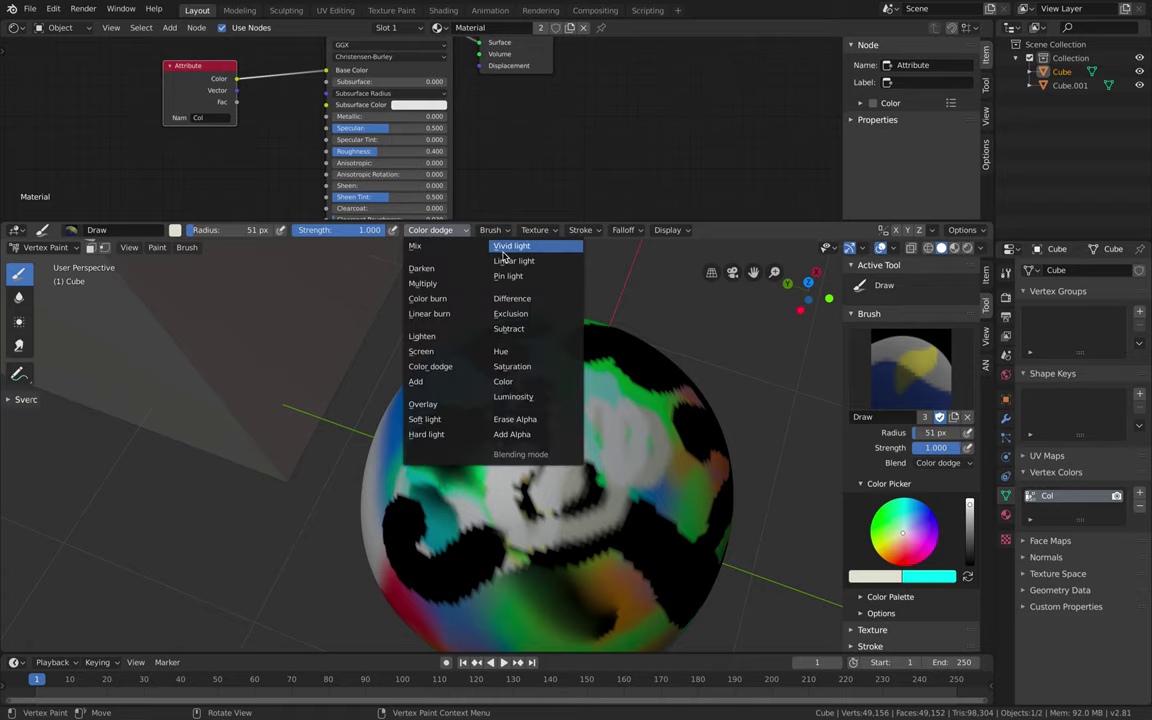
left_click(480, 243)
mouse_move(500, 370)
left_mouse_down()
mouse_move(575, 490)
mouse_move(518, 524)
mouse_move(500, 485)
left_mouse_up()
scroll(575, 490, "down", 3)
scroll(514, 370, "up", 2)
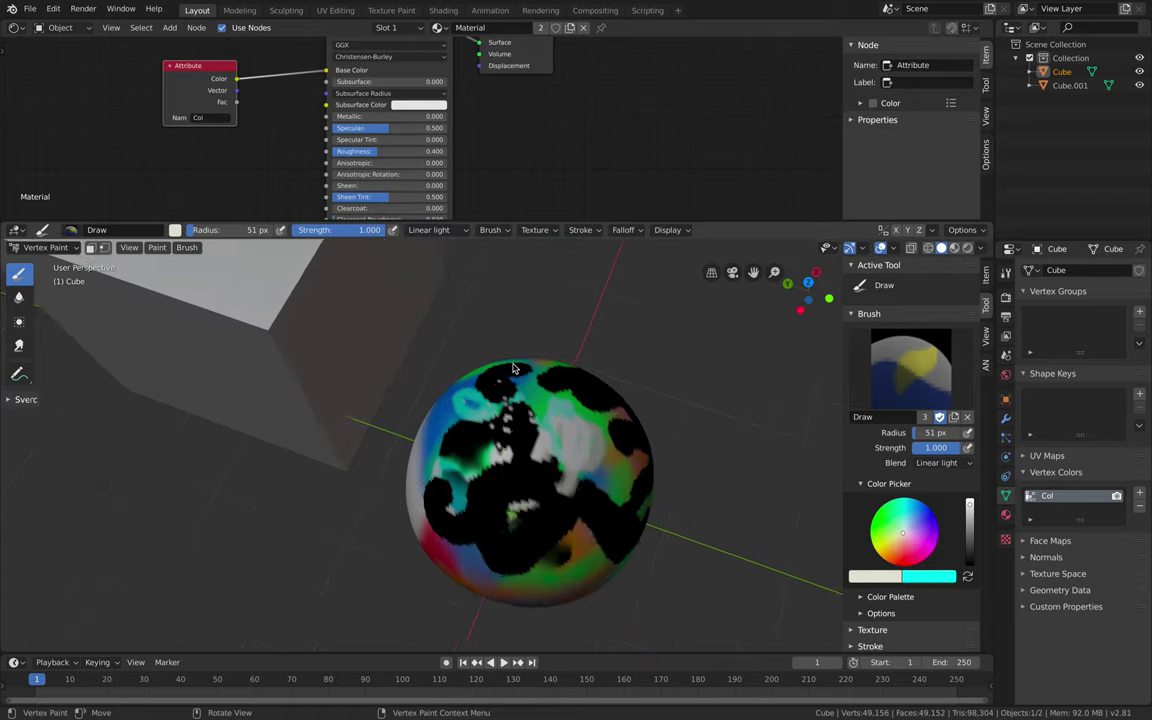
Set the blending mode to Screen and paint off-white loops and strokes over the black areas around the sphere.
left_click(446, 231)
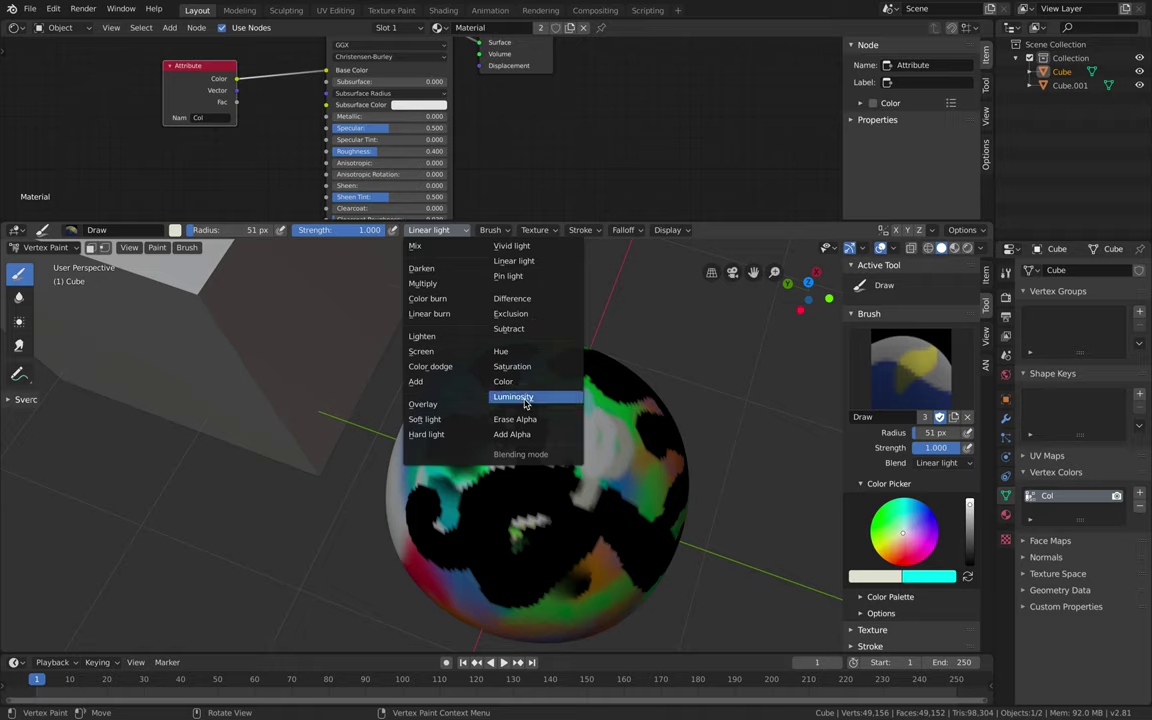
left_click(448, 353)
mouse_move(439, 356)
middle_mouse_down()
mouse_move(588, 428)
mouse_move(584, 374)
middle_mouse_up()
mouse_move(578, 364)
left_mouse_down()
mouse_move(558, 404)
mouse_move(587, 372)
left_mouse_up()
middle_click_drag(490, 328, 530, 360)
left_click_drag(530, 362, 514, 470)
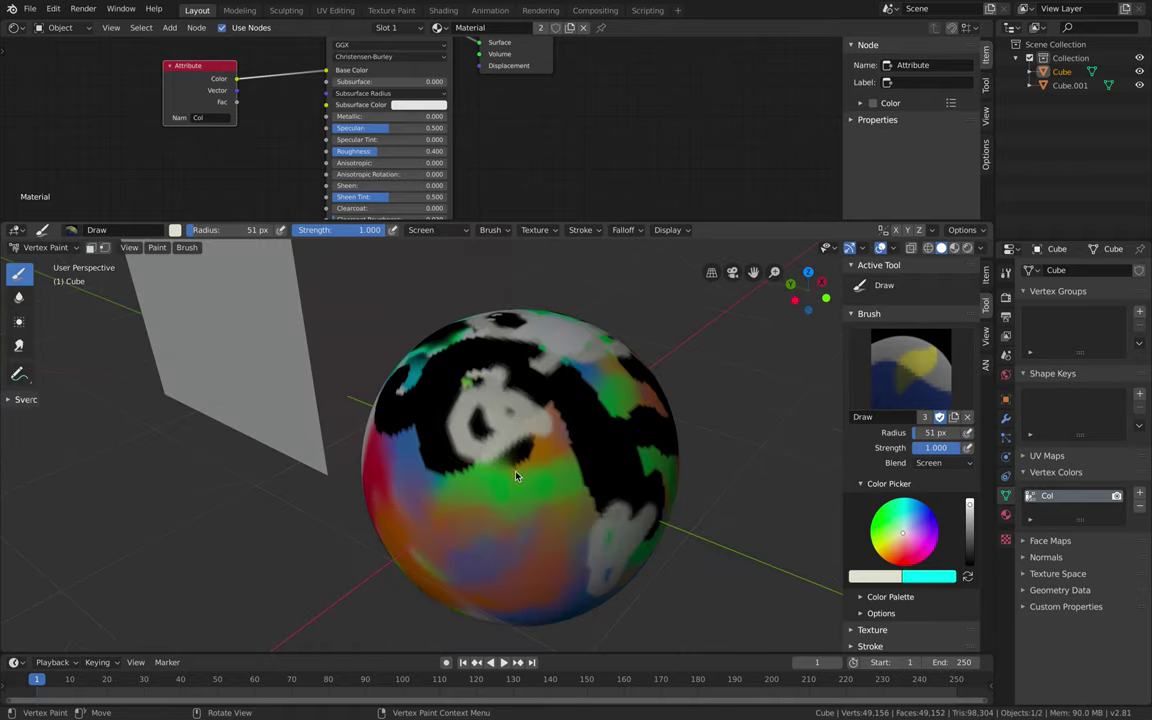
left_click_drag(445, 440, 472, 462)
middle_click_drag(467, 468, 515, 492)
left_click_drag(450, 405, 517, 445)
middle_click_drag(503, 422, 484, 327)
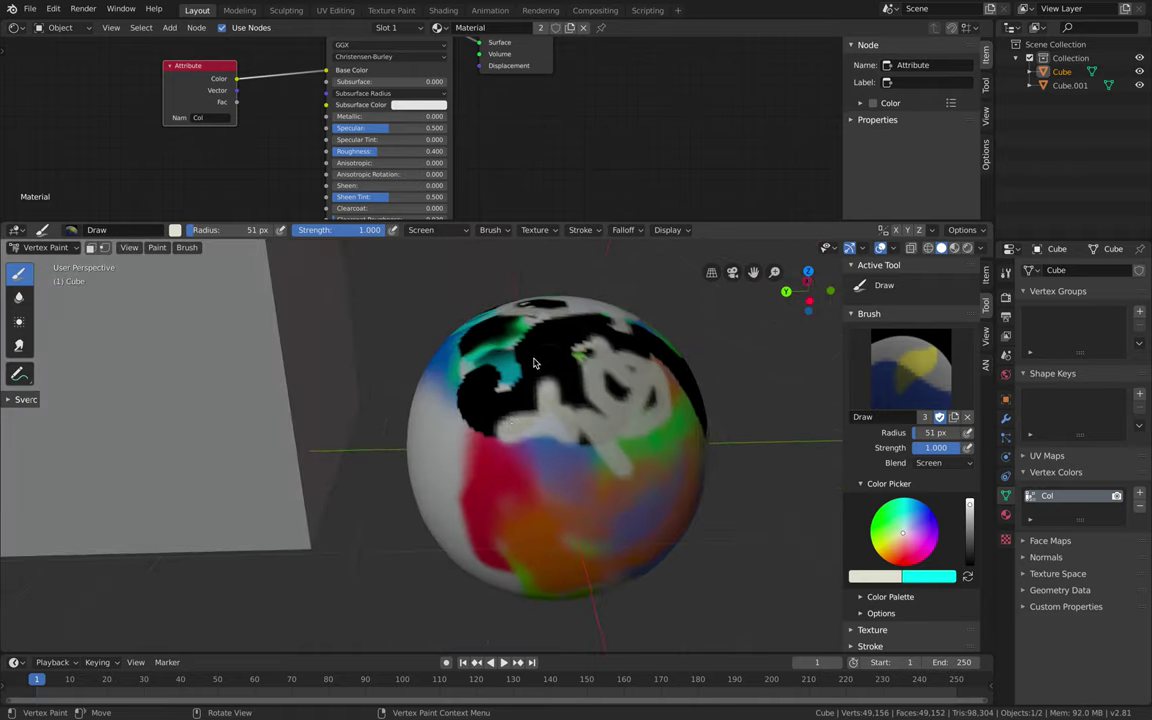
left_click_drag(484, 327, 440, 345)
middle_click_drag(440, 345, 424, 364)
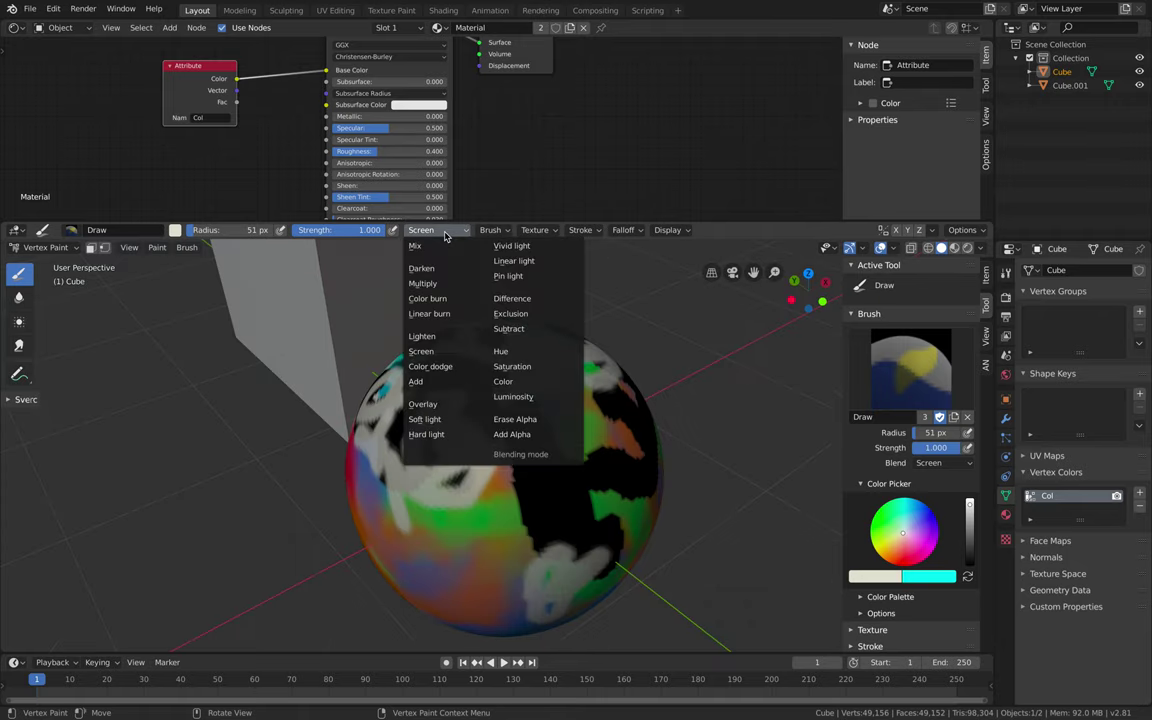
Set the blending mode to Mix, turn on Accumulate for the brush and paint off-white loops over the red area.
left_click(415, 246)
left_click(490, 231)
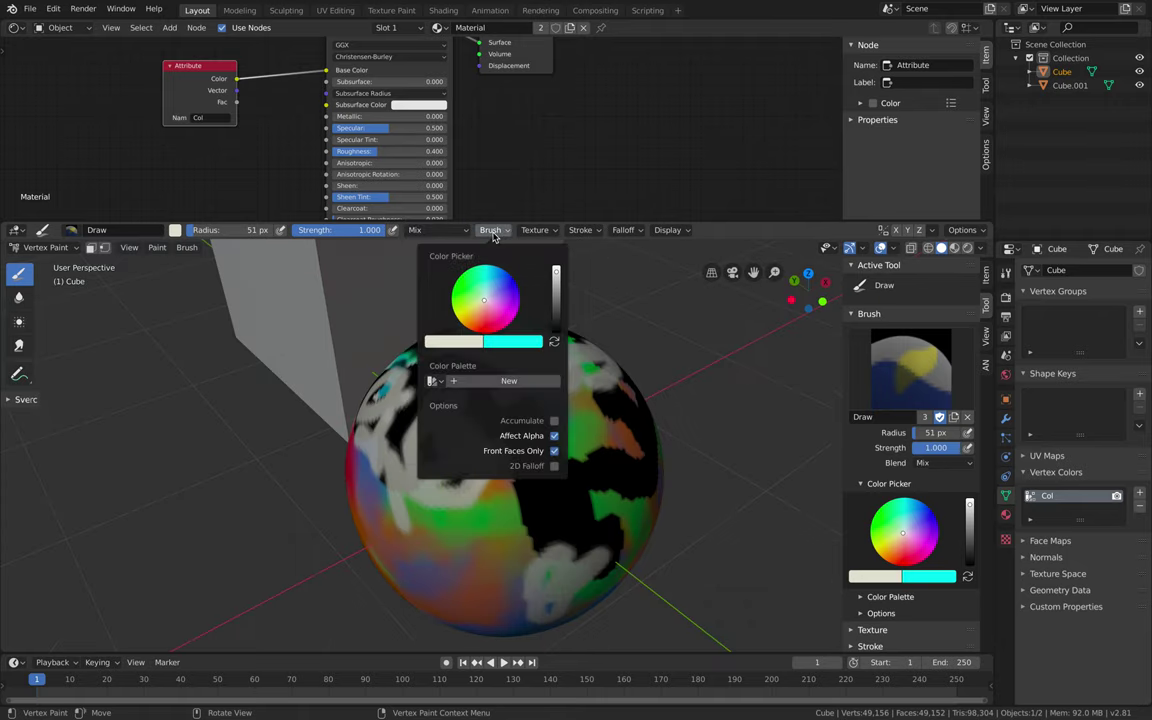
left_click(555, 421)
middle_click_drag(617, 404, 542, 447)
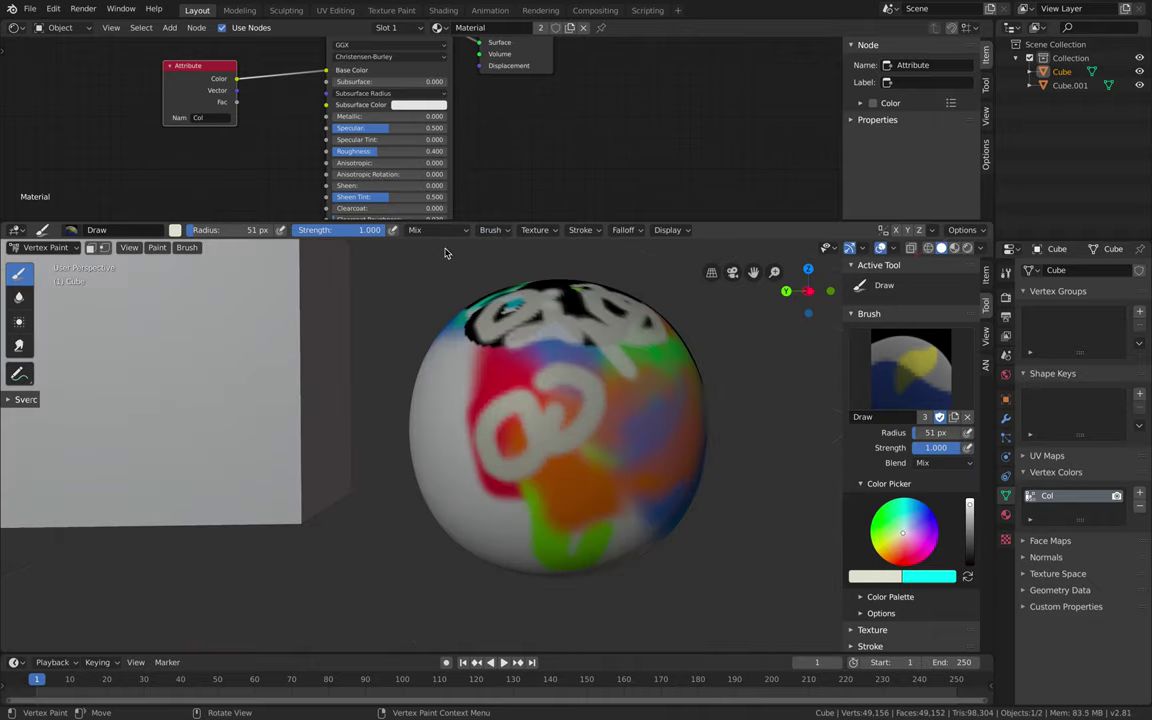
Set the blending mode to Vivid light and paint strokes over the red, off-white and orange areas of the sphere.
left_click(420, 230)
left_click(514, 247)
mouse_move(590, 362)
left_mouse_down()
mouse_move(456, 405)
mouse_move(540, 466)
left_mouse_up()
middle_click_drag(557, 430, 522, 402)
left_click_drag(552, 365, 528, 431)
middle_click_drag(530, 435, 510, 370)
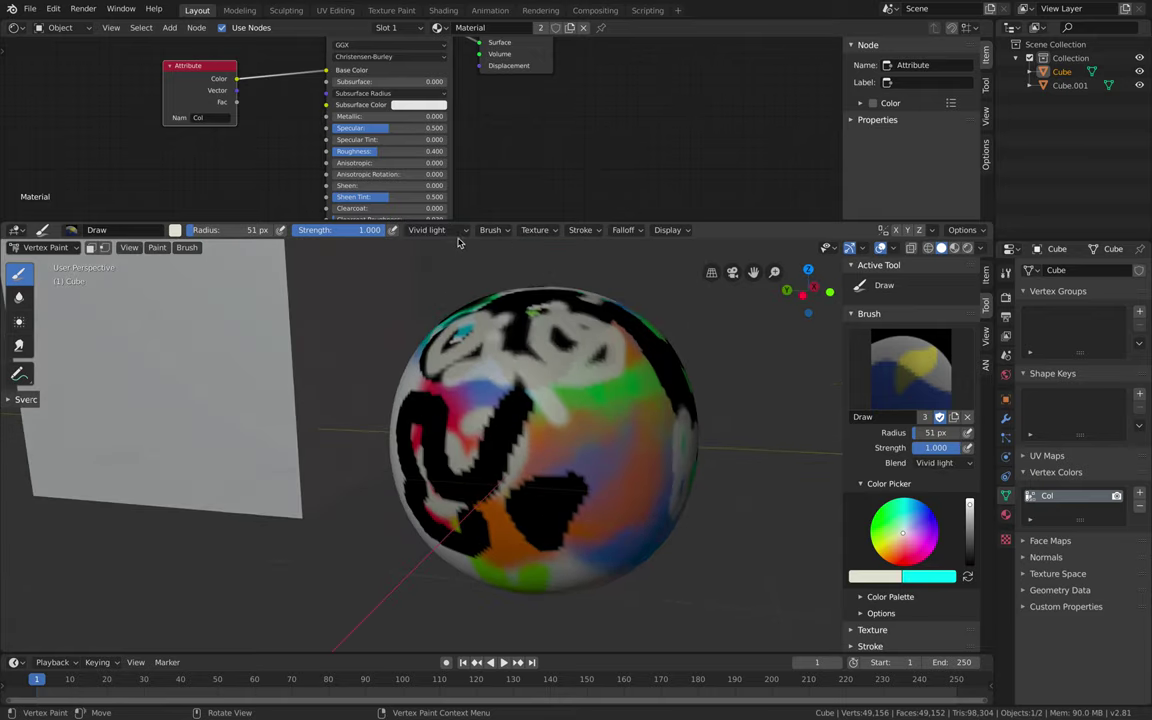
Set the brush strength to 0.523 and paint strokes through the off-white, blue and orange areas.
left_click_drag(382, 232, 342, 236)
left_click_drag(488, 335, 532, 480)
left_click_drag(588, 402, 531, 432)
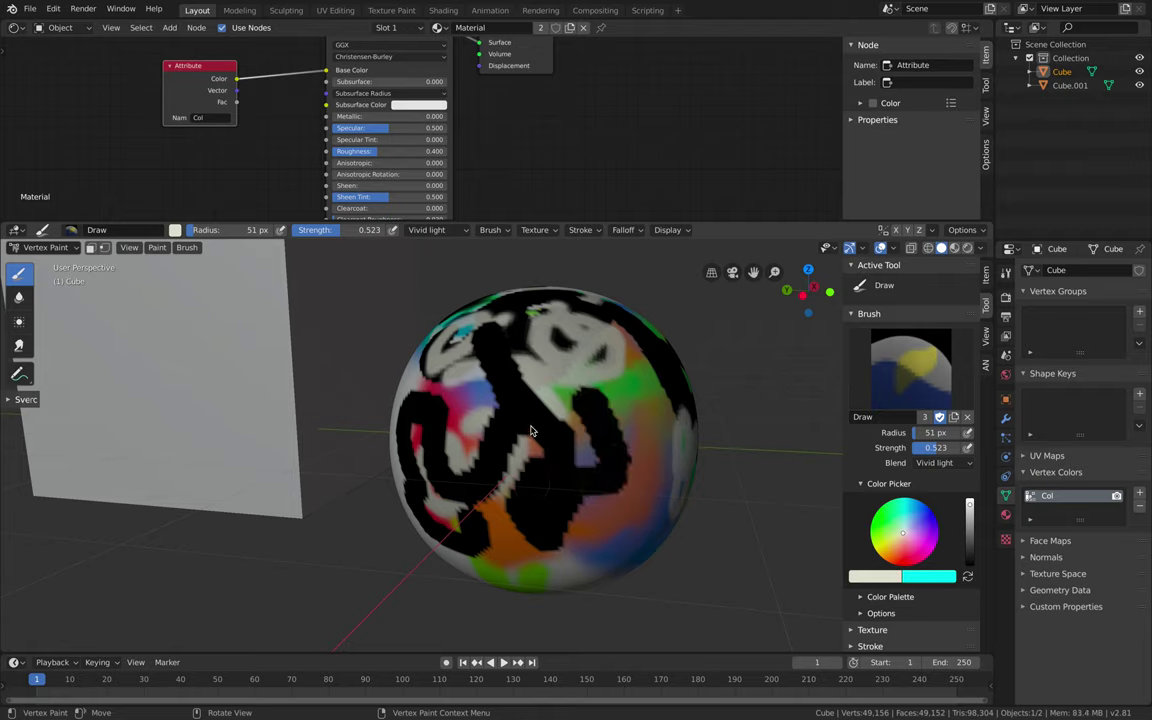
Set the brush strength to 1.000 and the blending mode to Mix, and paint off-white strokes over the orange and blue areas.
left_click_drag(361, 236, 400, 231)
left_click(486, 231)
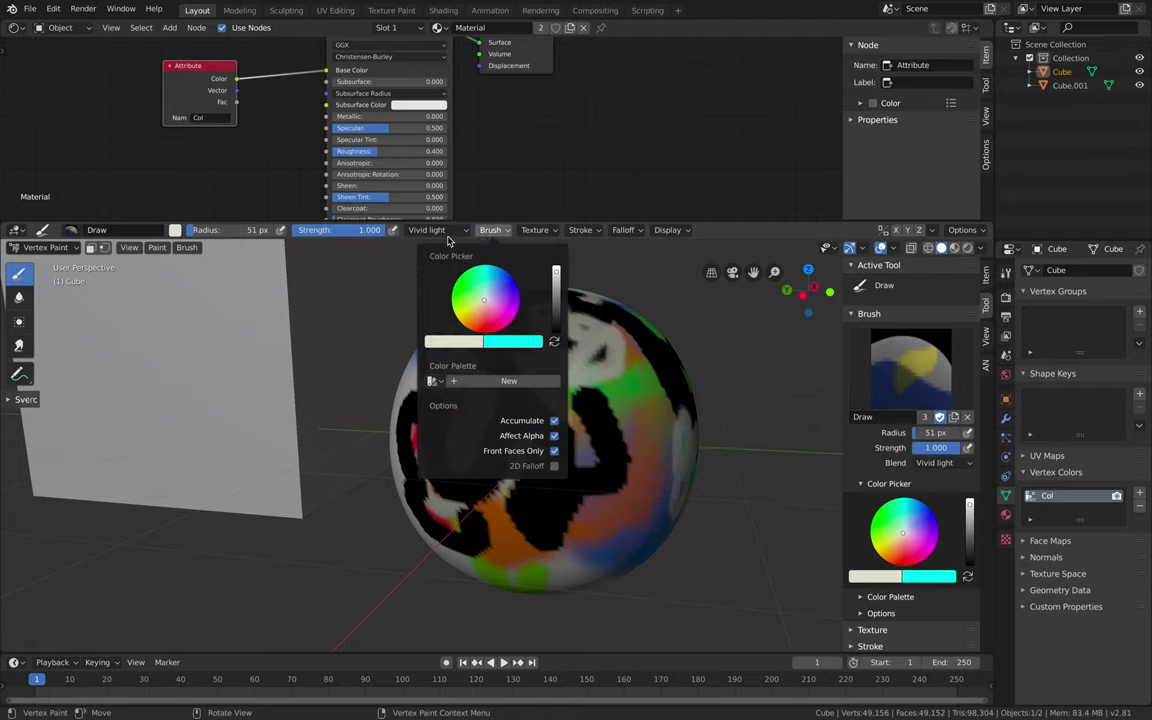
left_click(437, 231)
left_click(425, 246)
middle_click_drag(509, 317, 488, 474)
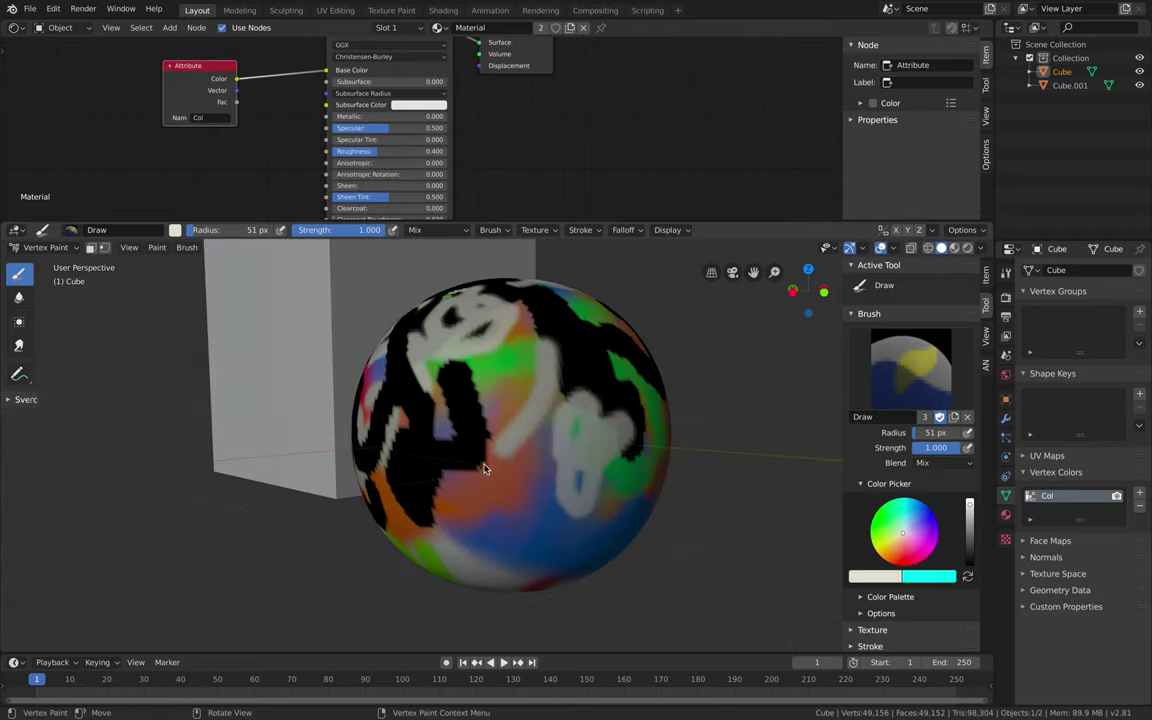
middle_click_drag(447, 399, 493, 297)
Create a new texture for the Draw brush and show its texture properties.
left_click(553, 232)
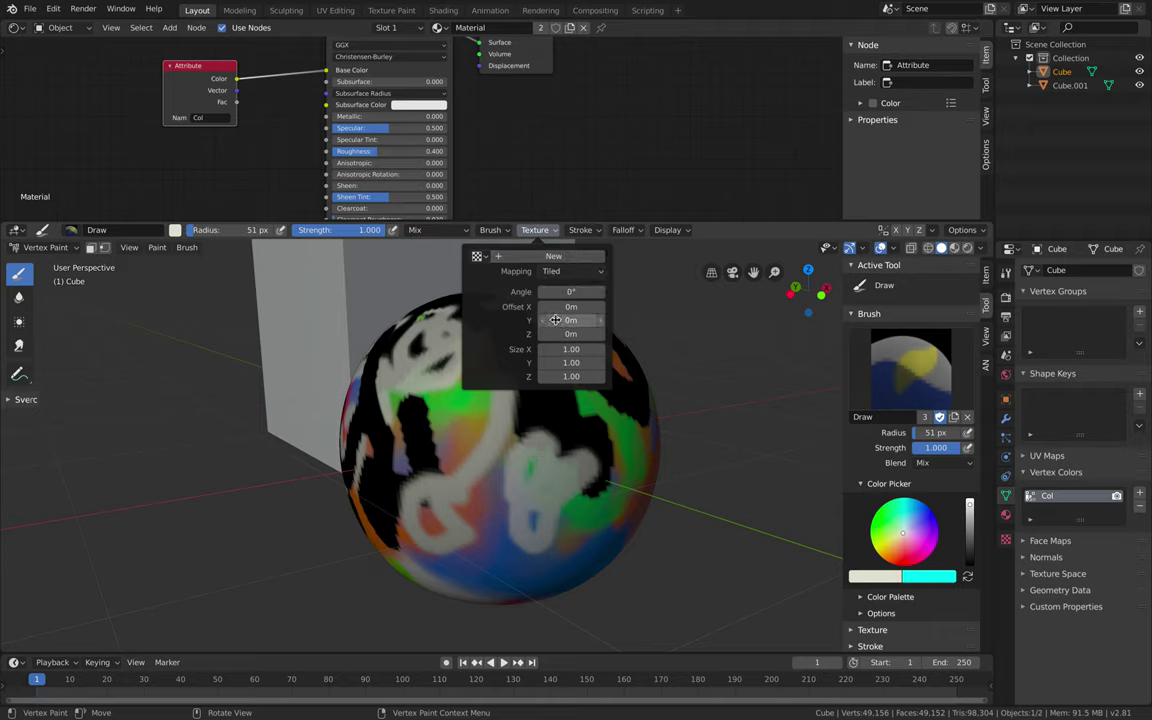
left_click(536, 259)
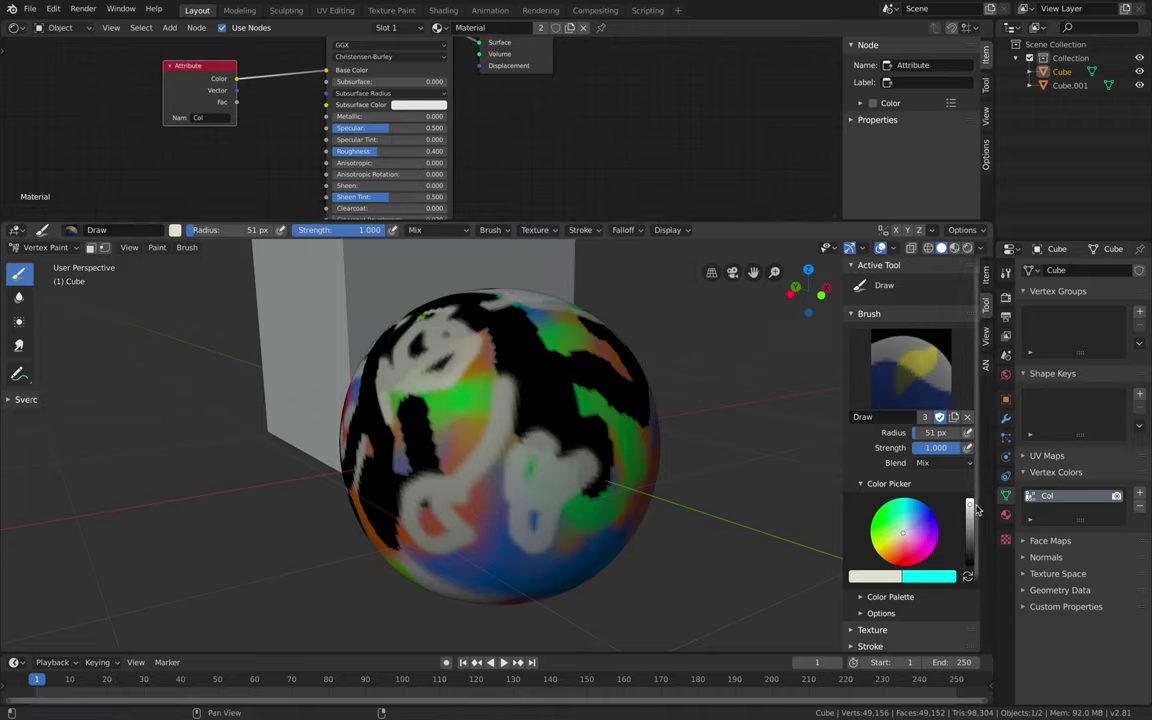
left_click(1007, 541)
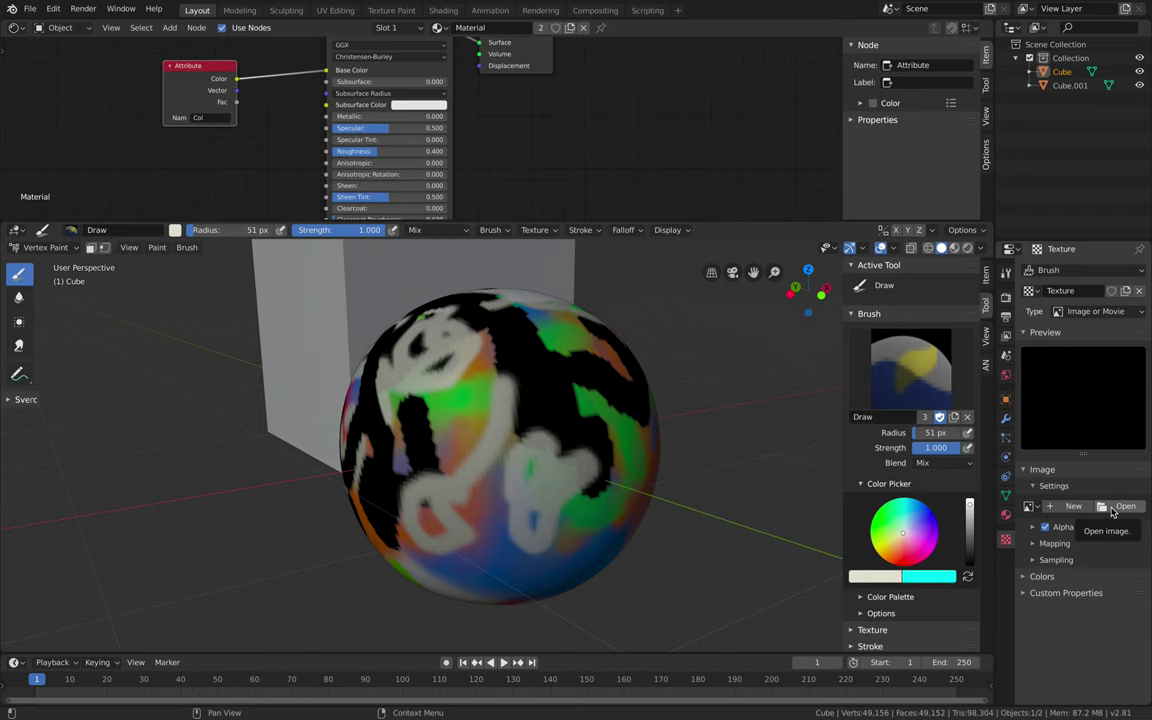
Browse for a texture image in the Downloads folder with subfolders hidden from the file list.
left_click(1113, 510)
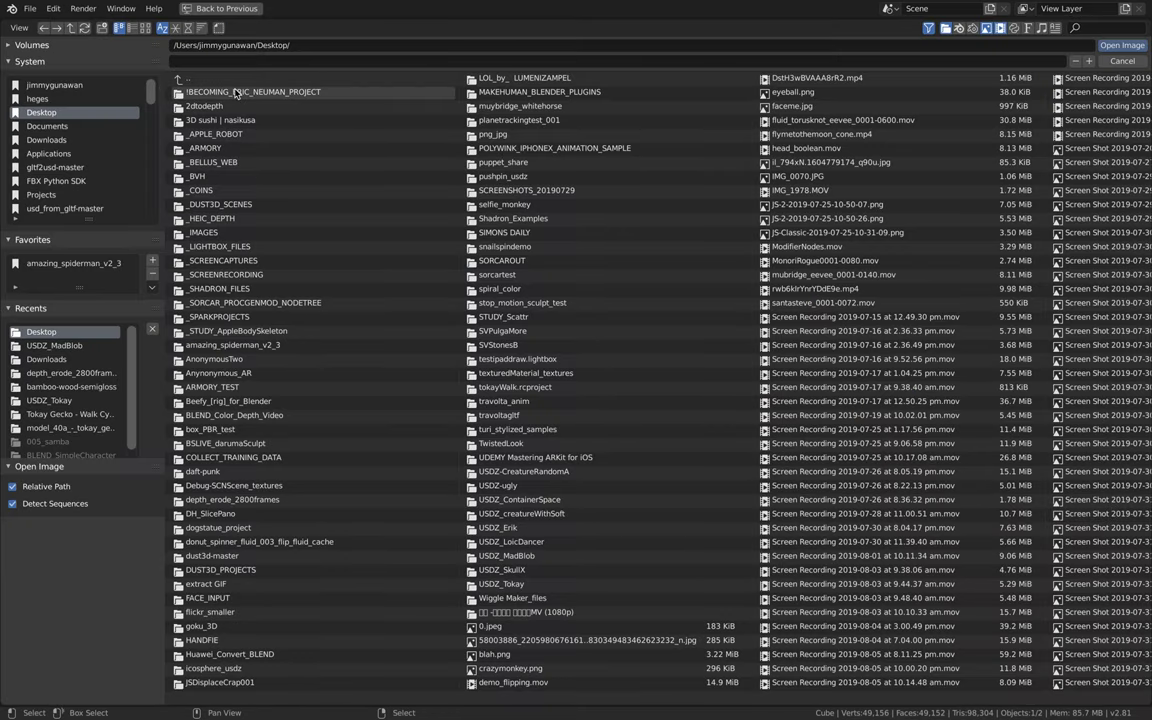
left_click(85, 140)
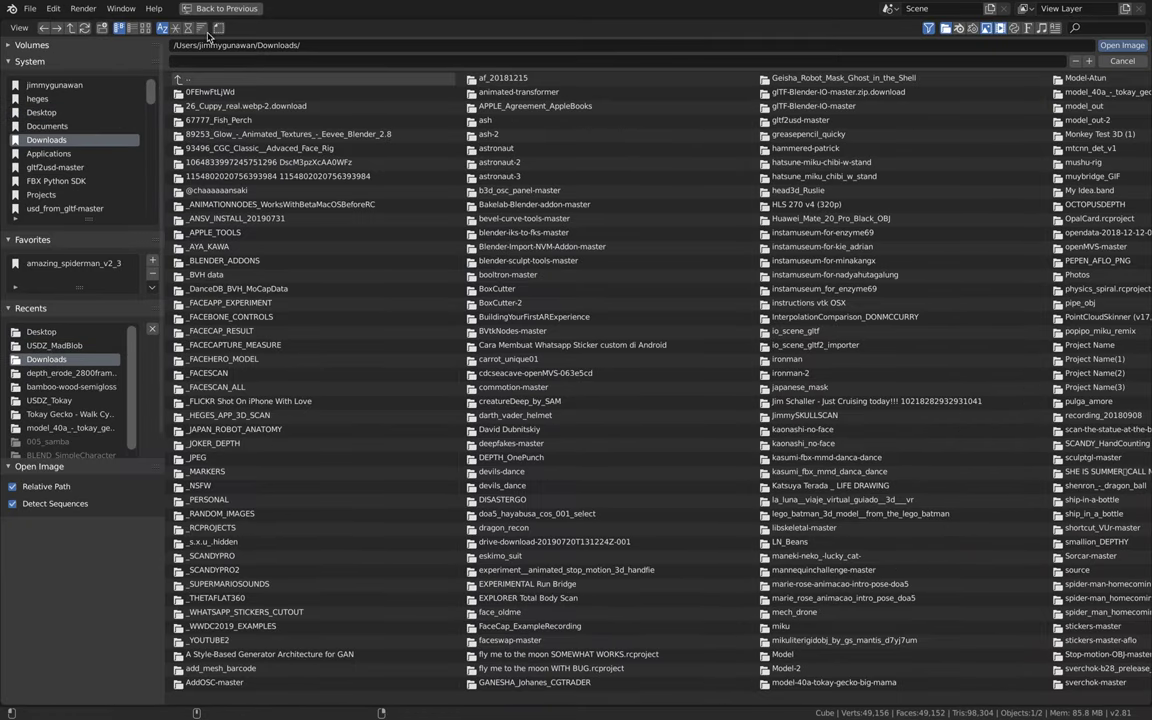
left_click(931, 29)
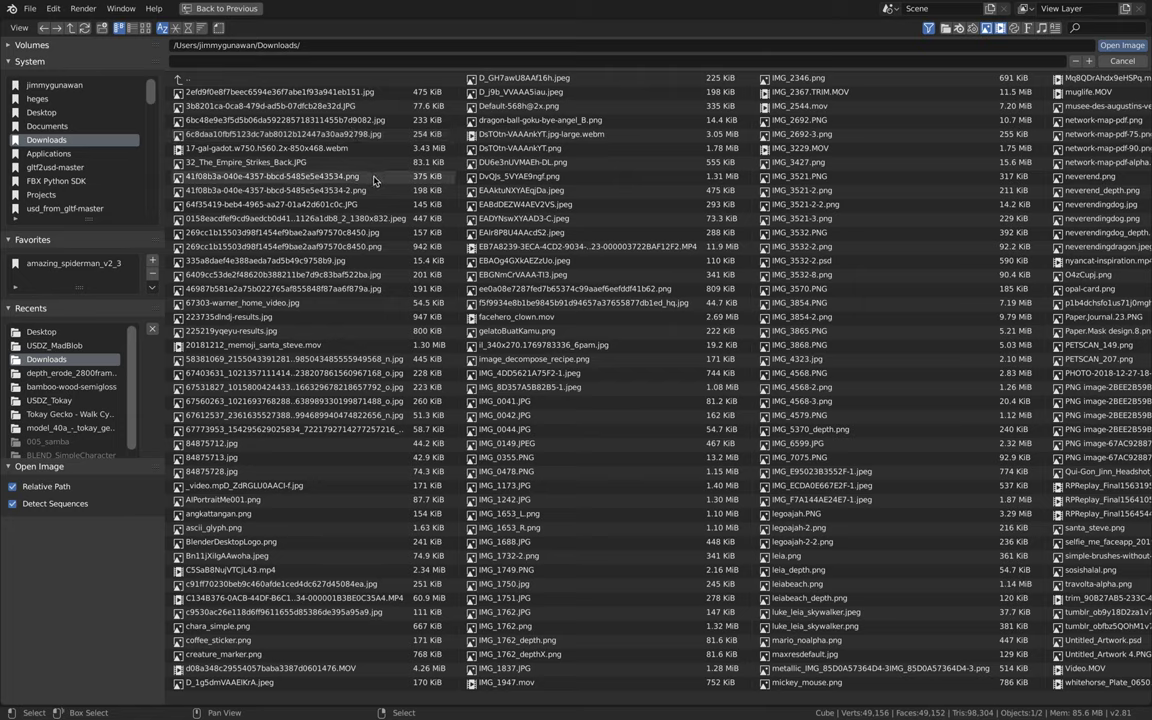
Switch to Finder, find the simple-brushes-without-angle-jitter PNG in the Downloads folder, and return to Blender.
key("ctrl+Left")
key("ctrl+Left")
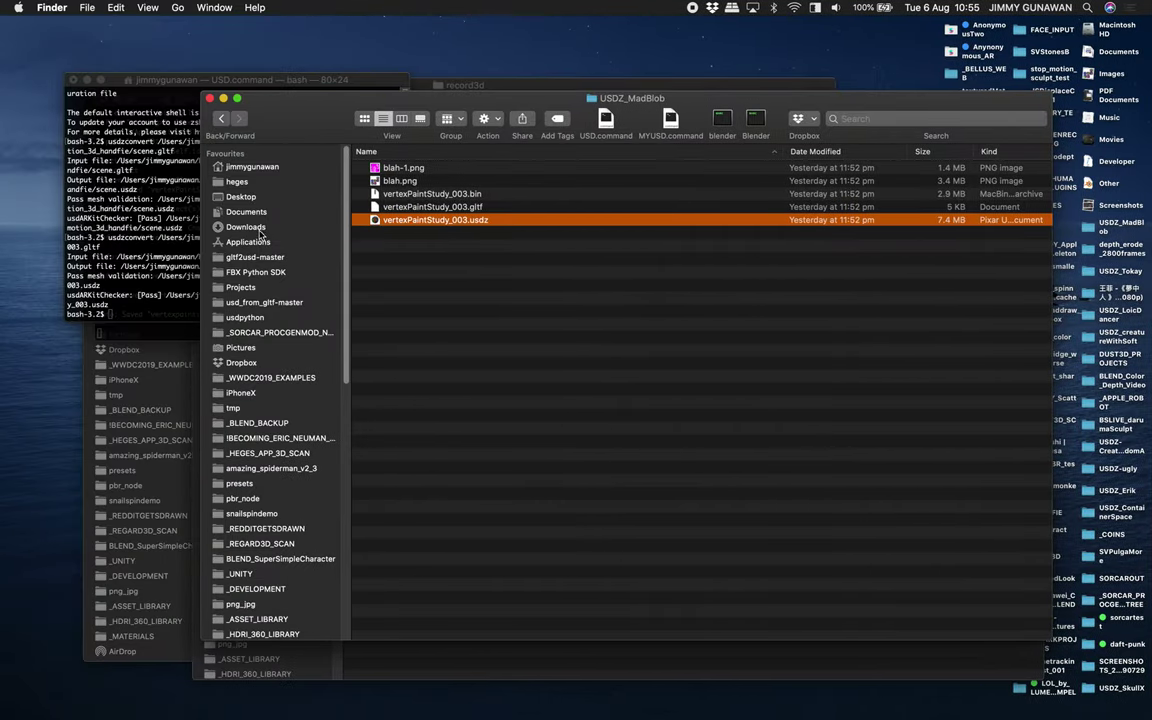
left_click(258, 229)
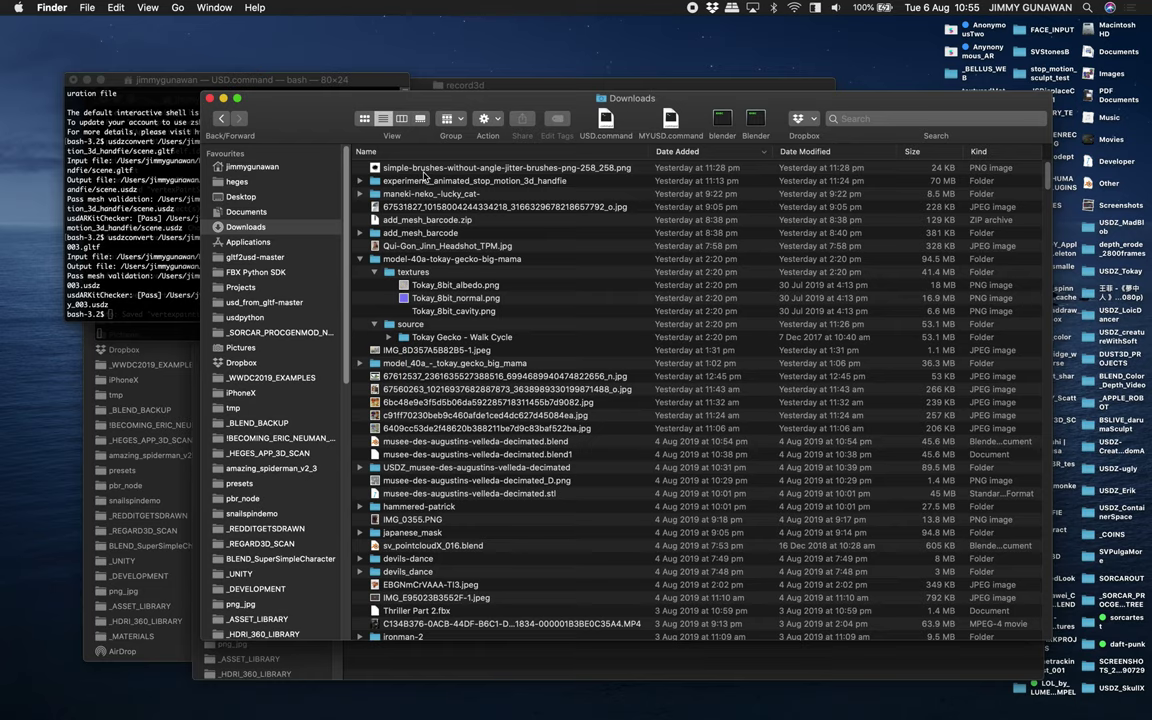
left_click(447, 169)
key("ctrl+Right")
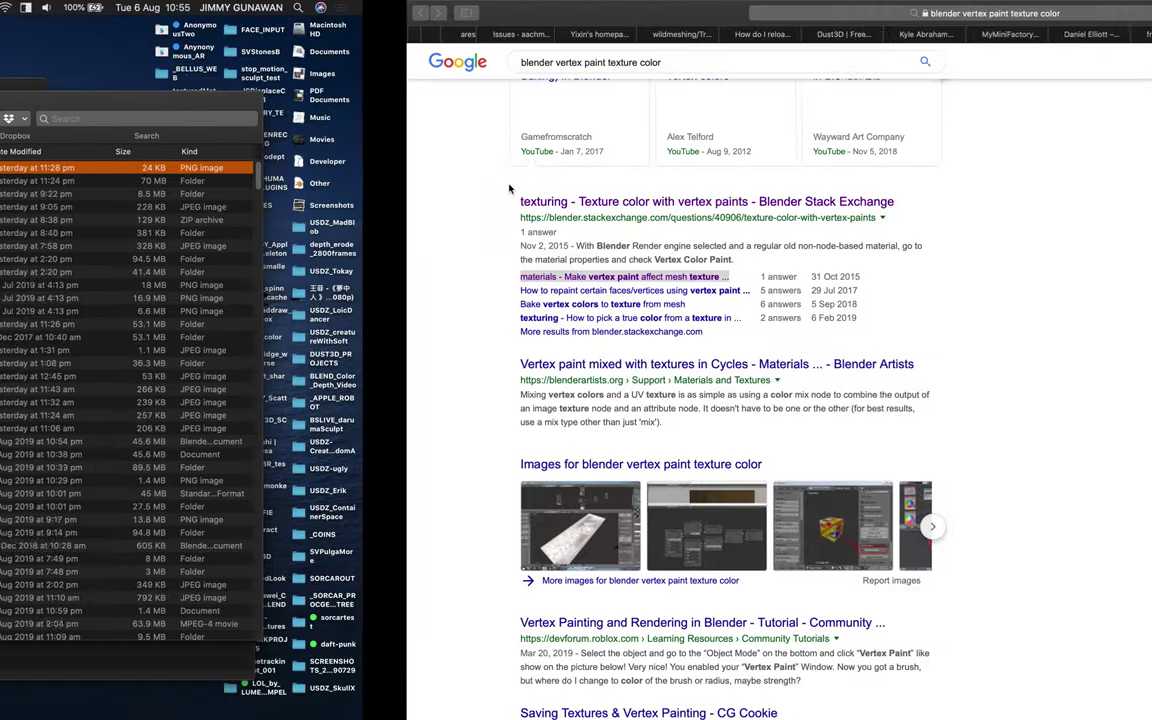
key("ctrl+Right")
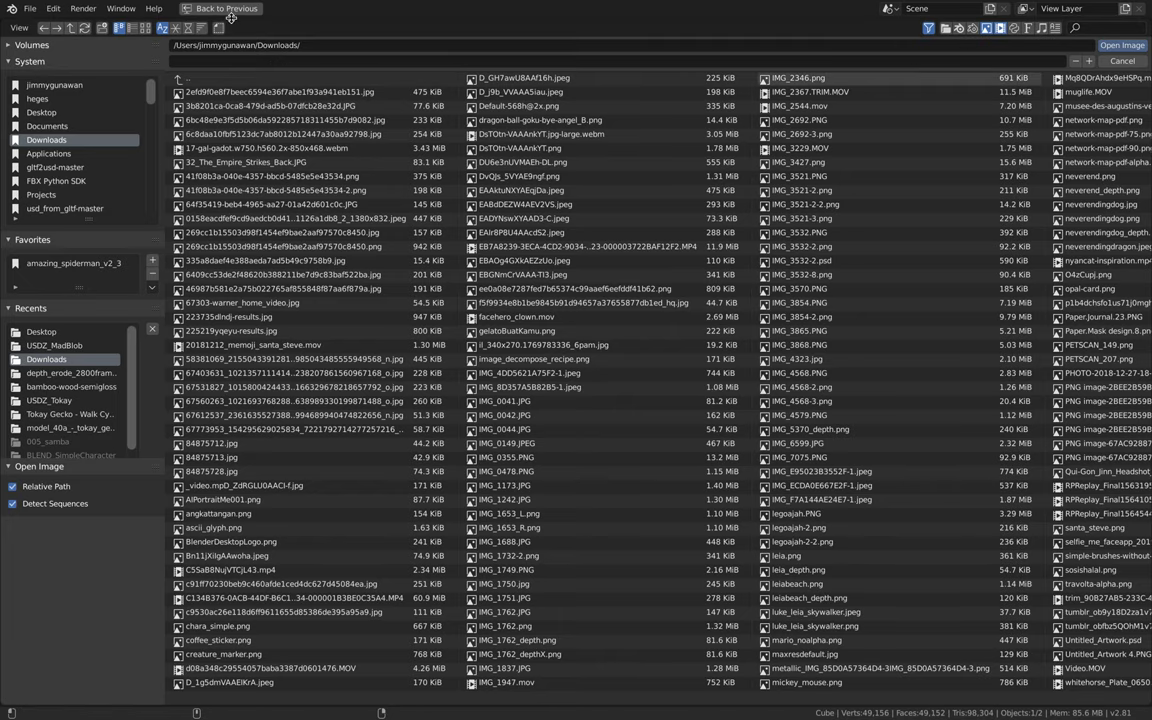
Sort the files by modification date and load the simple-brushes-without-angle-jitter PNG as the brush texture image.
left_click(187, 28)
double_click(184, 91)
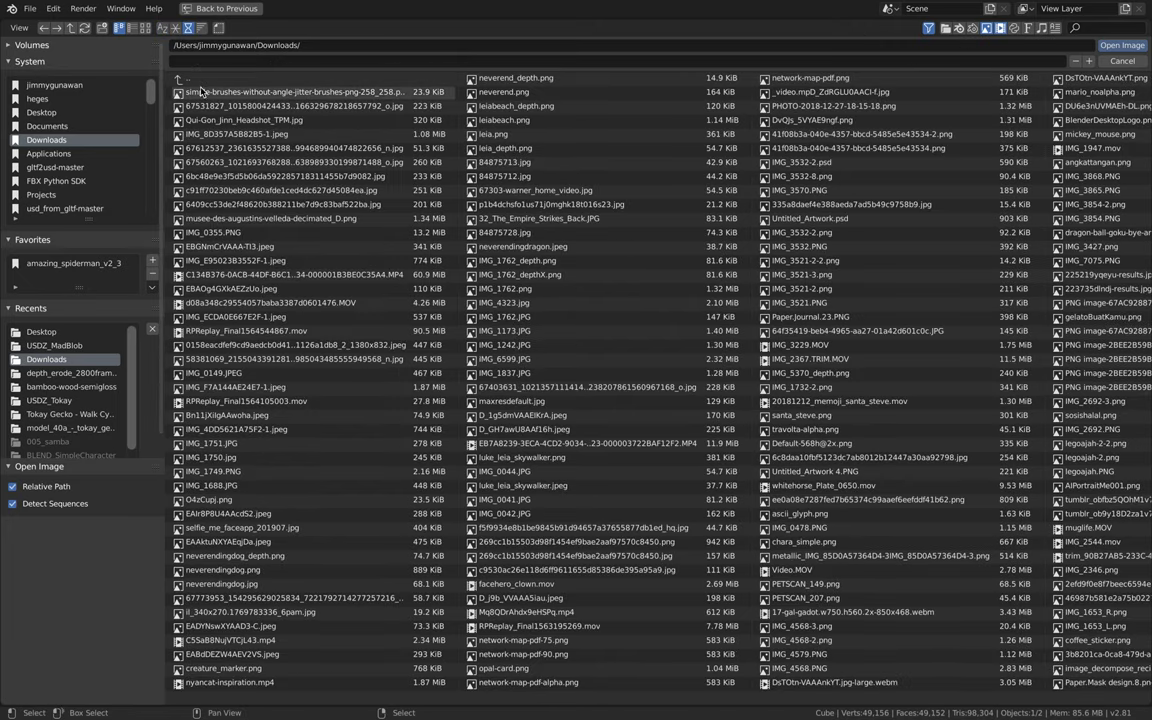
scroll(681, 458, "down", 2)
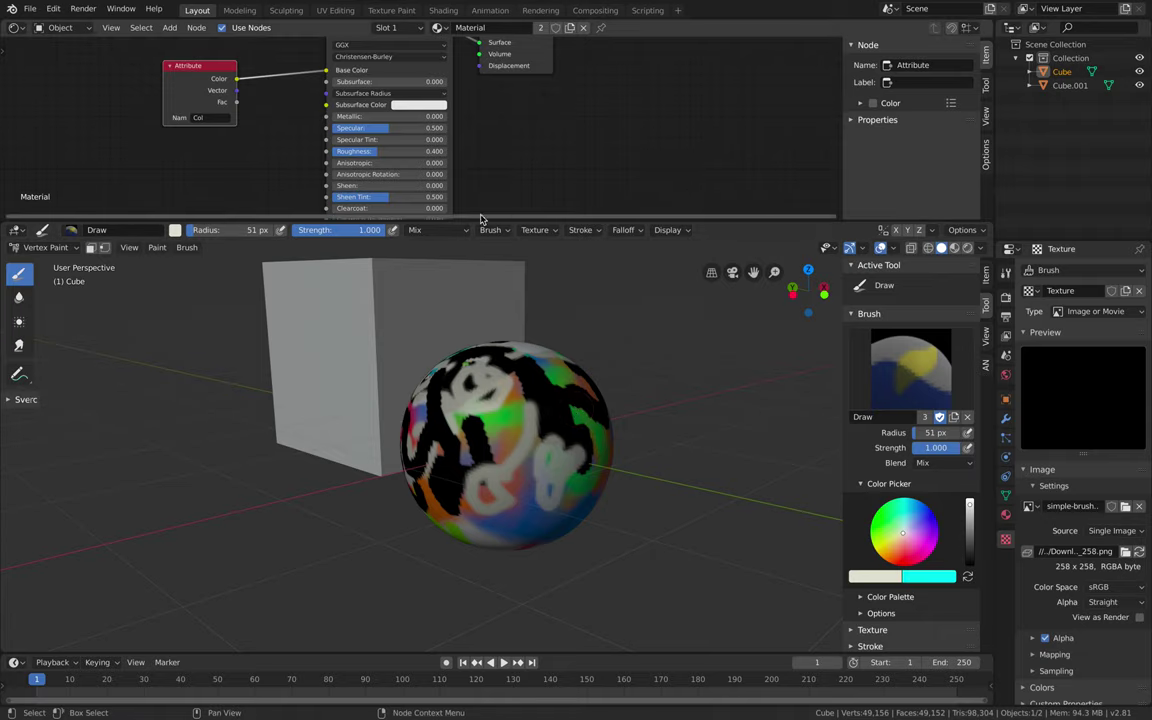
left_click(535, 230)
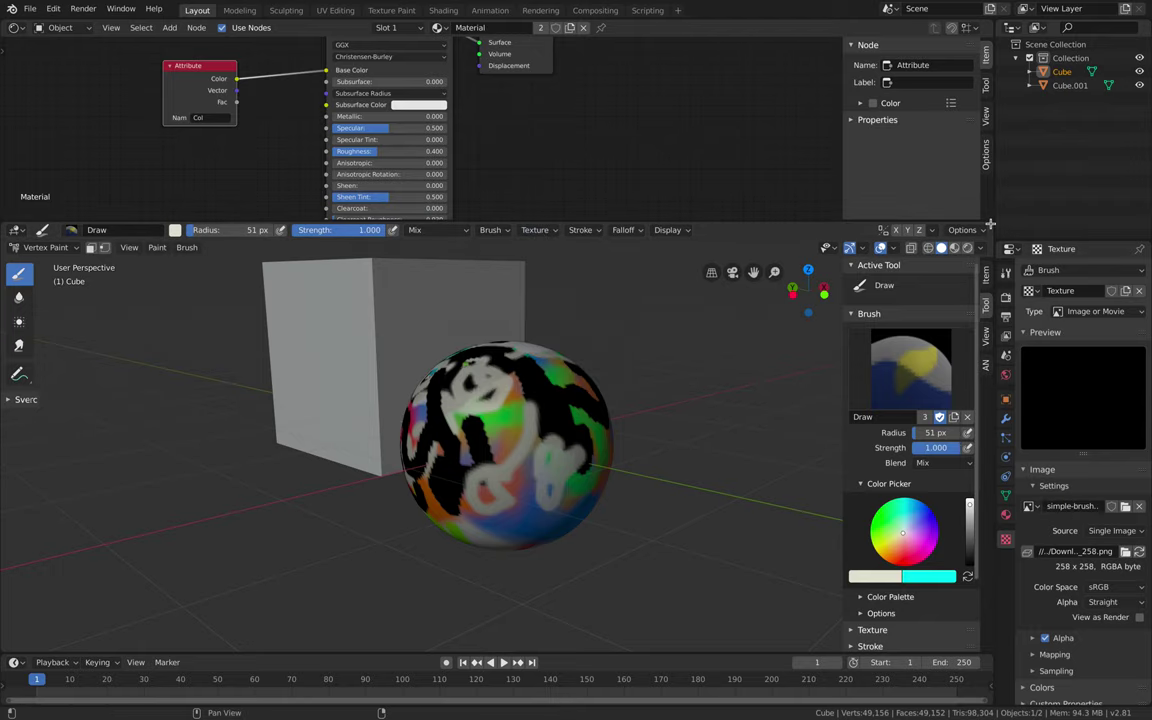
Split the 3D viewport and show the loaded splatter brush image in an Image Editor beside it.
left_click_drag(983, 235, 632, 233)
left_click(634, 232)
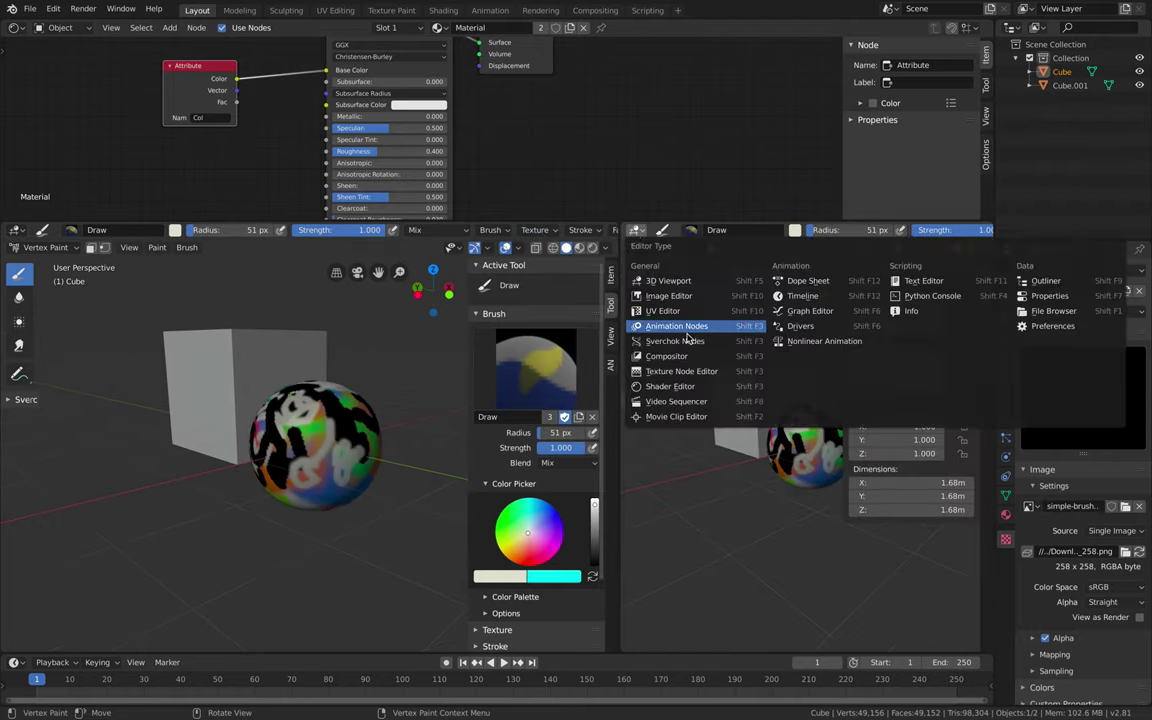
left_click(660, 290)
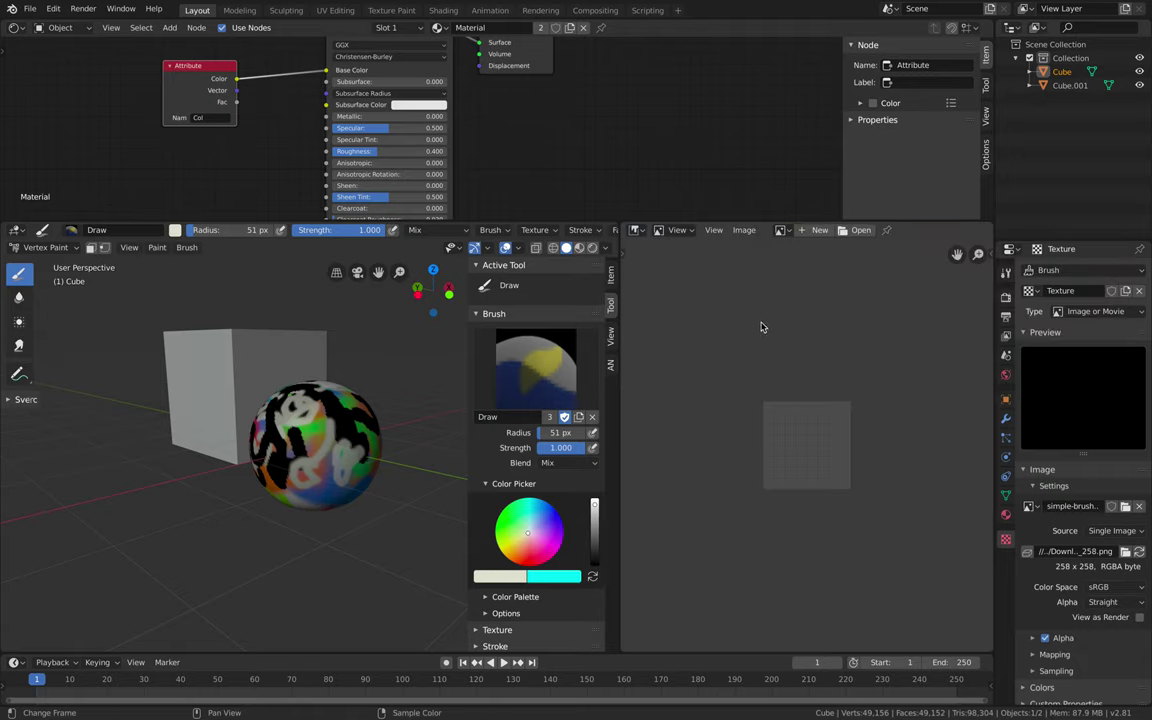
left_click(781, 230)
left_click(805, 260)
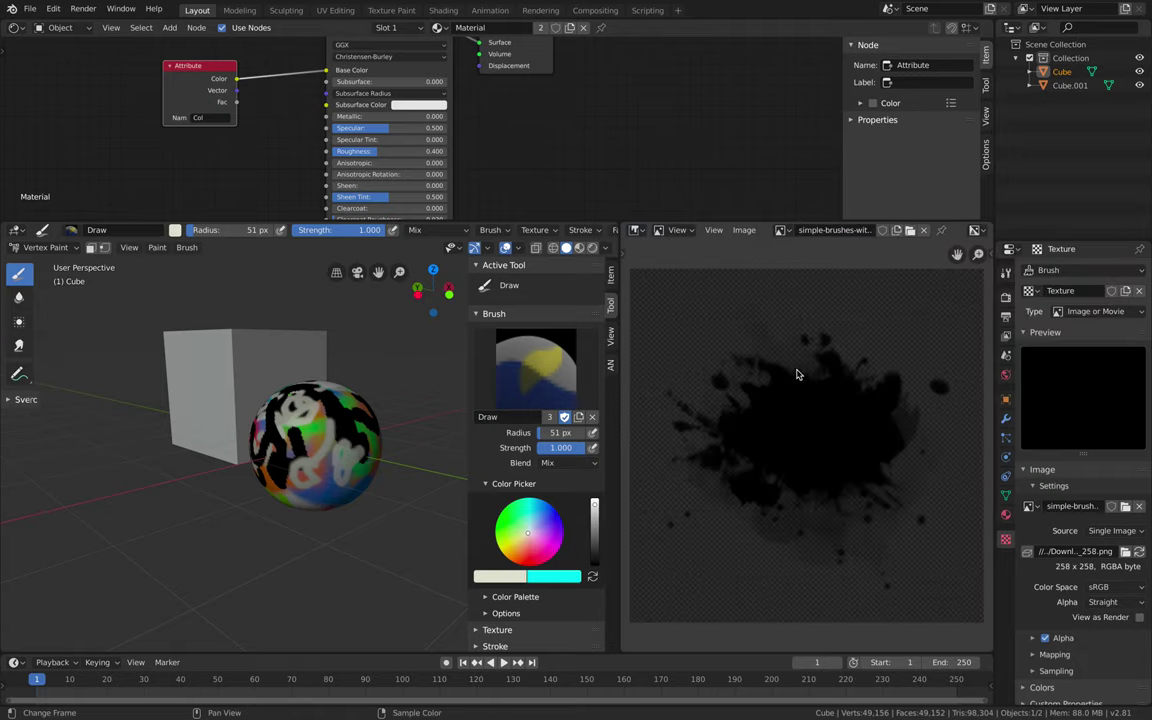
scroll(798, 390, "down", 2)
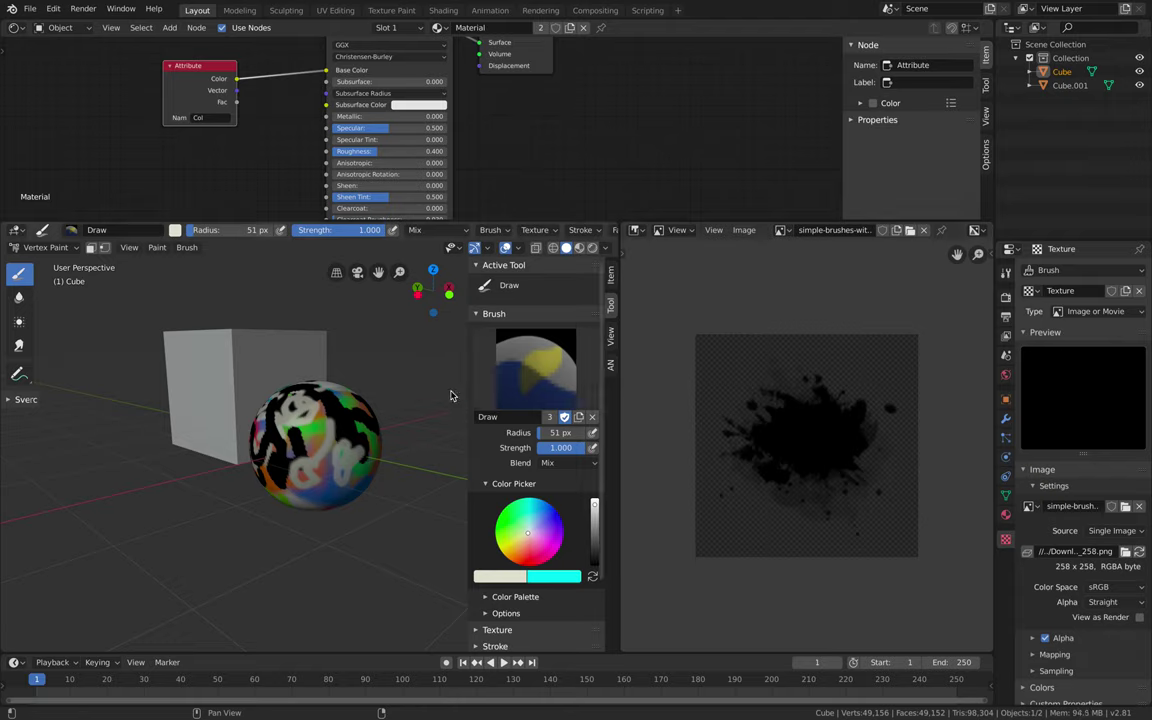
Paint black splatter strokes over the coloured areas of the sphere with the textured brush.
mouse_move(330, 430)
middle_mouse_down()
mouse_move(258, 426)
mouse_move(268, 436)
middle_mouse_up()
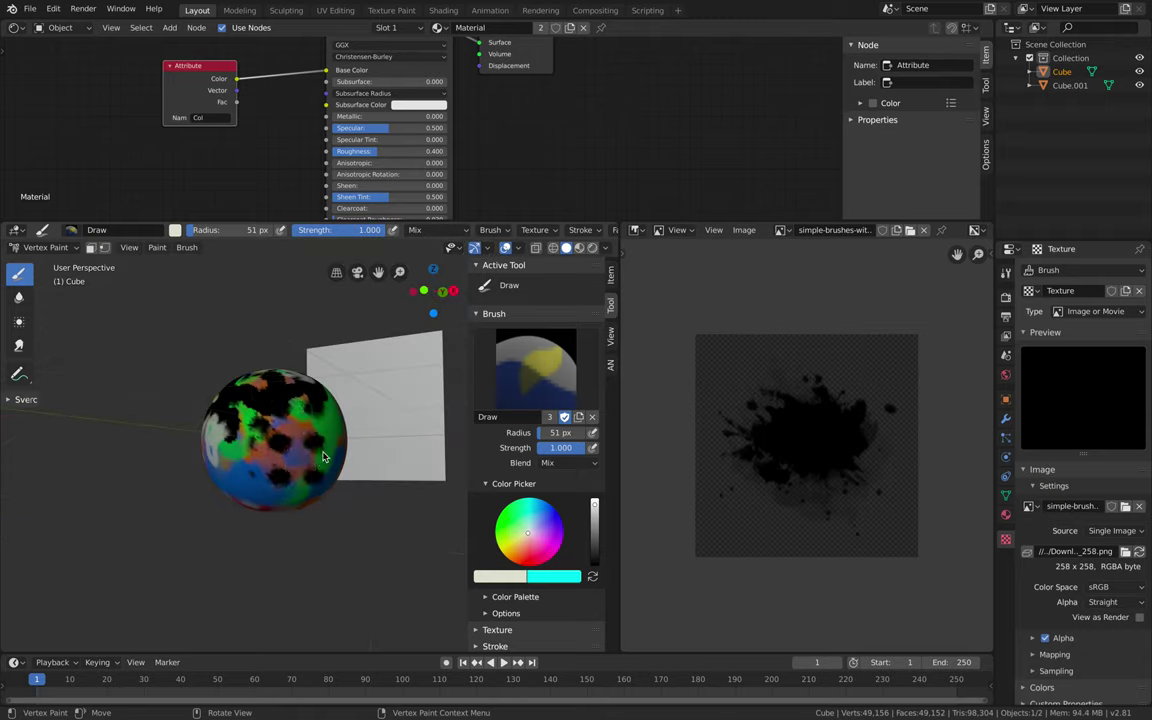
middle_click_drag(305, 399, 420, 321)
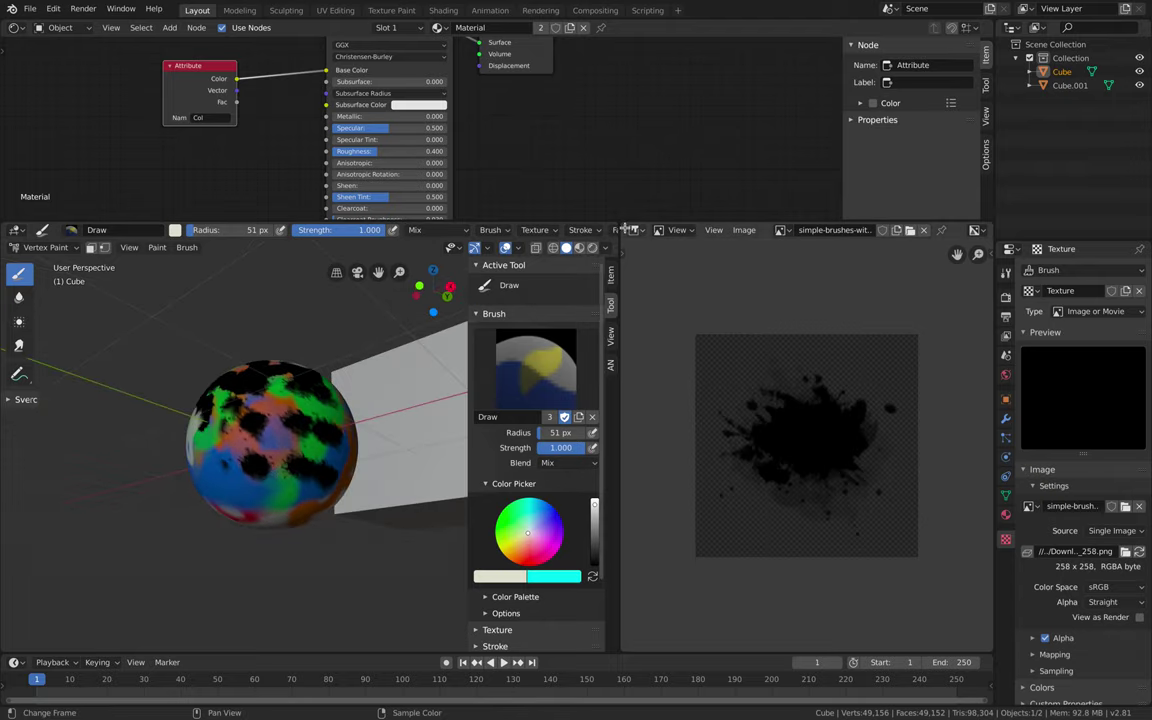
Close the Image Editor area by merging it back into the 3D viewport, and save the file.
left_click_drag(617, 225, 626, 289)
middle_click_drag(625, 289, 571, 329)
key("ctrl+s")
Set the brush texture mapping to Random and paint splatter strokes over the blue and off-white areas of the sphere.
left_click(555, 232)
left_click(565, 271)
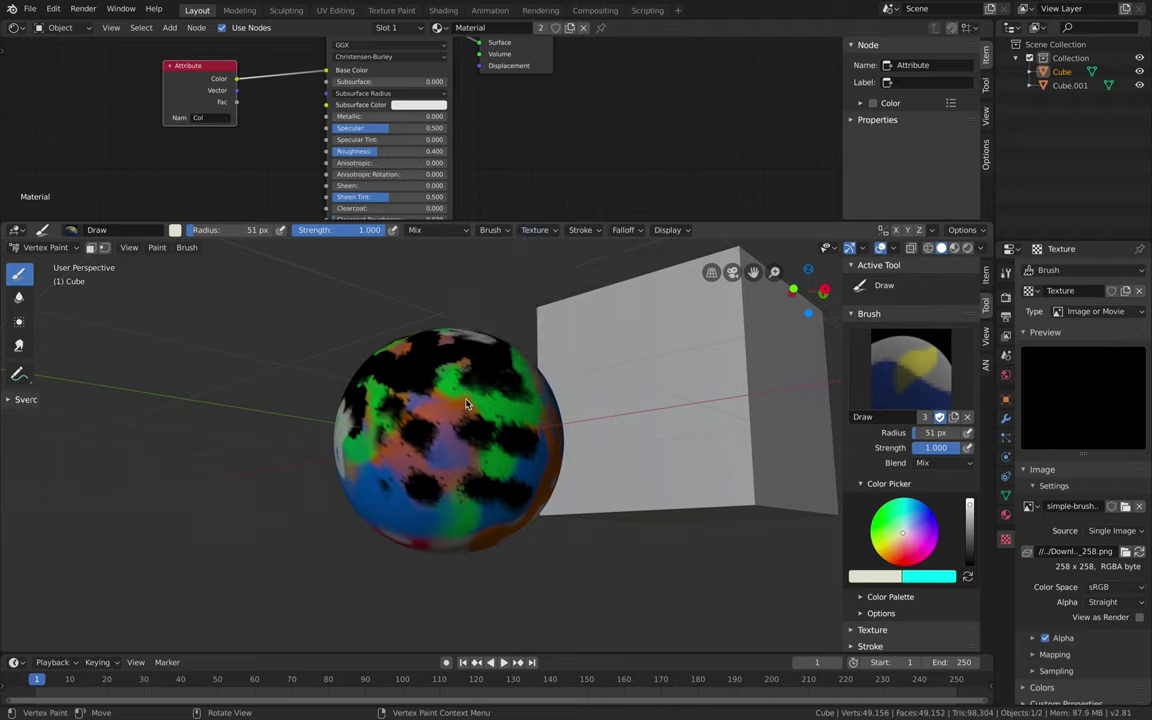
middle_click_drag(365, 453, 425, 476)
left_click_drag(392, 494, 372, 472)
mouse_move(380, 485)
middle_mouse_down()
mouse_move(422, 481)
mouse_move(500, 440)
middle_mouse_up()
mouse_move(400, 430)
left_mouse_down()
mouse_move(432, 463)
mouse_move(434, 402)
left_mouse_up()
mouse_move(435, 402)
middle_mouse_down()
mouse_move(400, 372)
mouse_move(458, 365)
mouse_move(511, 377)
mouse_move(458, 384)
middle_mouse_up()
Turn on the Random angle option of the brush texture and paint black splatters on the sphere's lower blue and white areas.
left_click(535, 230)
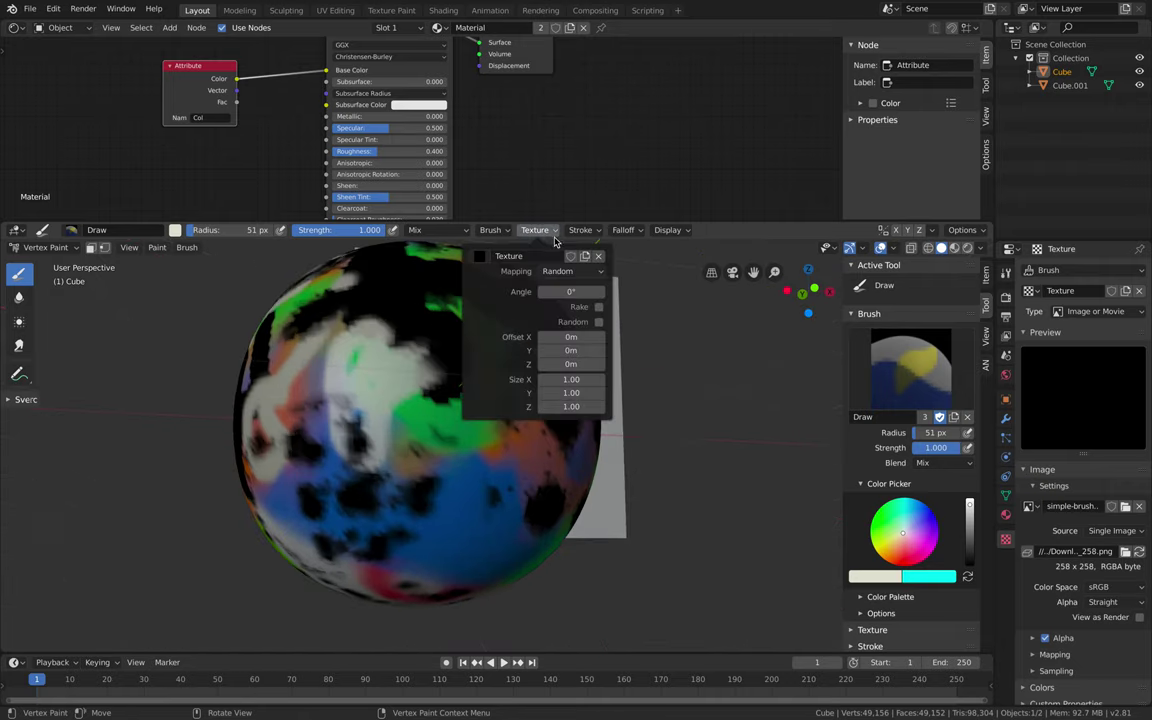
left_click(598, 322)
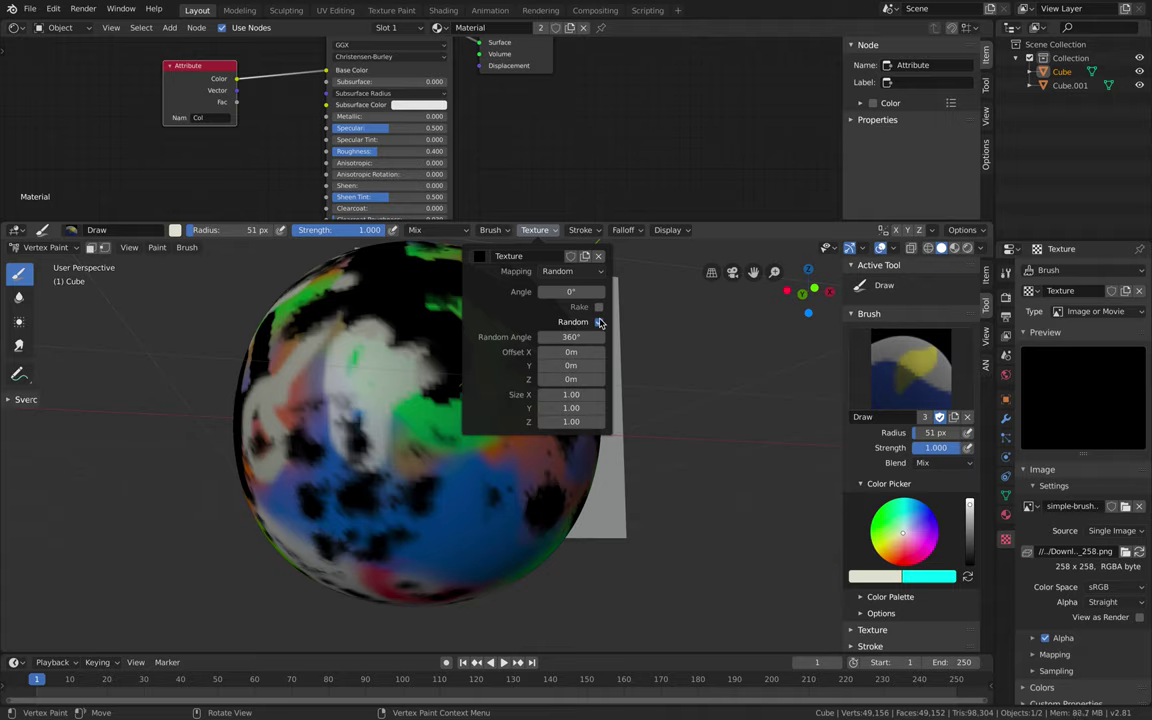
scroll(408, 450, "down", 4)
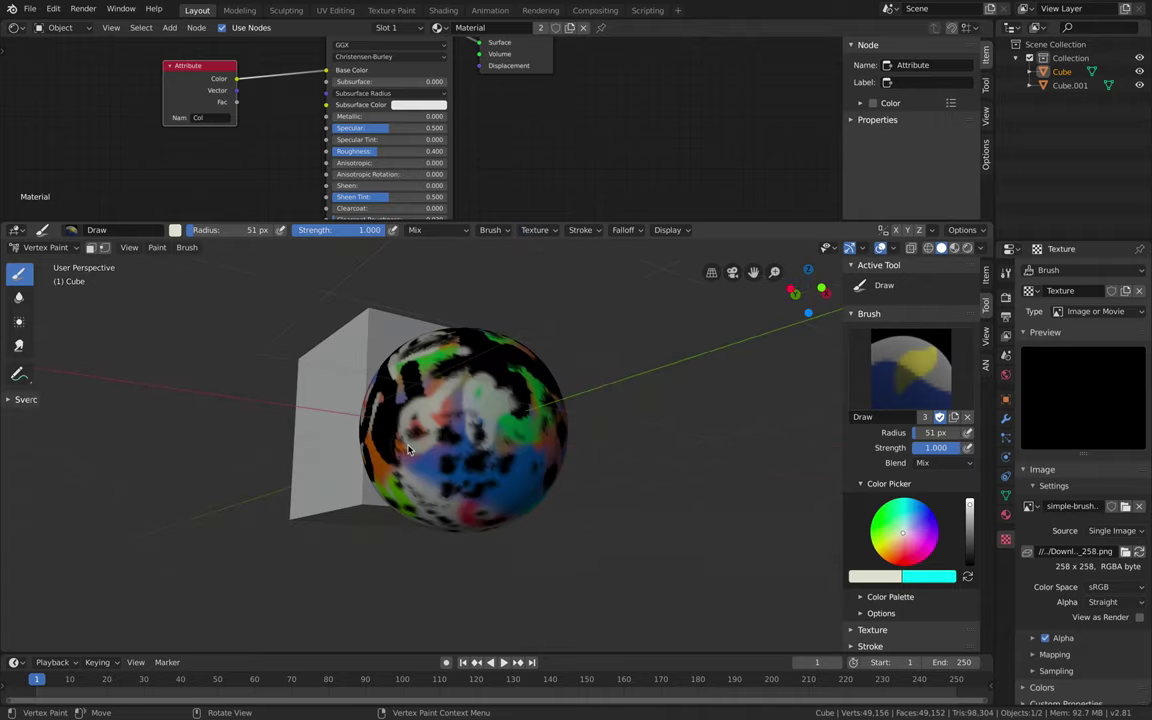
scroll(428, 433, "up", 2)
middle_click_drag(468, 432, 400, 410)
mouse_move(440, 452)
middle_mouse_down()
mouse_move(430, 380)
mouse_move(447, 422)
middle_mouse_up()
mouse_move(447, 422)
left_mouse_down()
mouse_move(463, 446)
mouse_move(440, 440)
left_mouse_up()
middle_click_drag(432, 411, 453, 418)
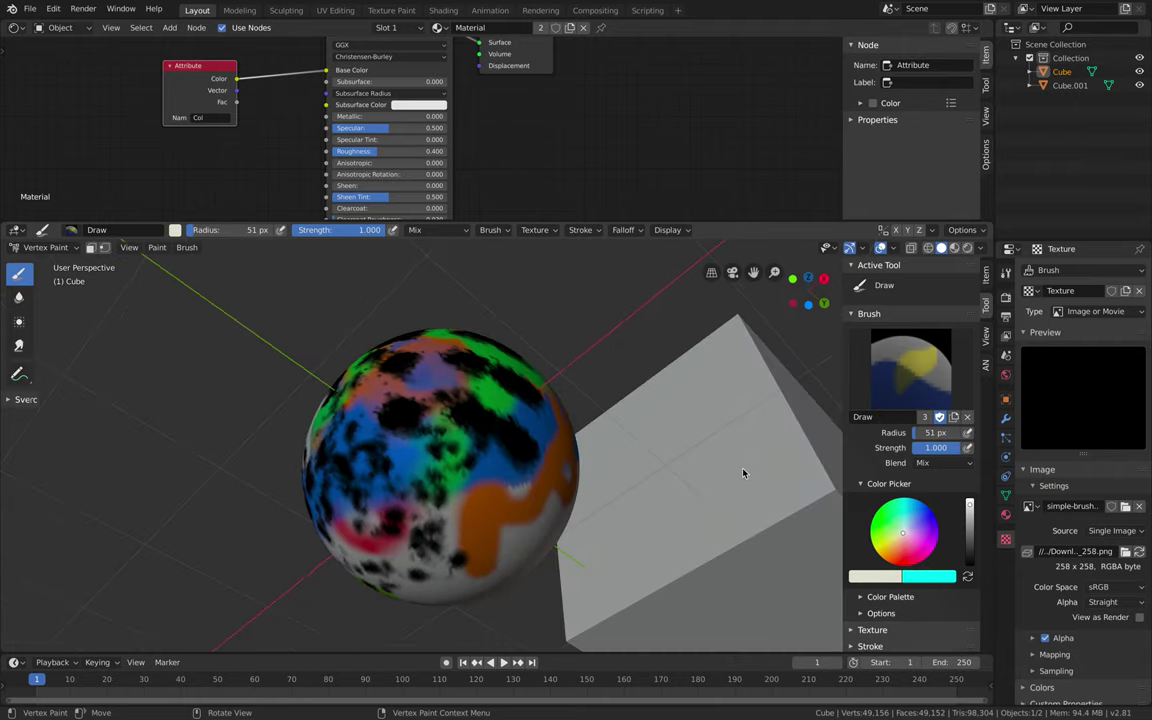
Set the brush colour to orange-red and paint with the splatter texture on the sphere.
left_click(175, 230)
left_click(205, 128)
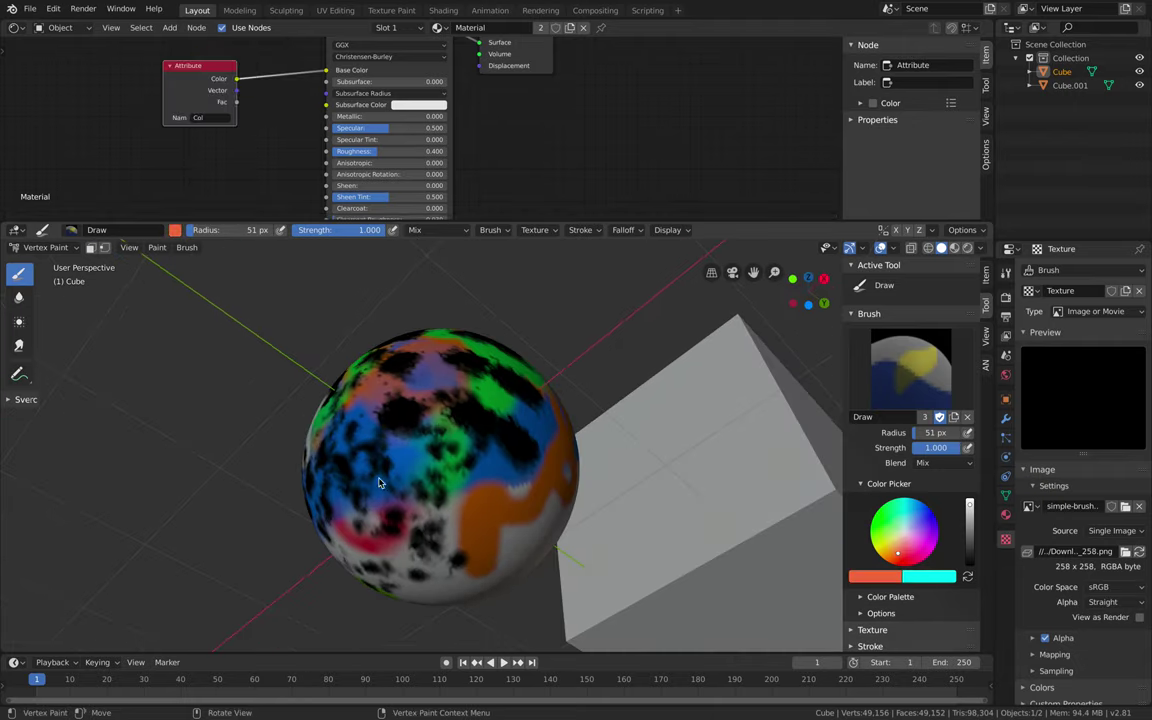
mouse_move(444, 441)
middle_mouse_down()
mouse_move(408, 428)
mouse_move(362, 340)
mouse_move(450, 398)
mouse_move(428, 444)
middle_mouse_up()
middle_click_drag(420, 400, 450, 390)
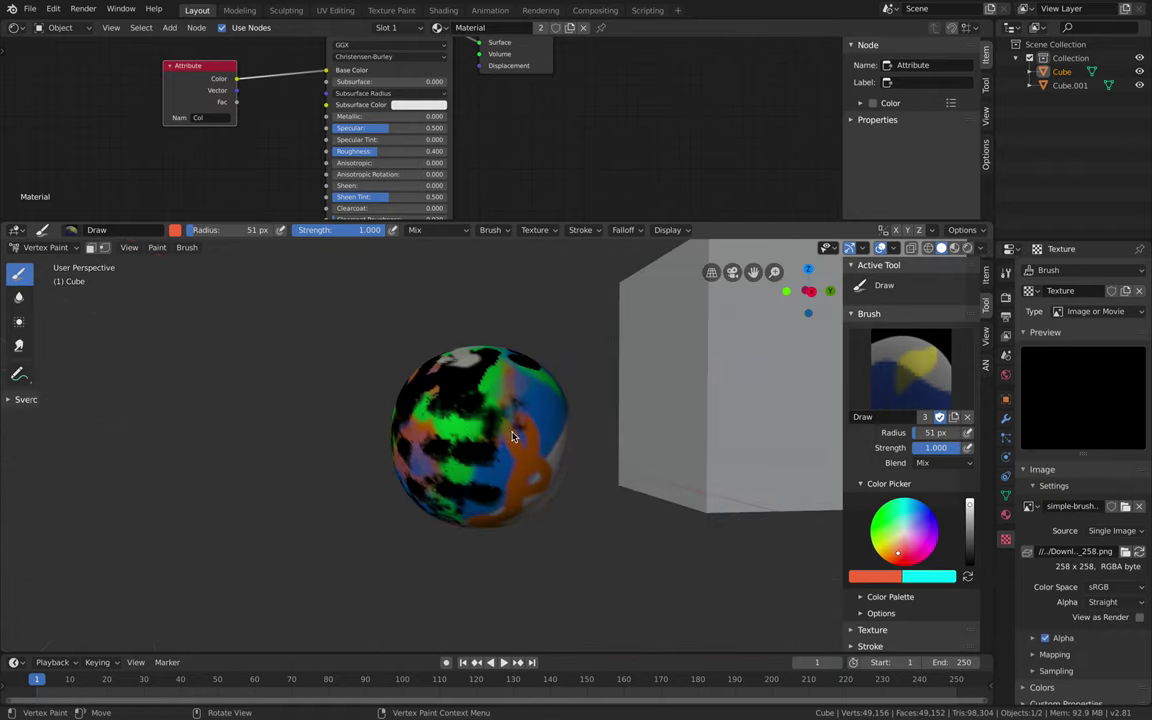
Widen the Properties editor and expand the Colors settings of the brush texture.
scroll(1085, 420, "down", 1)
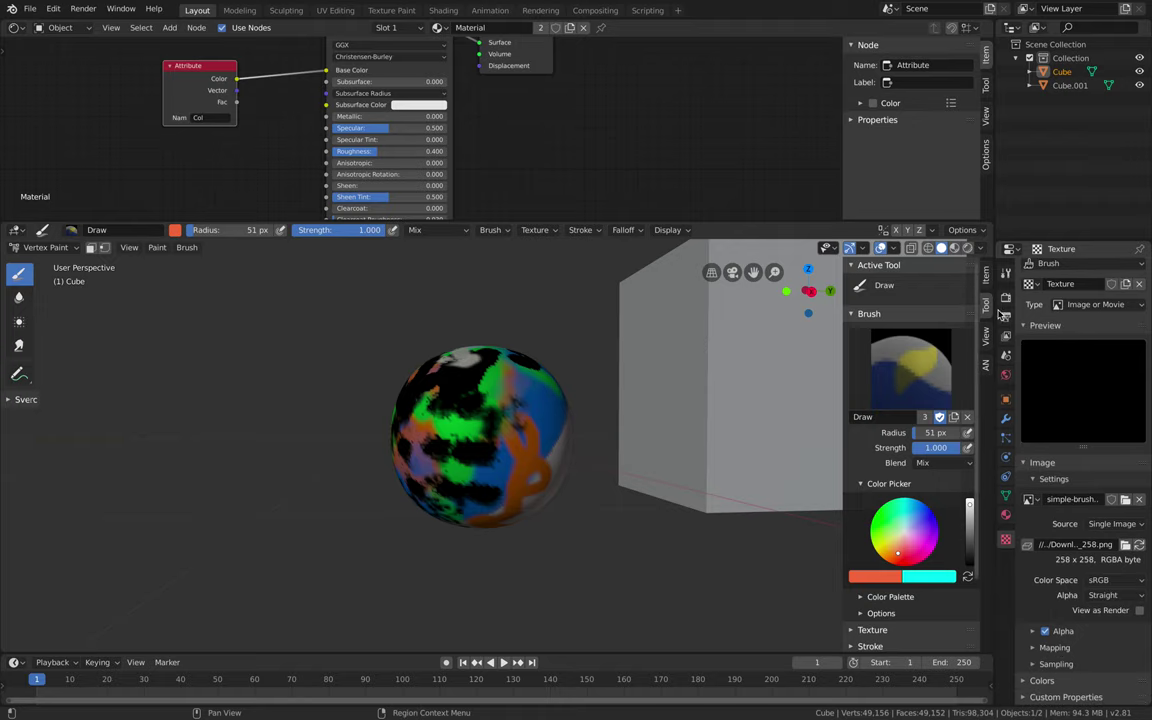
left_click_drag(995, 216, 903, 216)
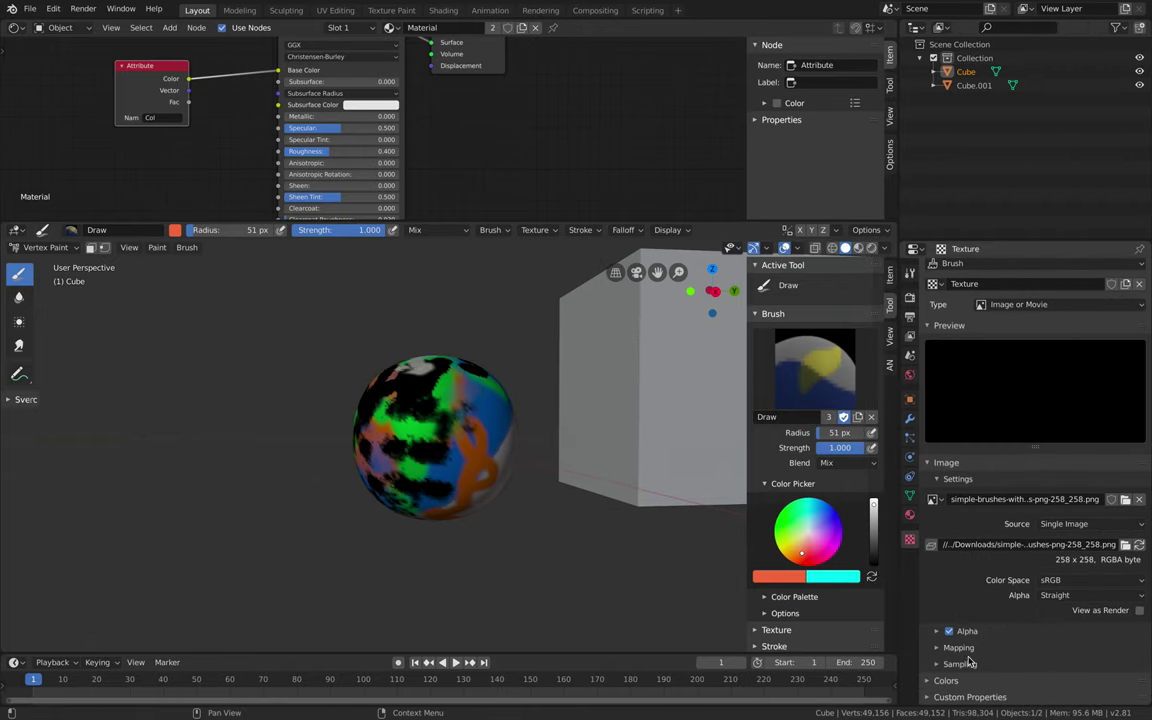
left_click(966, 681)
scroll(970, 681, "down", 4)
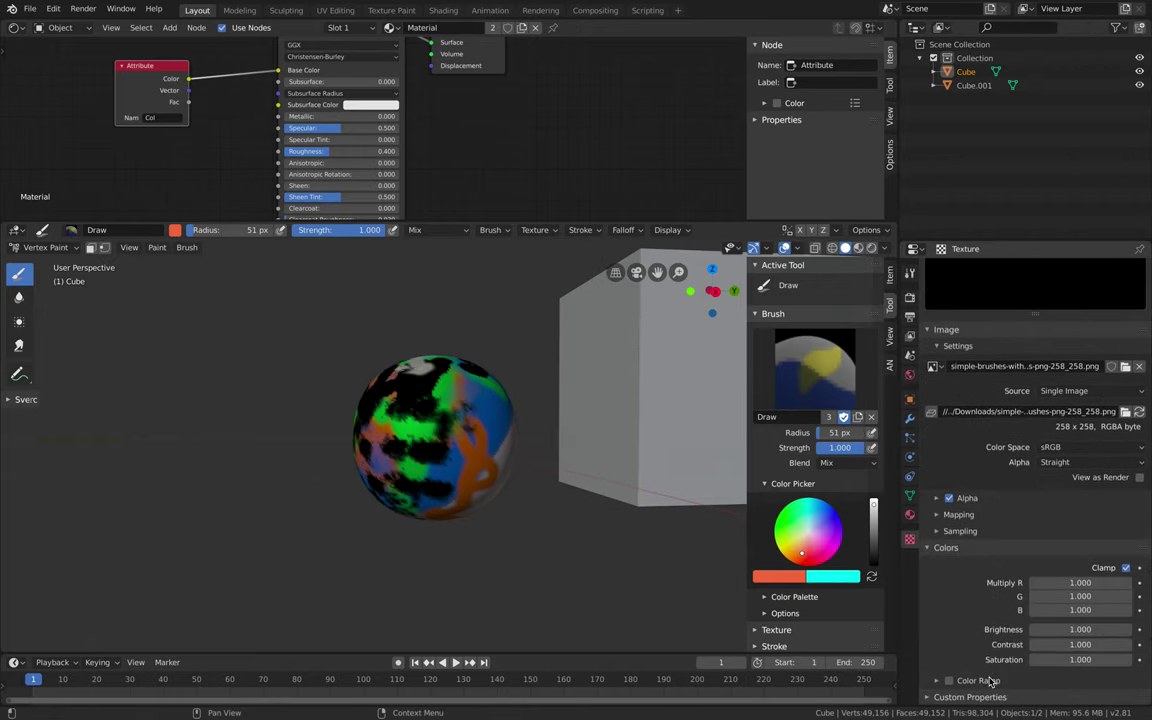
Enable the brush texture's Color Ramp and paint orange-red splatters on the white side of the sphere.
left_click(950, 681)
mouse_move(432, 405)
middle_mouse_down()
mouse_move(422, 376)
mouse_move(376, 396)
mouse_move(478, 406)
mouse_move(491, 494)
mouse_move(407, 422)
middle_mouse_up()
mouse_move(407, 422)
left_mouse_down()
mouse_move(412, 366)
mouse_move(434, 400)
left_mouse_up()
scroll(435, 393, "up", 2)
scroll(433, 388, "down", 2)
middle_click_drag(448, 308, 457, 338)
left_click_drag(457, 338, 437, 375)
scroll(1006, 380, "up", 4)
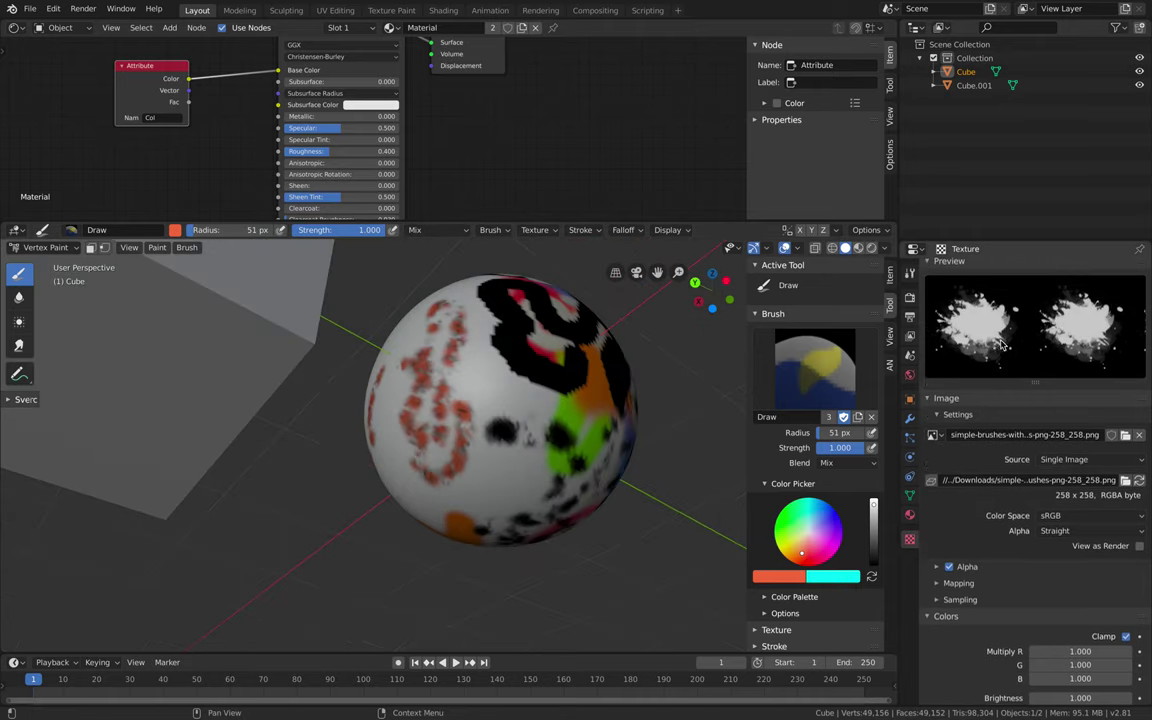
Disable the texture's Color Ramp, paint a comparison stroke on the sphere's white side, and re-enable the Color Ramp.
scroll(1010, 407, "down", 4)
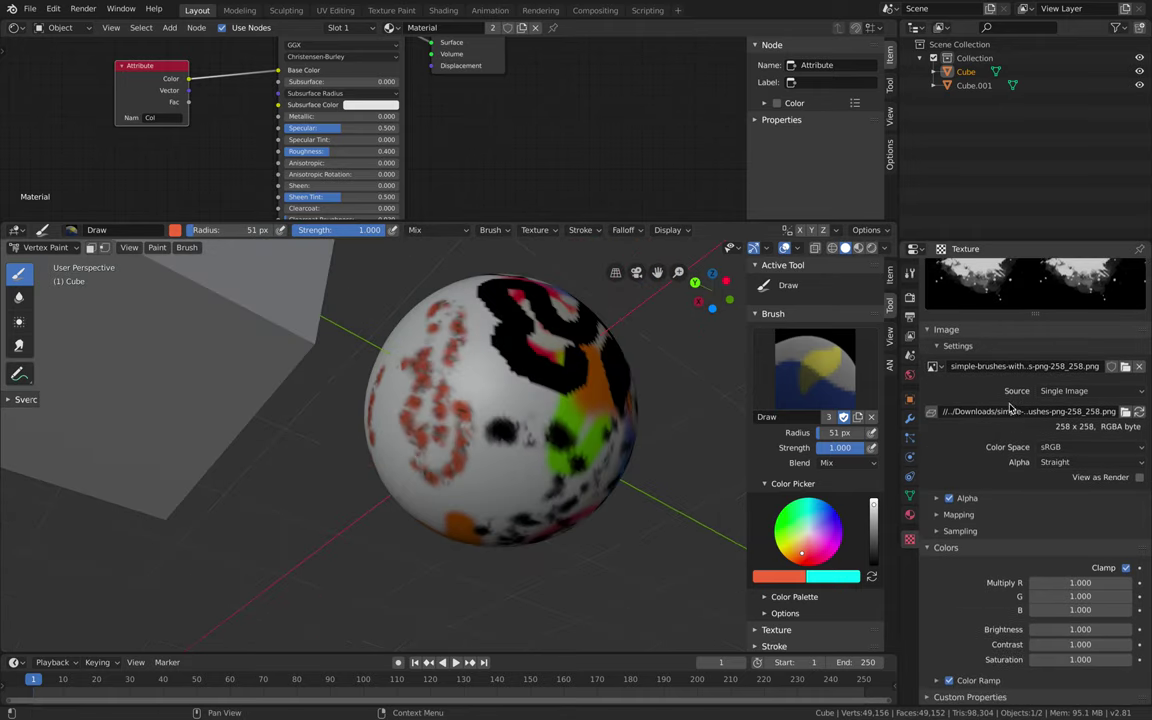
left_click(954, 683)
left_click_drag(535, 468, 458, 436)
left_click(954, 684)
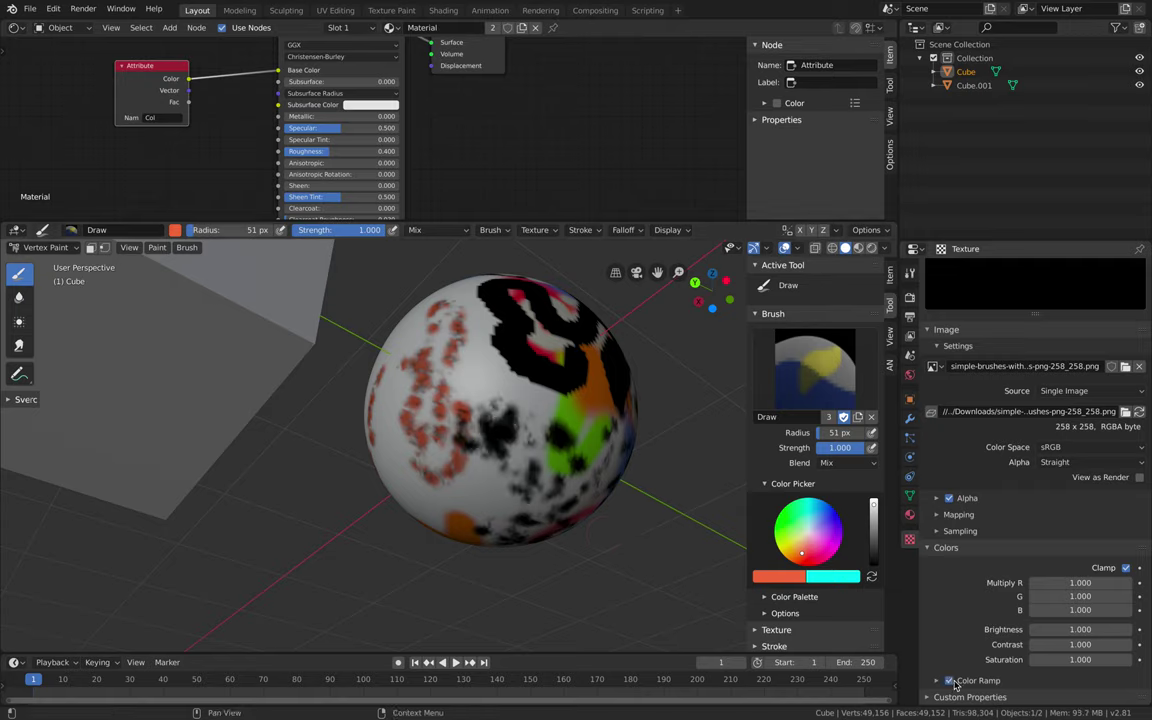
Expand the Color Ramp settings, try moving the white stop to about 0.88, and select the black stop.
left_click(962, 681)
scroll(953, 672, "down", 2)
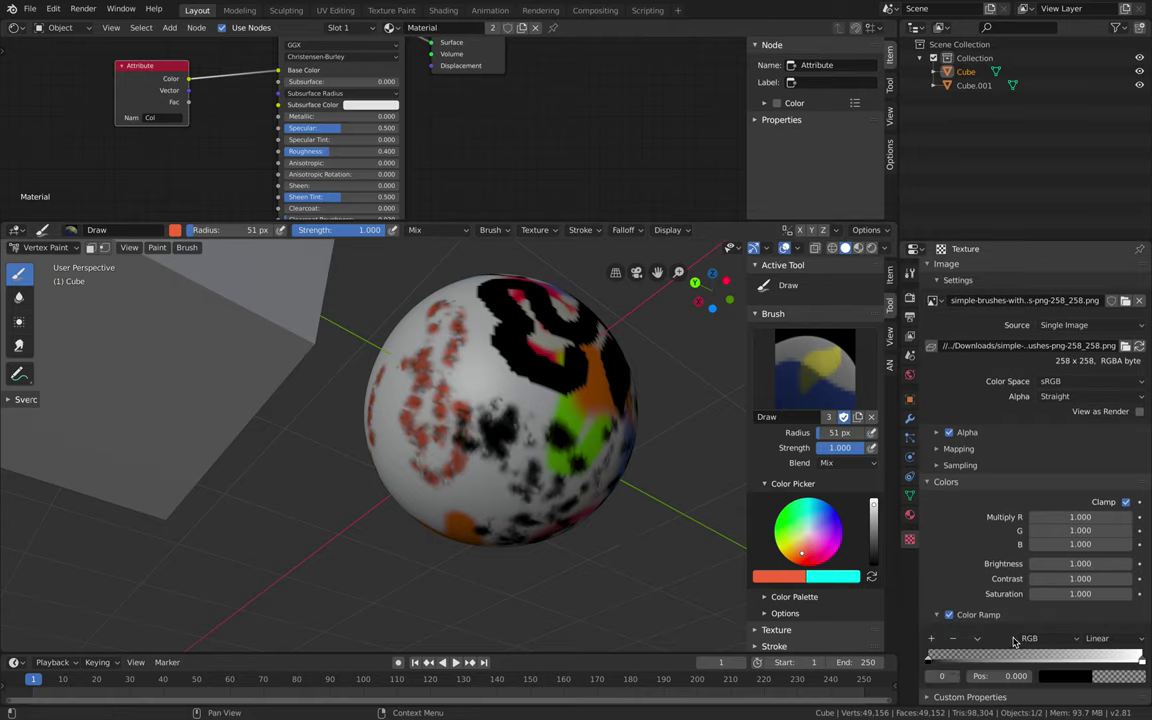
left_click(1141, 658)
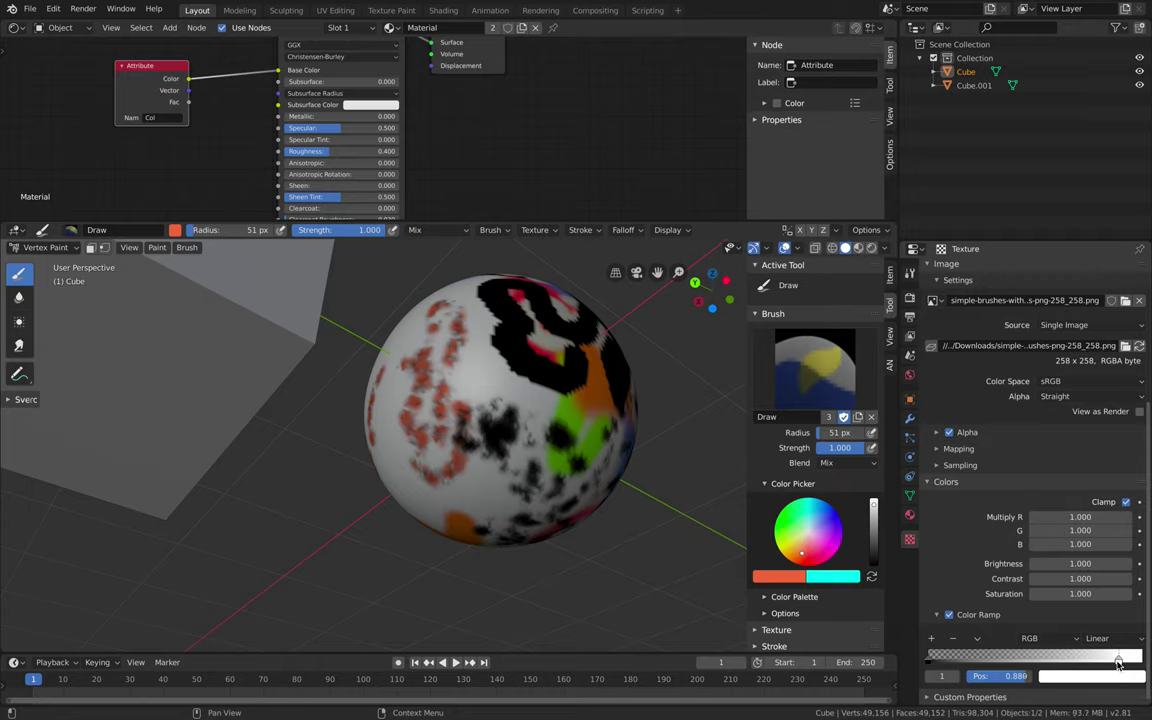
left_click(930, 660)
Paint cyan splatters on the sphere with the secondary colour, and swap back to orange-red for more splatter strokes.
mouse_move(410, 390)
middle_mouse_down()
mouse_move(445, 399)
mouse_move(446, 456)
middle_mouse_up()
key("x")
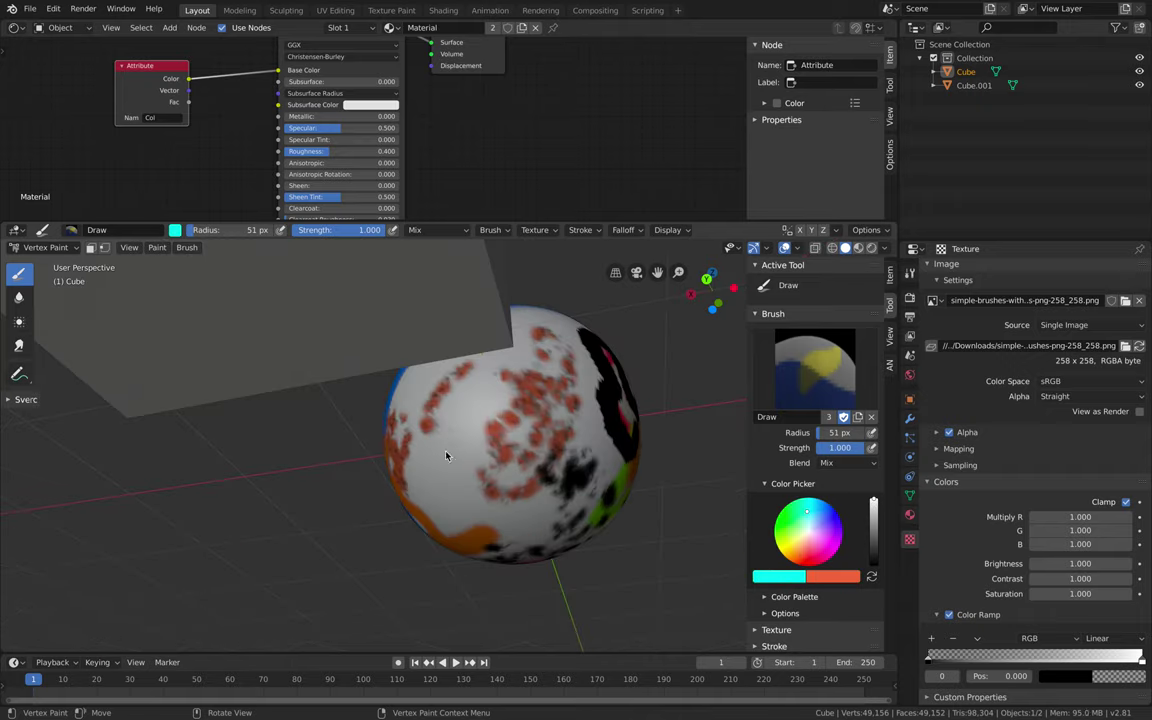
mouse_move(503, 413)
middle_mouse_down()
mouse_move(474, 384)
mouse_move(450, 432)
middle_mouse_up()
key("x")
mouse_move(442, 406)
left_mouse_down()
mouse_move(487, 450)
mouse_move(492, 437)
left_mouse_up()
Set the brush colour to magenta-red and paint splatters over the sphere's orange-red, blue and black areas.
left_click(812, 551)
left_click(817, 558)
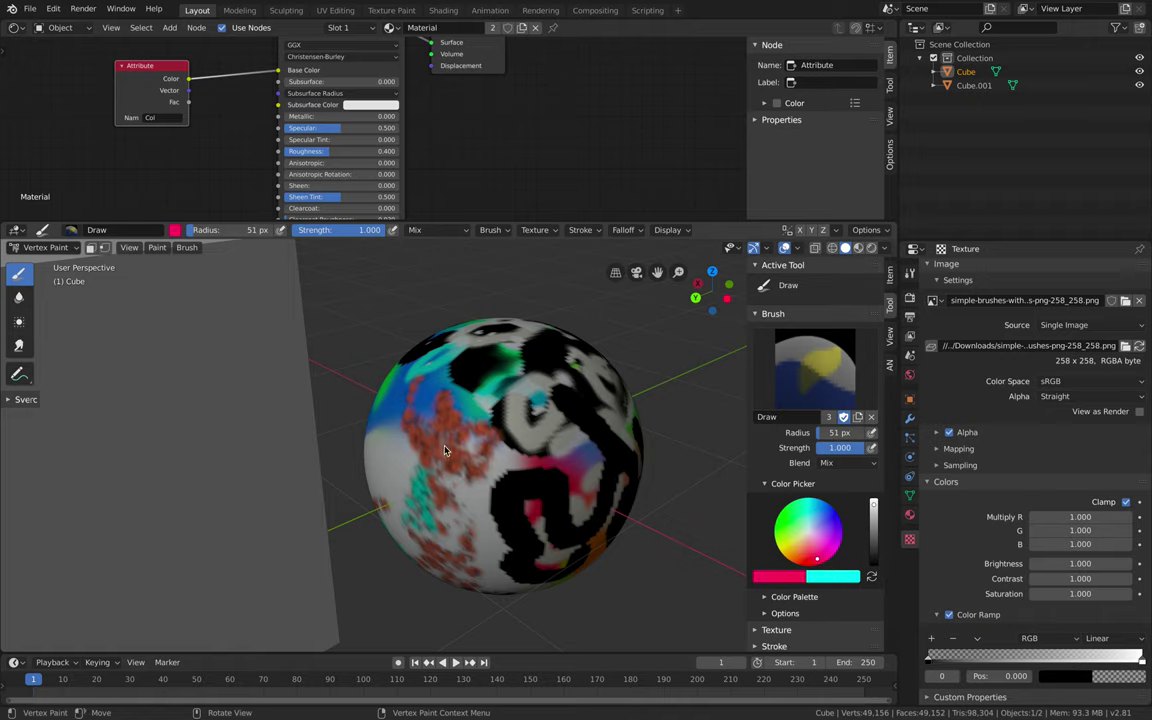
middle_click_drag(452, 468, 405, 385)
scroll(446, 420, "up", 4)
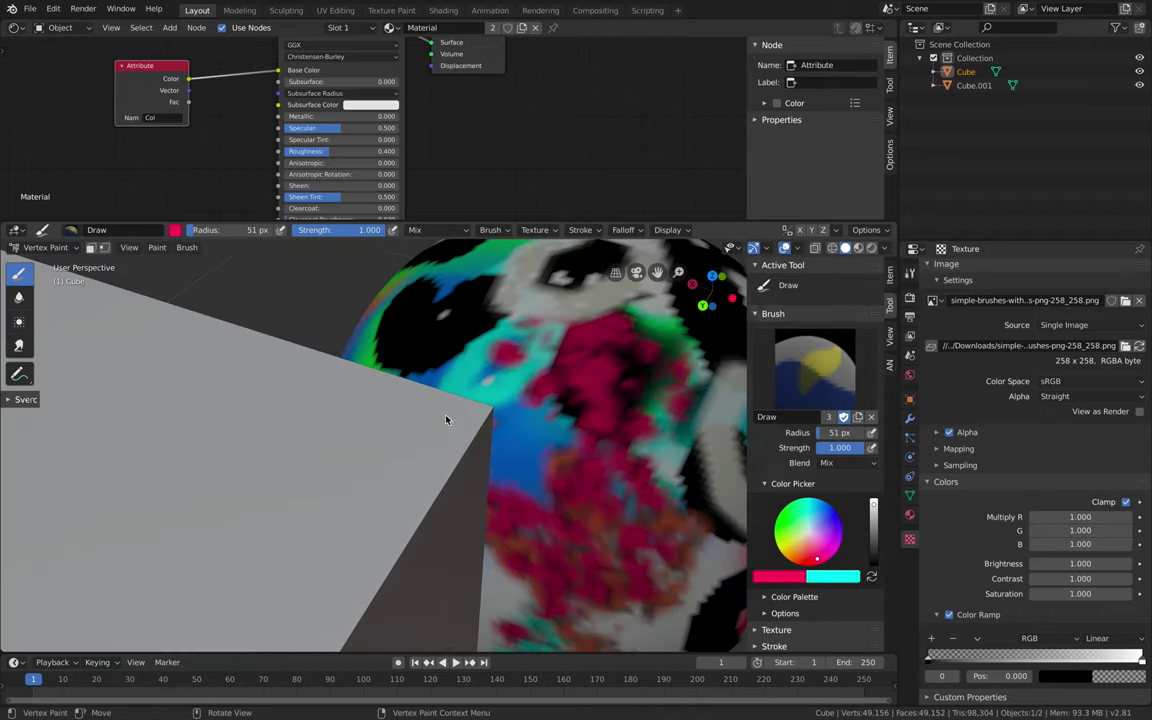
scroll(516, 446, "down", 4)
scroll(399, 480, "down", 3)
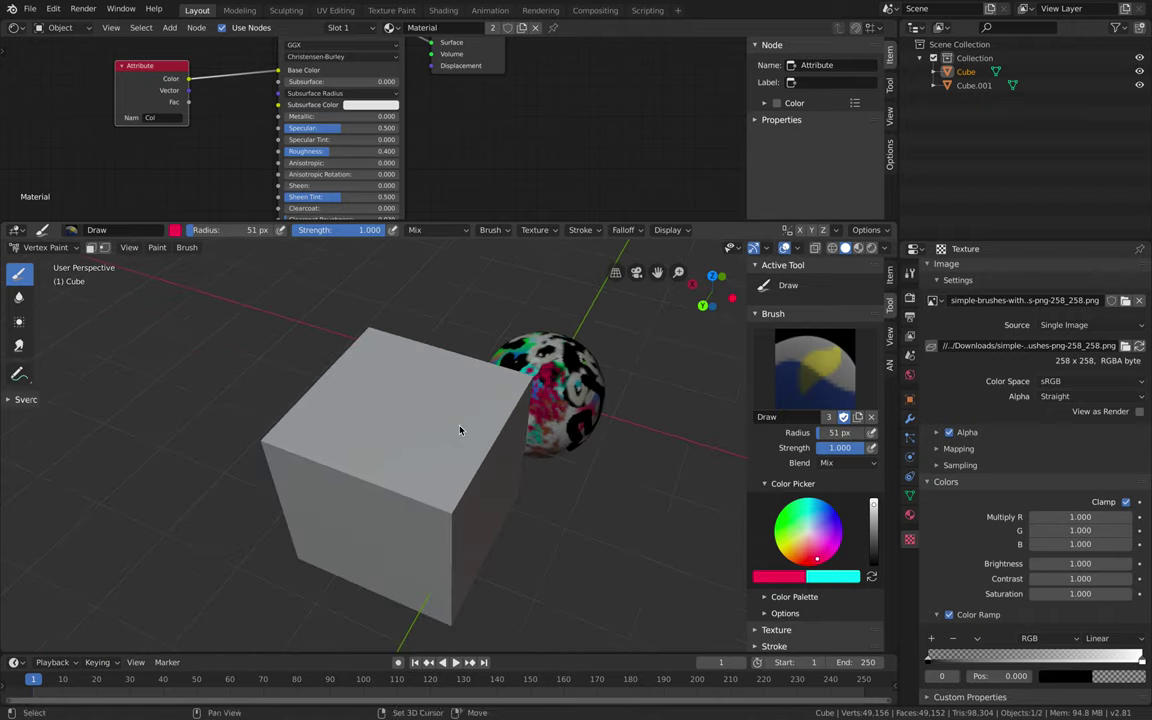
Set the brush colour to orange and try to paint on the unpainted-looking cube beside the sphere.
right_click(350, 500)
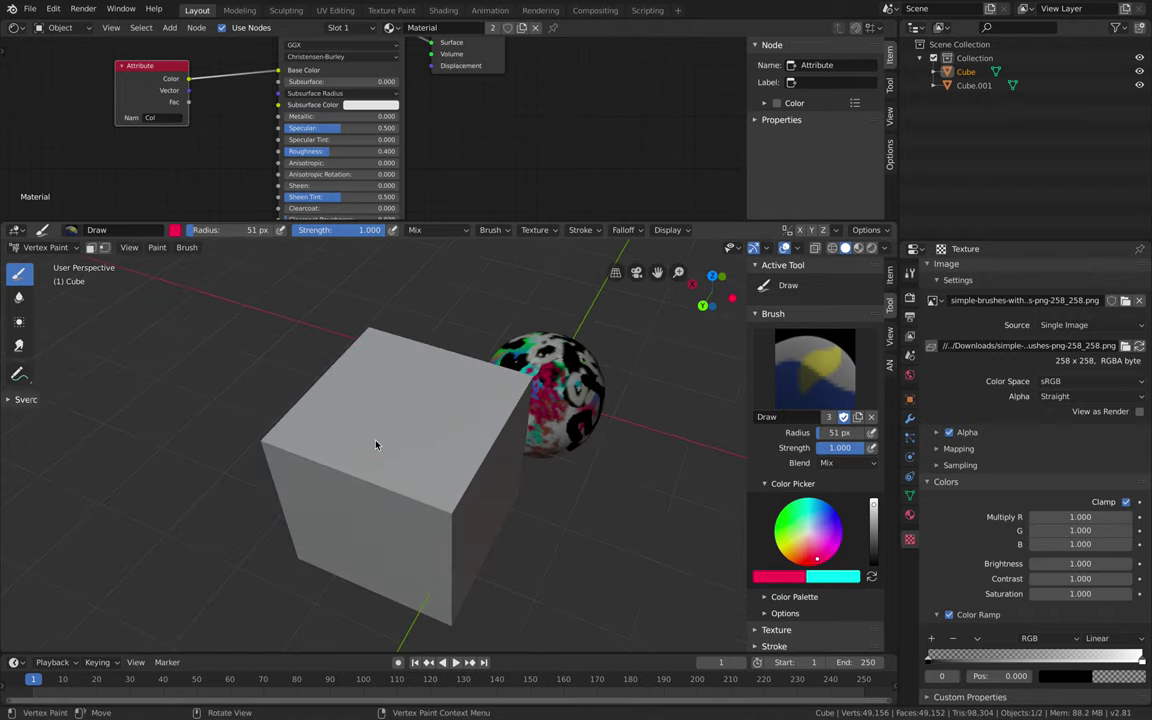
right_click(297, 448)
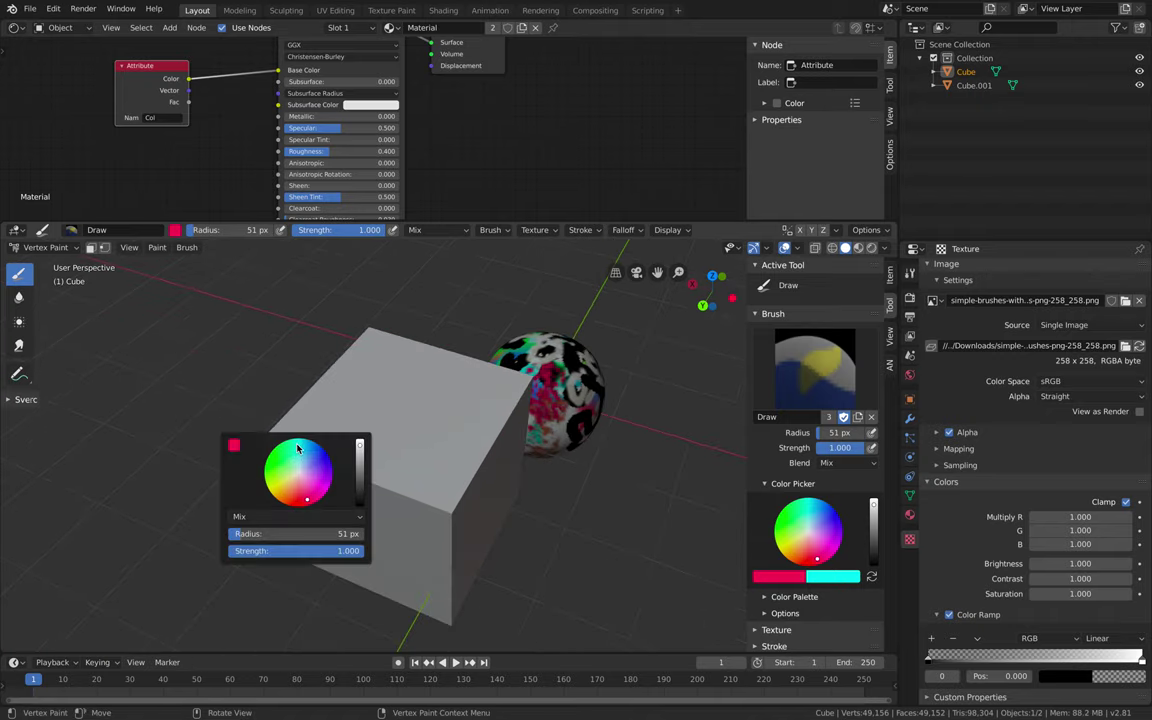
right_click(431, 398)
mouse_move(431, 435)
left_mouse_down()
mouse_move(403, 413)
mouse_move(414, 456)
left_mouse_up()
middle_click_drag(435, 505, 435, 464)
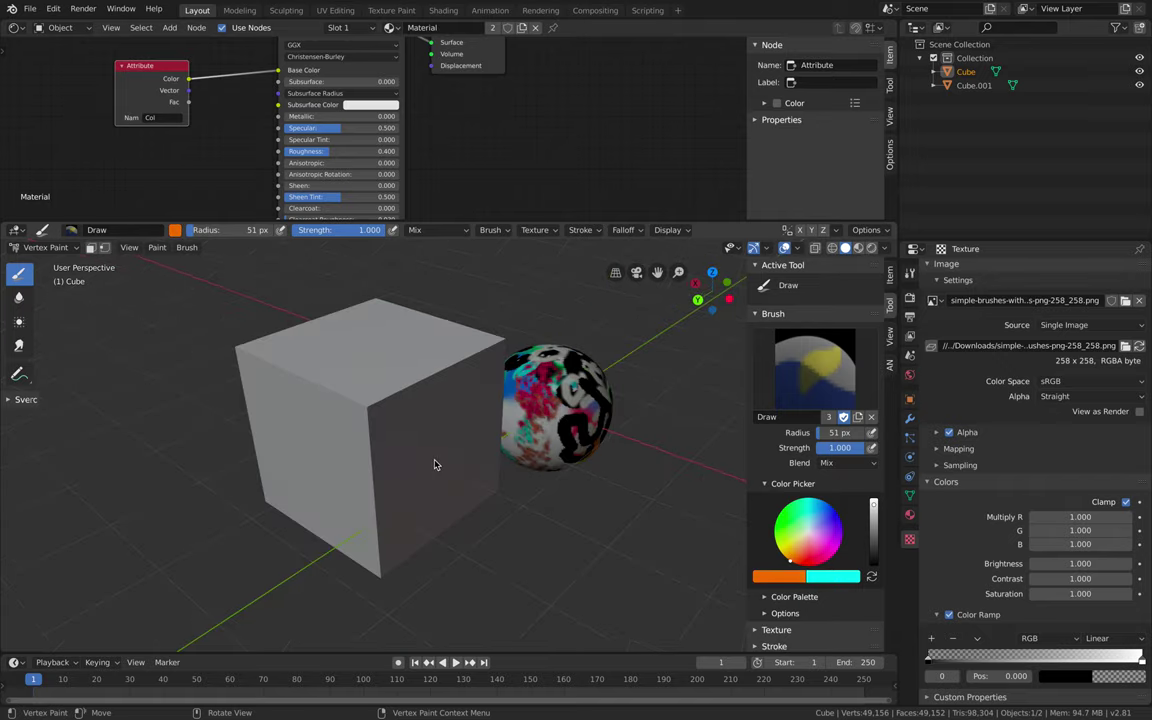
Switch from Vertex Paint to Object Mode and select the cube.
left_click(46, 247)
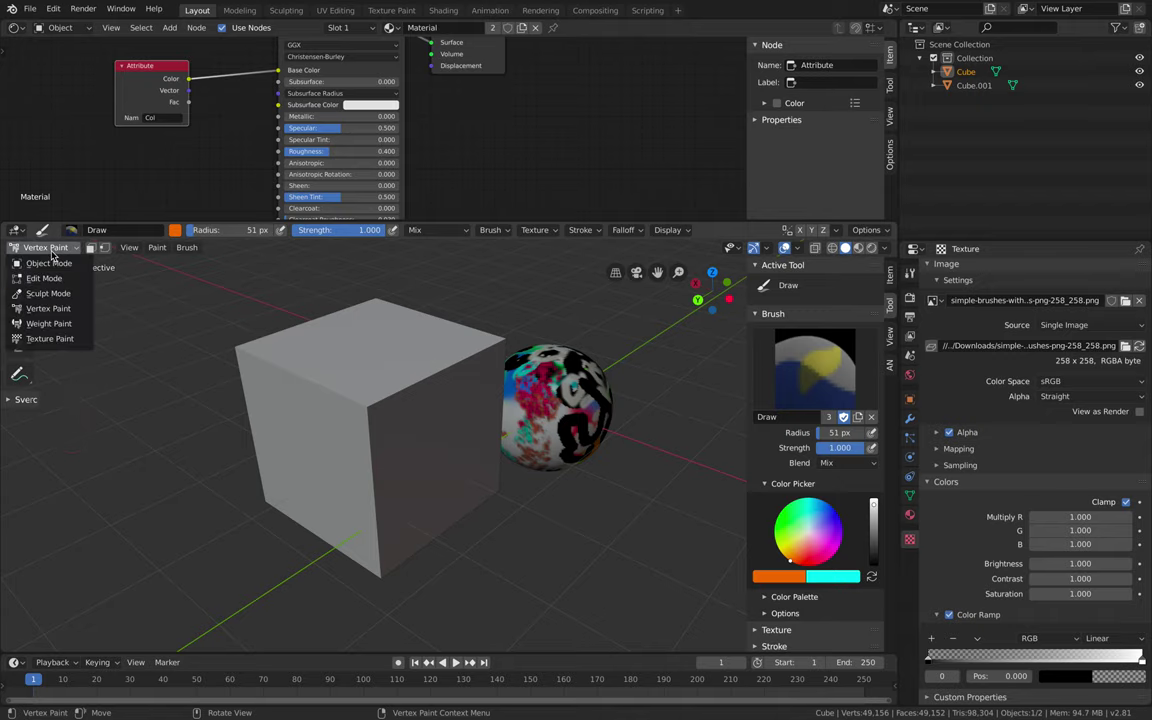
left_click(54, 263)
left_click(357, 382)
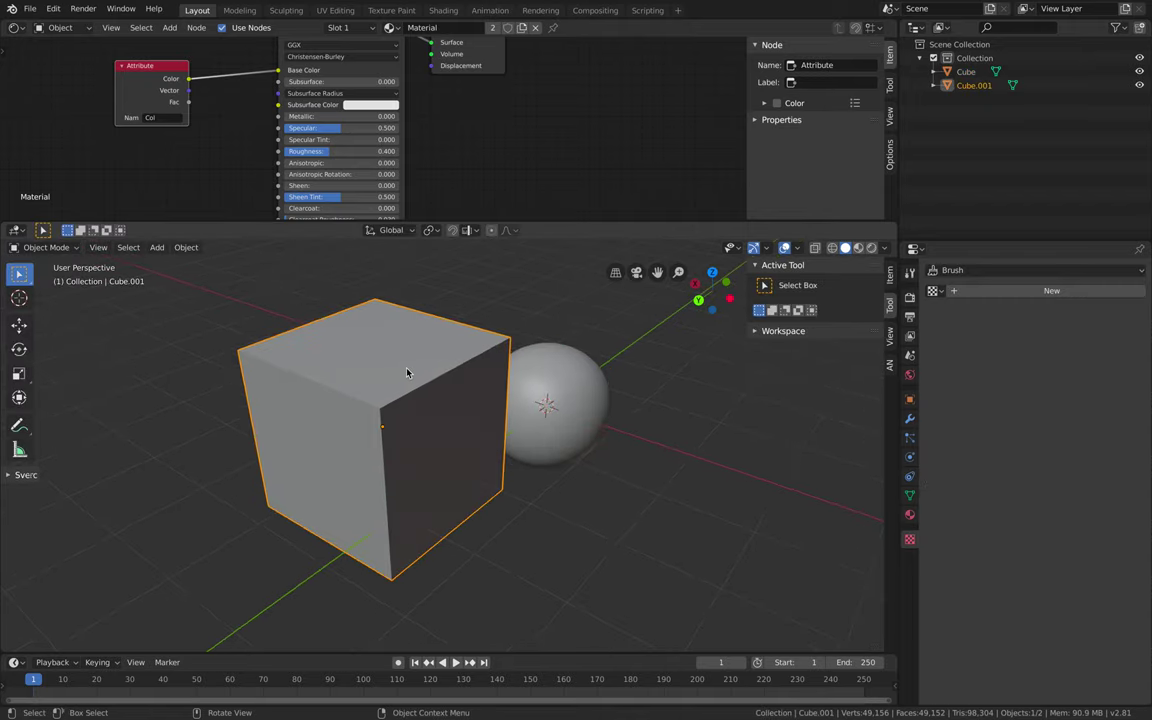
Save the file and set the 3D viewport shading to Material Preview.
key("ctrl+s")
left_click(858, 248)
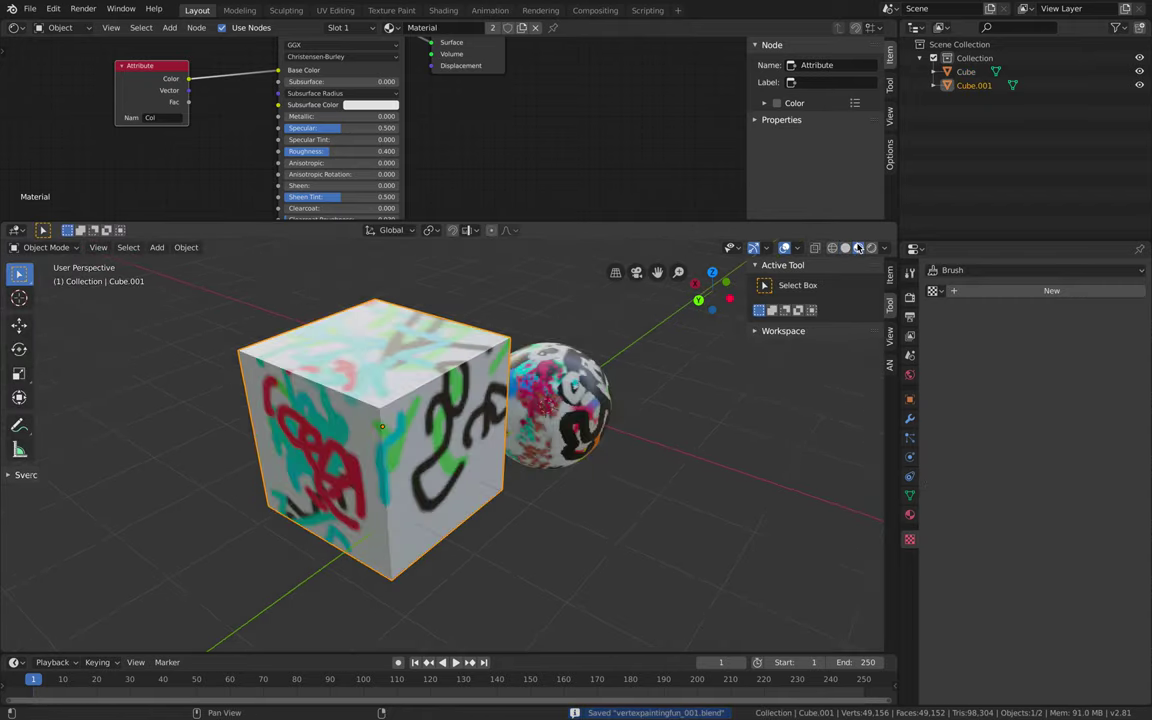
mouse_move(534, 379)
middle_mouse_down("shift")
mouse_move(554, 384)
mouse_move(442, 368)
middle_mouse_up("shift")
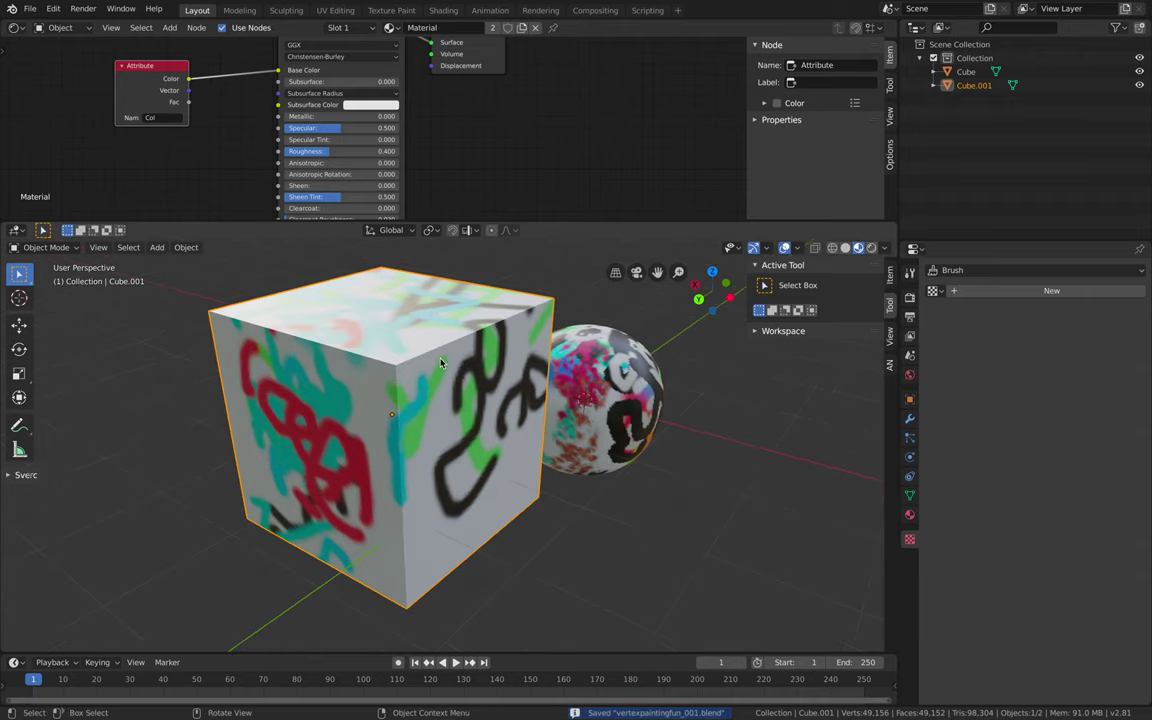
Switch the selected cube to Vertex Paint mode.
key("Tab")
key("Tab")
left_click(45, 247)
left_click(48, 308)
scroll(387, 380, "down", 3)
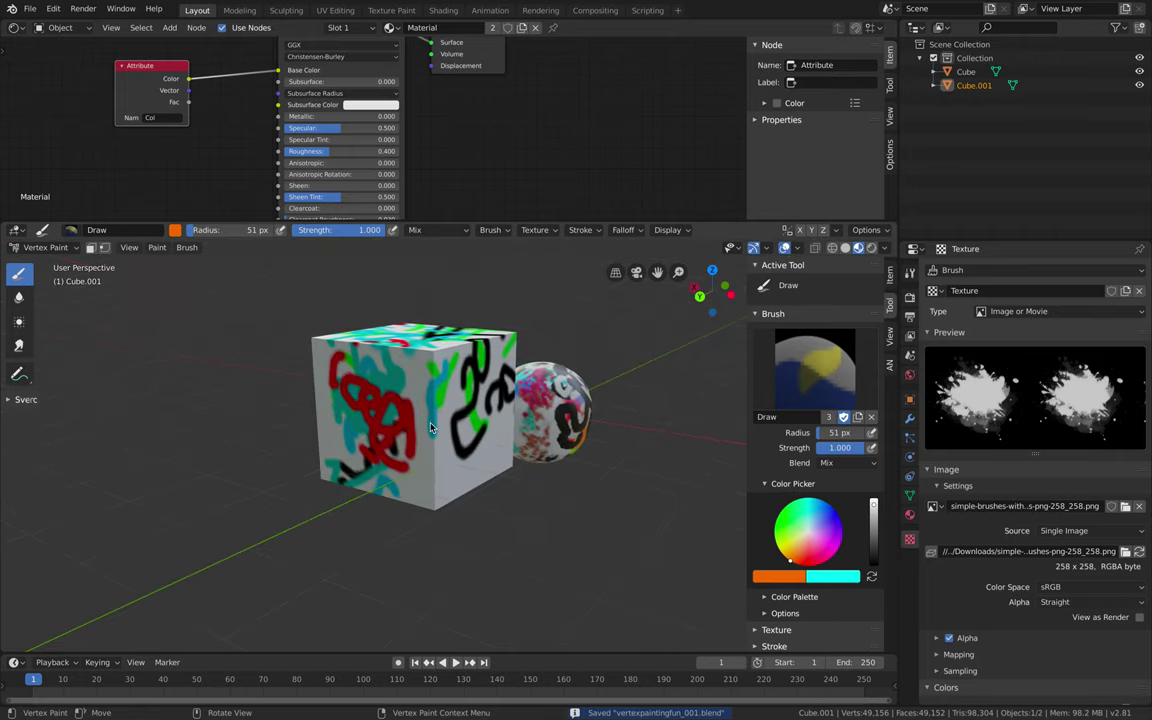
Set the brush colour to amber and paint splatters on the cube's side with the black and green scribbles.
mouse_move(389, 380)
middle_mouse_down()
mouse_move(413, 438)
mouse_move(437, 398)
middle_mouse_up()
right_click(464, 371)
left_click_drag(465, 413, 447, 416)
scroll(450, 338, "down", 3)
middle_click_drag(450, 340, 403, 406)
scroll(427, 397, "up", 2)
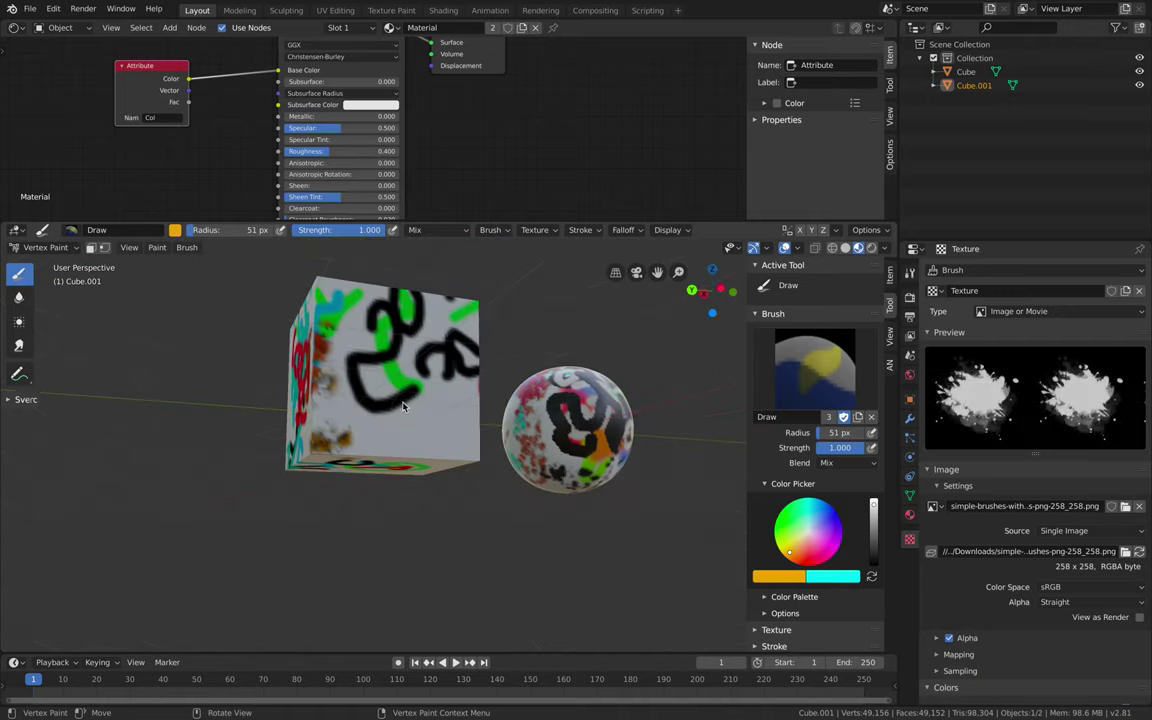
left_click_drag(370, 433, 383, 405)
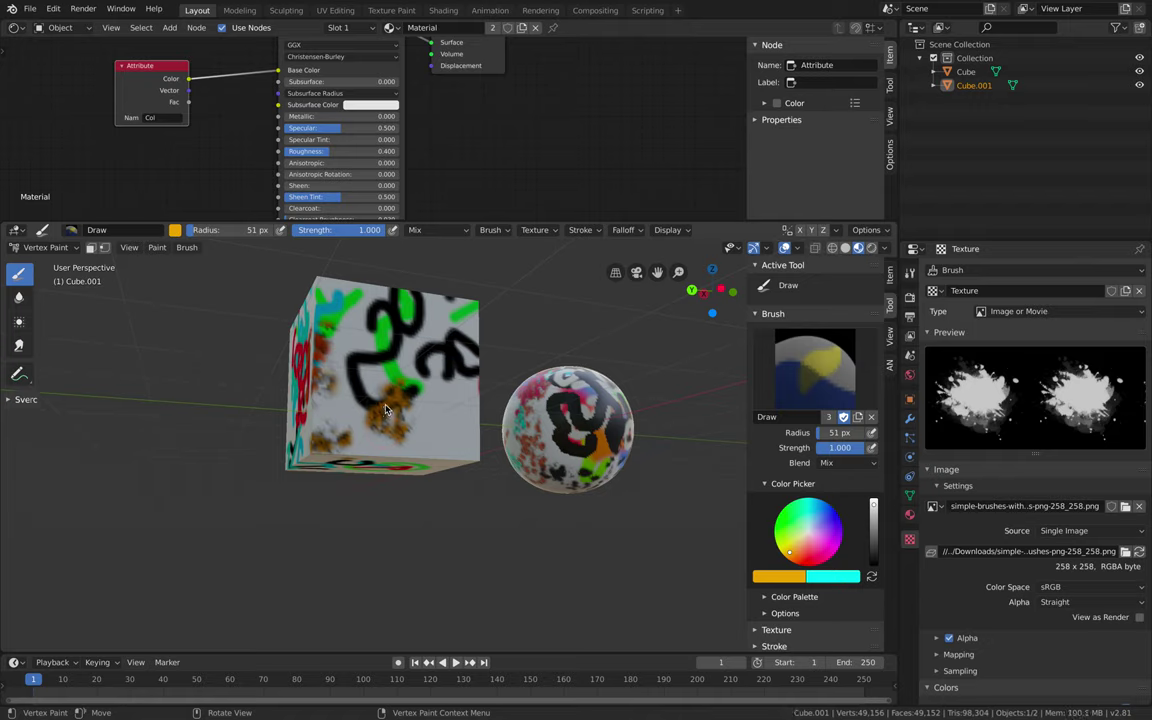
middle_click_drag(383, 405, 394, 417, "shift")
Stamp larger amber splatters on the cube's side at a brush radius of 202 px, and again at 144 px.
left_click_drag(223, 230, 235, 230)
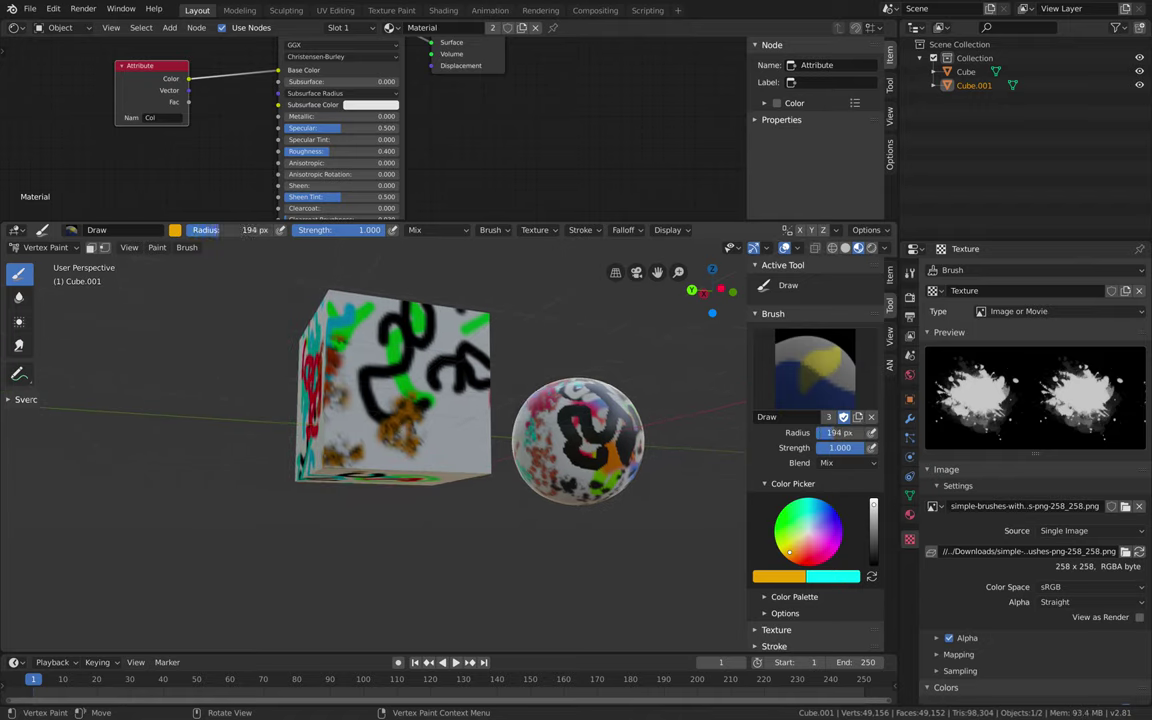
key("f")
left_click(388, 402)
left_click(386, 402)
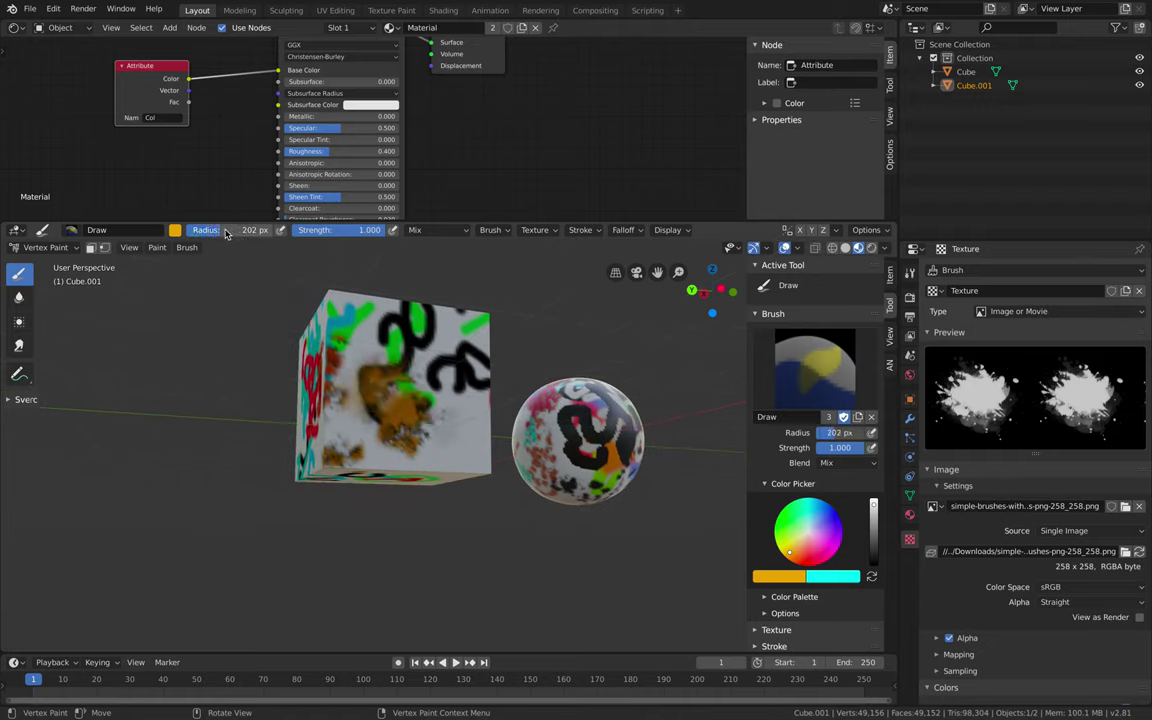
left_click_drag(241, 234, 215, 234)
left_click(431, 392)
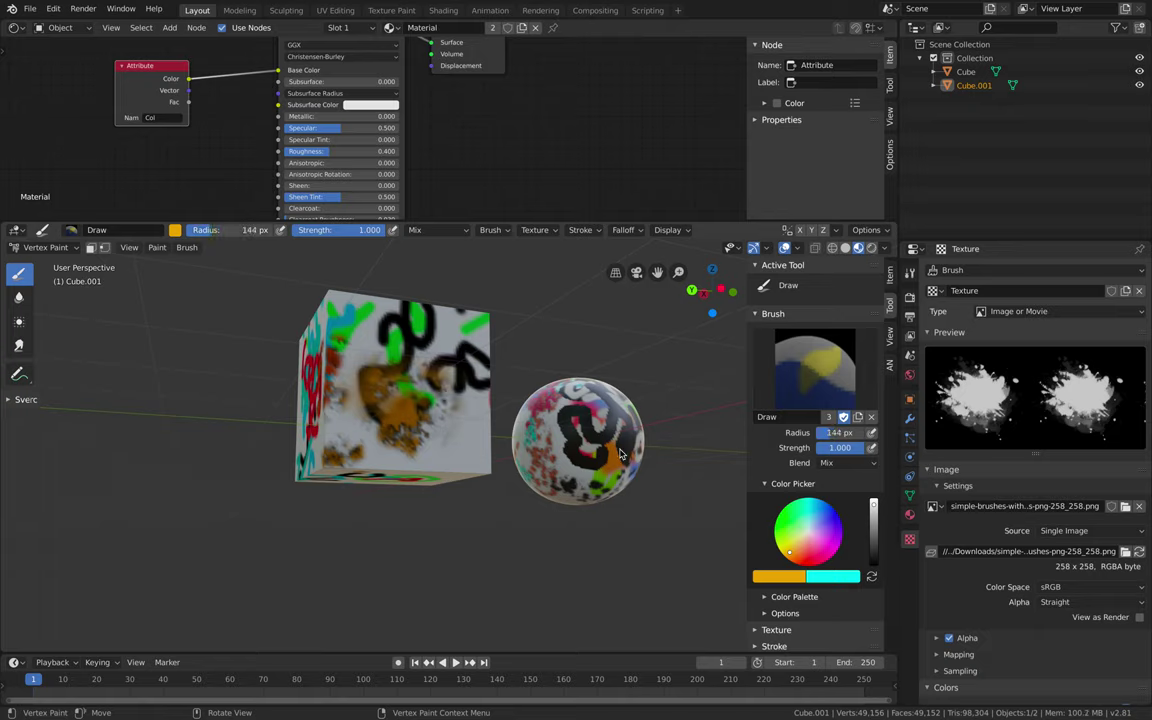
Set the brush colour to blue and paint splatter strokes over the cube's sides and top.
left_click(834, 519)
mouse_move(450, 410)
left_mouse_down()
mouse_move(408, 452)
mouse_move(386, 376)
mouse_move(397, 366)
left_mouse_up()
middle_click_drag(350, 308, 425, 358)
left_click_drag(425, 358, 405, 378)
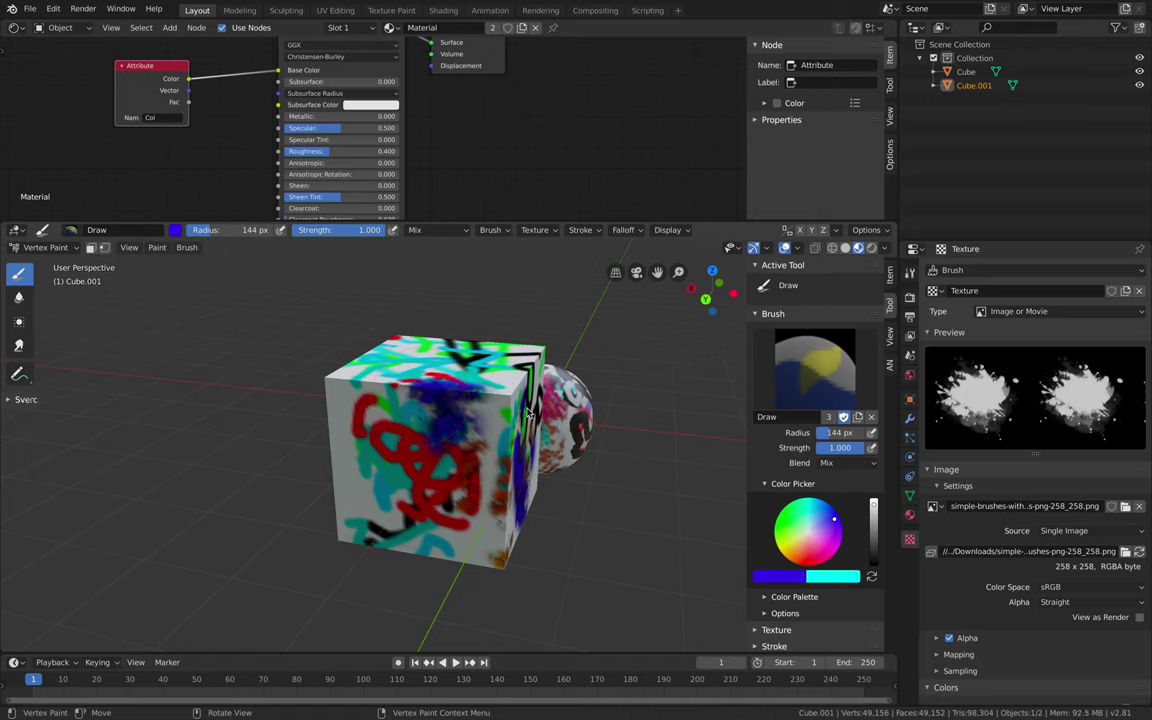
middle_click_drag(425, 415, 478, 428)
left_click_drag(478, 428, 511, 421)
middle_click_drag(511, 421, 547, 400)
mouse_move(525, 370)
left_mouse_down()
mouse_move(512, 476)
mouse_move(505, 440)
left_mouse_up()
middle_click_drag(514, 424, 528, 421)
mouse_move(455, 402)
left_mouse_down()
mouse_move(405, 332)
mouse_move(398, 428)
mouse_move(489, 444)
left_mouse_up()
middle_click_drag(489, 444, 494, 477)
left_click_drag(495, 477, 498, 428)
middle_click_drag(498, 428, 576, 473)
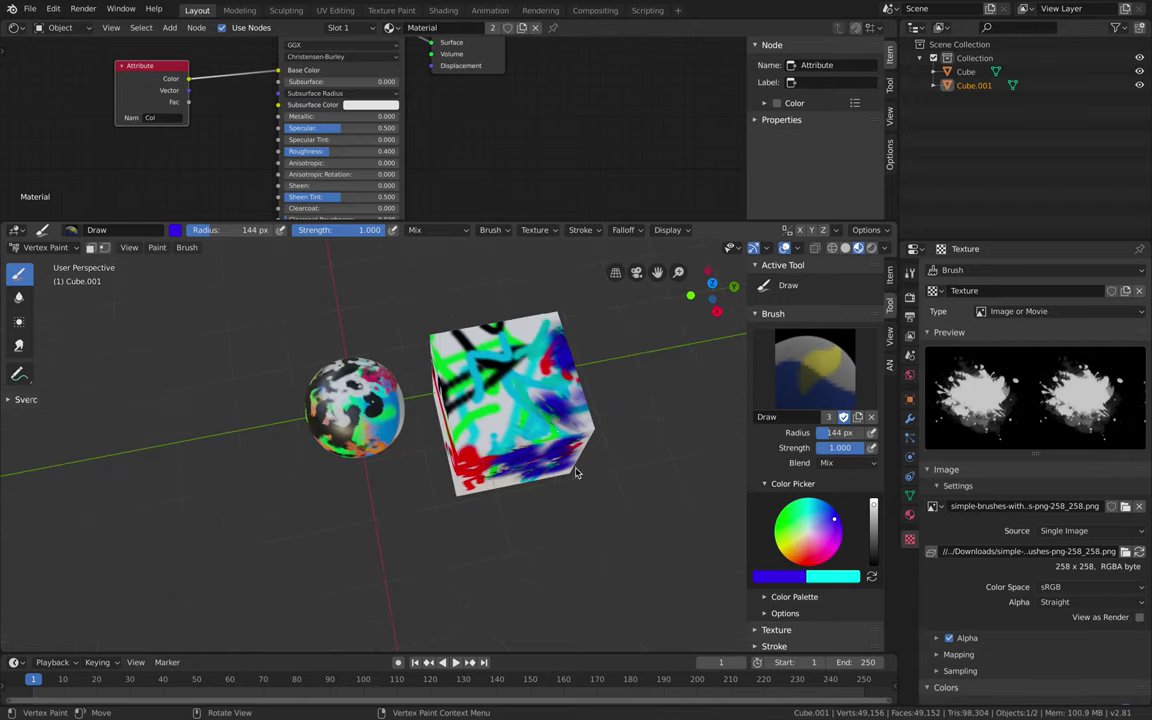
mouse_move(576, 473)
left_mouse_down()
mouse_move(490, 380)
mouse_move(512, 384)
left_mouse_up()
mouse_move(512, 384)
middle_mouse_down()
mouse_move(459, 450)
mouse_move(480, 440)
mouse_move(409, 401)
mouse_move(262, 527)
middle_mouse_up()
Save the file with the painted cube and sphere.
left_click(52, 662)
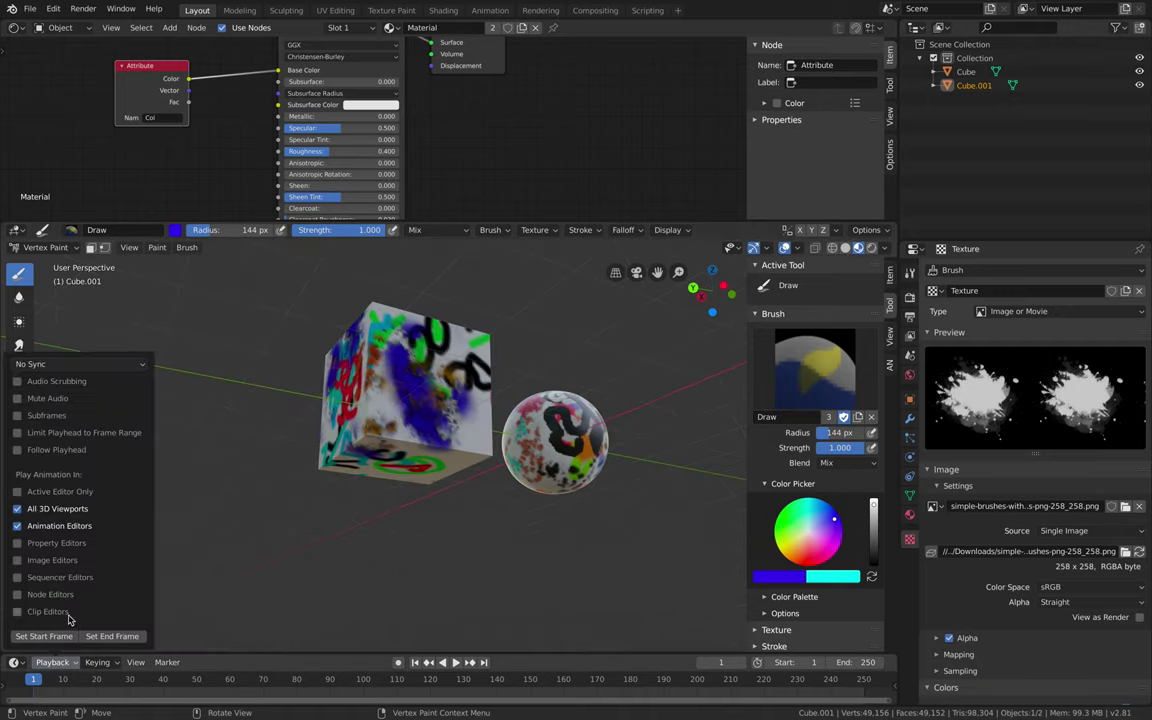
middle_click_drag(420, 410, 386, 447)
key("ctrl+s")
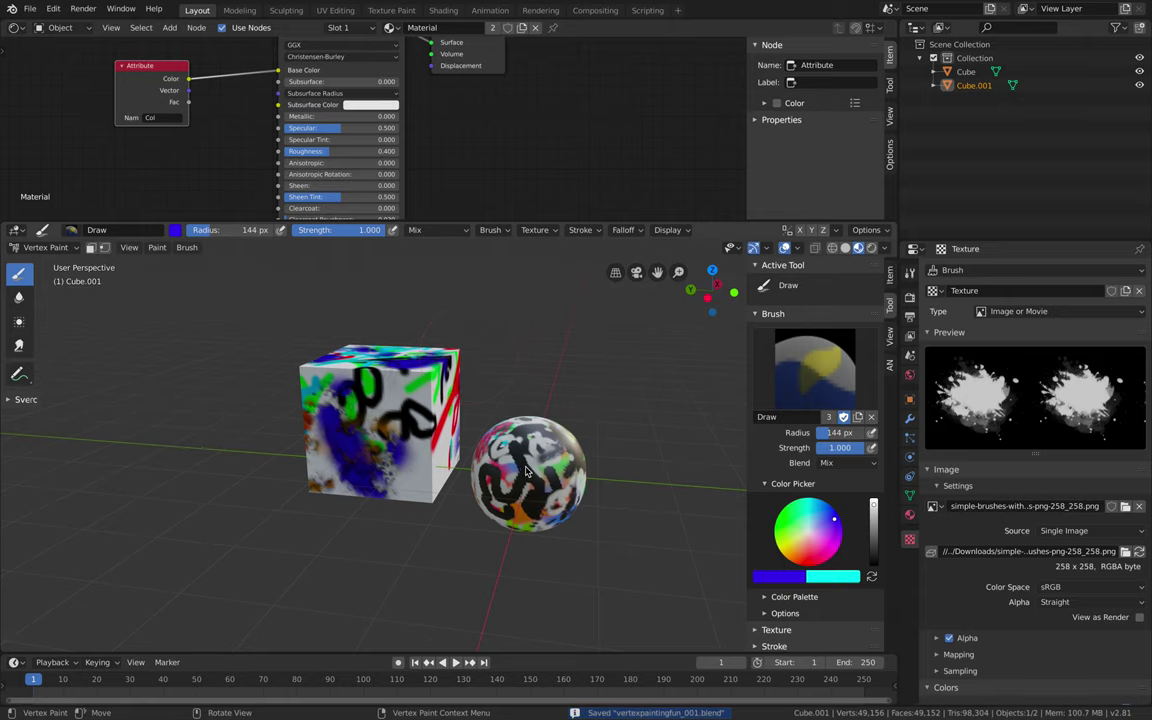
Switch to the Safari browser, open a new tab and search for "mankei neko".
key("ctrl+Right")
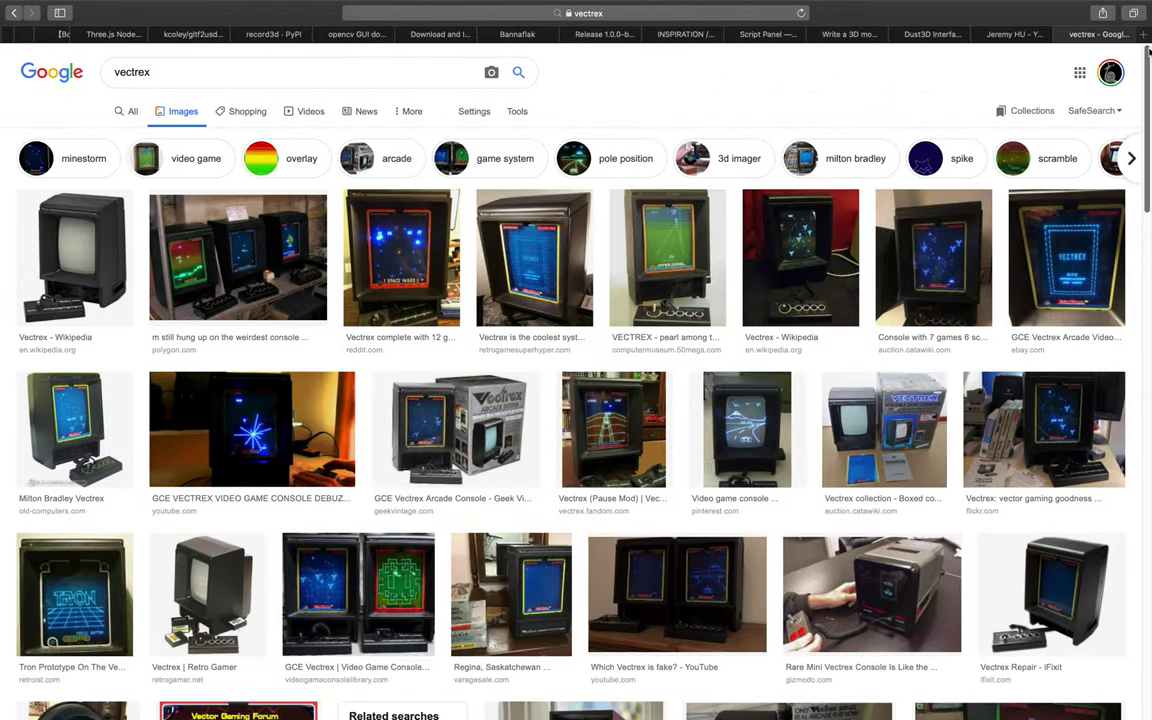
left_click(1145, 36)
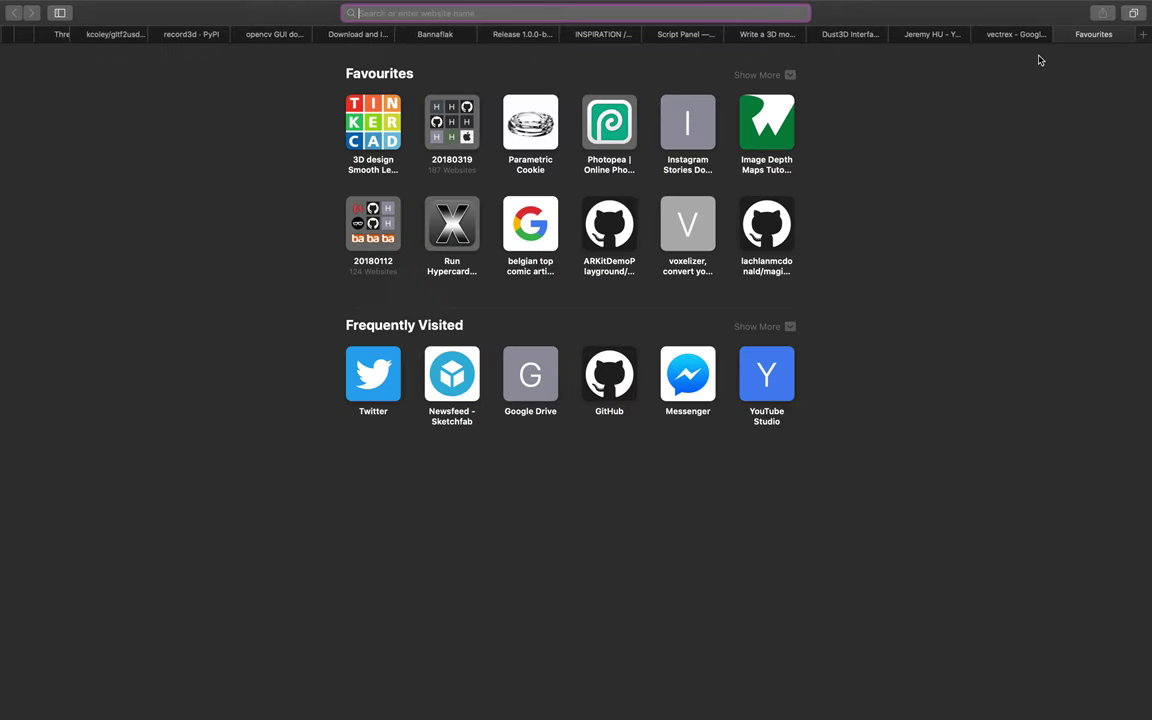
type("men")
key("BackSpace")
key("BackSpace")
type("a")
key("BackSpace")
key("BackSpace")
type("an")
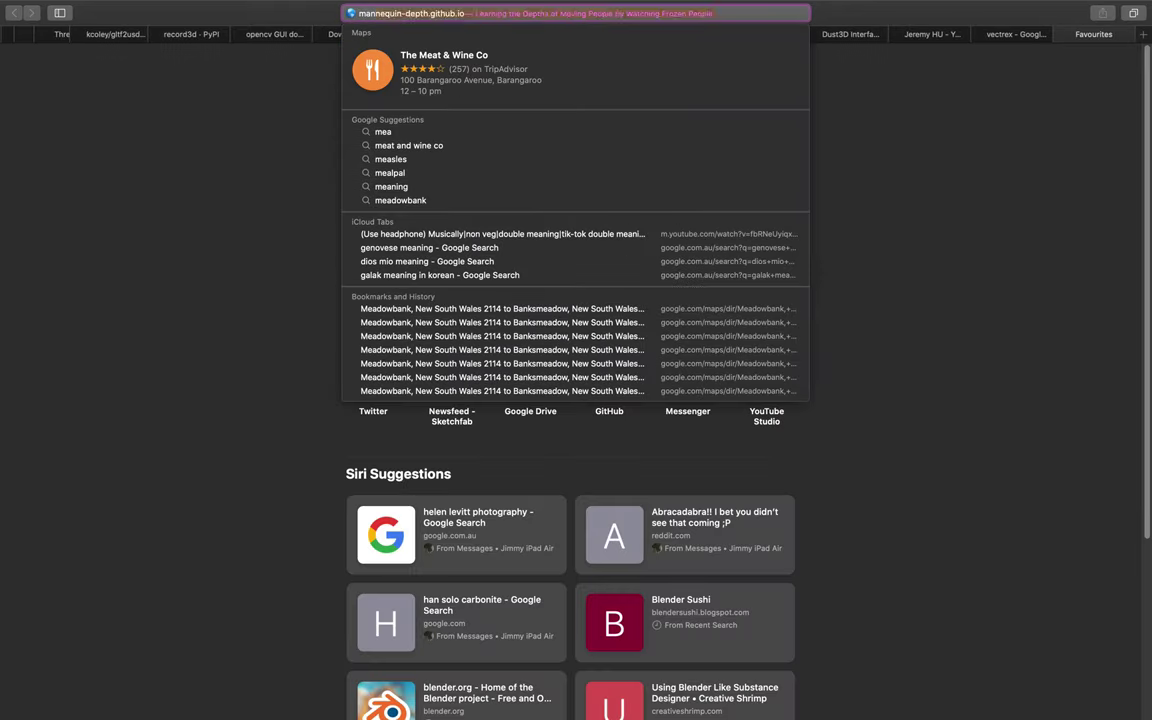
type("kei n")
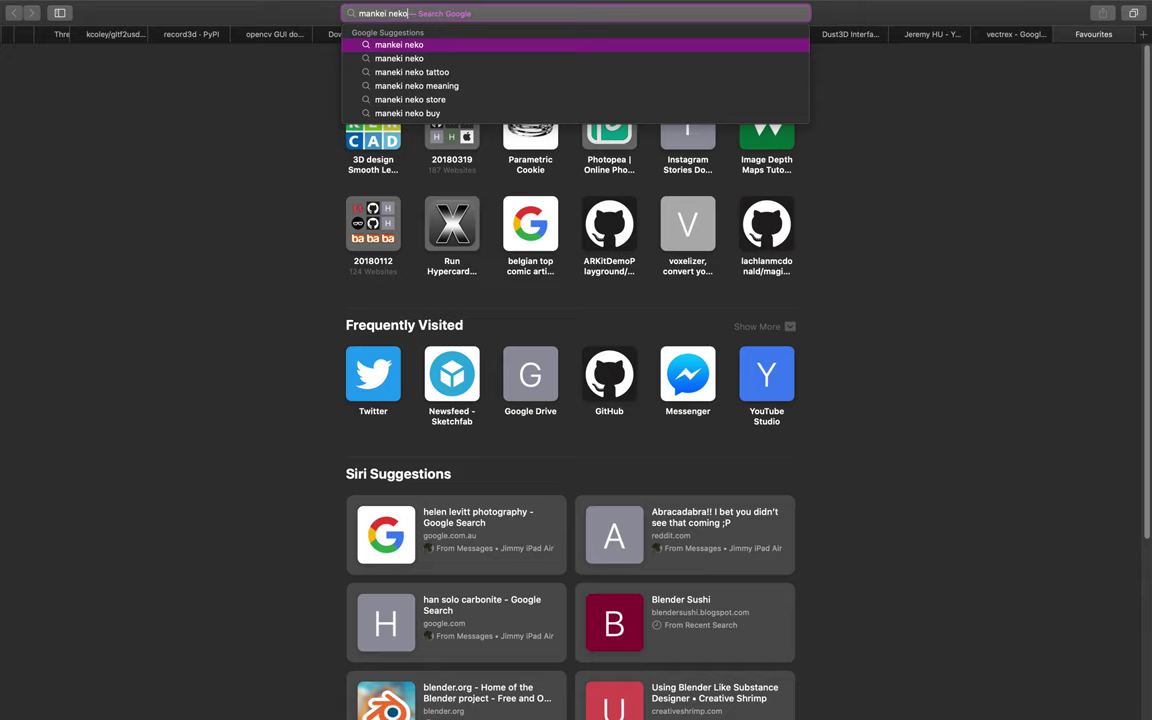
type("eko")
key("Return")
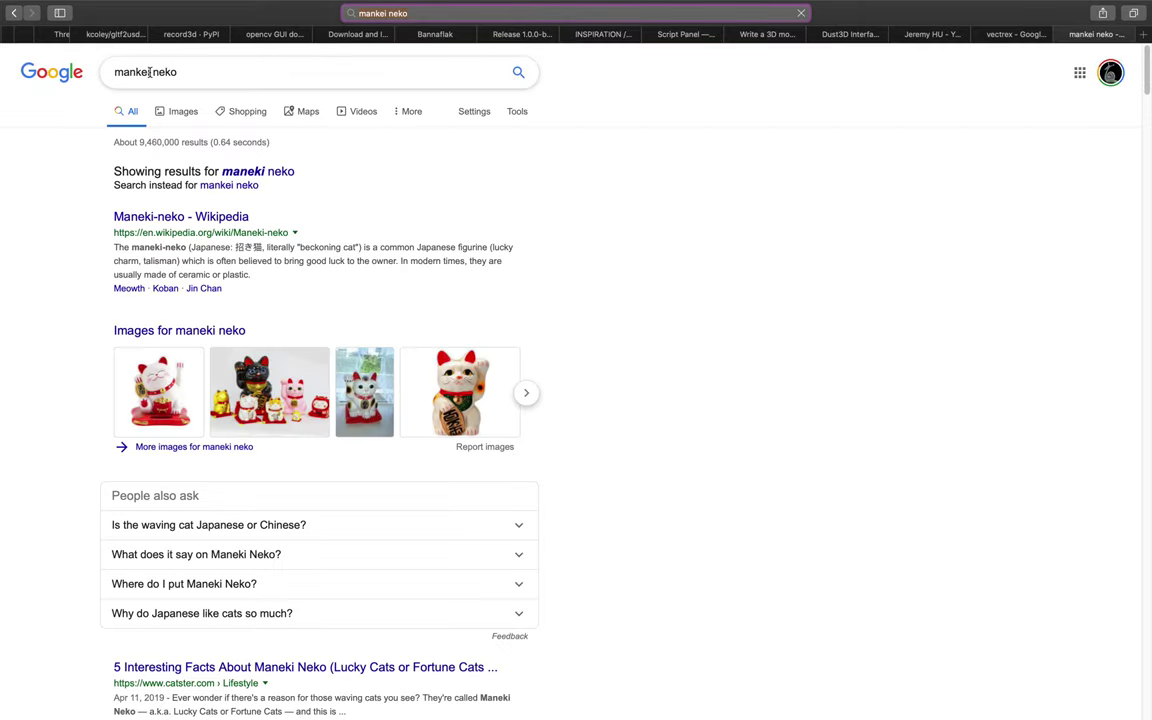
Correct the search term to "maneki neko" and repeat the search.
double_click(141, 72)
type("manek")
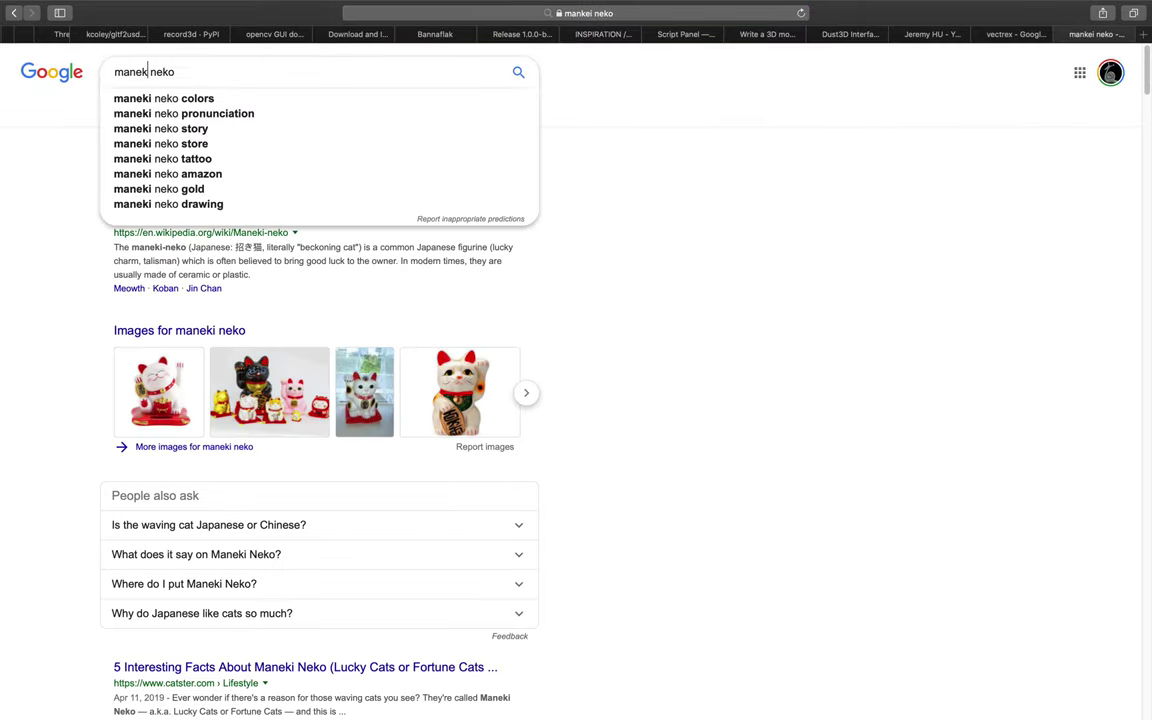
type("i")
key("Return")
Refine the web search to "maneki neko 3d print download".
left_click(197, 69)
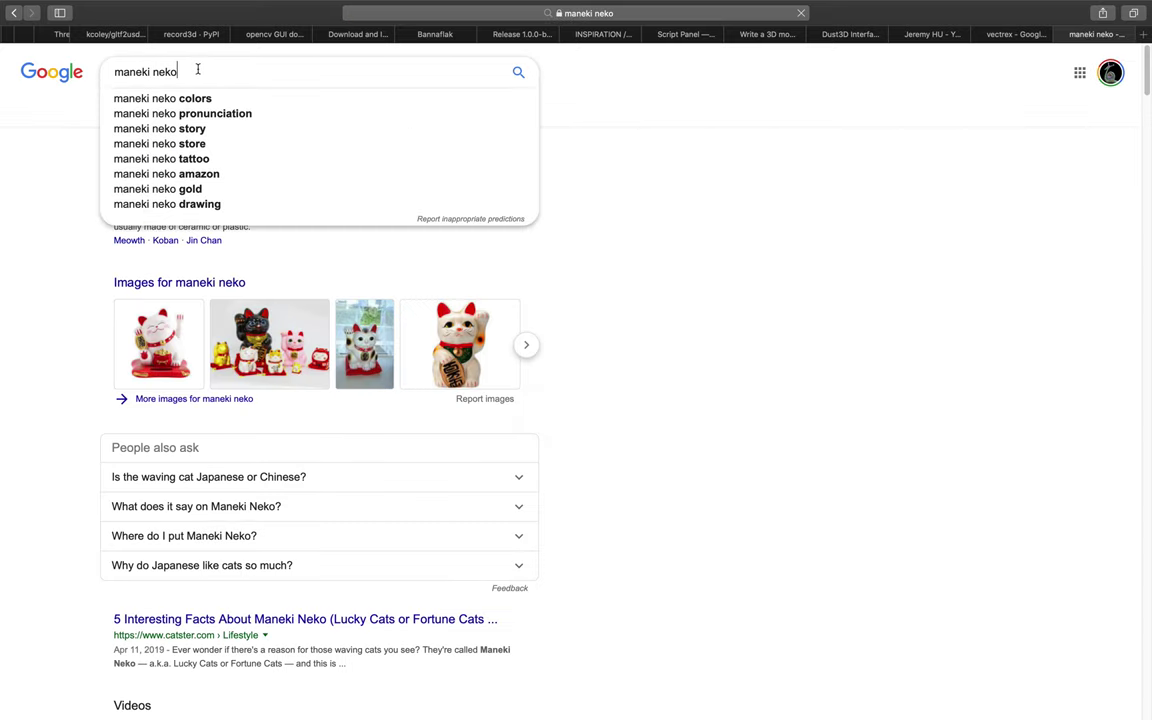
type("3d print")
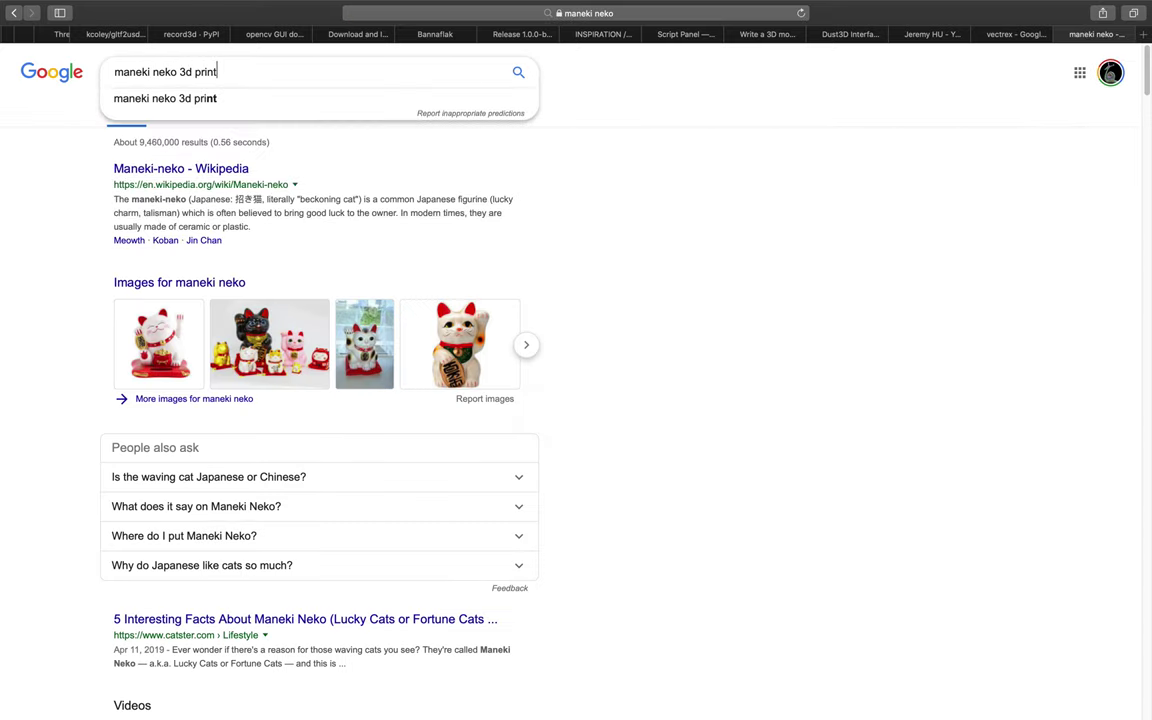
type(" download")
key("Return")
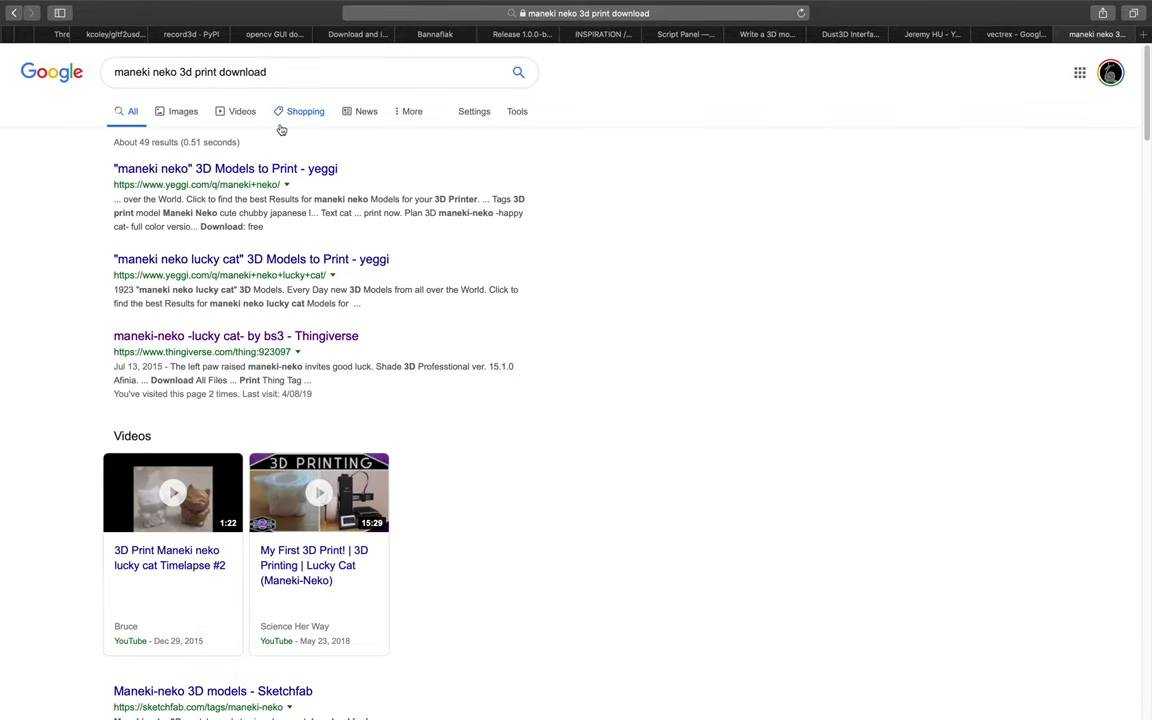
Open the Thingiverse maneki-neko lucky cat result, then switch back to Blender and save the file.
left_click(296, 344)
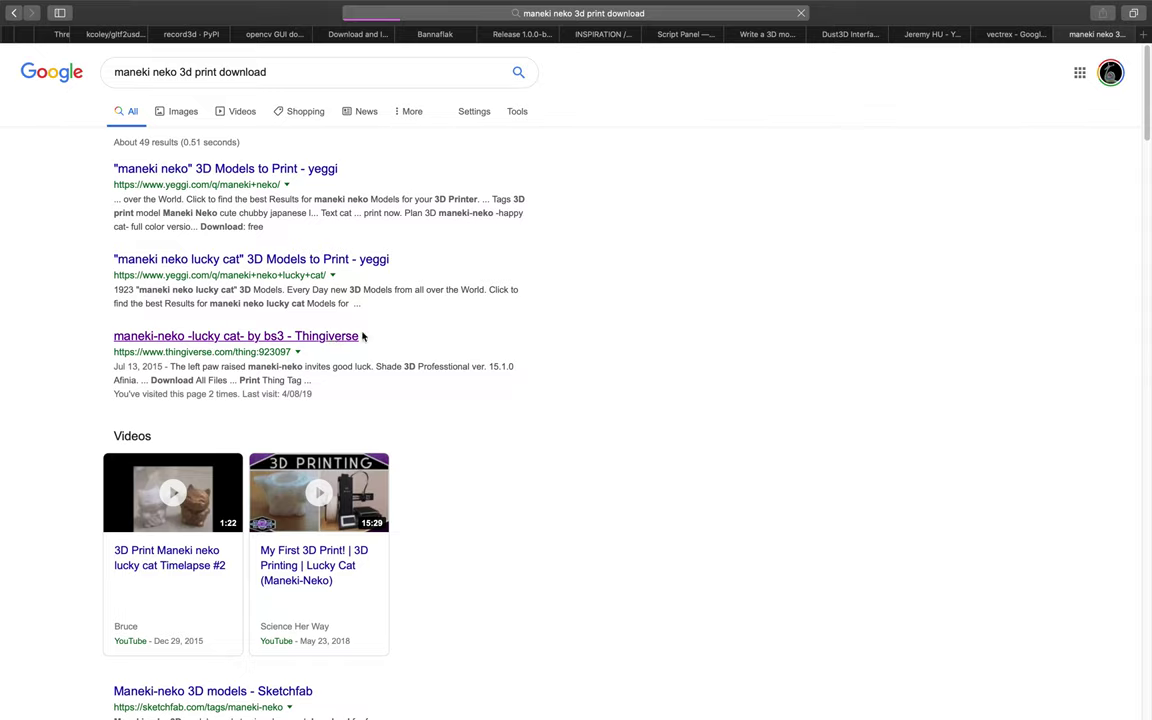
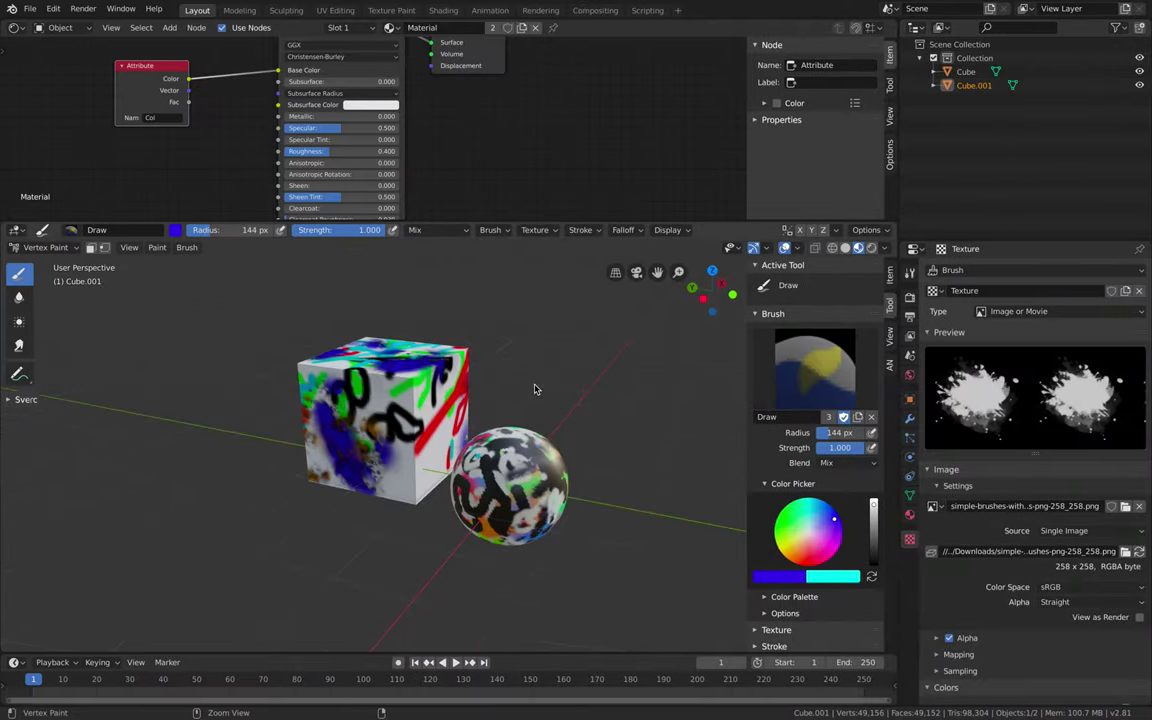
key("ctrl+s")
middle_click_drag(510, 390, 385, 312)
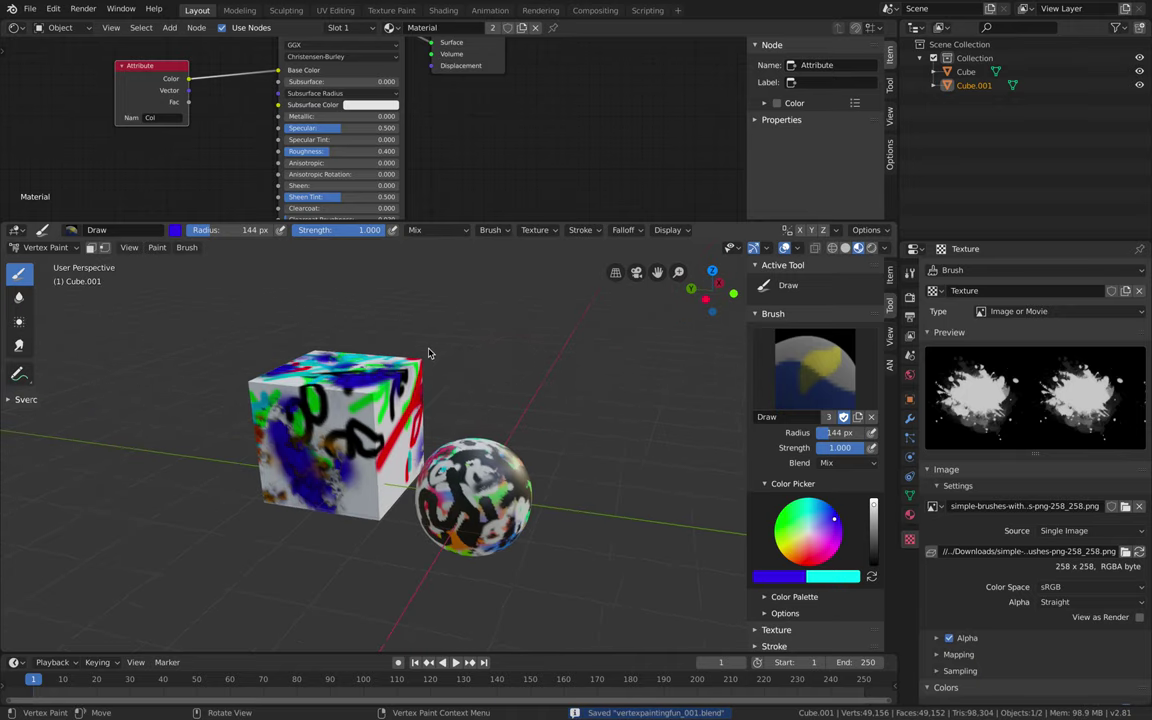
Import lucky_cat.stl from the files folder of maneki-neko_-lucky_cat- in Downloads, sorting the folder by date.
left_click(30, 9)
mouse_move(85, 193)
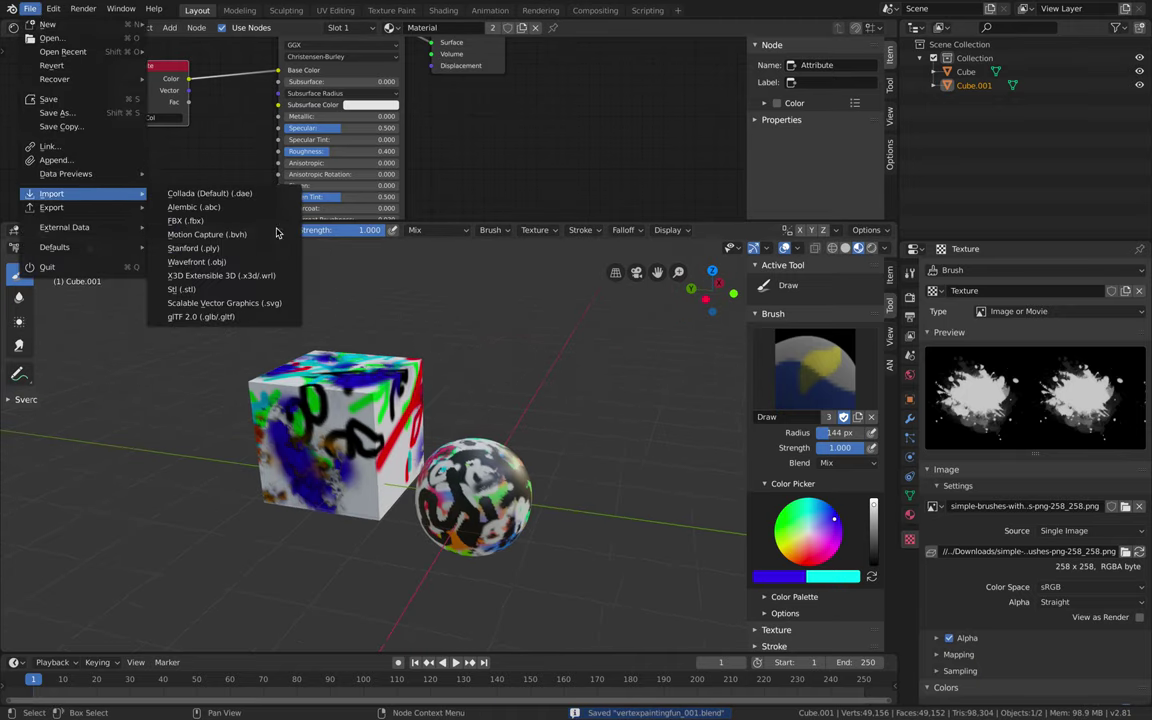
left_click(254, 289)
left_click(188, 27)
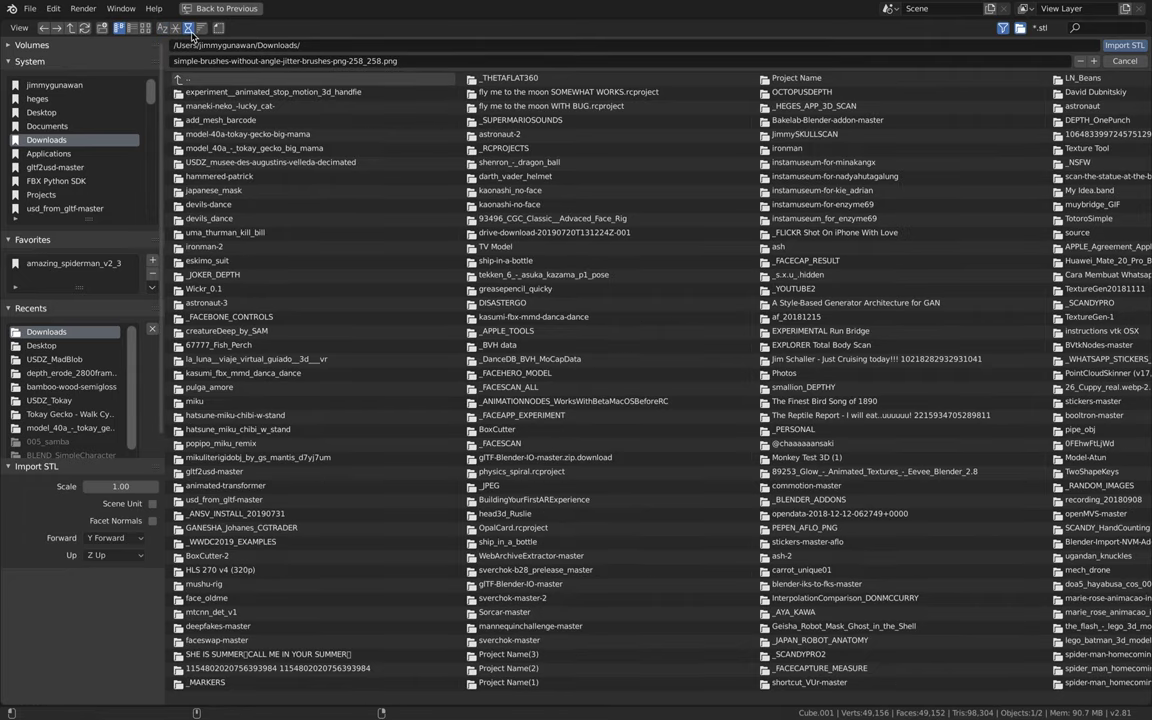
double_click(248, 108)
double_click(244, 105)
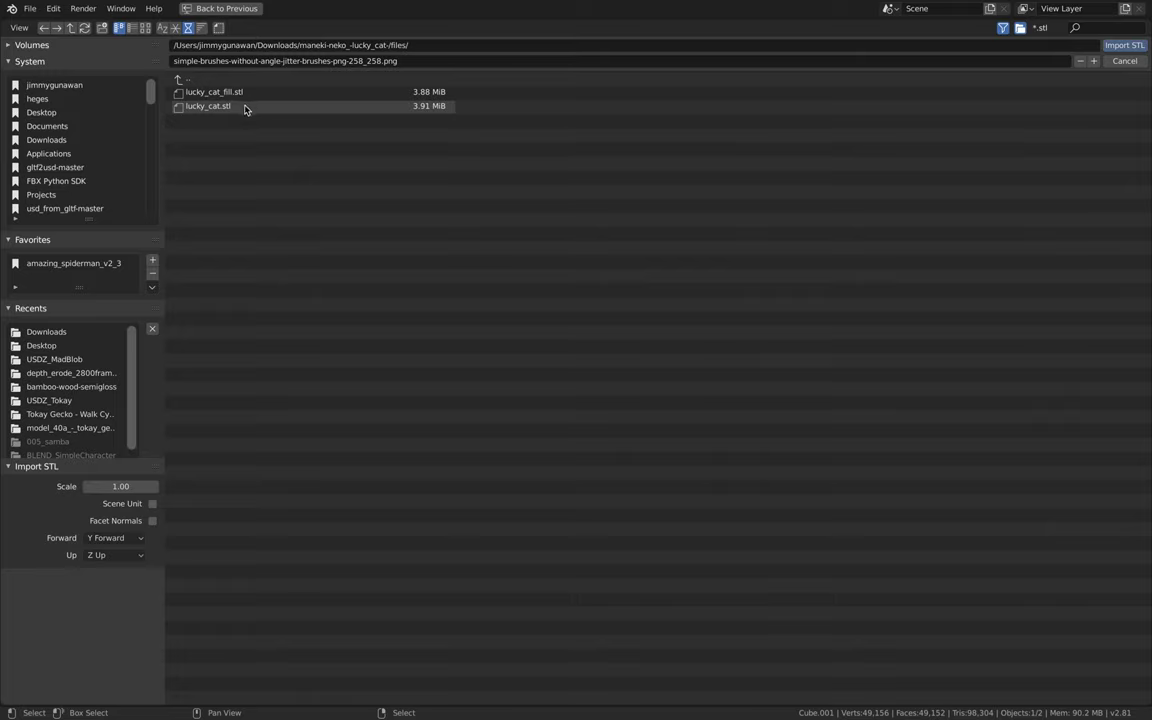
left_click(244, 107)
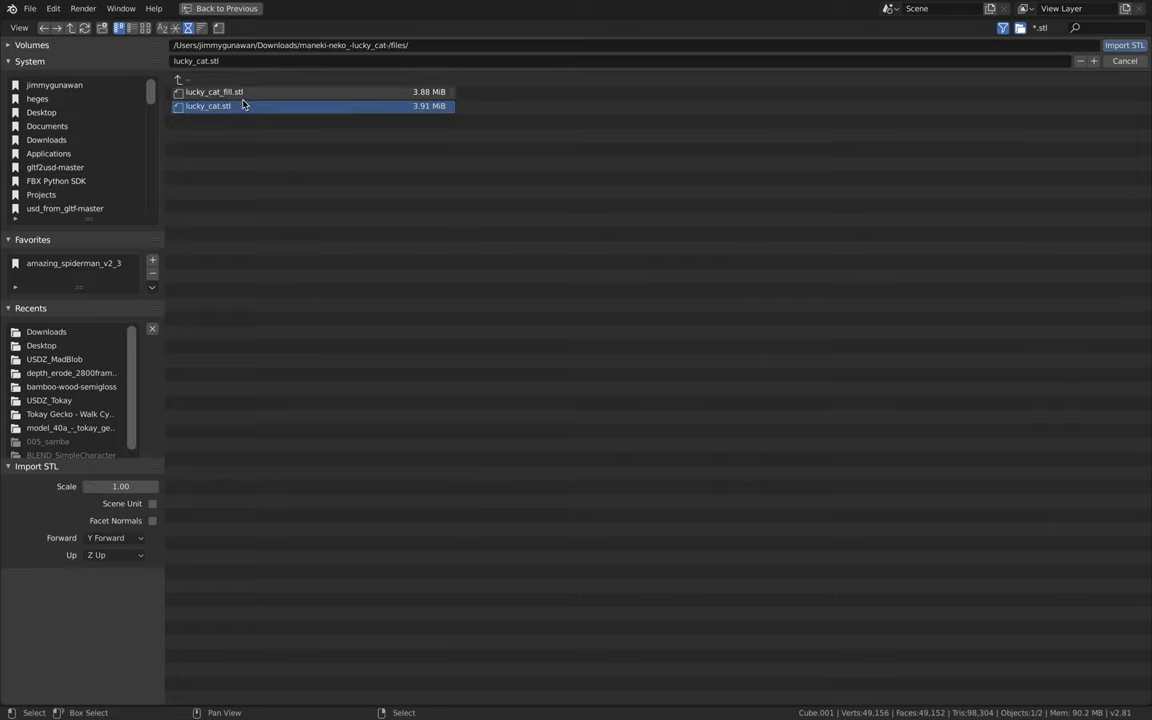
left_click(1124, 46)
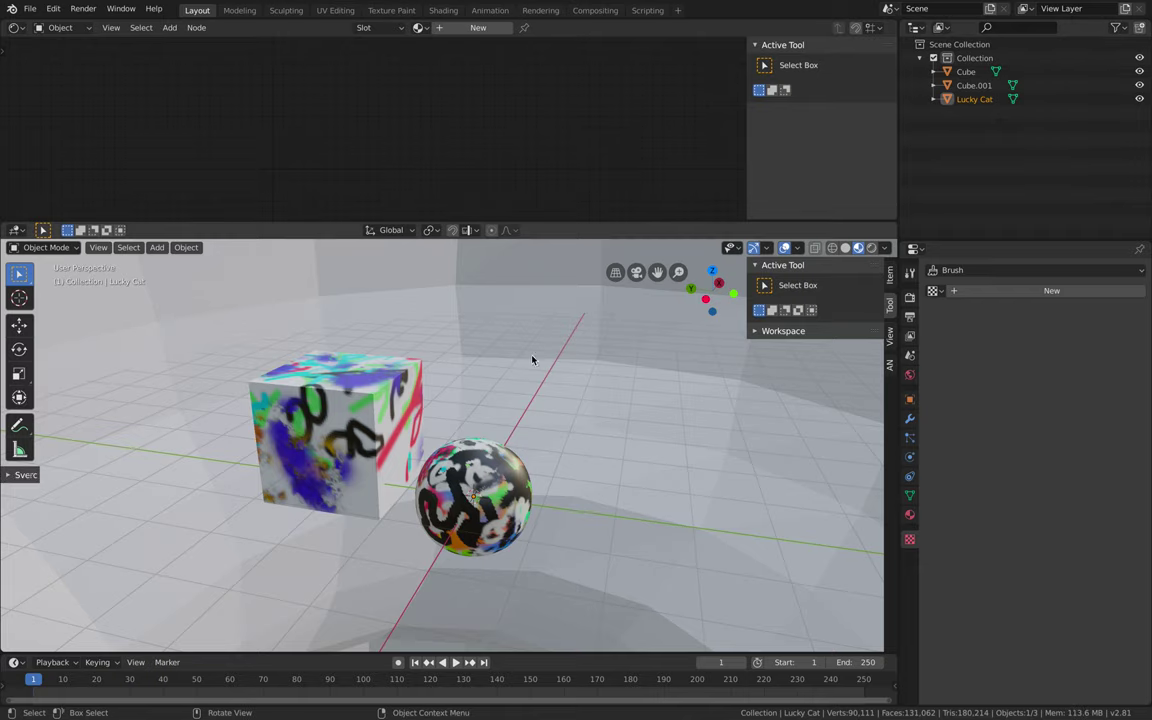
Scale the imported Lucky Cat down greatly and move it away from the origin, beside the cube and sphere.
scroll(476, 430, "down", 10)
middle_click_drag(491, 432, 515, 397)
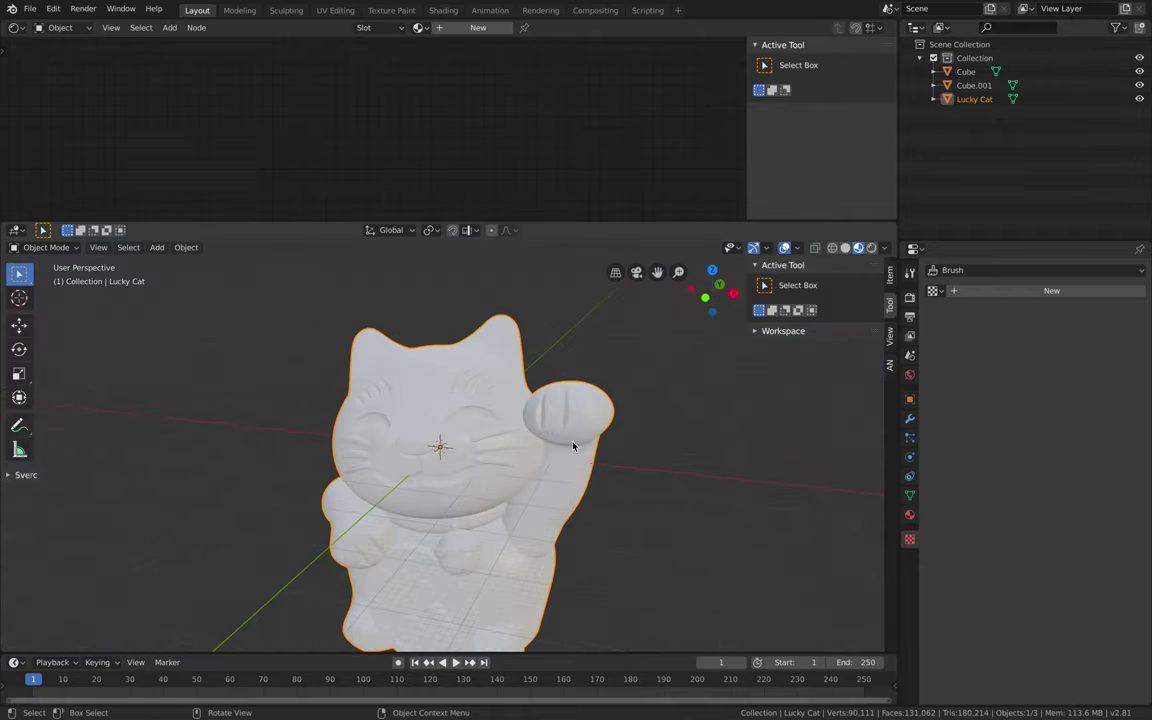
key("s")
left_click(463, 477)
key("g")
left_click(508, 442)
scroll(540, 436, "up", 6)
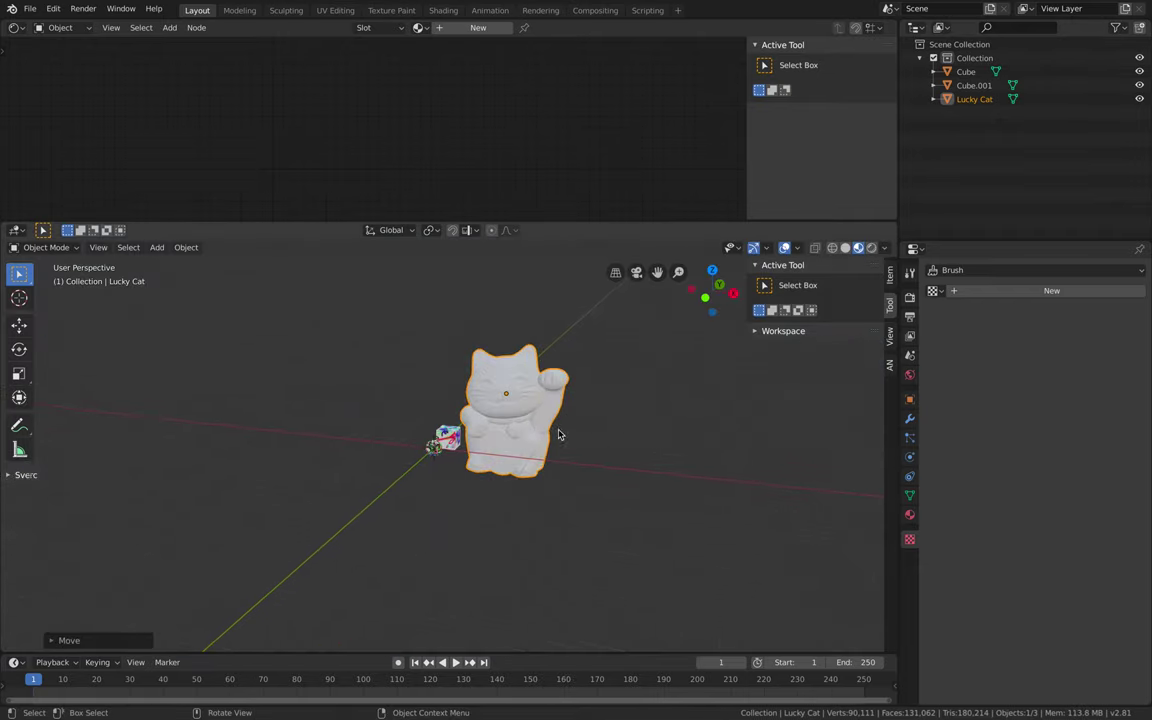
Shrink the Lucky Cat further and reposition it close to the painted cube, at a comparable size.
key("s")
left_click(587, 408)
left_click_drag(587, 408, 542, 423, "shift")
key("g")
left_click(540, 452)
key("s")
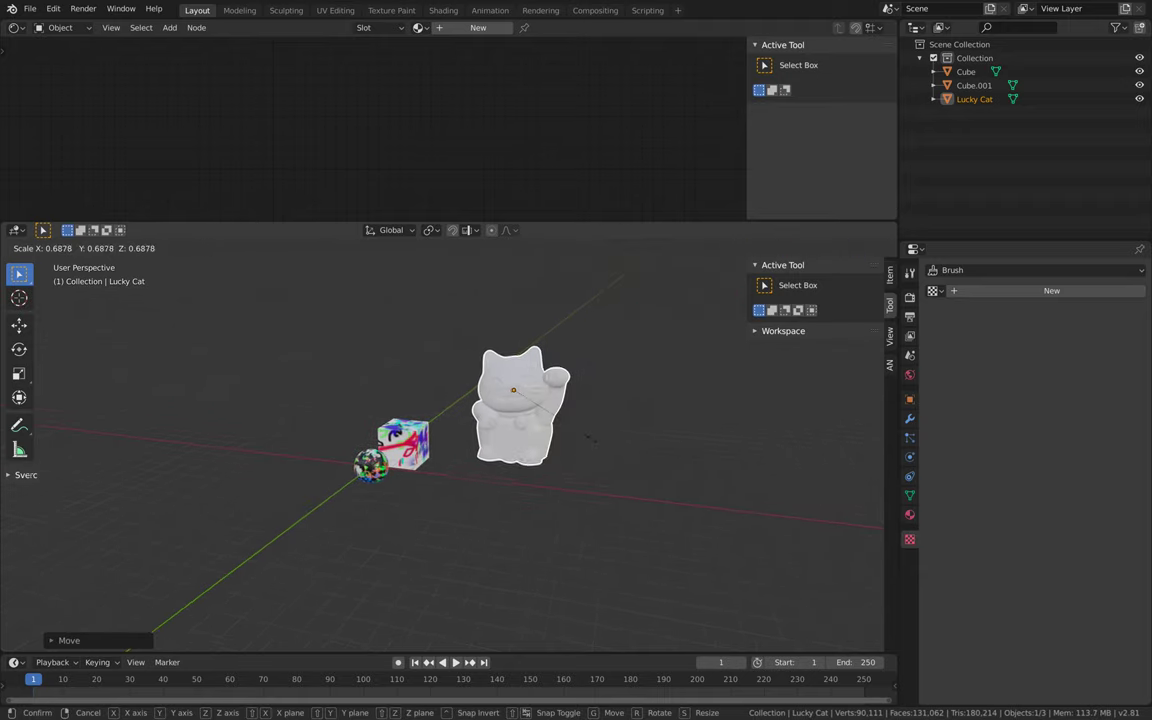
left_click(576, 427)
scroll(576, 427, "up", 4)
middle_click_drag(608, 432, 546, 441, "shift")
key("g")
left_click(472, 527)
middle_click_drag(495, 488, 540, 434, "shift")
scroll(526, 452, "up", 4)
scroll(527, 450, "down", 1)
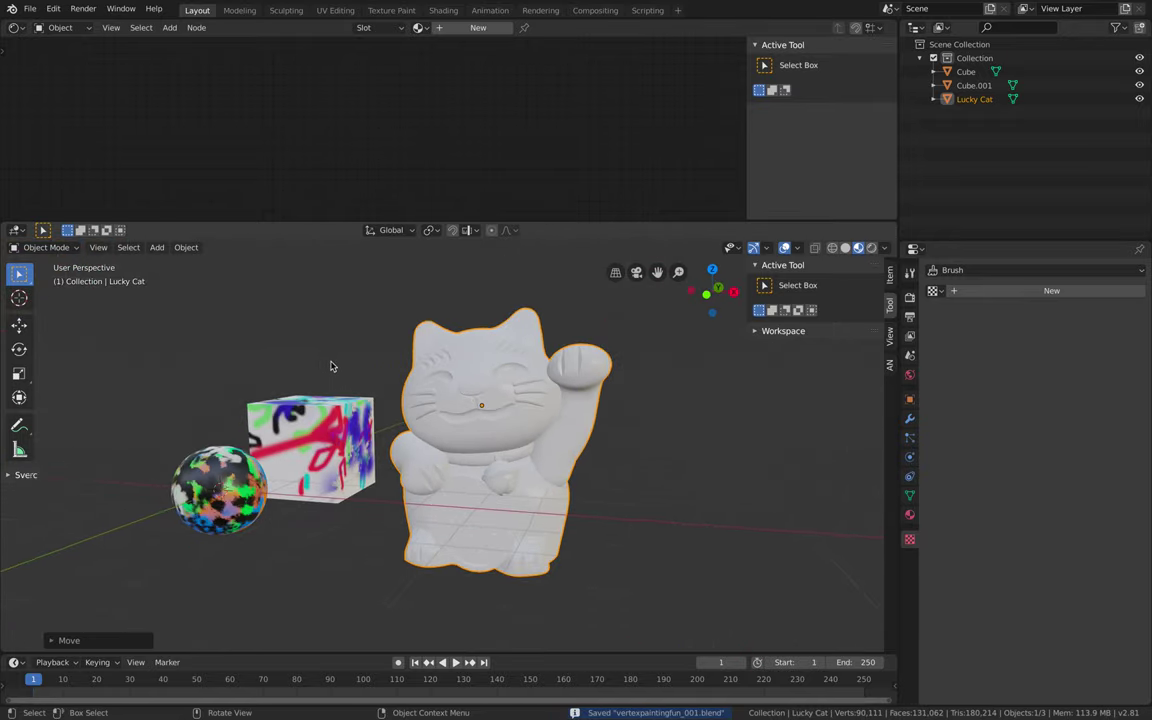
Assign the existing vertex-colour material named Material to the Lucky Cat.
left_click(910, 514)
left_click(935, 332)
left_click(964, 350)
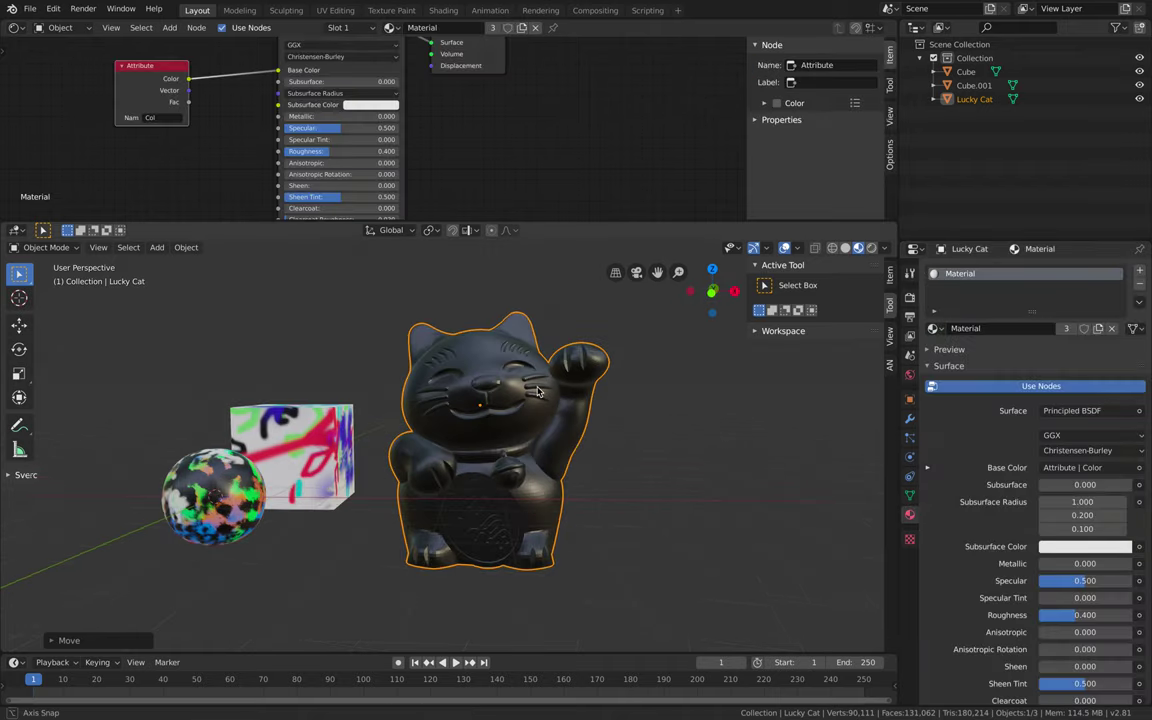
middle_click_drag(537, 392, 431, 300)
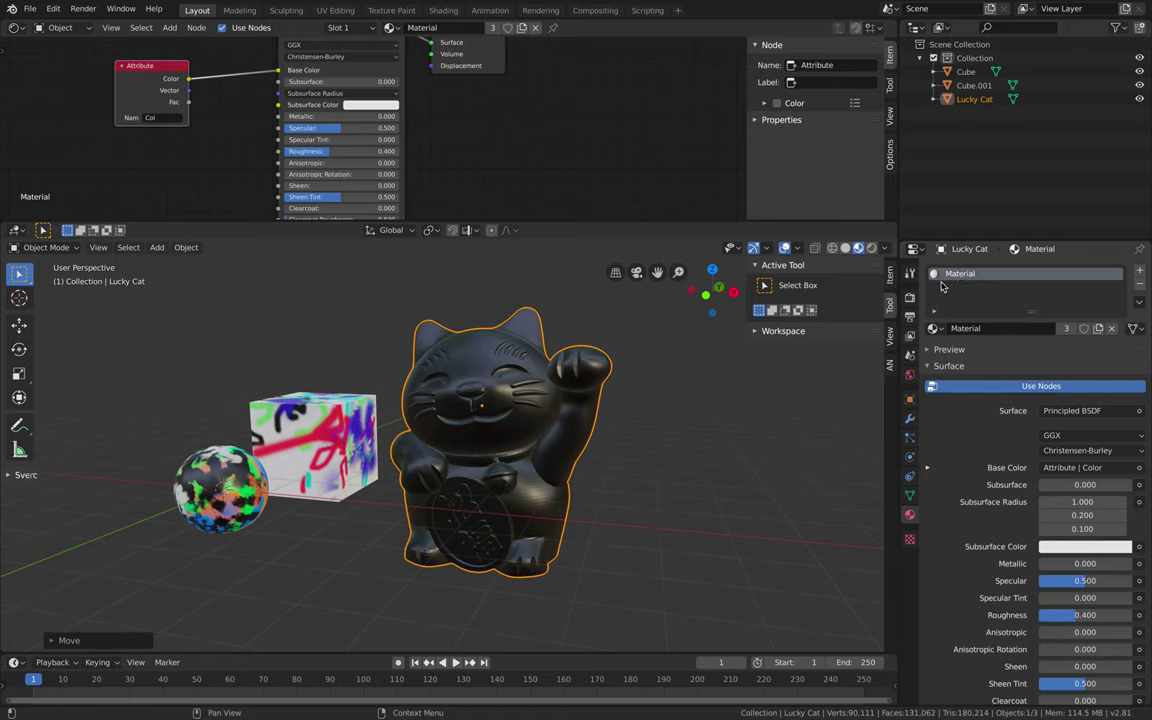
middle_click_drag(540, 380, 349, 364)
Put the Lucky Cat into Vertex Paint mode and paint red textured splatters on its face, belly, raised arm and side.
left_click(46, 247)
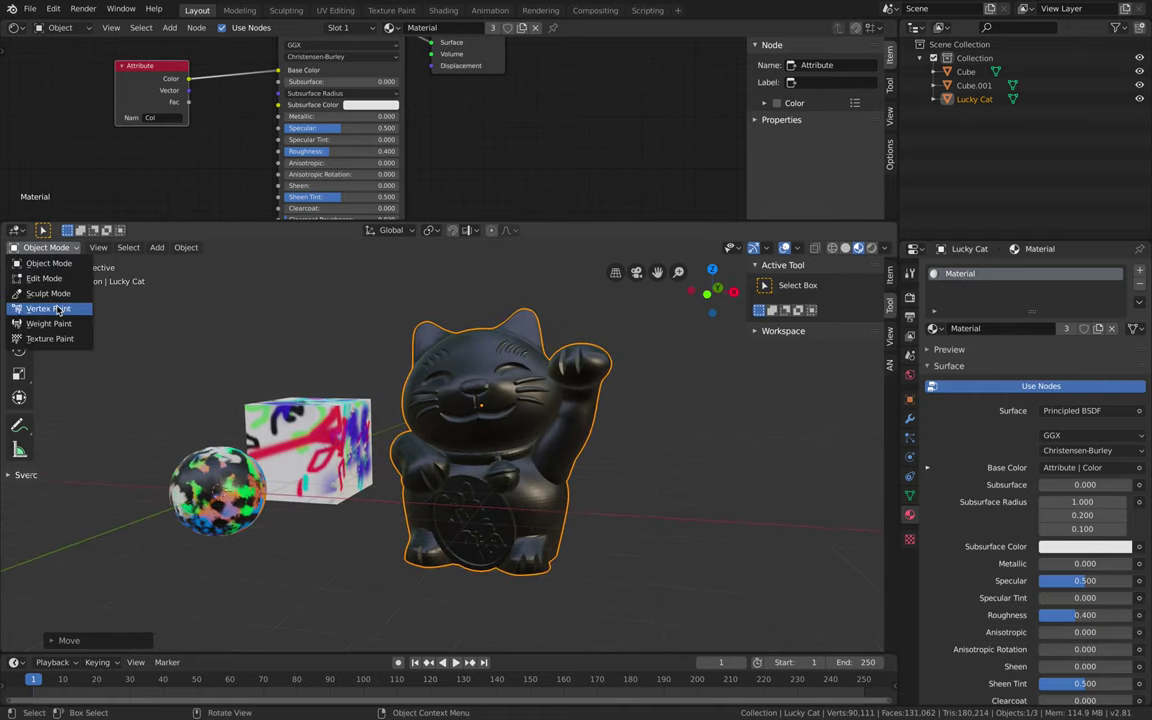
left_click(45, 316)
key("x")
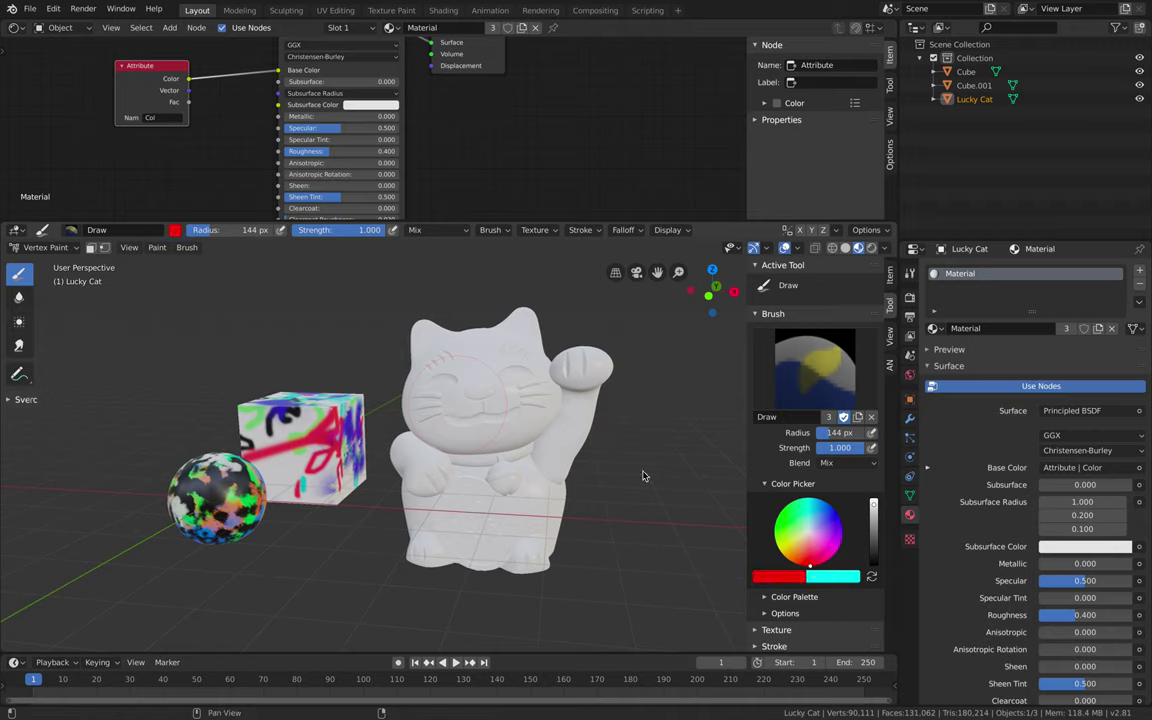
left_click_drag(486, 378, 471, 370)
mouse_move(498, 474)
left_mouse_down()
mouse_move(443, 508)
mouse_move(486, 492)
left_mouse_up()
middle_click_drag(555, 420, 416, 384)
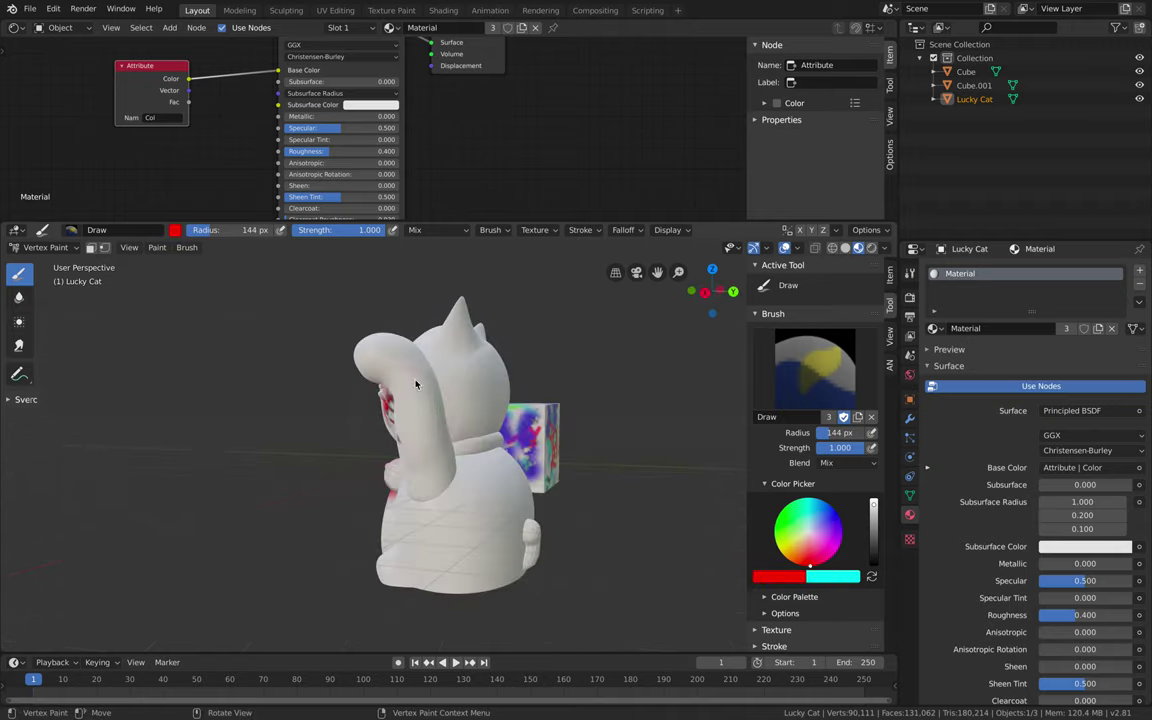
middle_click_drag(403, 478, 382, 320)
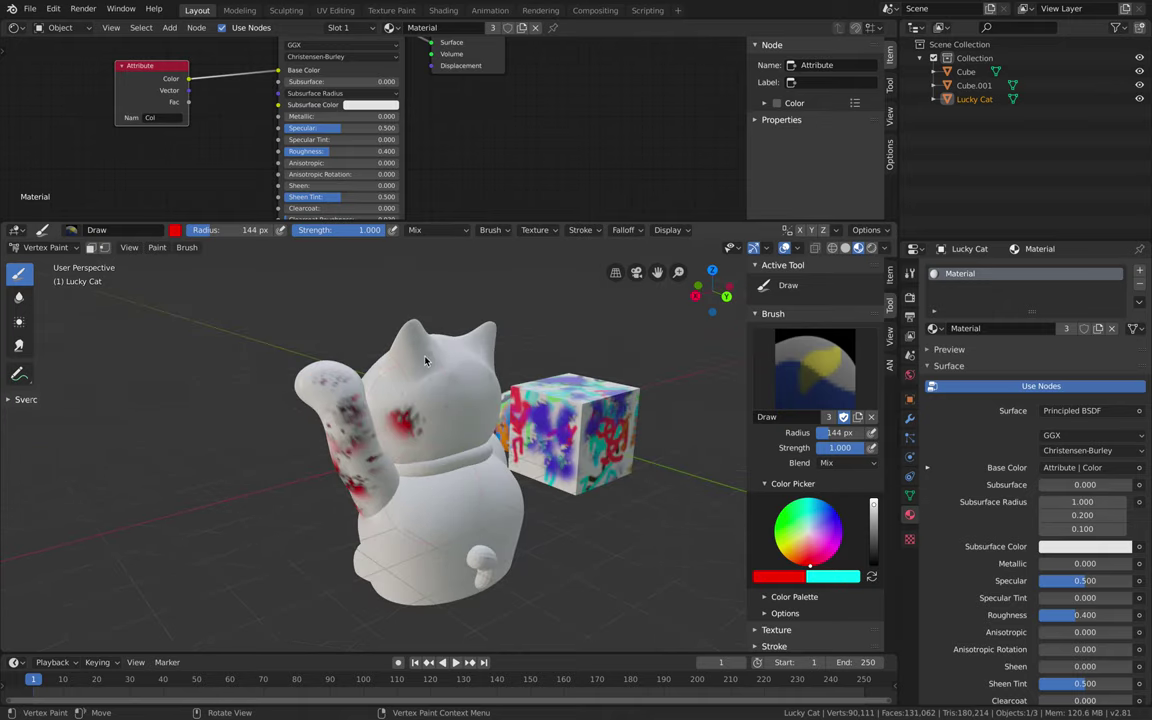
mouse_move(382, 320)
left_mouse_down()
mouse_move(402, 440)
mouse_move(448, 525)
left_mouse_up()
middle_click_drag(527, 506, 519, 499)
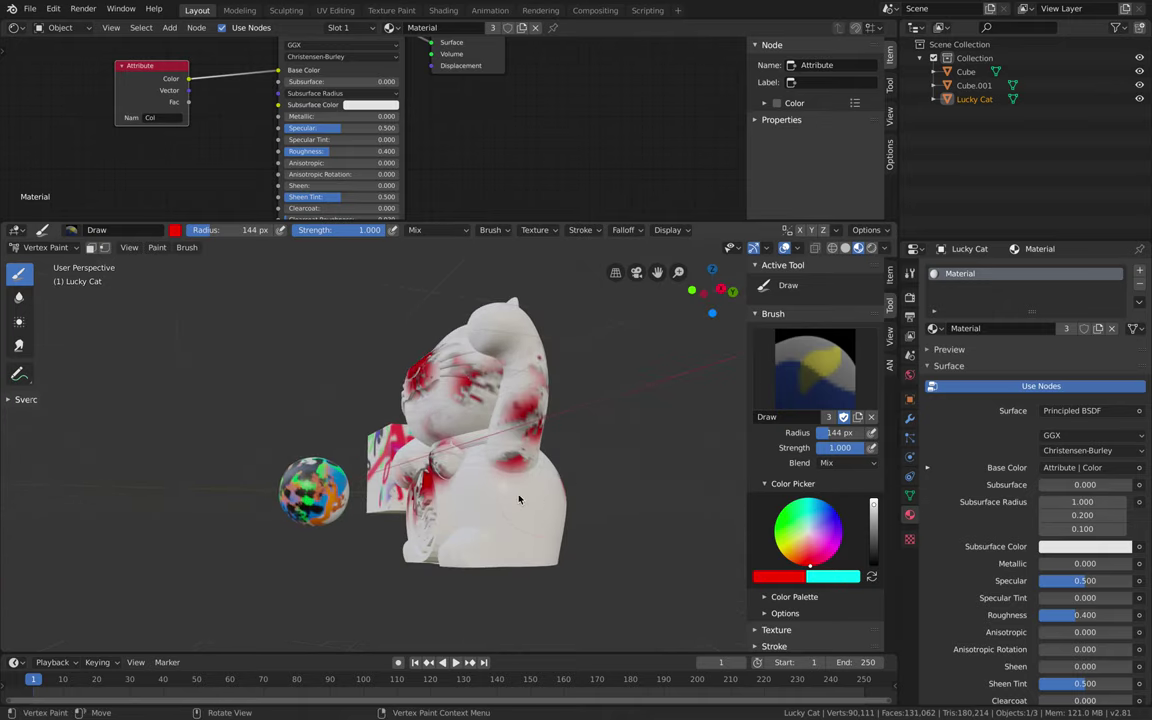
left_click(453, 505)
Change the black stop at position 0 of the brush texture's color ramp to white.
left_click(910, 540)
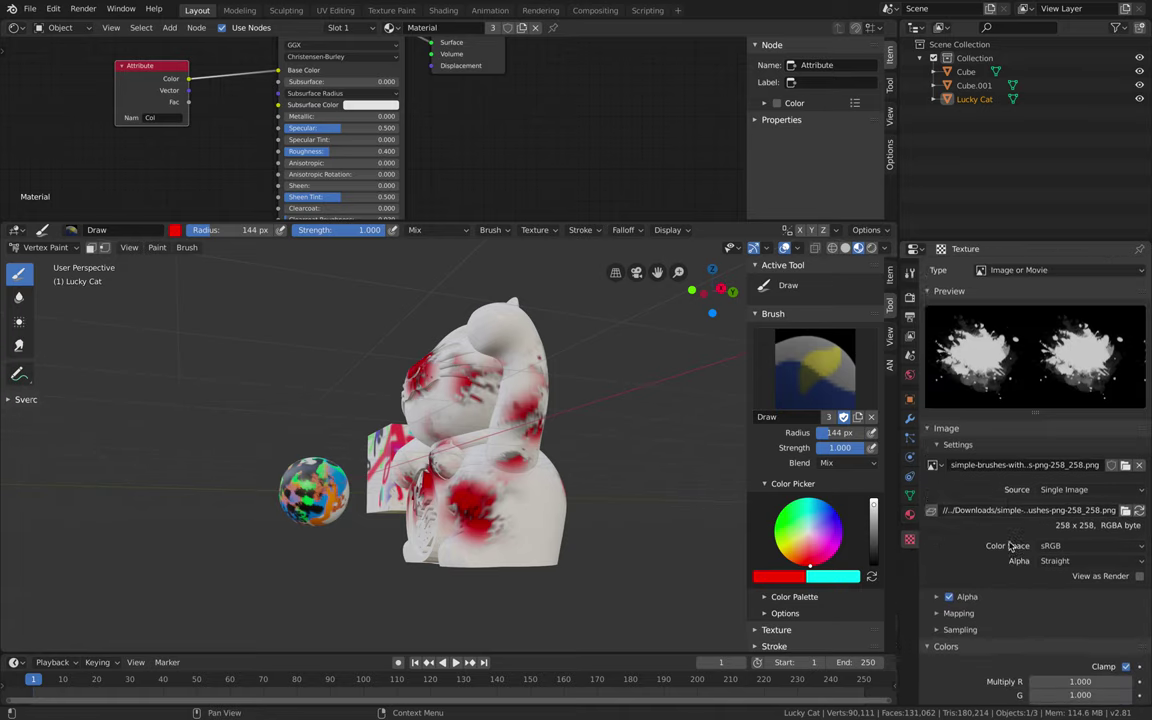
scroll(1000, 580, "down", 3)
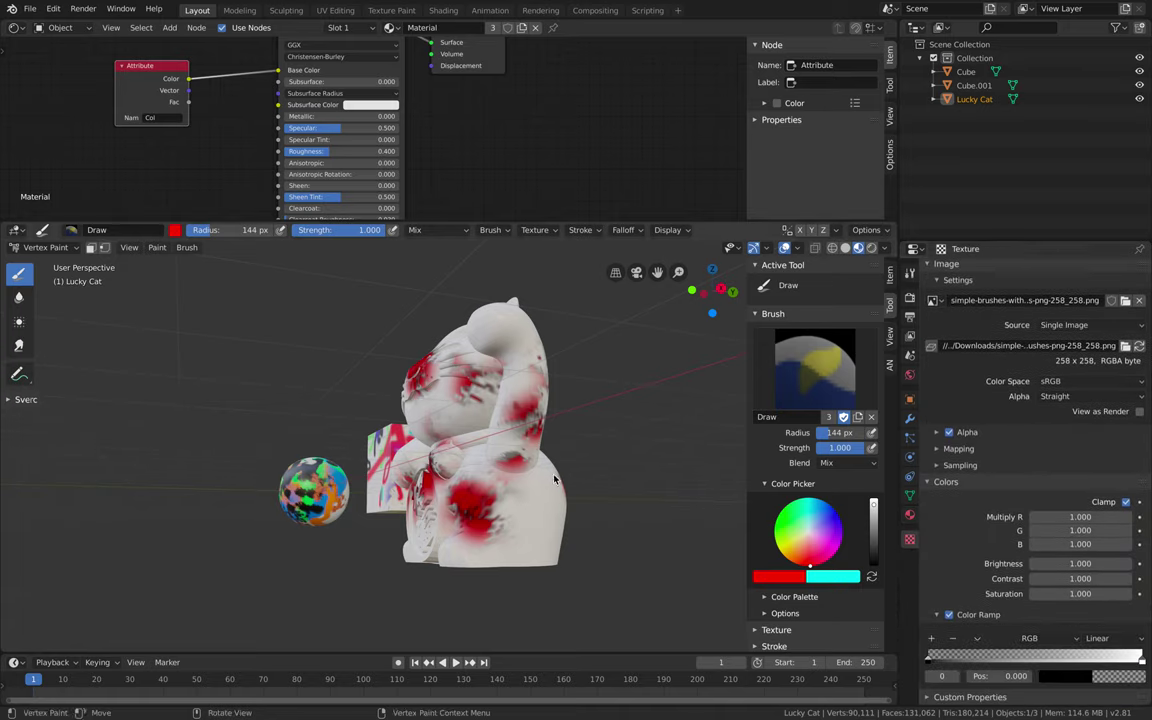
left_click(1062, 679)
left_click_drag(1134, 511, 1134, 478)
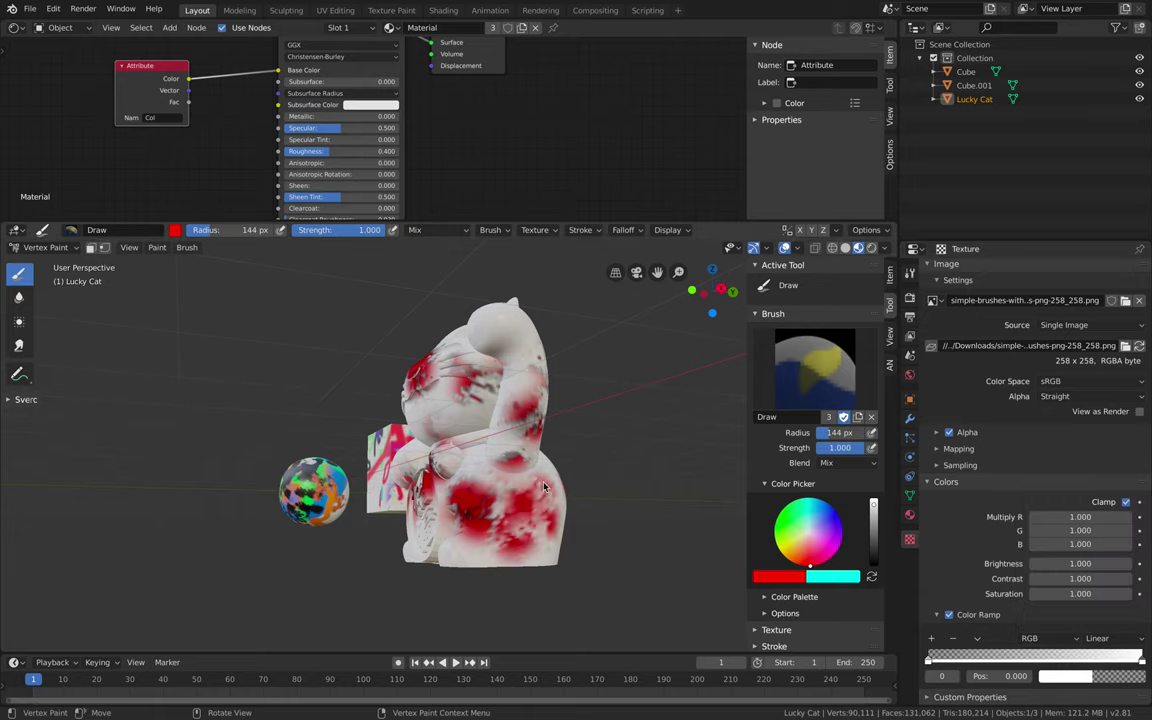
Paint more red splatter over the Lucky Cat's face from the front.
mouse_move(466, 470)
middle_mouse_down()
mouse_move(514, 428)
mouse_move(551, 463)
middle_mouse_up()
left_click_drag(448, 418, 415, 375)
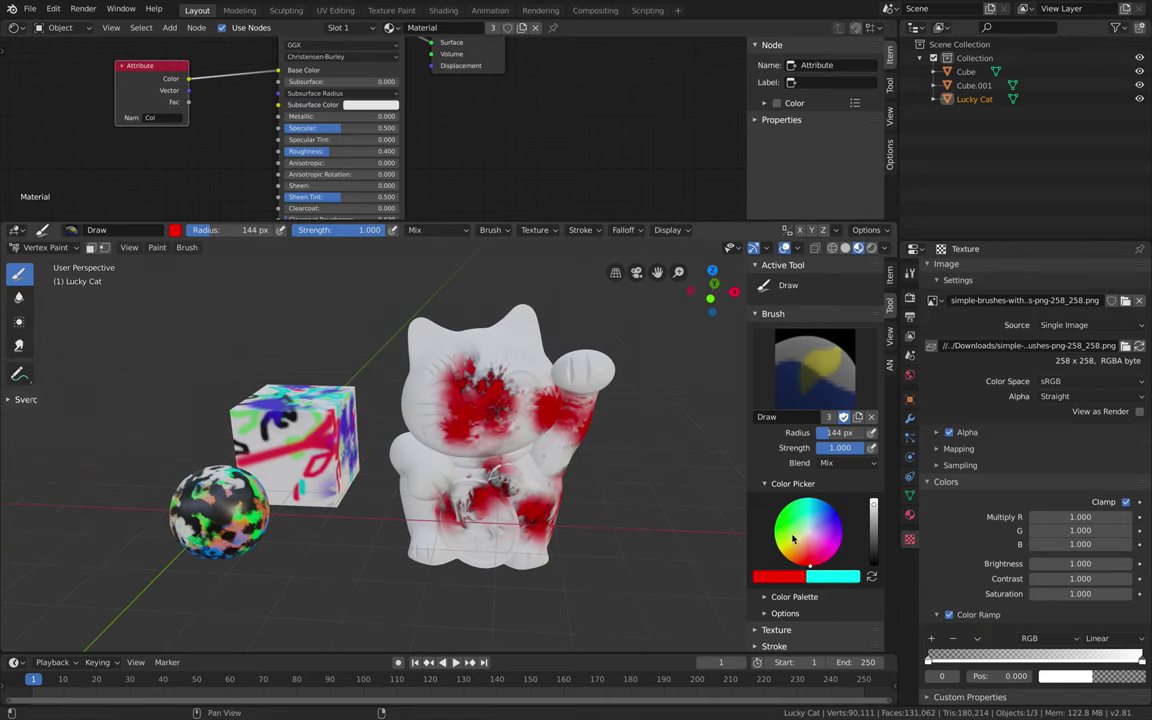
scroll(526, 415, "up", 1)
Paint cyan on the cat's lowered paw and purple over its face, the back of its head and its belly.
key("x")
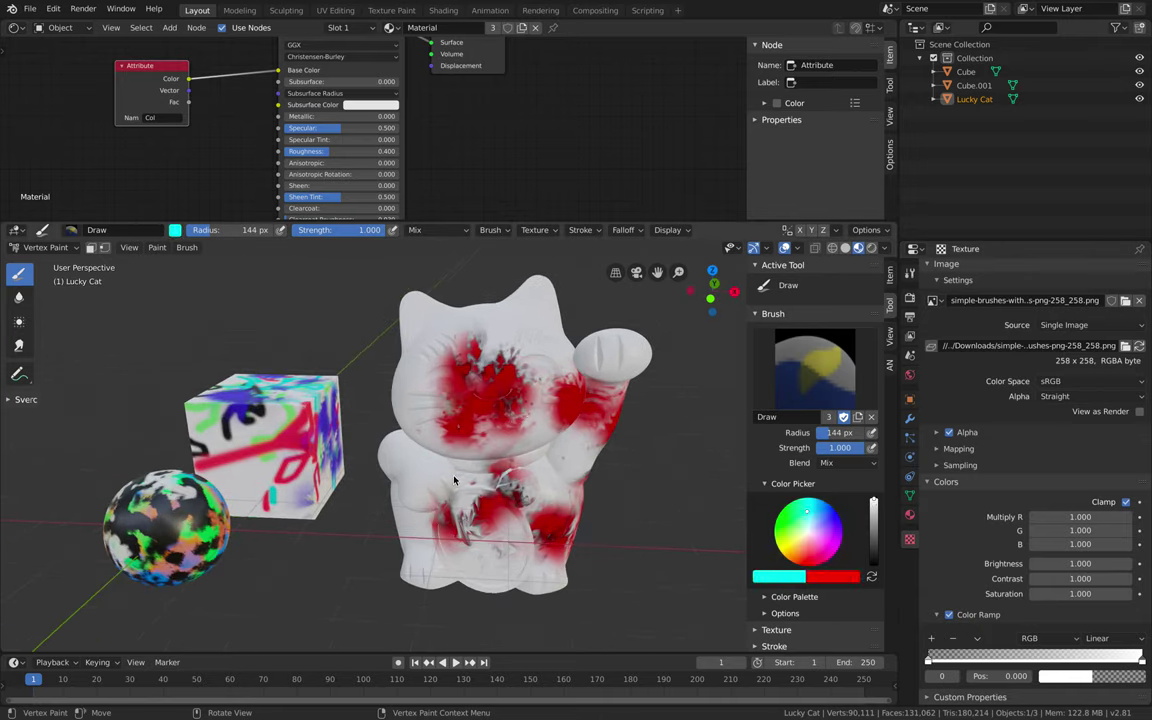
mouse_move(464, 467)
left_mouse_down()
mouse_move(424, 476)
mouse_move(482, 406)
mouse_move(520, 442)
left_mouse_up()
right_click(487, 409)
mouse_move(516, 345)
left_mouse_down()
mouse_move(430, 339)
mouse_move(437, 419)
mouse_move(482, 430)
mouse_move(462, 448)
mouse_move(482, 490)
left_mouse_up()
middle_click_drag(546, 437, 370, 420)
mouse_move(350, 374)
left_mouse_down()
mouse_move(446, 380)
mouse_move(420, 330)
mouse_move(437, 440)
left_mouse_up()
middle_click_drag(437, 440, 612, 456)
mouse_move(445, 464)
left_mouse_down()
mouse_move(422, 448)
mouse_move(462, 442)
left_mouse_up()
middle_click_drag(500, 476, 409, 481)
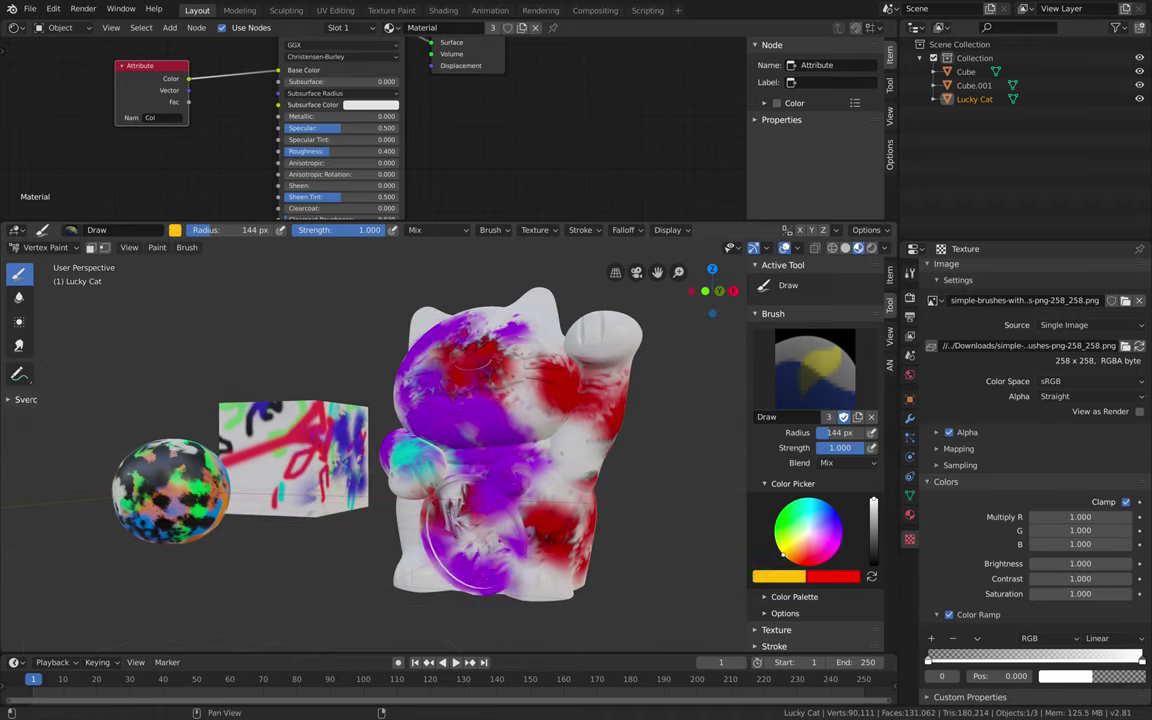
Paint orange-yellow on the cat's belly medallion and on the back of its head.
mouse_move(440, 505)
left_mouse_down()
mouse_move(465, 495)
mouse_move(435, 460)
mouse_move(499, 530)
mouse_move(455, 478)
left_mouse_up()
middle_click_drag(461, 508, 399, 411)
left_click_drag(376, 399, 380, 392)
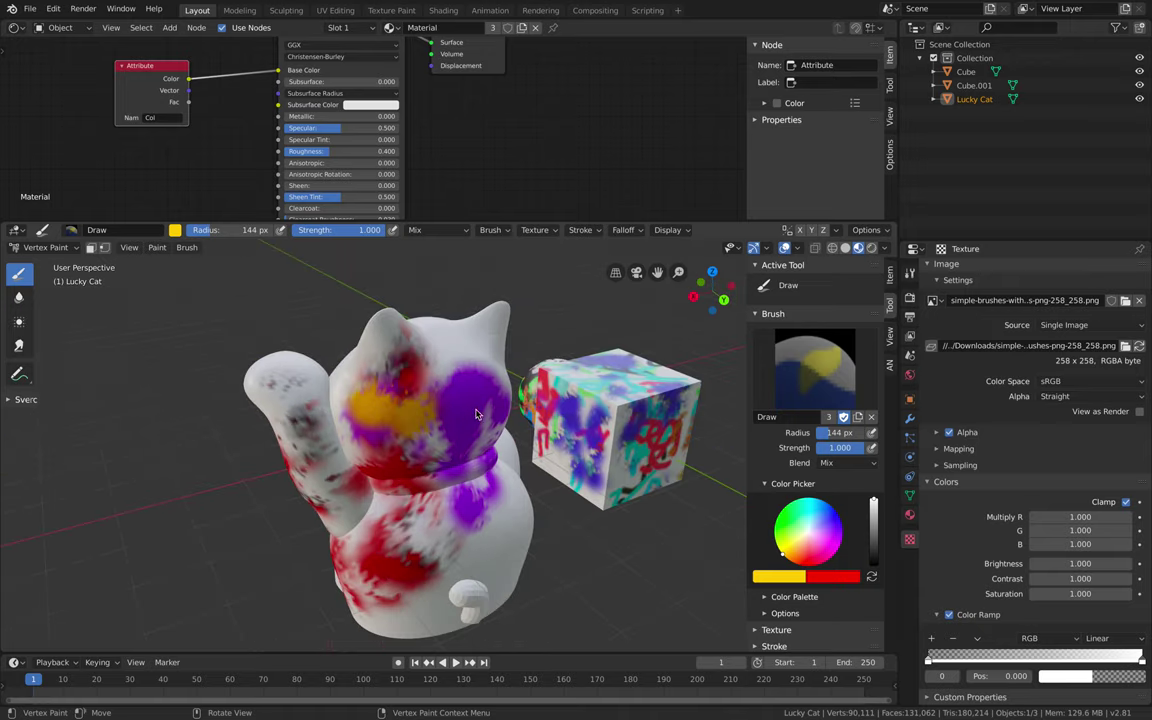
Pick pink and paint it on the cat's side, one ear and the back of its raised paw.
mouse_move(380, 392)
middle_mouse_down()
mouse_move(420, 410)
mouse_move(445, 404)
mouse_move(530, 453)
mouse_move(486, 438)
middle_mouse_up()
left_click(807, 539)
mouse_move(575, 495)
left_mouse_down()
mouse_move(503, 395)
mouse_move(459, 387)
left_mouse_up()
middle_click_drag(461, 361, 434, 391)
scroll(482, 370, "down", 2)
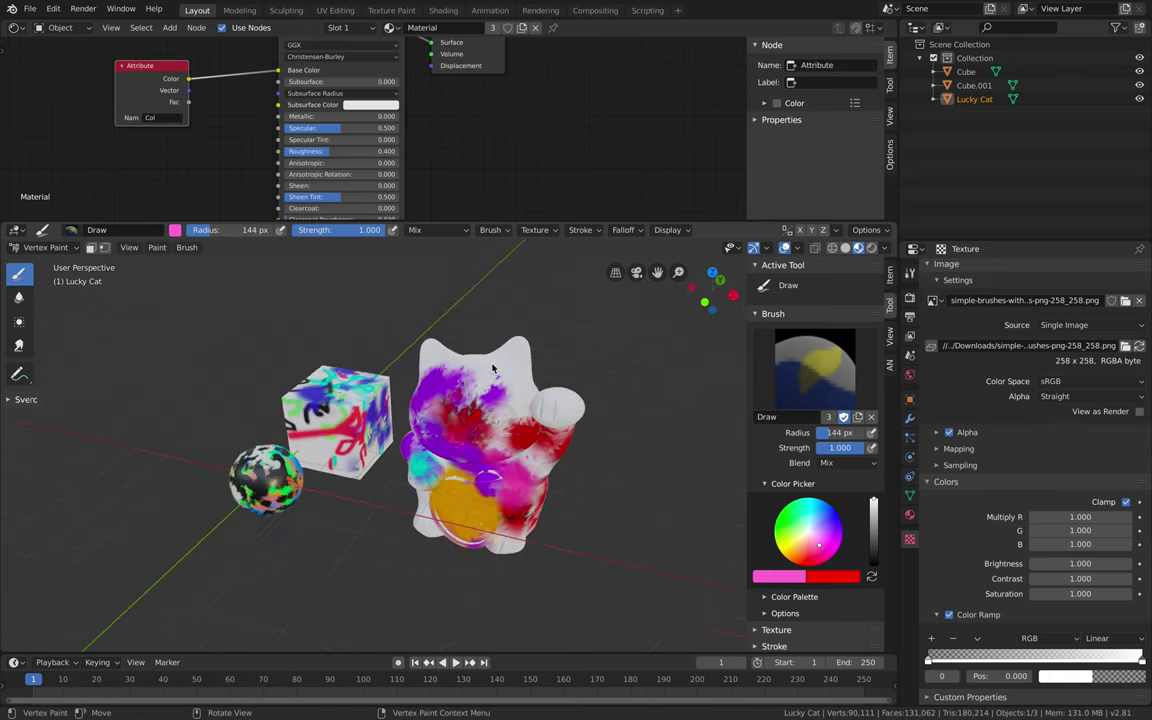
left_click_drag(492, 368, 498, 392)
middle_click_drag(490, 372, 402, 404)
left_click_drag(333, 403, 353, 422)
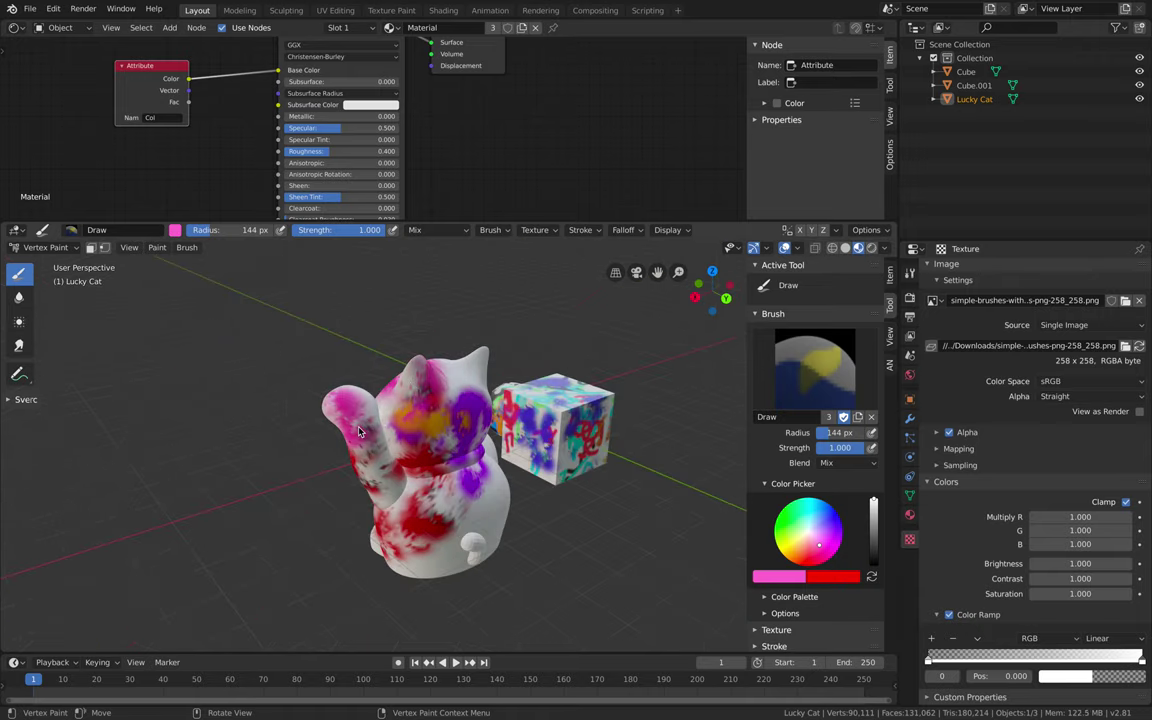
Change the brush to violet and paint the cat's back, side and lower body around the medallion.
left_click_drag(824, 540, 843, 535)
left_click_drag(484, 482, 476, 492)
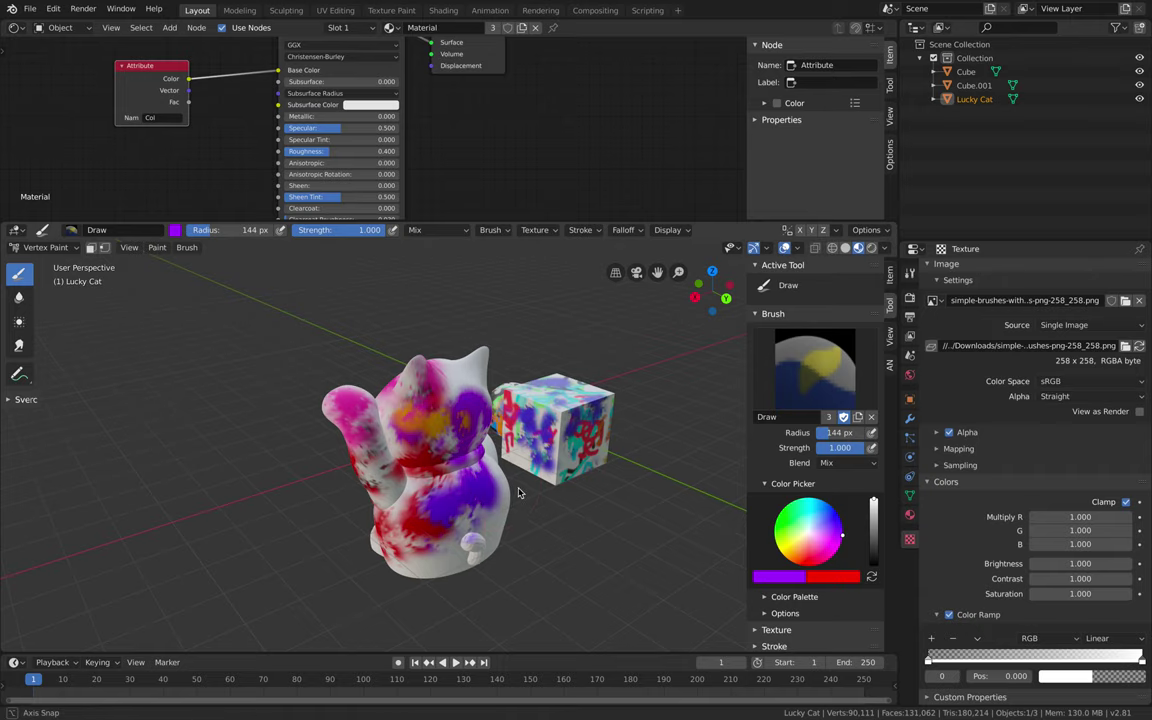
middle_click_drag(485, 446, 482, 541)
left_click_drag(520, 500, 527, 498)
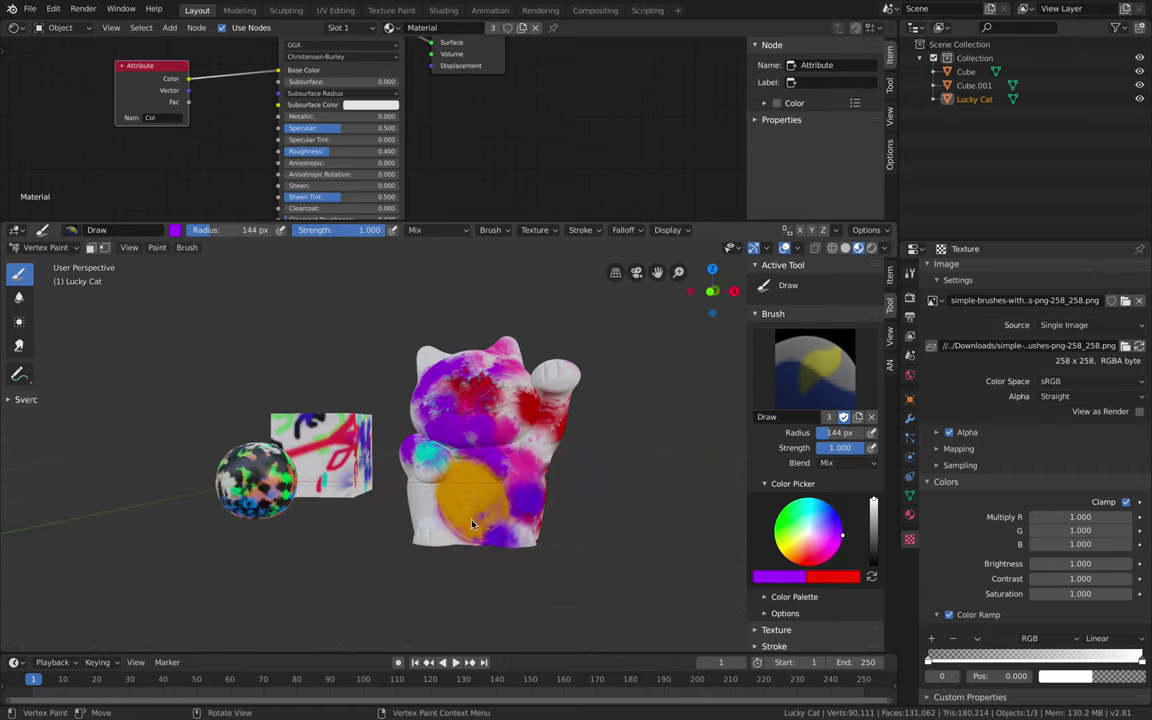
scroll(475, 524, "up", 1)
mouse_move(424, 522)
left_mouse_down()
mouse_move(423, 560)
mouse_move(487, 450)
left_mouse_up()
Paint lavender on the cat's face, light green on its forehead and raised paw, and yellow-green on its chest.
left_click(818, 526)
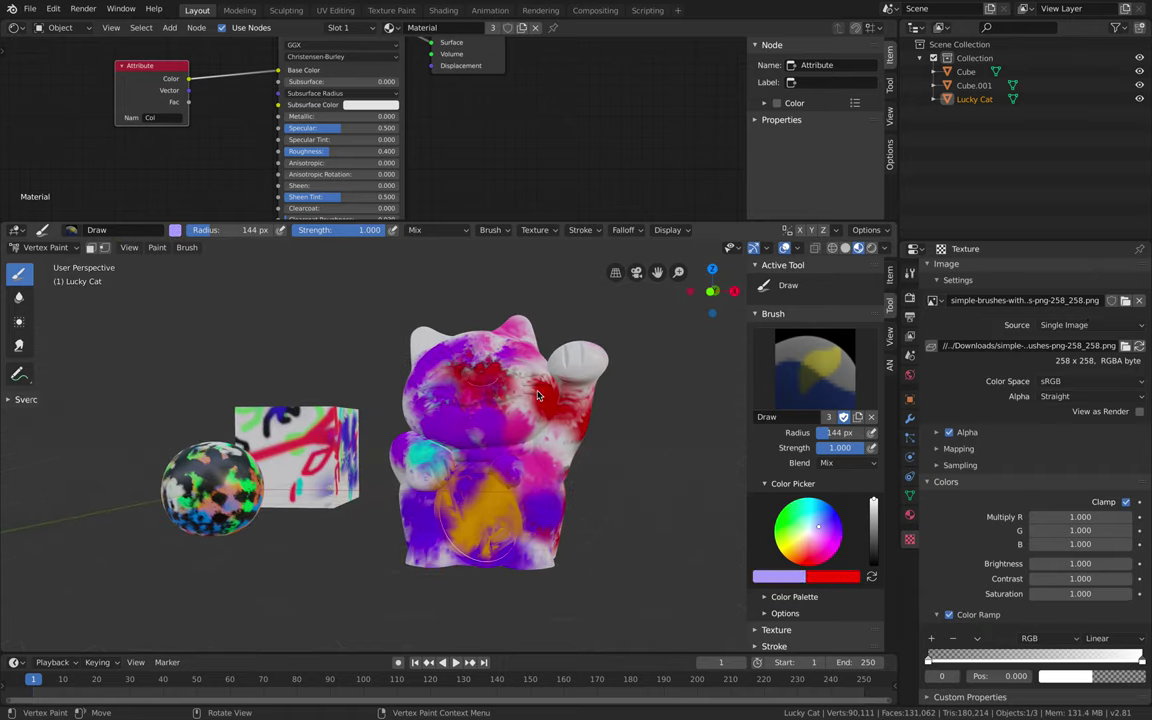
middle_click_drag(545, 340, 499, 396)
left_click_drag(804, 527, 799, 522)
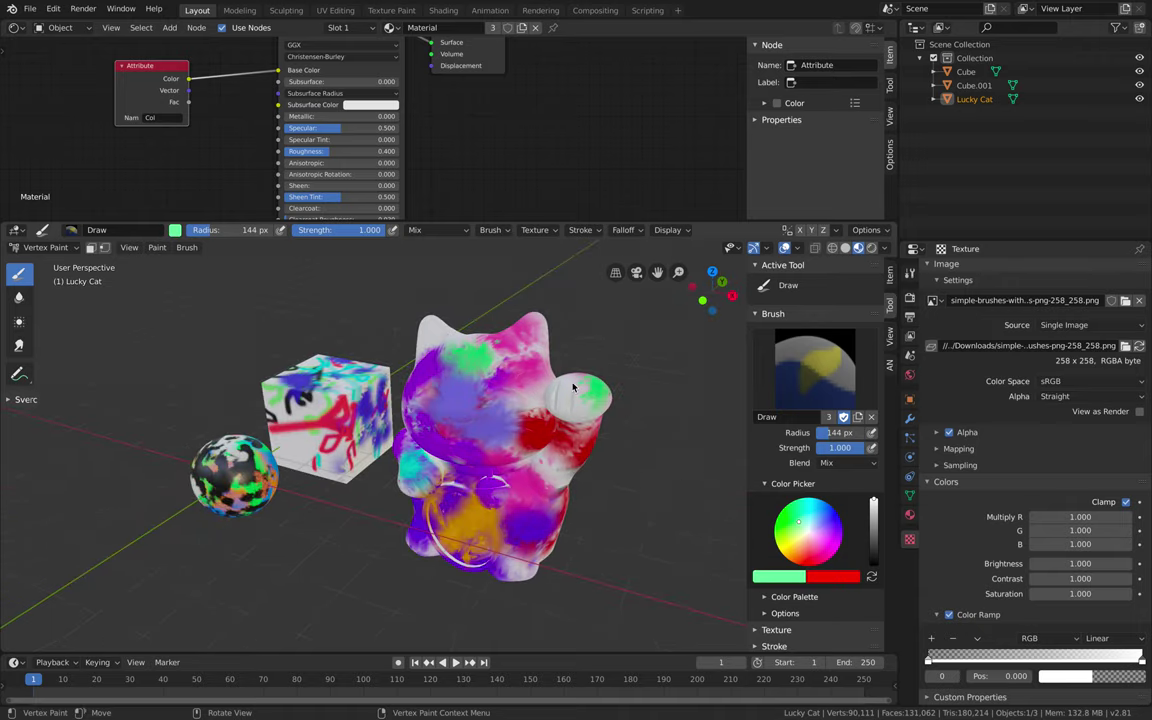
left_click_drag(573, 387, 585, 396)
left_click(793, 534)
left_click_drag(532, 473, 540, 468)
middle_click_drag(425, 412, 498, 374)
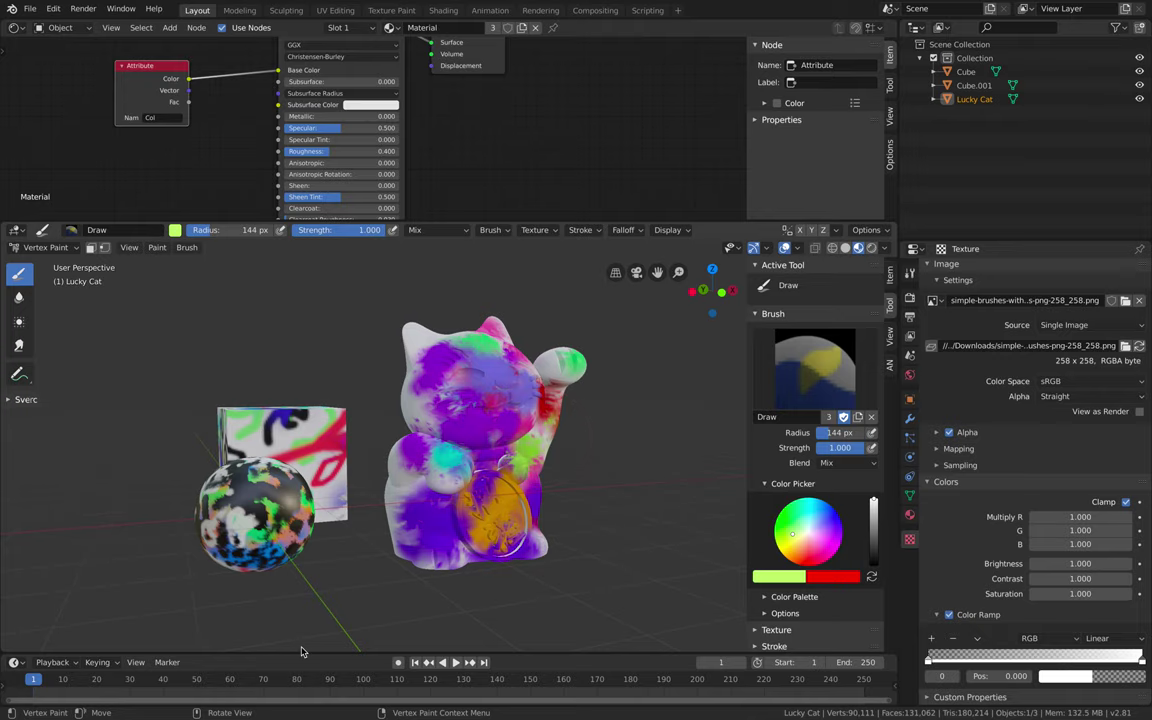
Switch the 3D viewport to Rendered shading to view the painted objects.
left_click(869, 249)
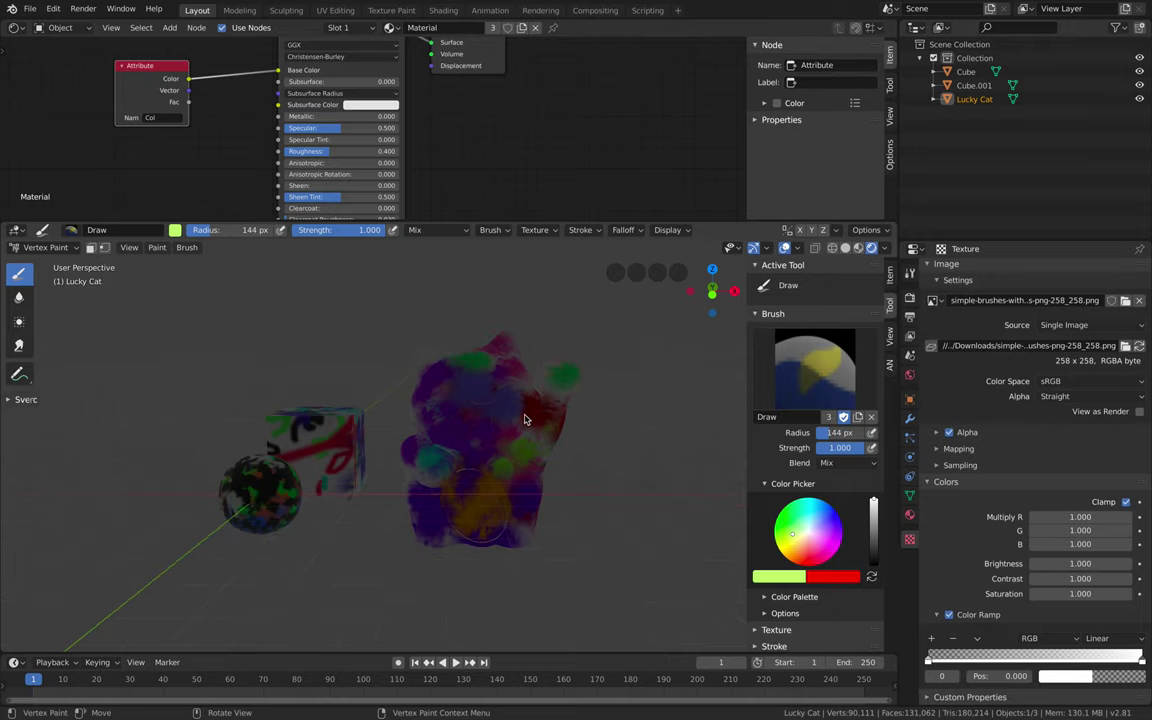
middle_click_drag(527, 420, 521, 419)
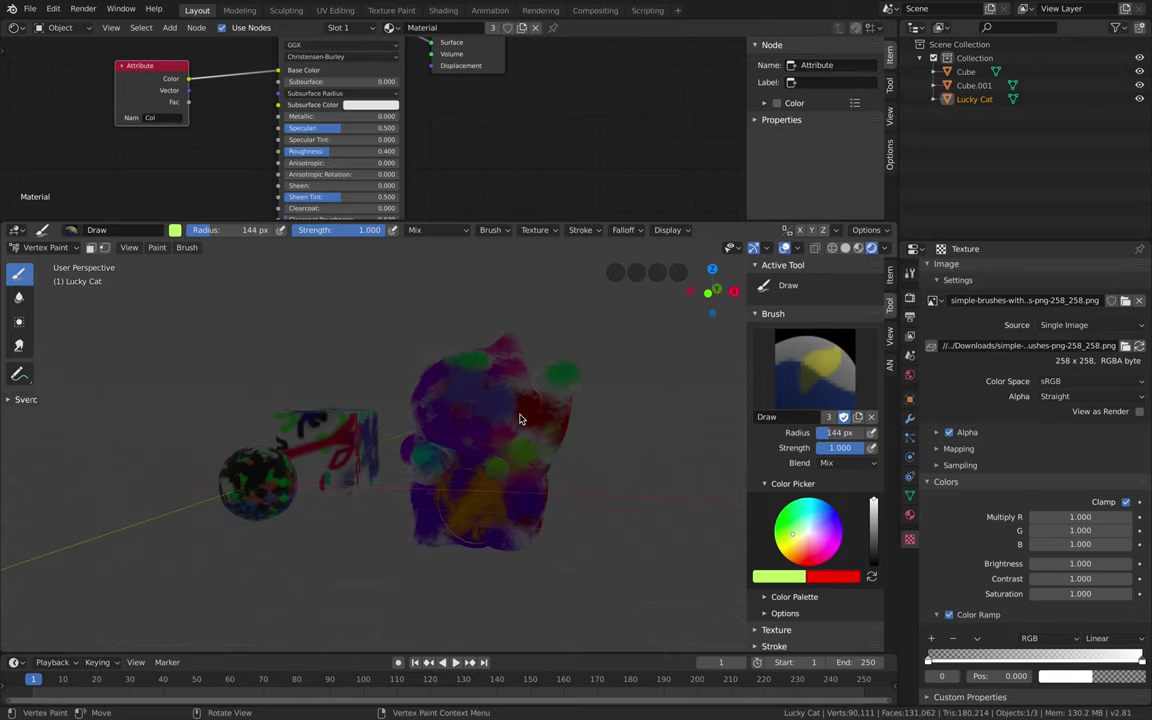
Switch the lucky cat from Vertex Paint to Object Mode and add a Sun light to the scene.
middle_click_drag(371, 519, 379, 519)
middle_click_drag(577, 372, 496, 378)
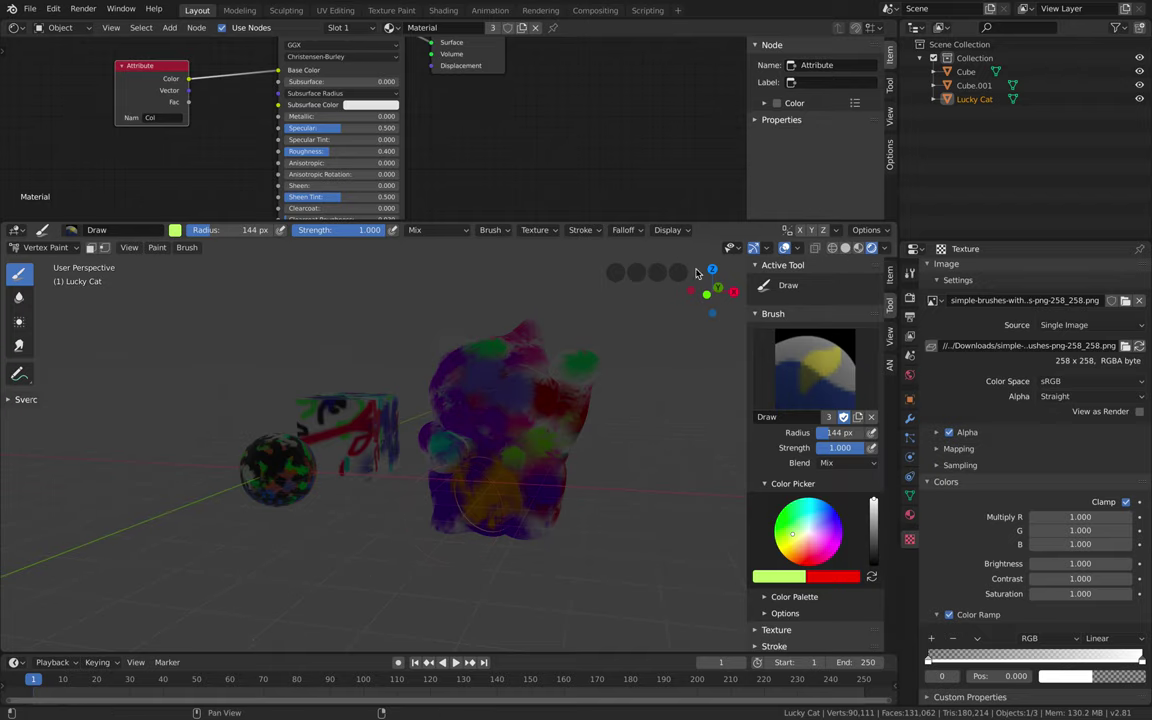
middle_click_drag(305, 334, 298, 334)
left_click(45, 247)
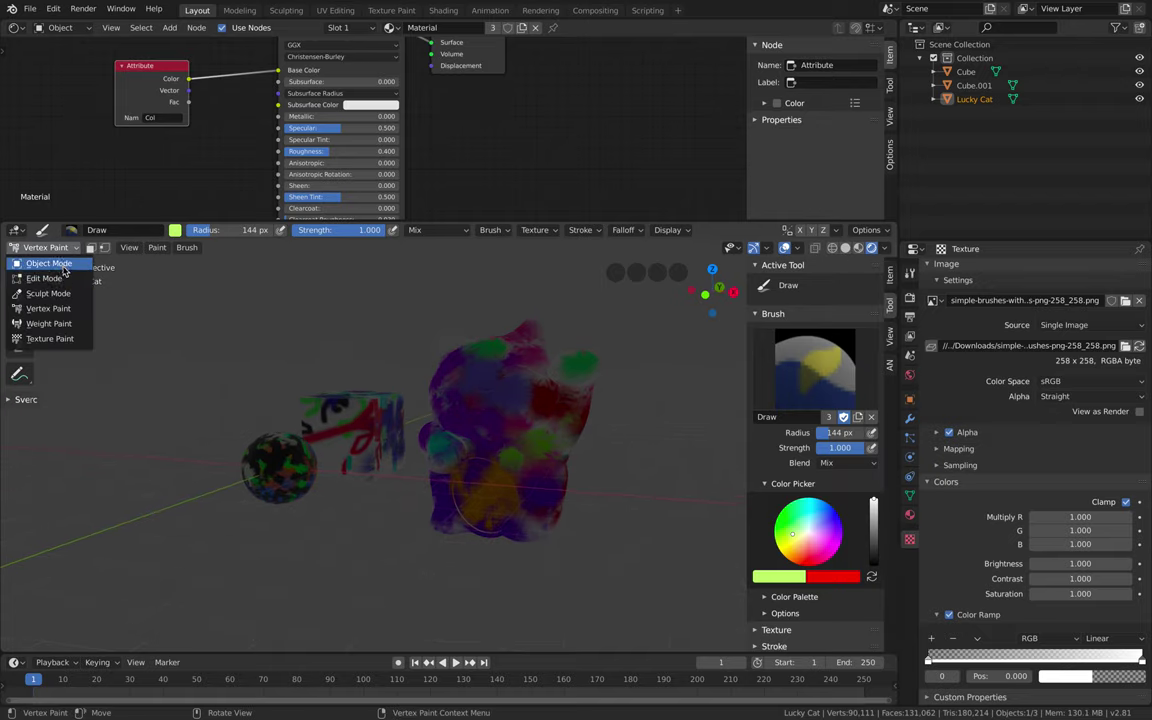
left_click(40, 259)
key("shift+a")
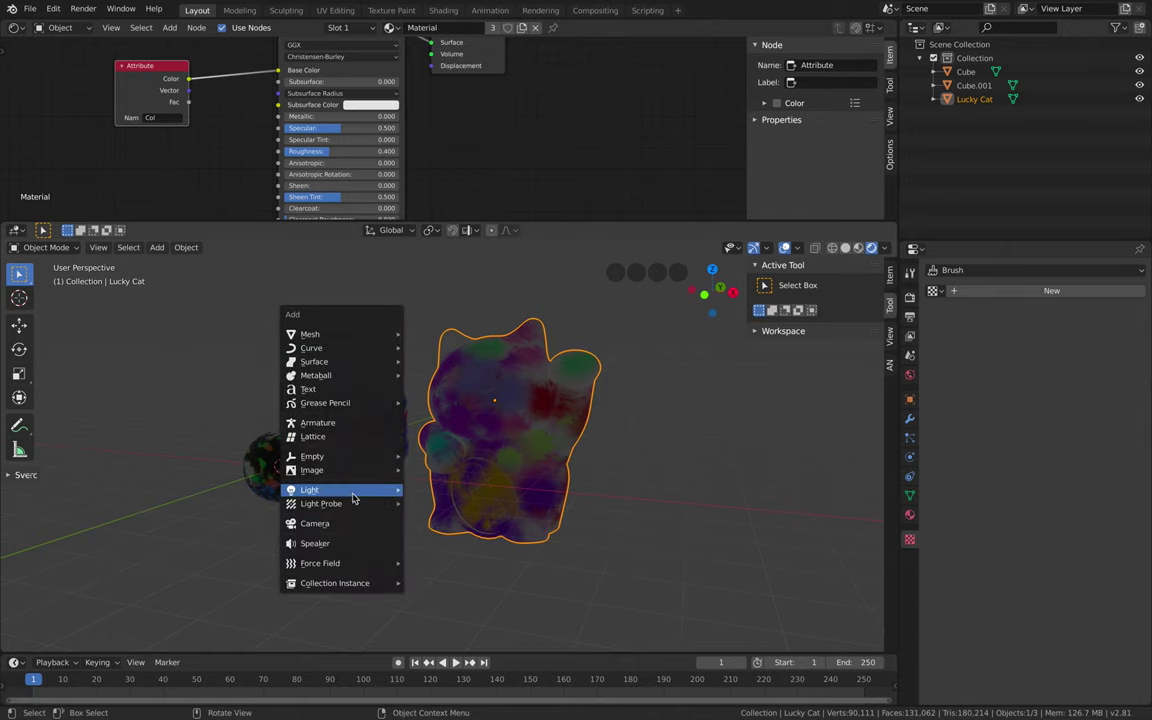
mouse_move(352, 489)
left_click(463, 509)
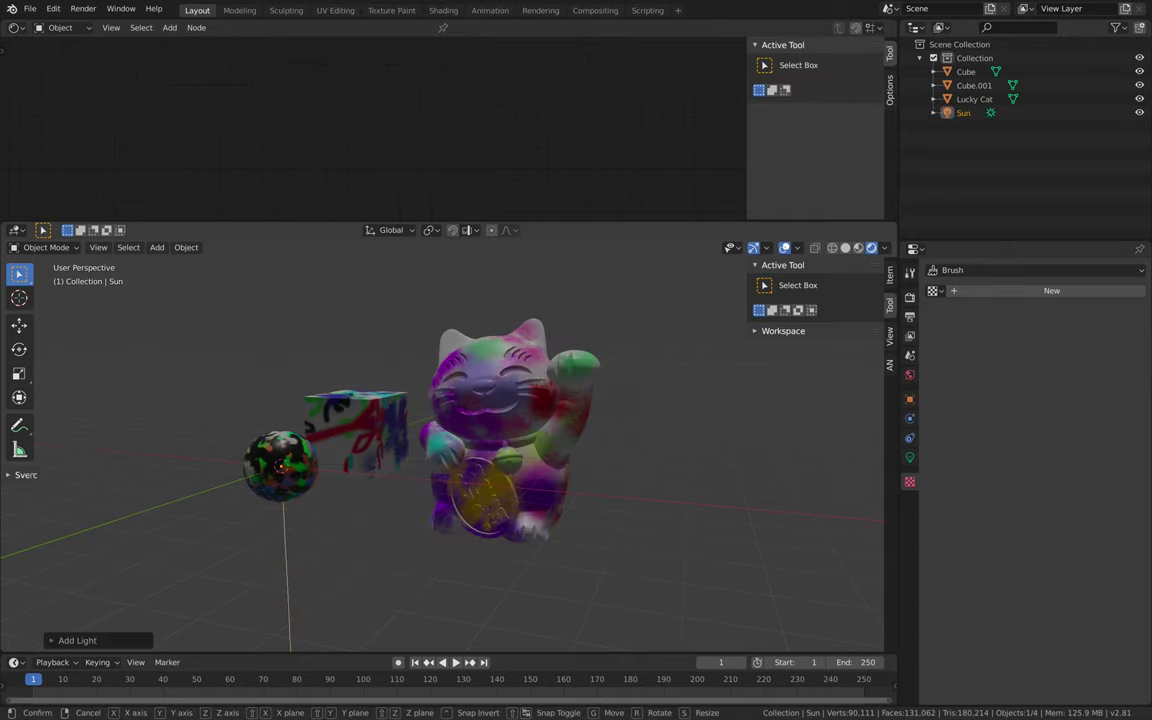
Rotate the sun freely until it lights the front of the cat.
key("r")
key("r")
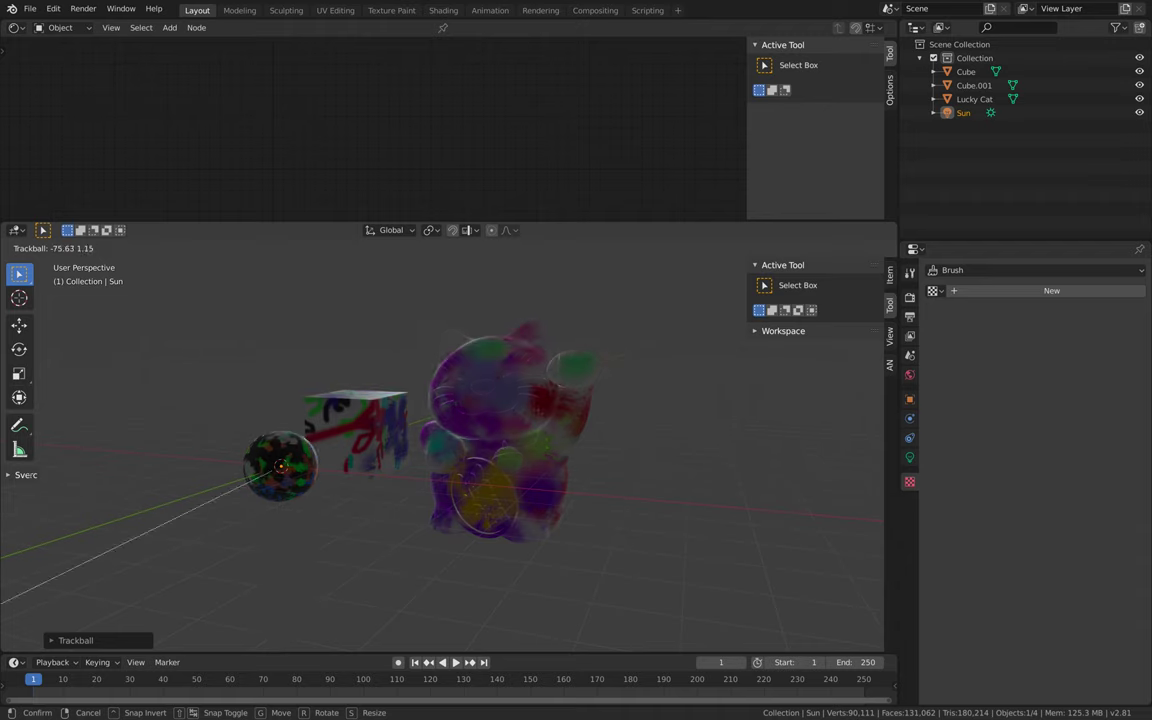
left_click(607, 473)
key("r")
left_click(512, 406)
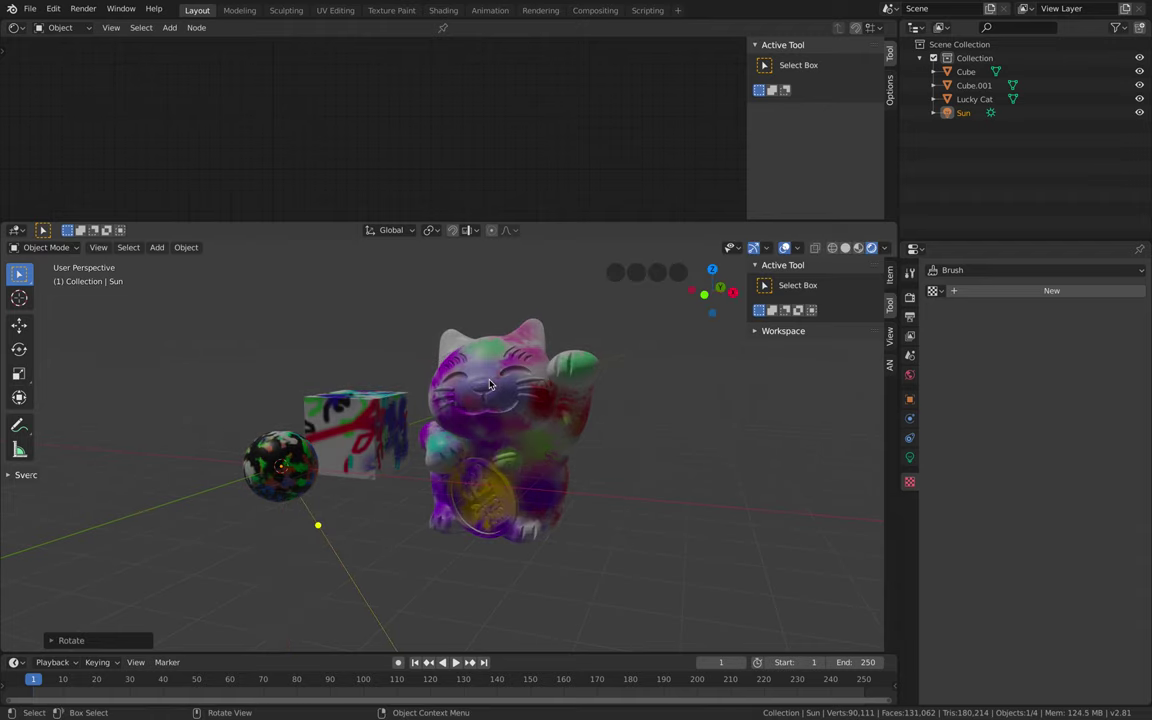
Select the lucky cat, save the file and put the cat back into Vertex Paint mode.
left_click(512, 406)
scroll(512, 406, "up", 2)
middle_click_drag(512, 406, 512, 423, "shift")
key("ctrl+s")
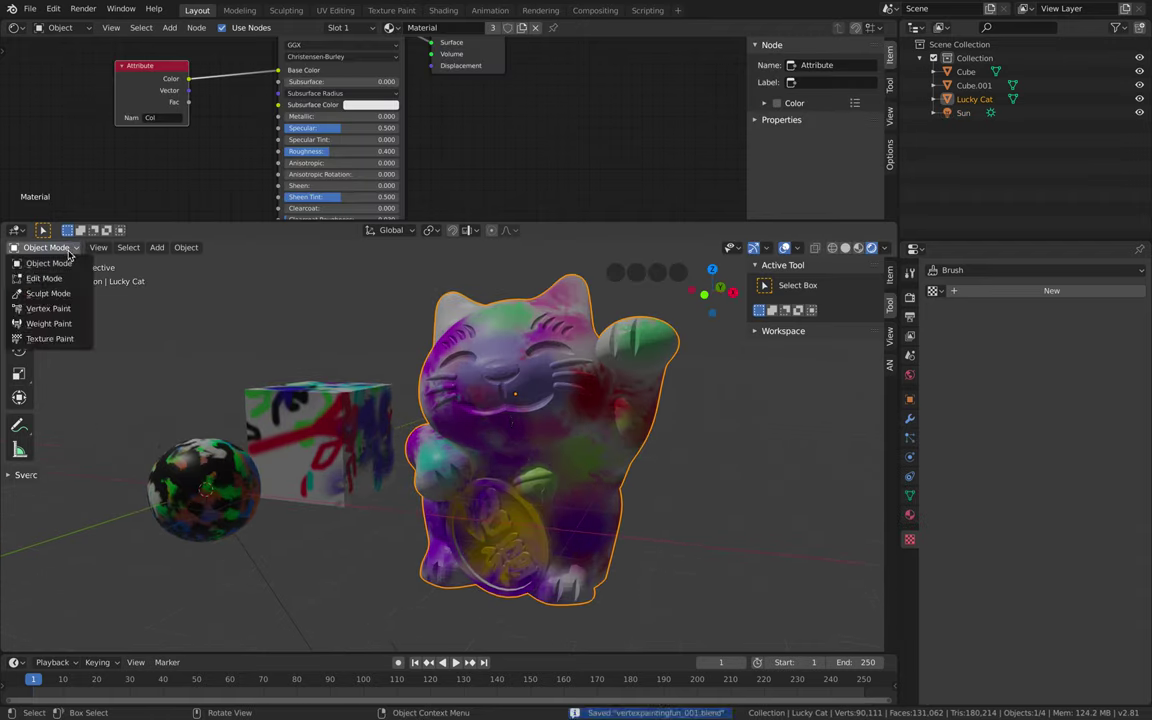
left_click(40, 247)
left_click(60, 282)
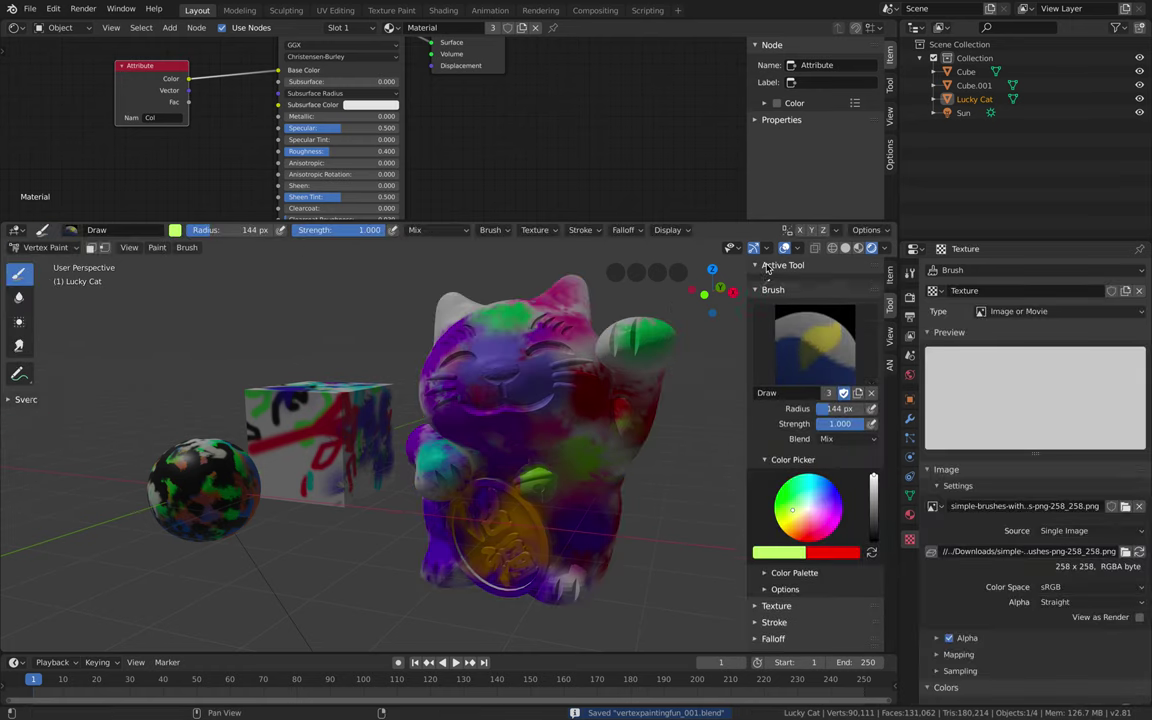
Enlarge the 3D viewport by shrinking the node editor above it, keeping the whole cat in view.
left_click(770, 265)
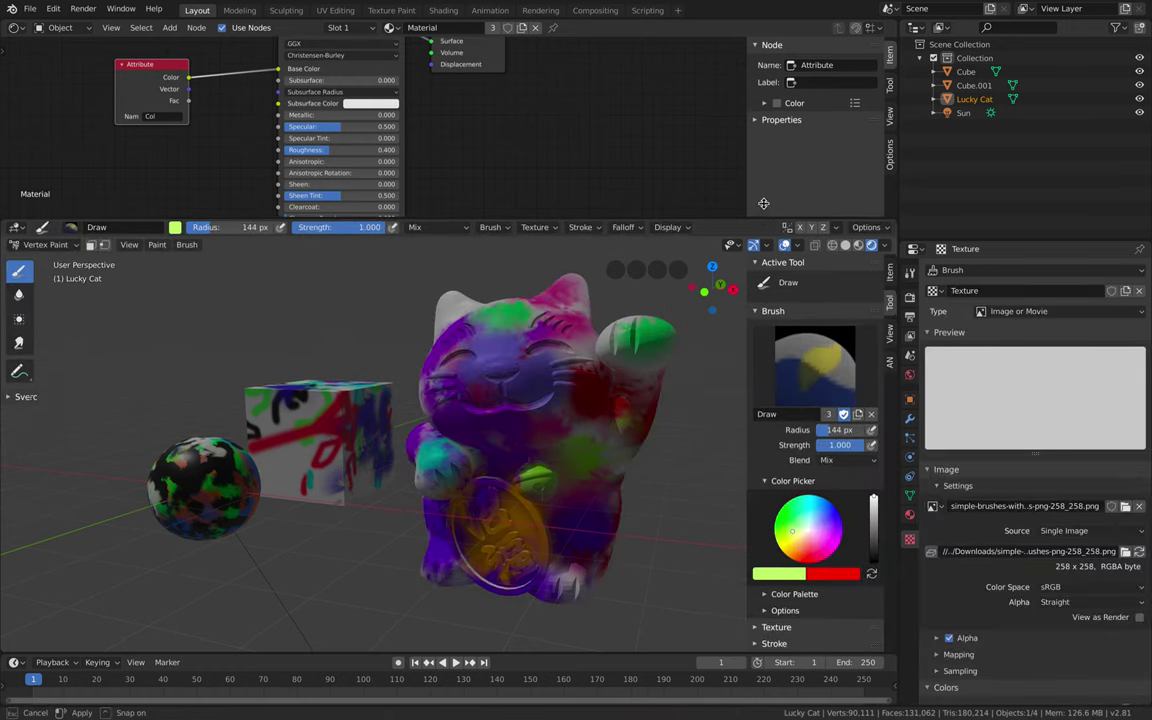
left_click_drag(765, 222, 770, 133)
middle_click_drag(647, 337, 570, 351)
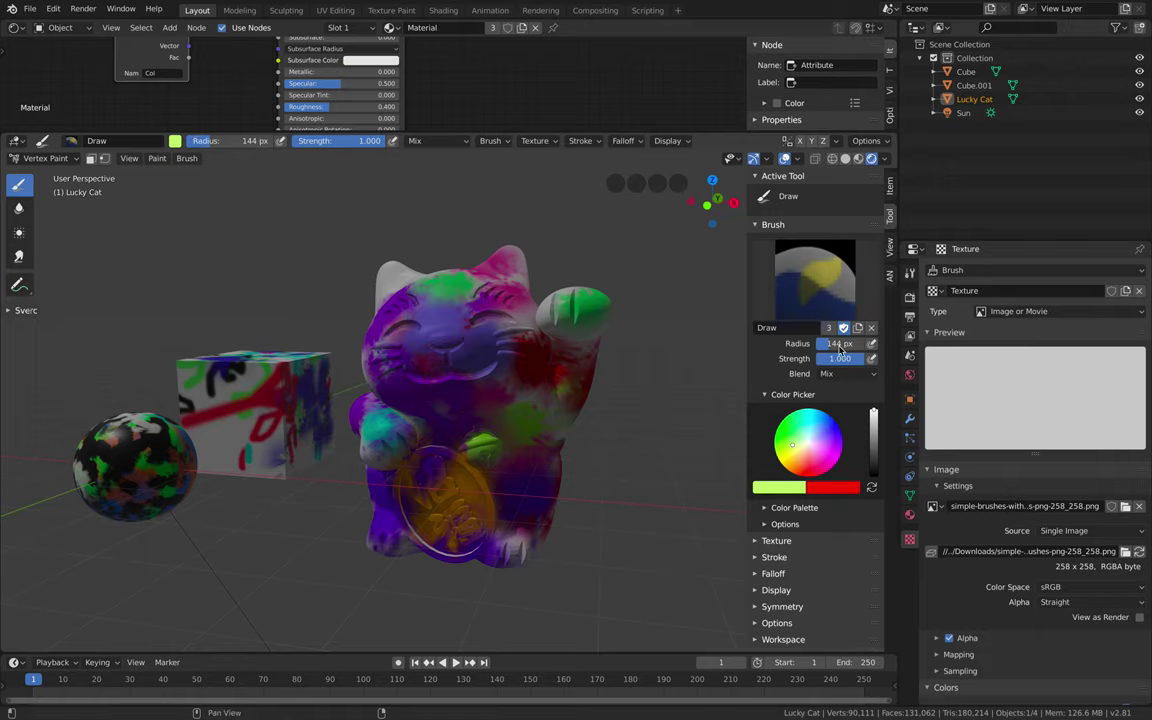
Create a colour palette for the brush and store yellow-green, violet and turquoise swatches in it.
left_click(794, 507)
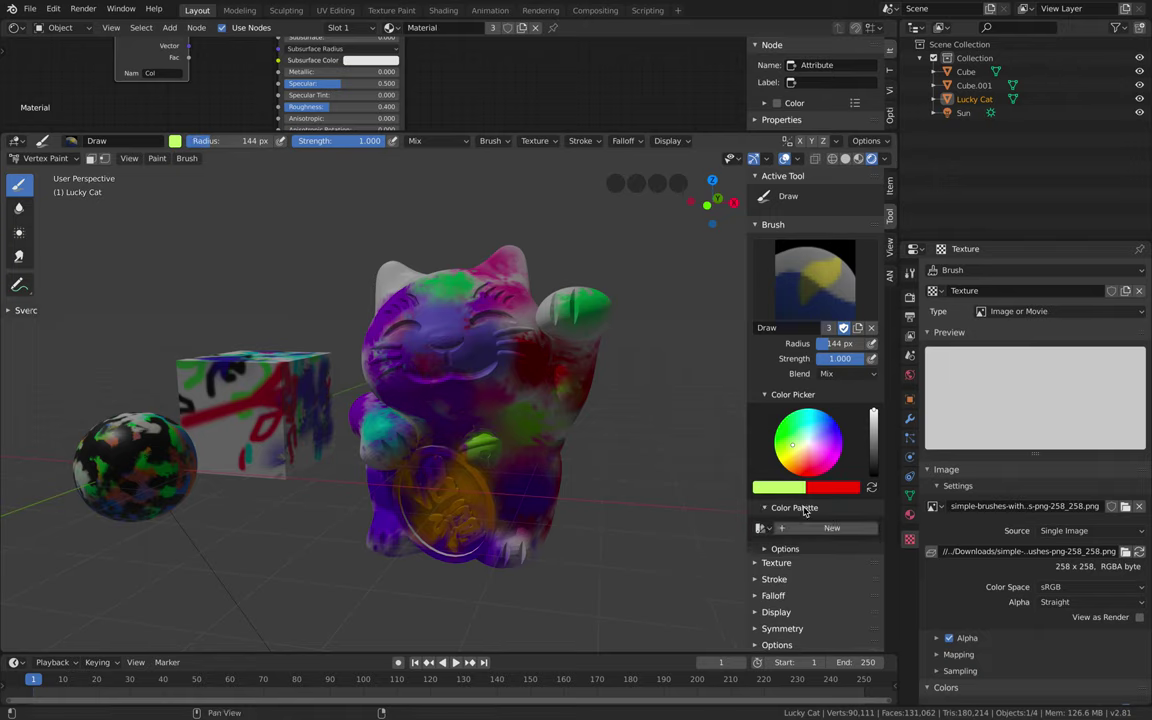
scroll(810, 512, "down", 1)
left_click(806, 510)
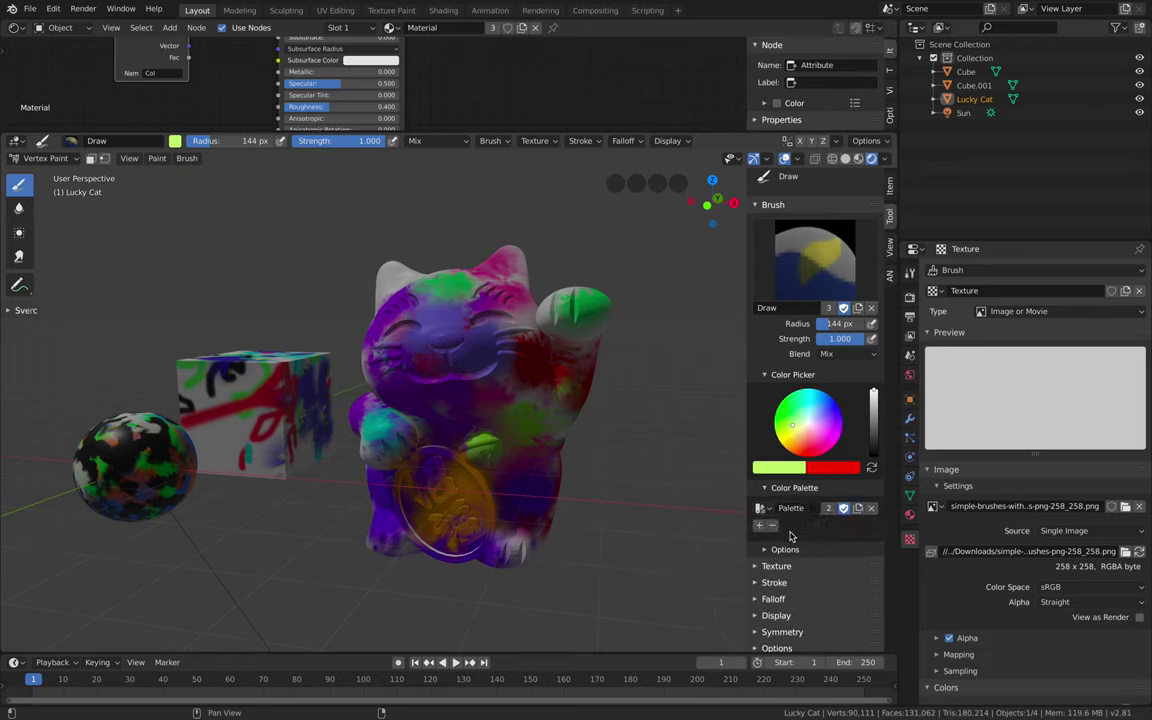
left_click(759, 525)
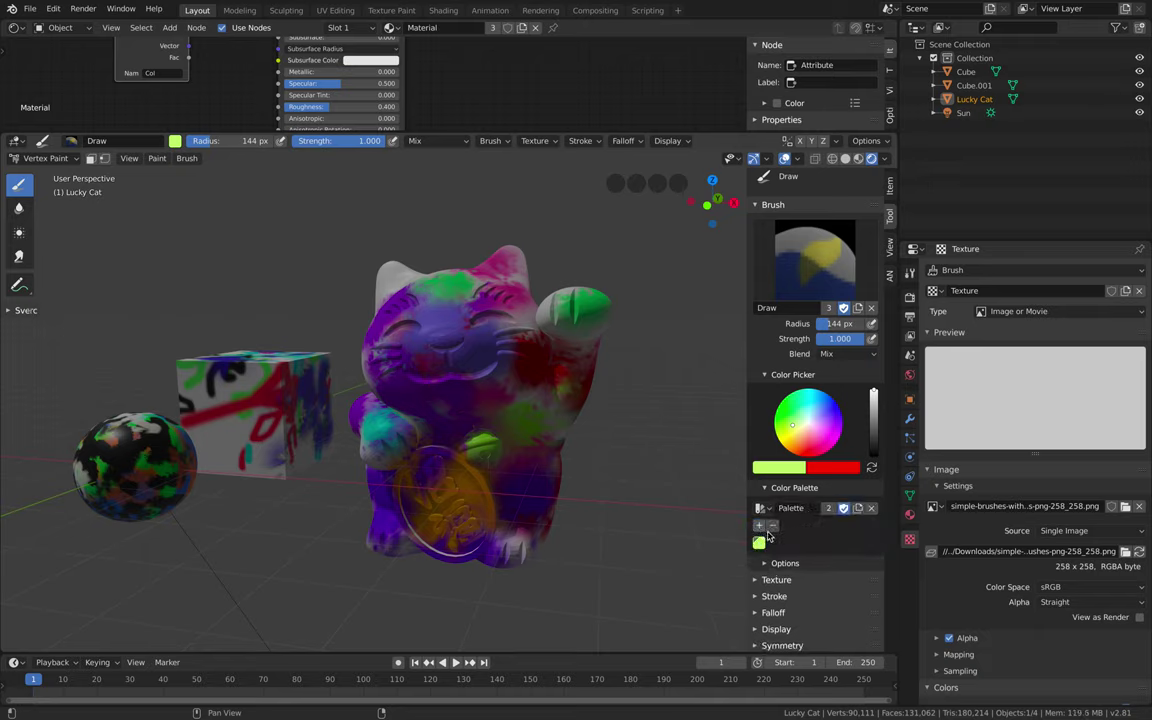
left_click(834, 420)
left_click(800, 401)
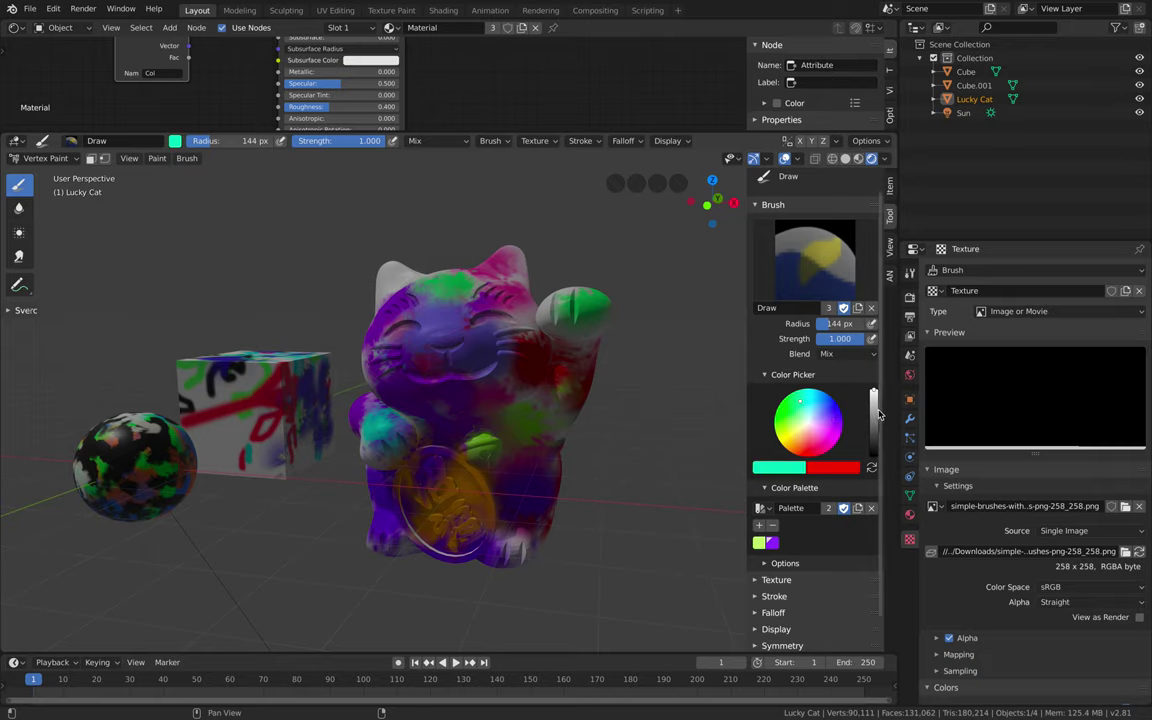
left_click(759, 525)
Pick the violet palette swatch and paint it over the cat's face.
left_click(771, 543)
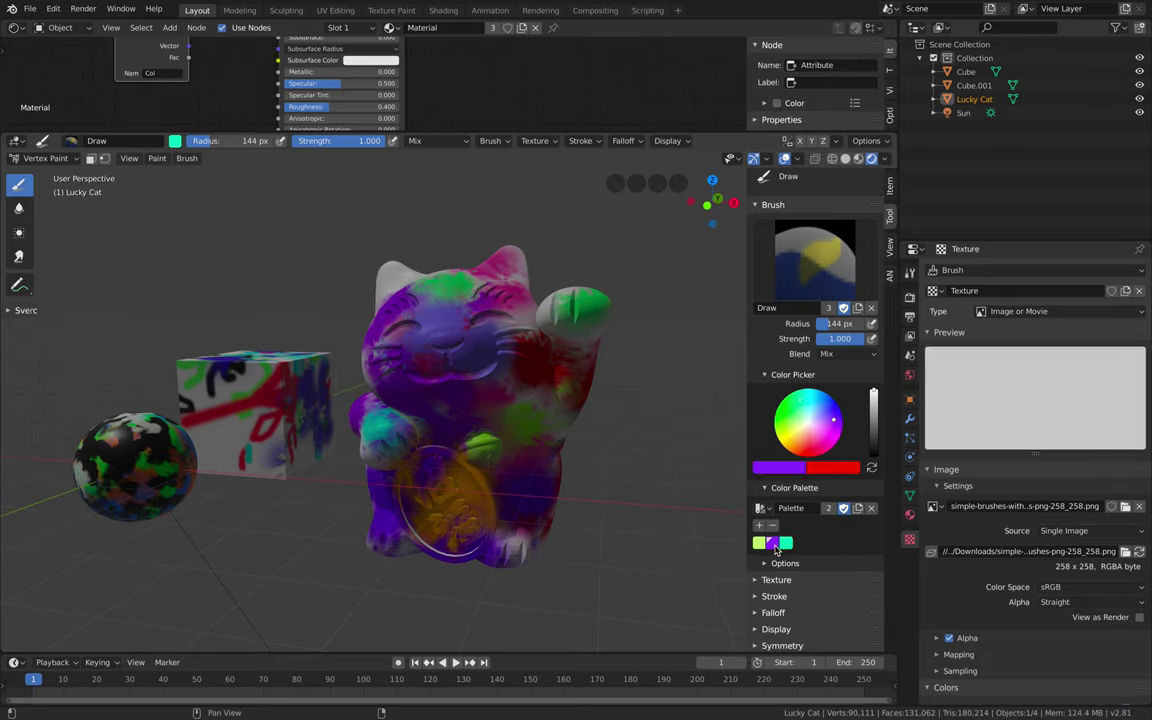
mouse_move(525, 418)
left_mouse_down()
mouse_move(481, 369)
mouse_move(434, 346)
left_mouse_up()
middle_click_drag(576, 422, 577, 409)
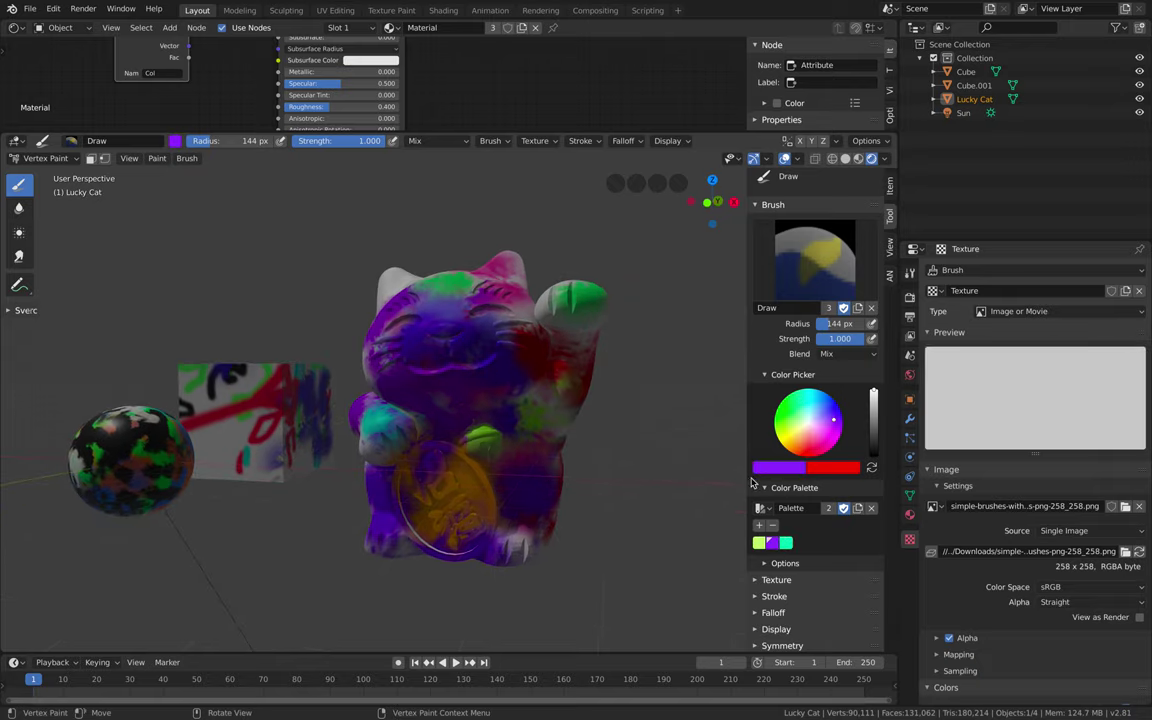
Look through the brush's Texture, Stroke, Falloff and Display settings.
left_click(776, 580)
scroll(790, 540, "down", 5)
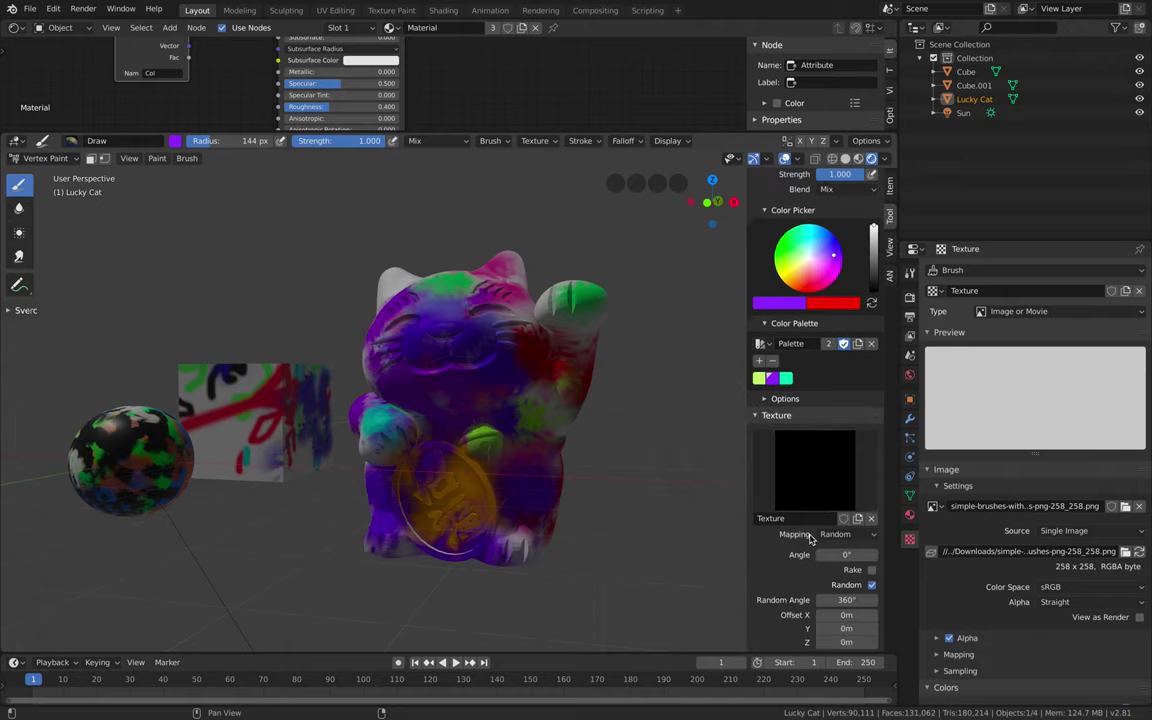
left_click(778, 362)
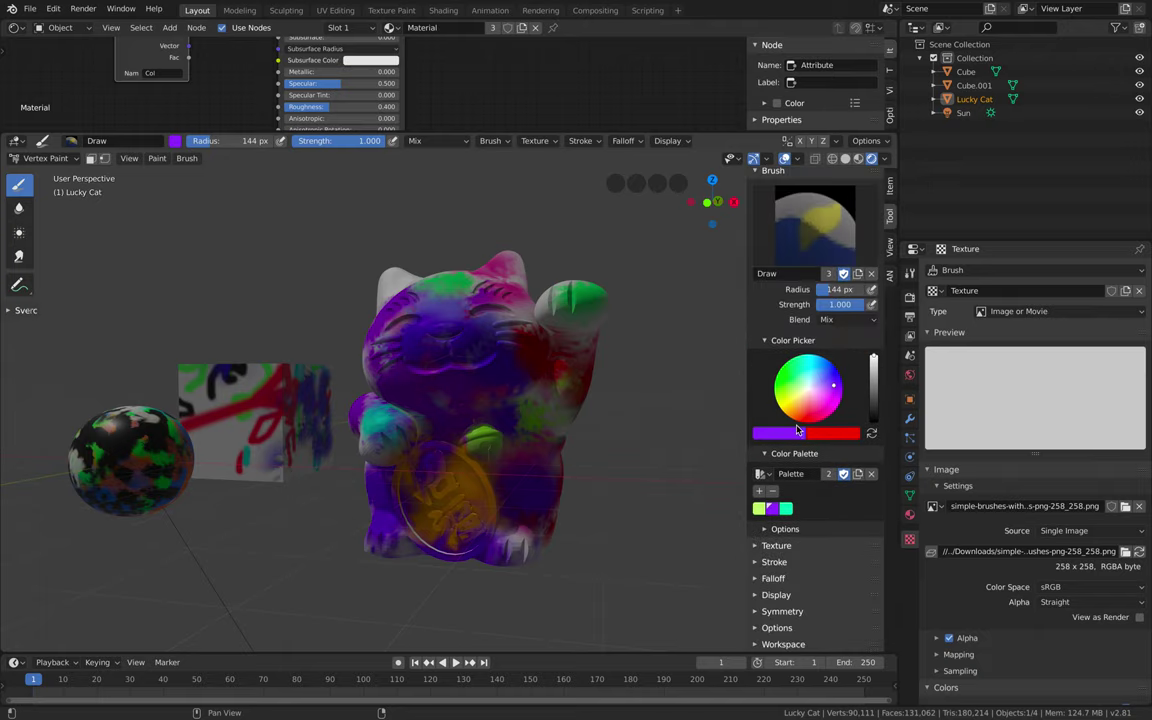
left_click(774, 562)
scroll(795, 568, "down", 4)
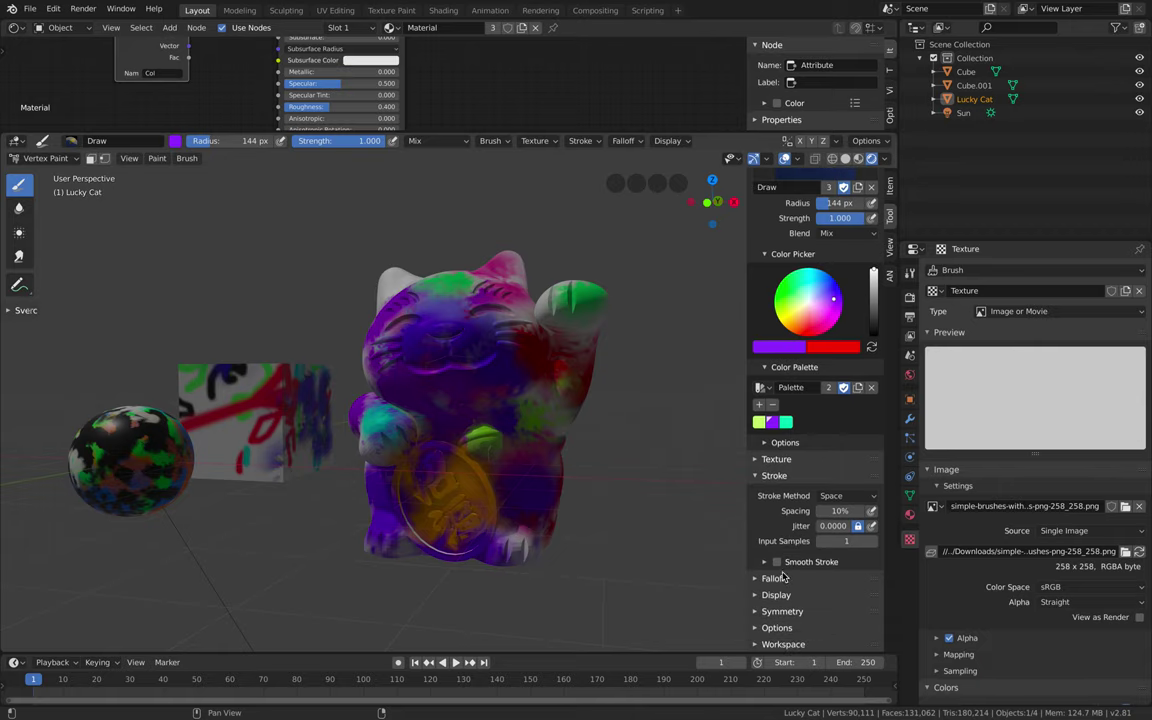
scroll(800, 580, "down", 4)
left_click(776, 610)
scroll(781, 596, "down", 3)
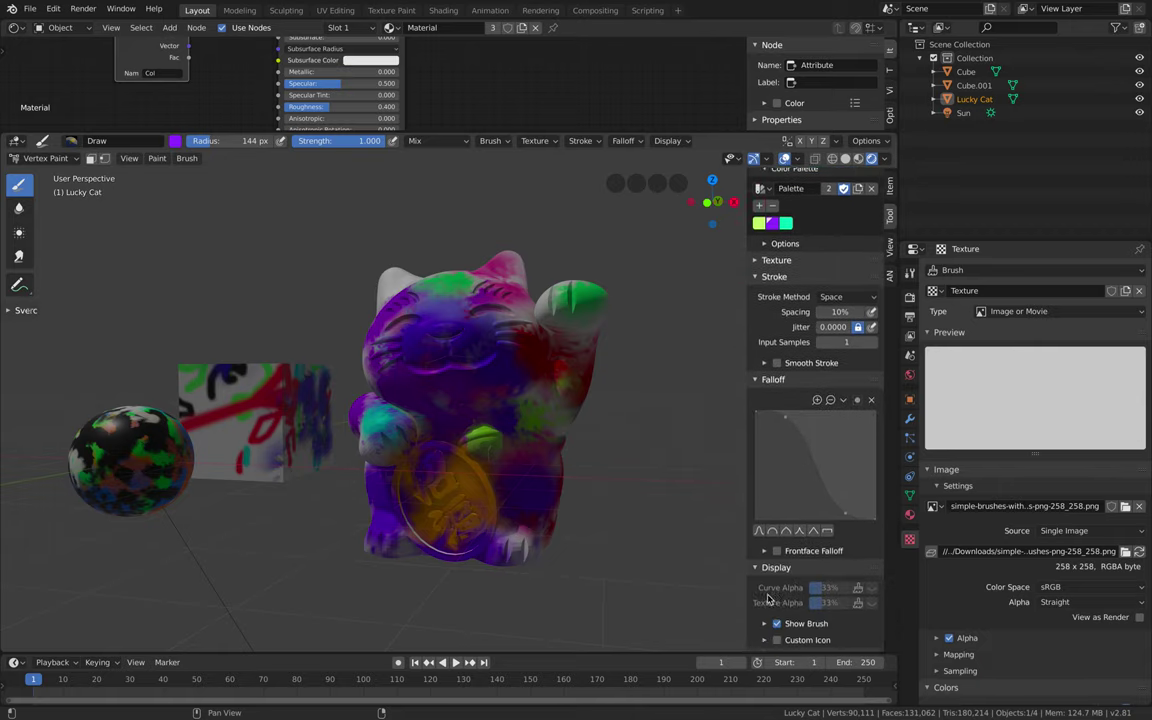
Turn on X mirror symmetry for the brush and paint violet across the cat's face.
left_click(782, 611)
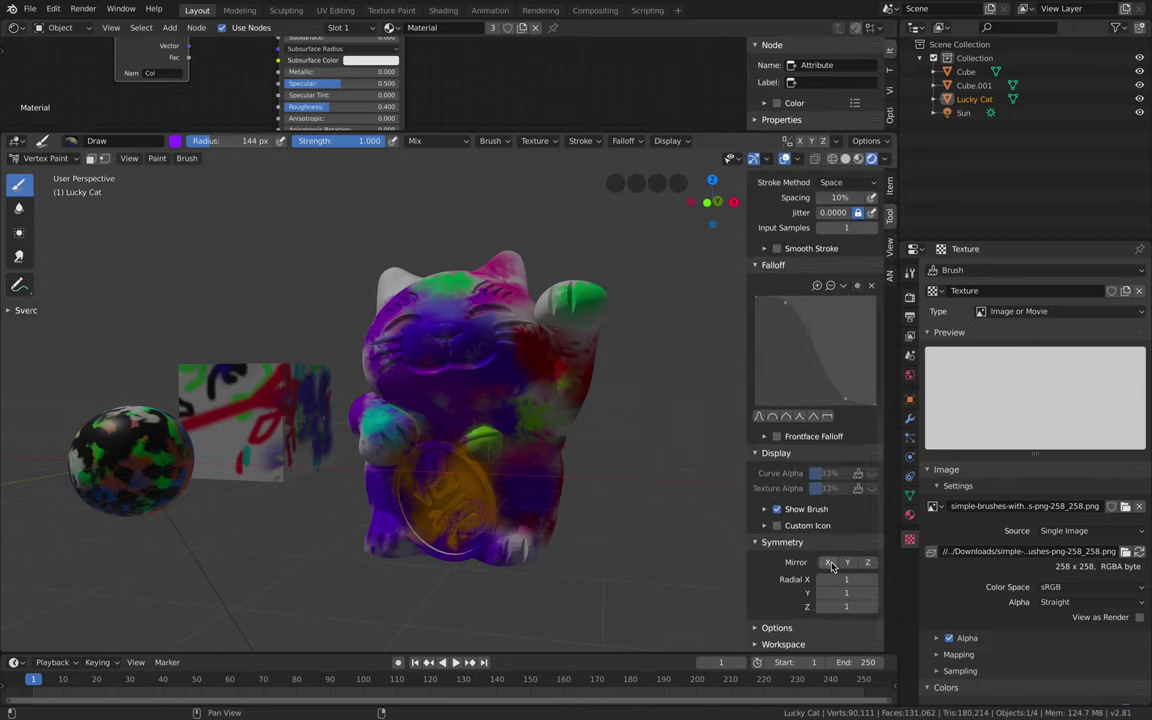
left_click_drag(505, 336, 517, 314)
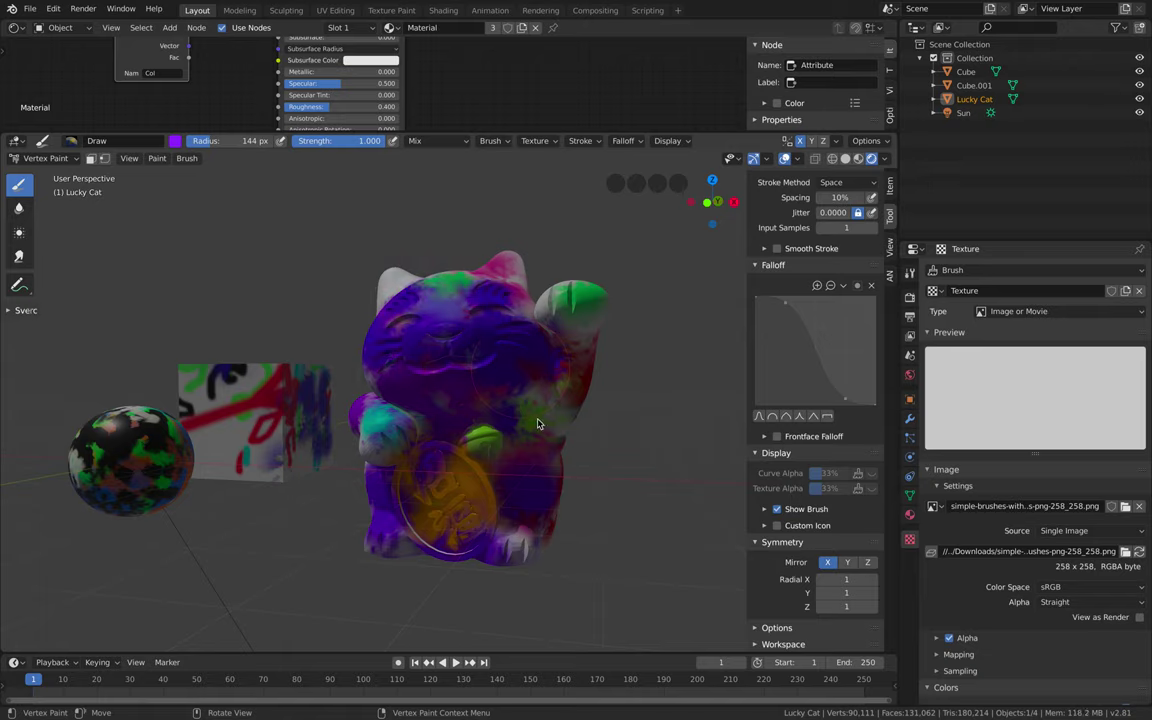
Look over the brush's unified Options and the Workspace settings.
left_click(782, 542)
left_click(790, 560)
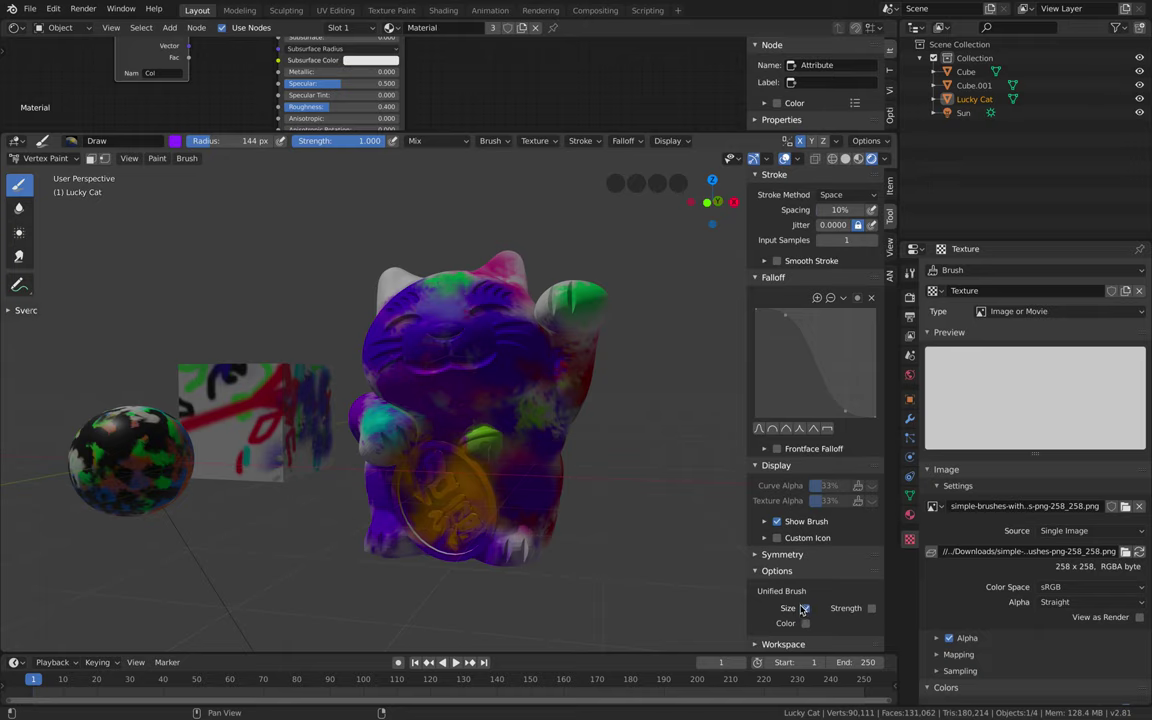
left_click(796, 646)
scroll(805, 630, "down", 3)
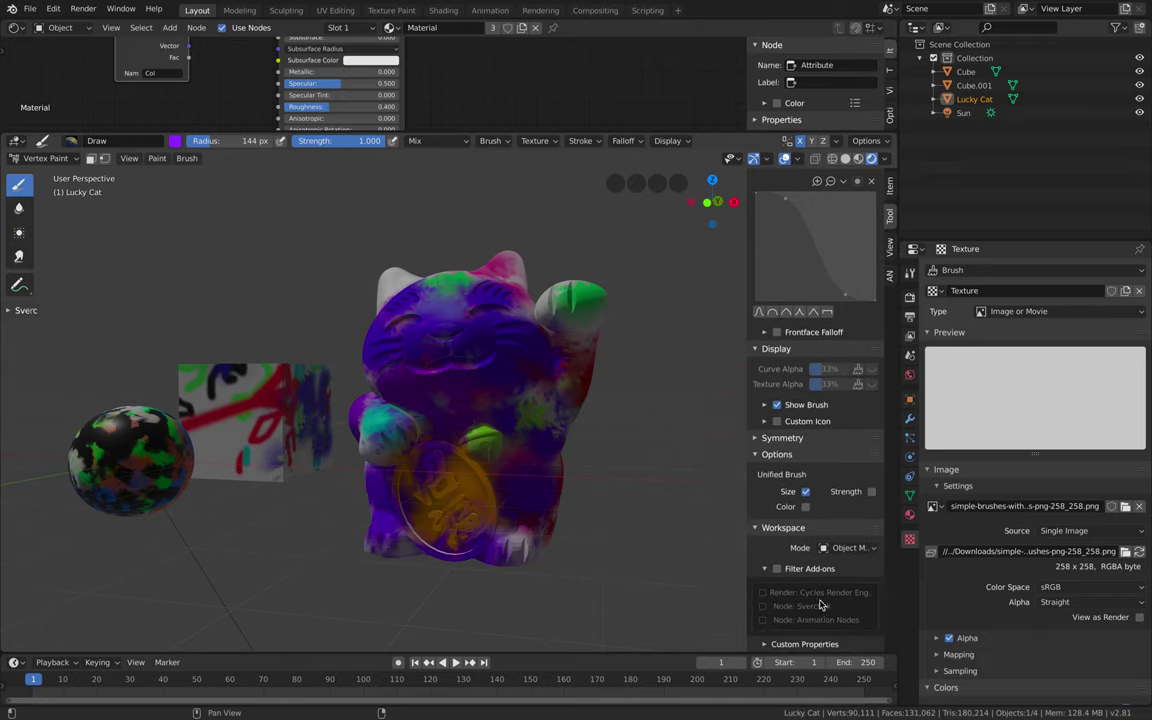
scroll(783, 535, "up", 15)
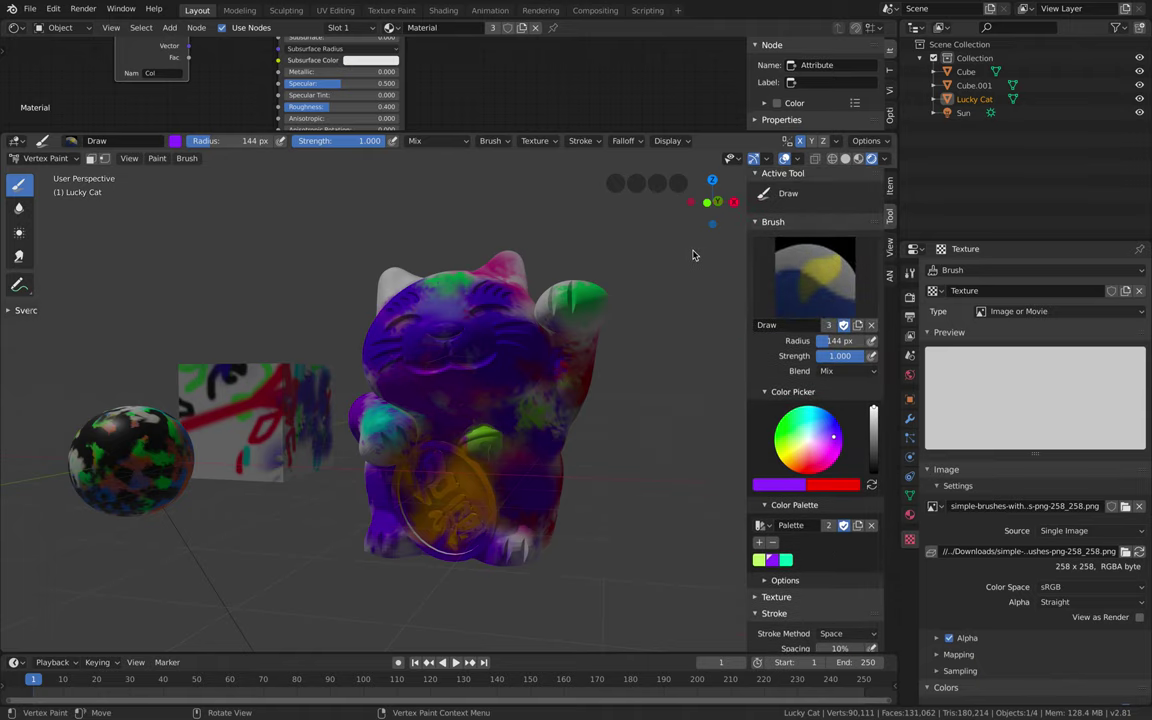
Maximize the 3D viewport and hide its sidebar and toolbar.
key("ctrl+space")
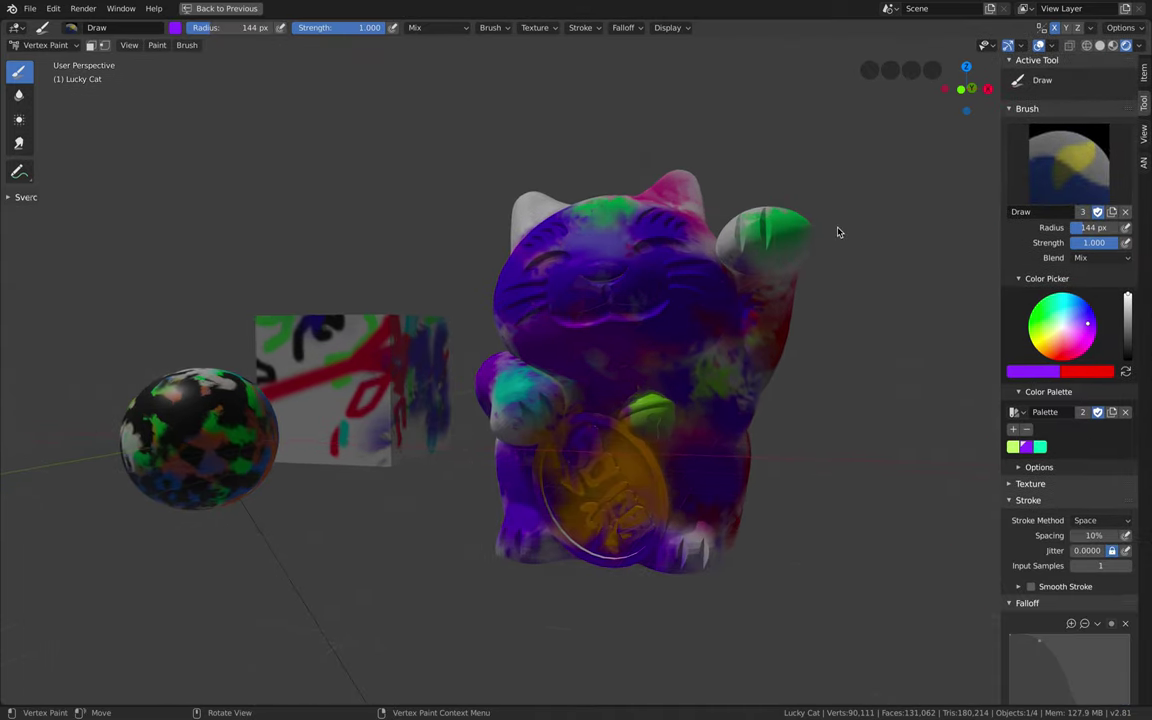
key("n")
key("t")
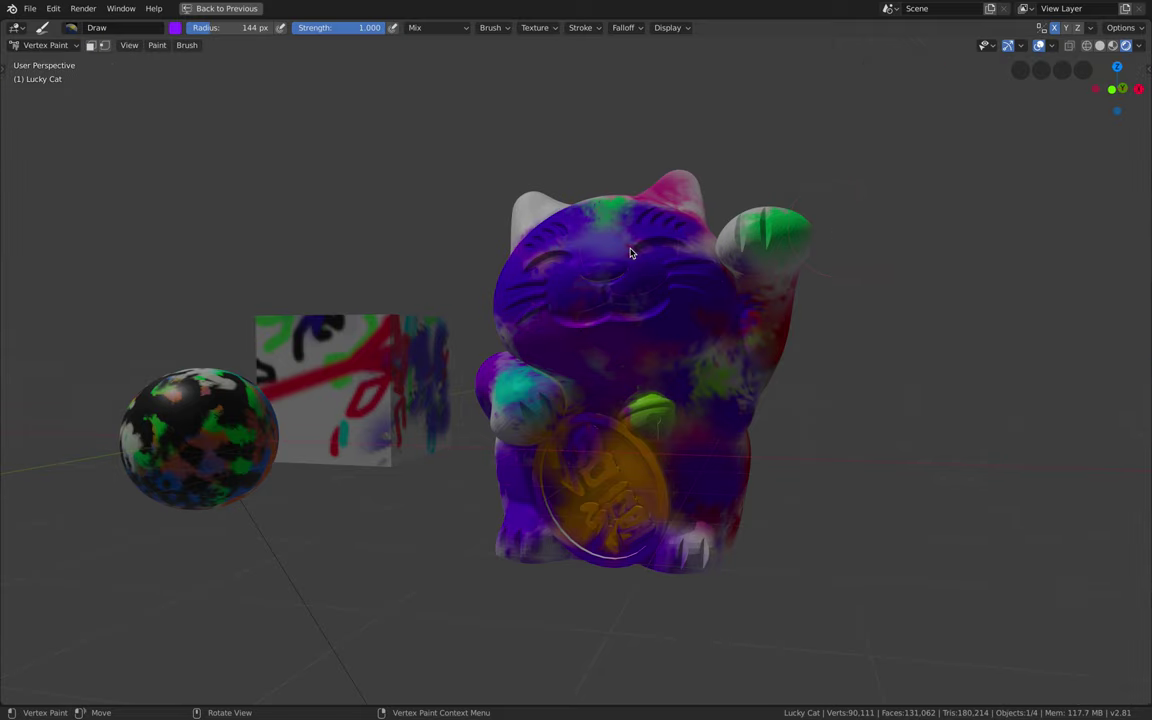
Change the brush to pinkish red and paint mirrored patches on the cat's face, chest and medallion.
middle_click_drag(630, 253, 657, 280)
right_click(657, 280)
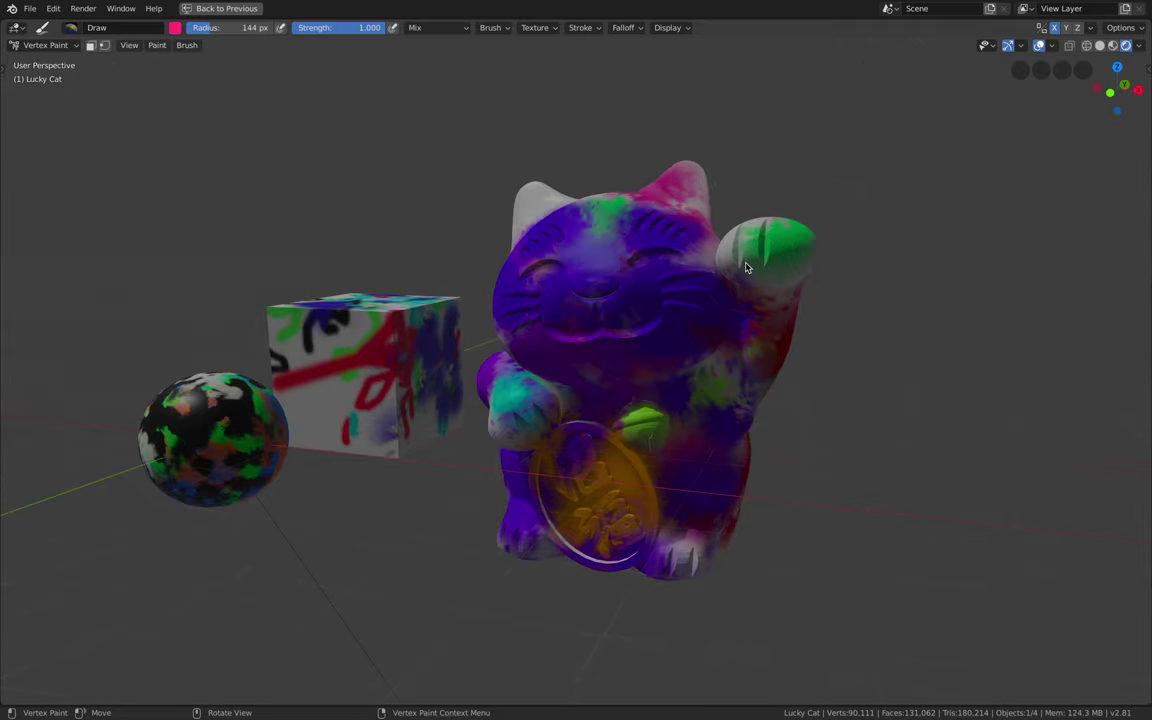
middle_click_drag(666, 334, 571, 386)
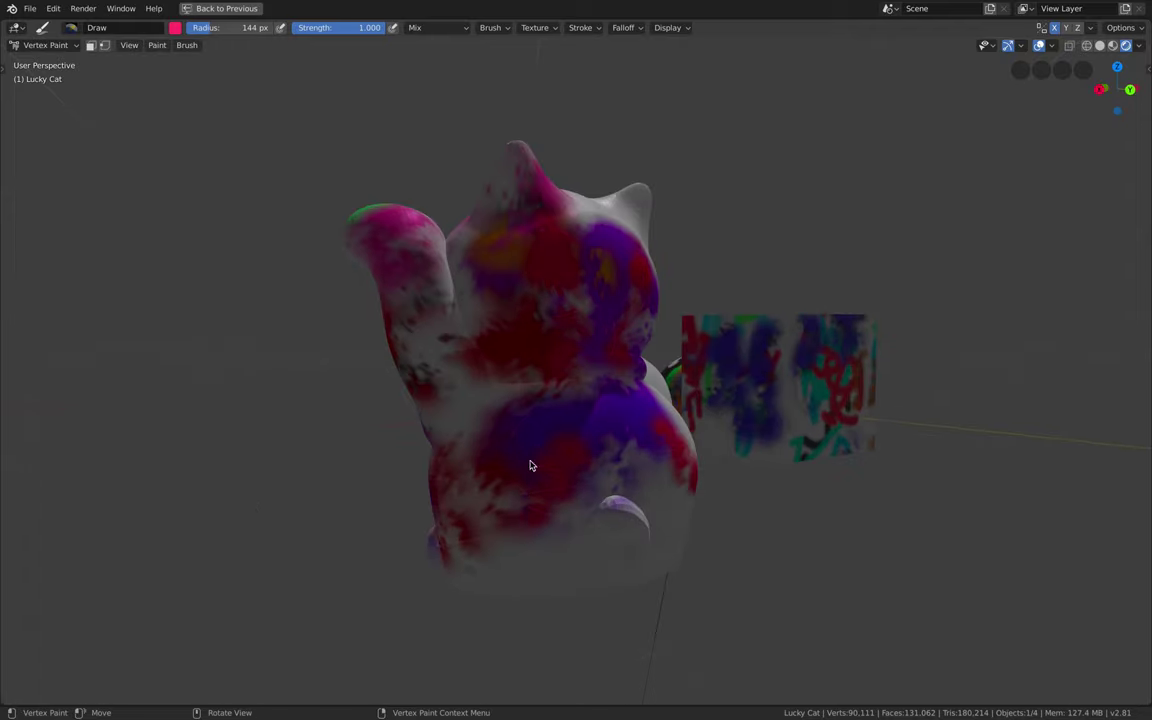
middle_click_drag(530, 465, 676, 404)
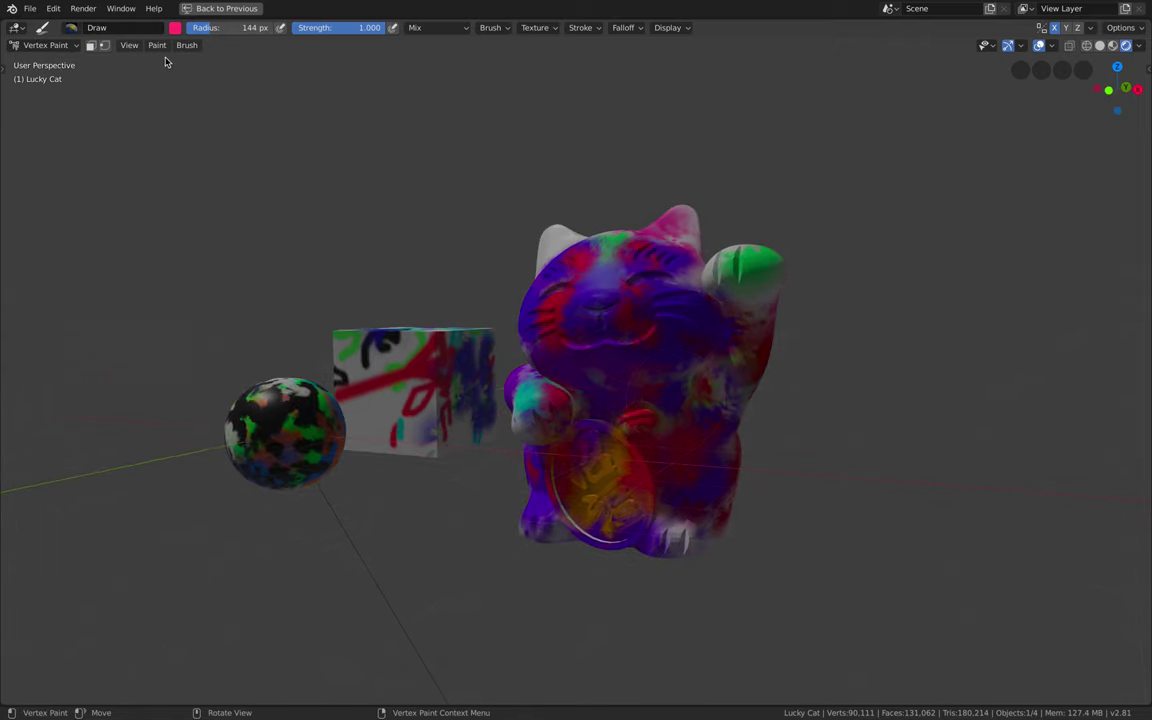
Return to Object Mode with nothing selected and save the file.
left_click(62, 46)
left_click(60, 60)
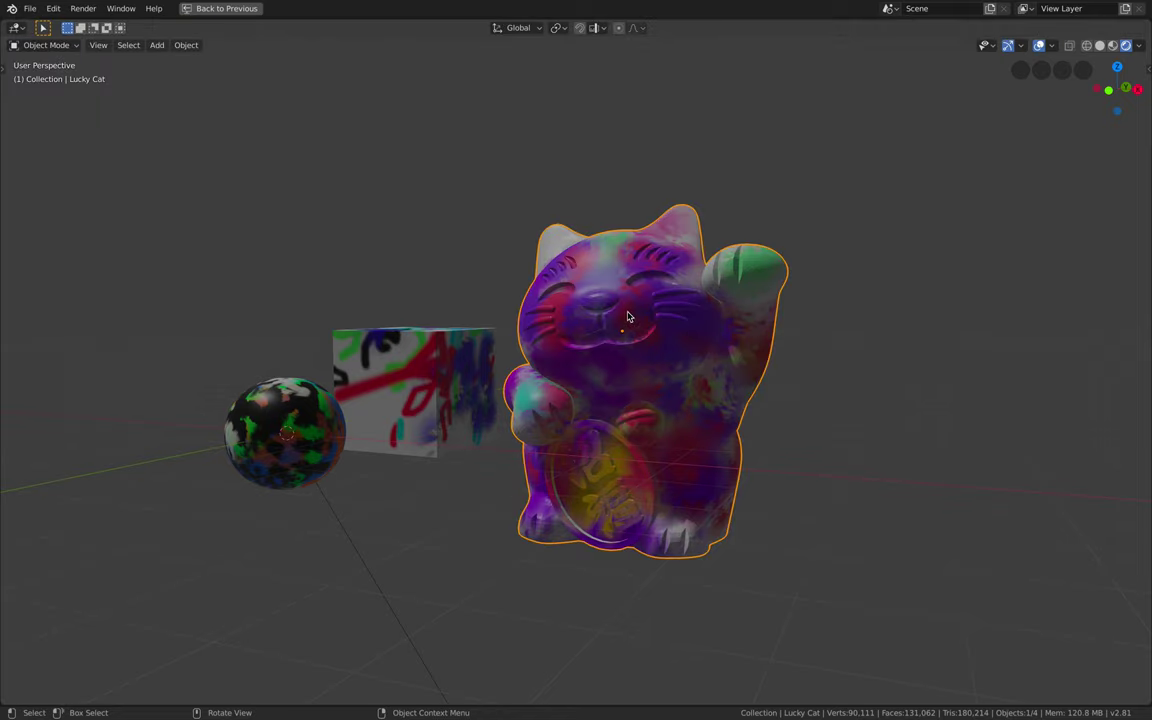
scroll(626, 314, "down", 1)
mouse_move(630, 316)
middle_mouse_down()
mouse_move(805, 303)
mouse_move(667, 299)
mouse_move(645, 314)
middle_mouse_up()
key("a")
key("a")
key("ctrl+s")
scroll(645, 314, "up", 2)
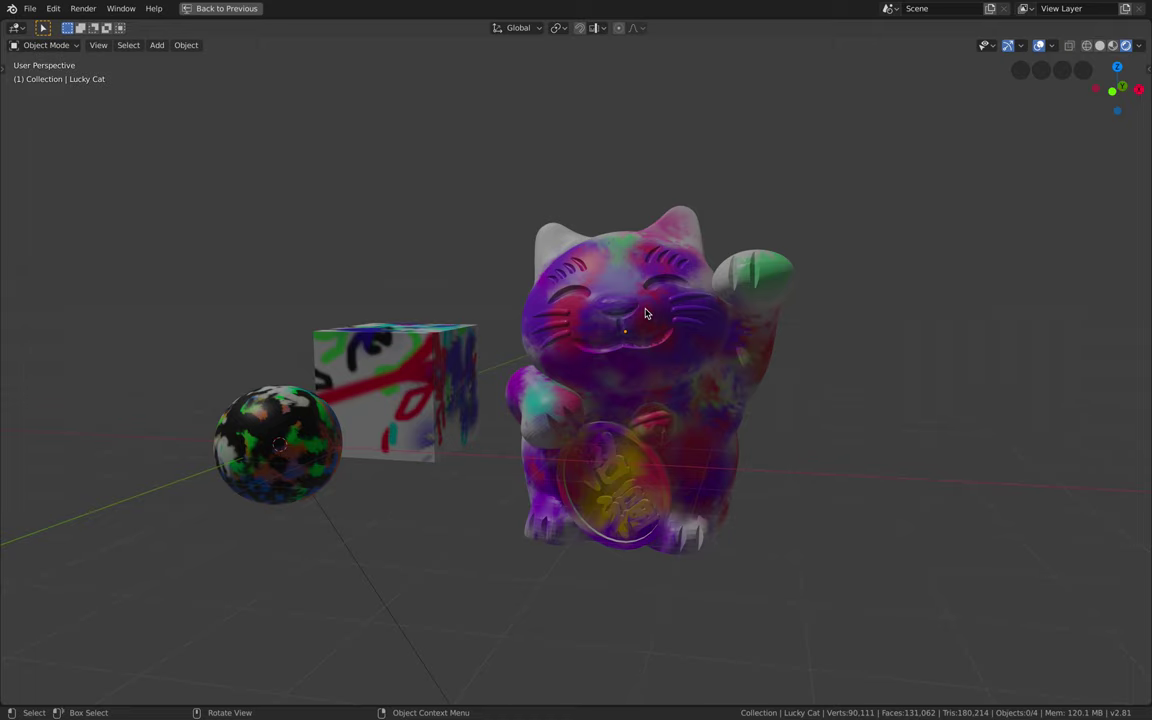
scroll(645, 314, "up", 1)
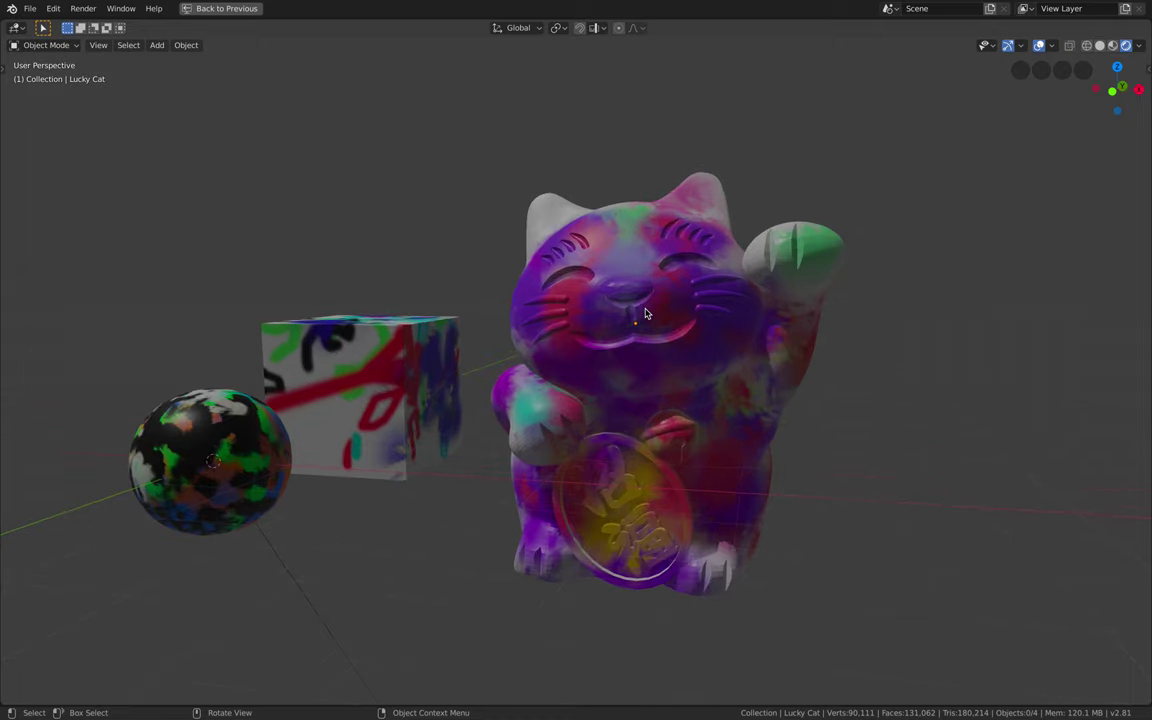
Select the lucky cat again and switch it to Vertex Paint mode.
middle_click_drag(610, 286, 586, 292)
left_click(586, 292)
left_click(55, 47)
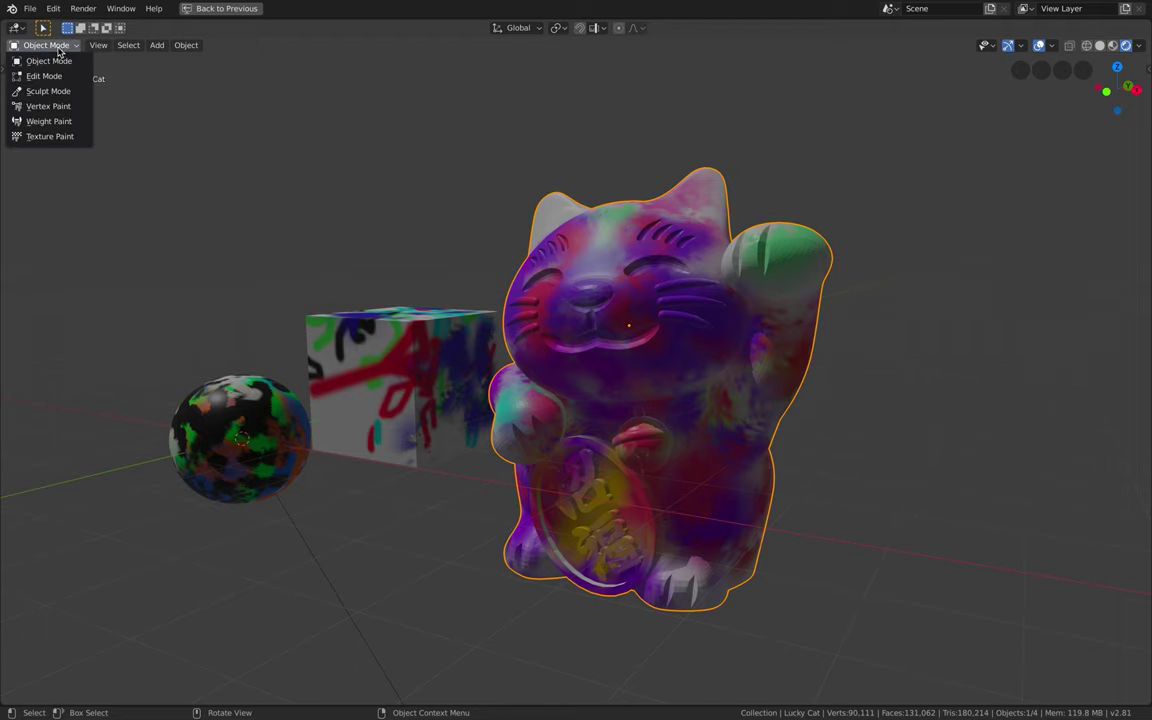
left_click(55, 104)
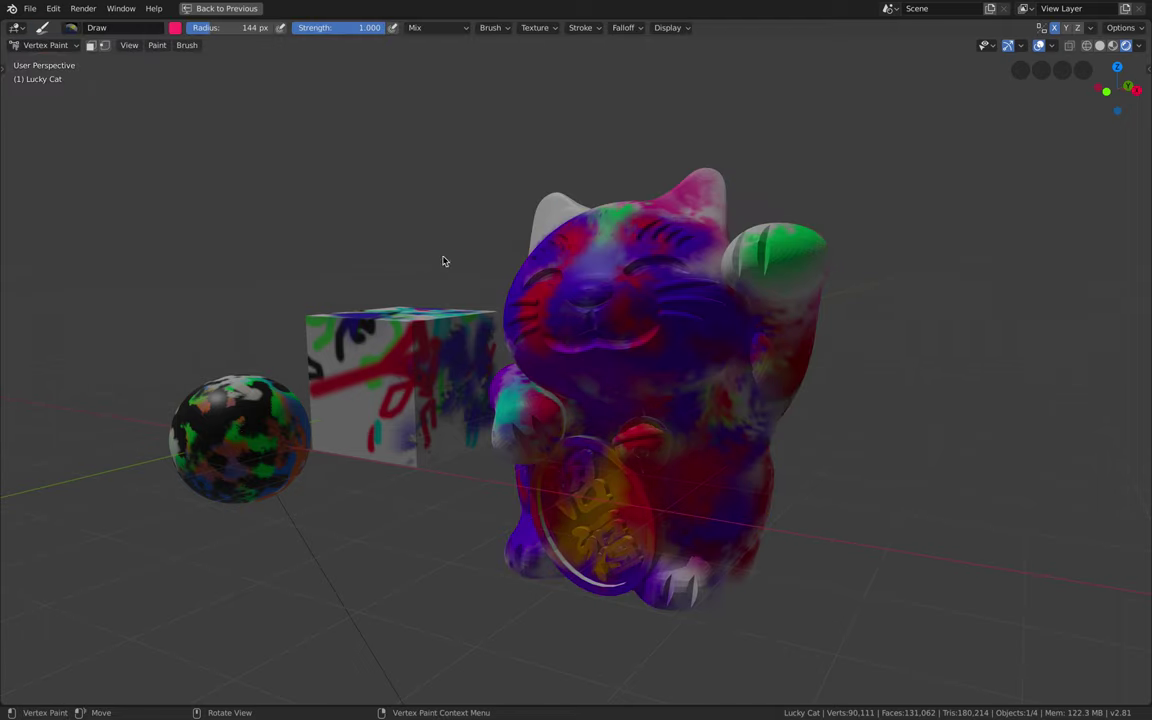
Bring back the 3D viewport's sidebar with the brush settings and its toolbar.
key("n")
key("t")
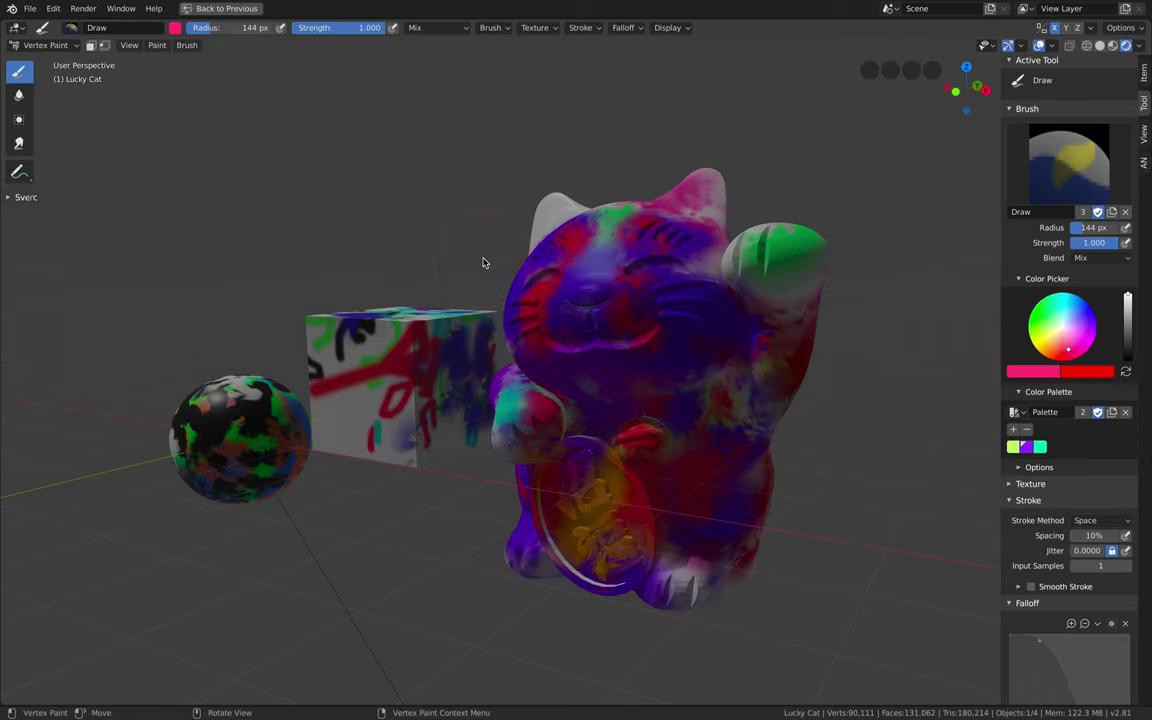
key("n")
key("t")
key("n")
key("t")
key("n")
key("n")
key("n")
key("n")
Hide the viewport header's tool settings row and restore it with the Show Tool Settings option.
right_click(205, 28)
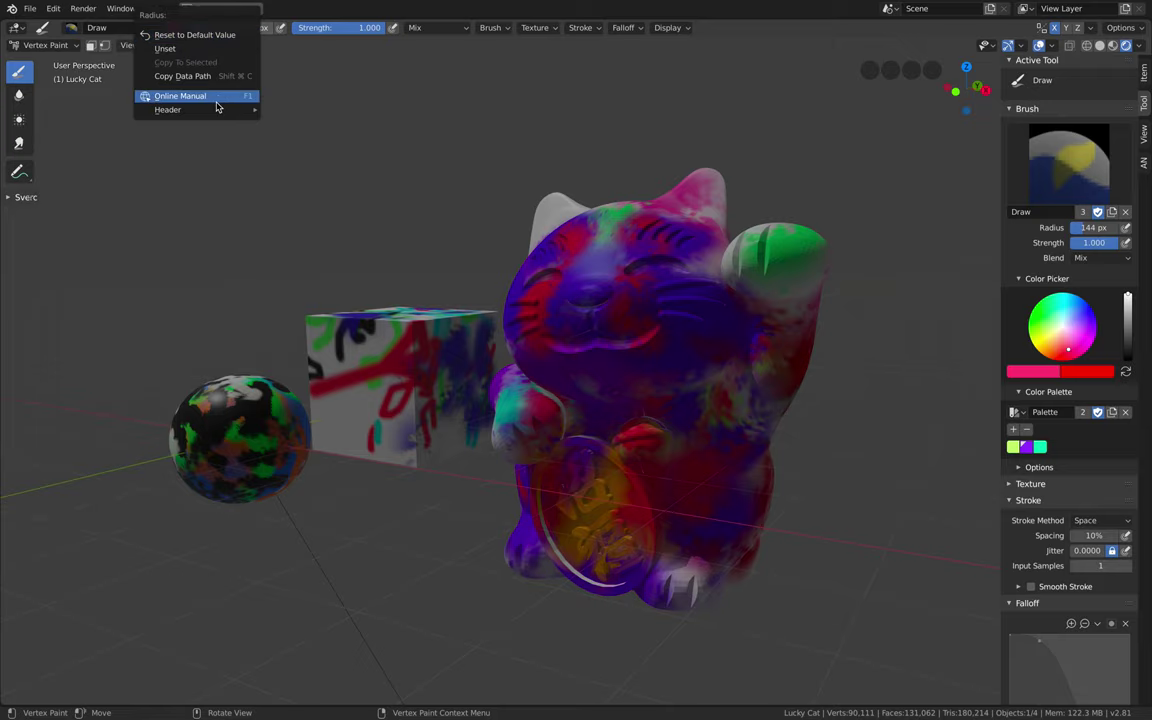
mouse_move(257, 112)
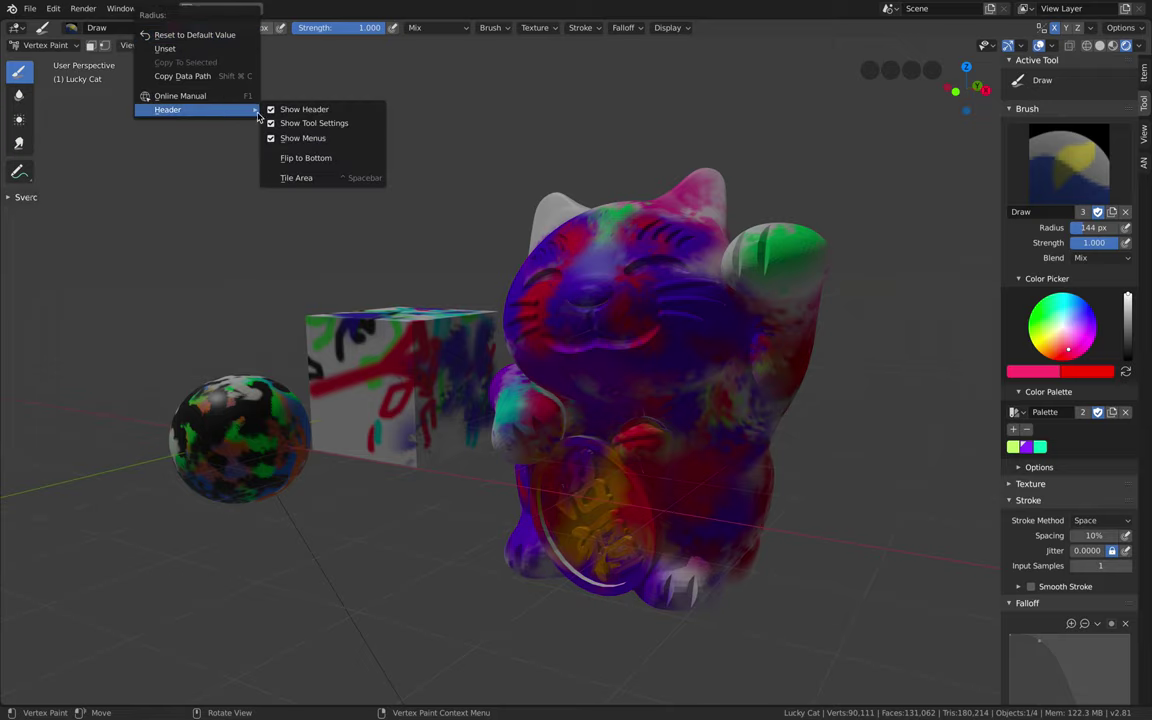
left_click(329, 124)
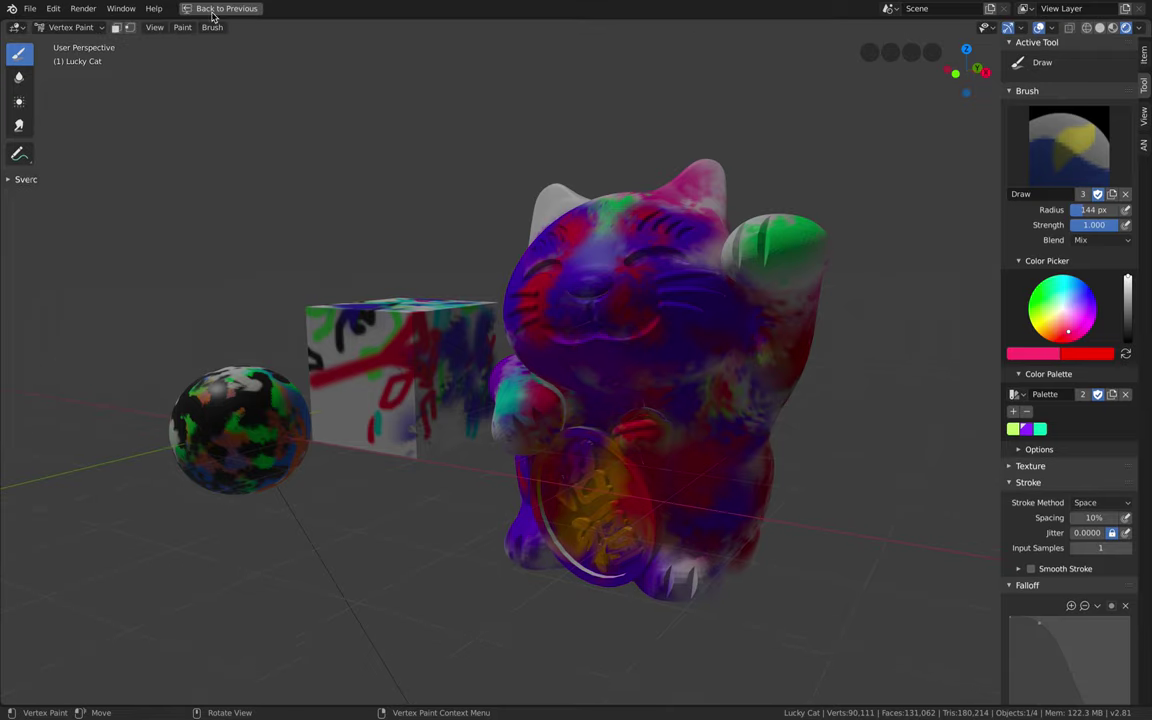
right_click(145, 30)
mouse_move(170, 54)
left_click(270, 69)
Change the brush colour to bright yellow and paint patches over the cat's muzzle and chin.
middle_click_drag(477, 212, 535, 216)
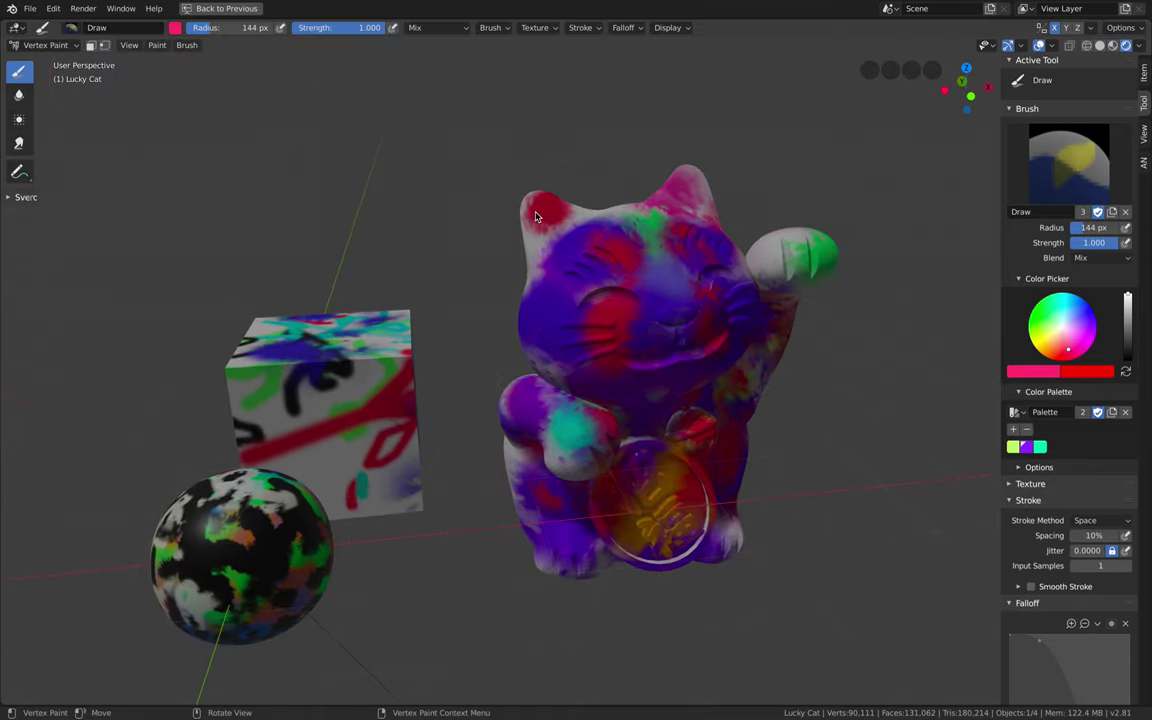
middle_click_drag(599, 247, 705, 411)
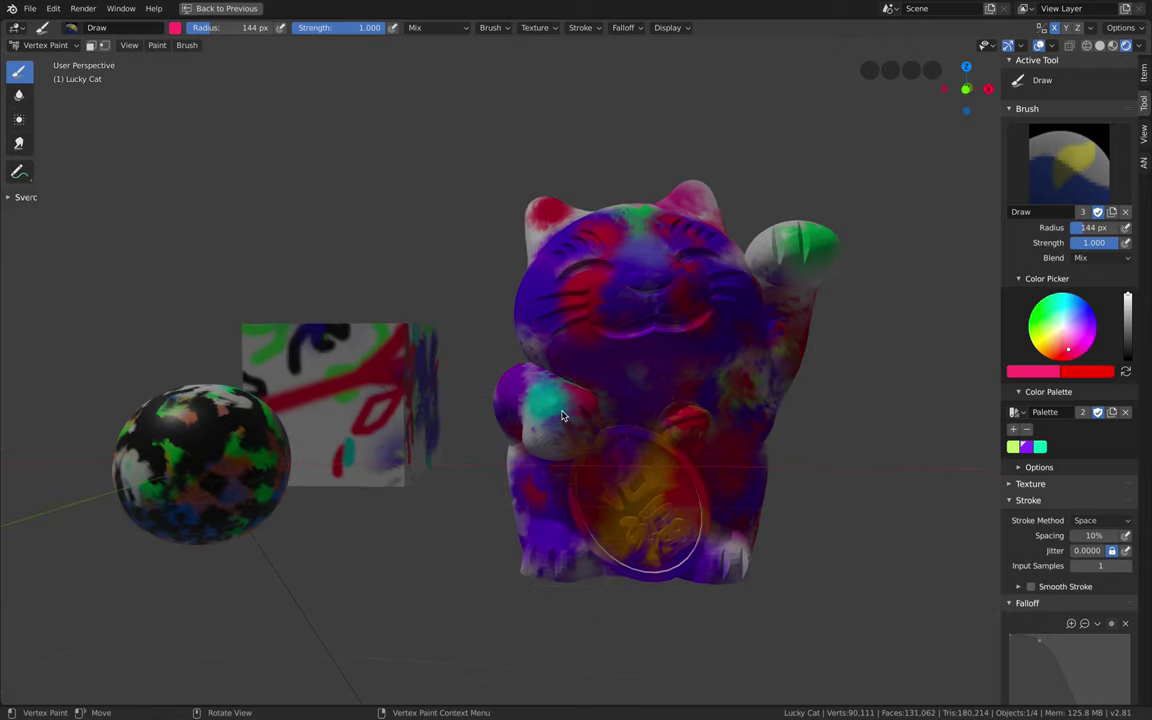
left_click_drag(1059, 341, 1040, 337)
mouse_move(786, 345)
left_mouse_down()
mouse_move(725, 352)
mouse_move(596, 330)
mouse_move(638, 296)
mouse_move(694, 296)
left_mouse_up()
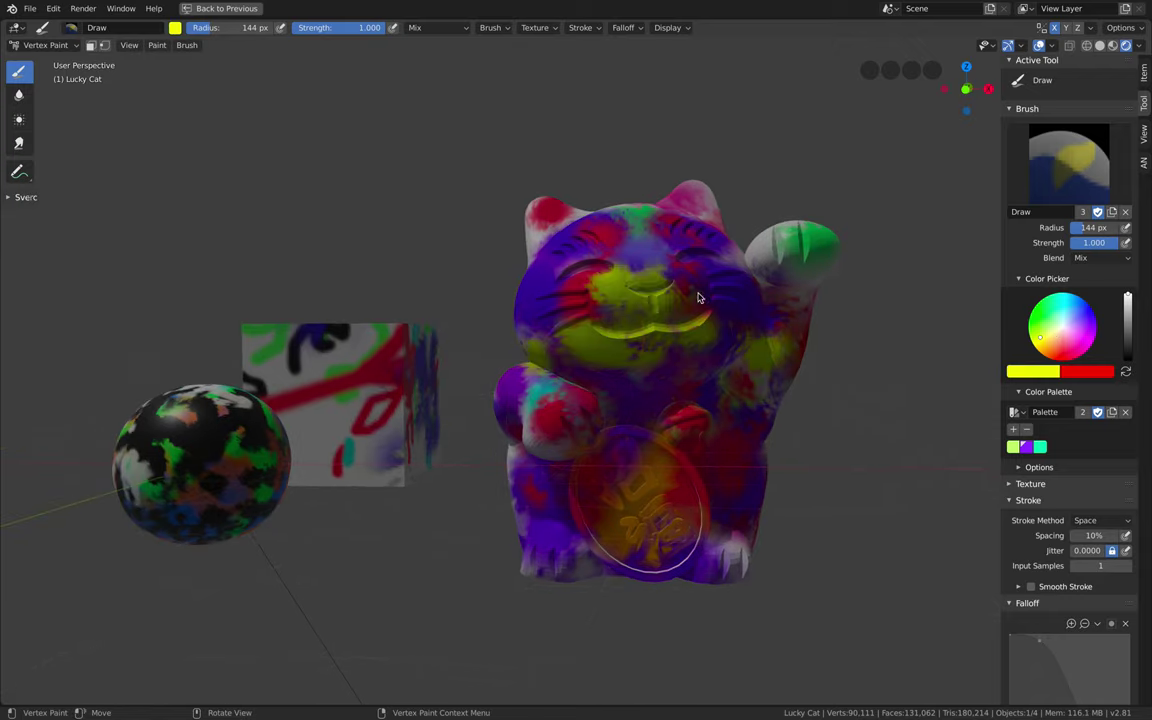
Paint yellow patches on the back of the cat's neck, its lower back and its tail.
mouse_move(694, 296)
middle_mouse_down()
mouse_move(653, 432)
mouse_move(545, 455)
middle_mouse_up()
mouse_move(545, 455)
left_mouse_down()
mouse_move(499, 509)
mouse_move(607, 509)
mouse_move(558, 440)
left_mouse_up()
mouse_move(558, 440)
middle_mouse_down()
mouse_move(481, 515)
mouse_move(571, 419)
middle_mouse_up()
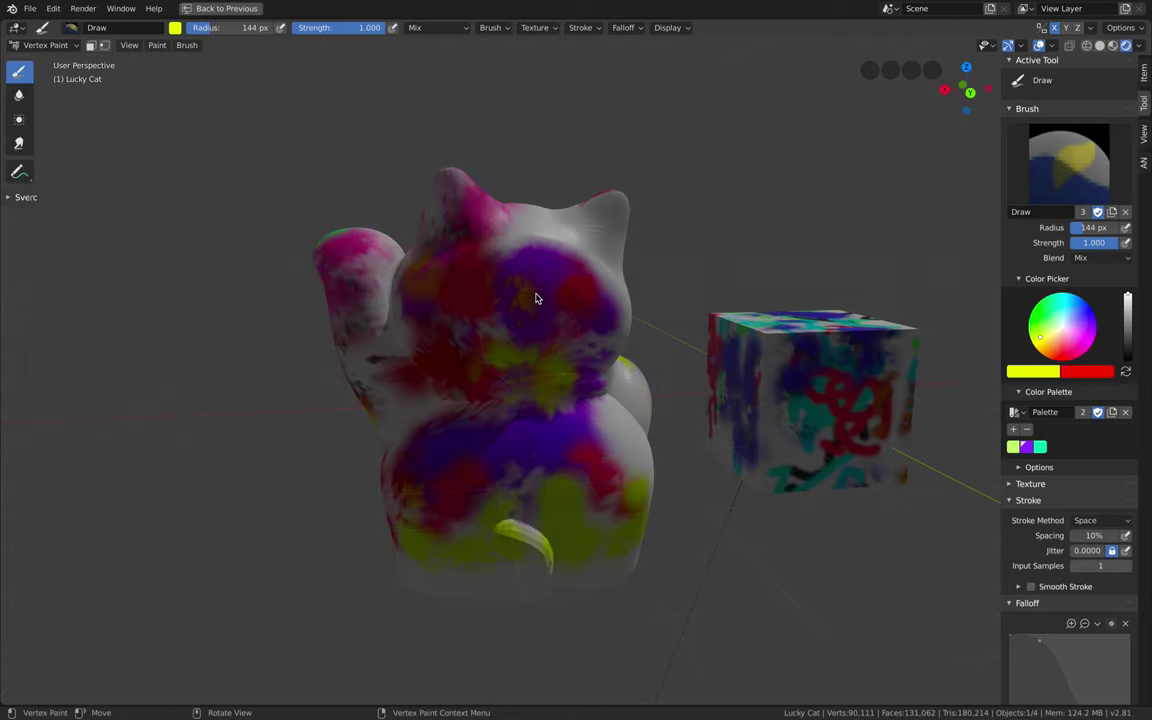
mouse_move(535, 296)
middle_mouse_down()
mouse_move(524, 327)
mouse_move(640, 330)
mouse_move(758, 303)
mouse_move(710, 297)
middle_mouse_up()
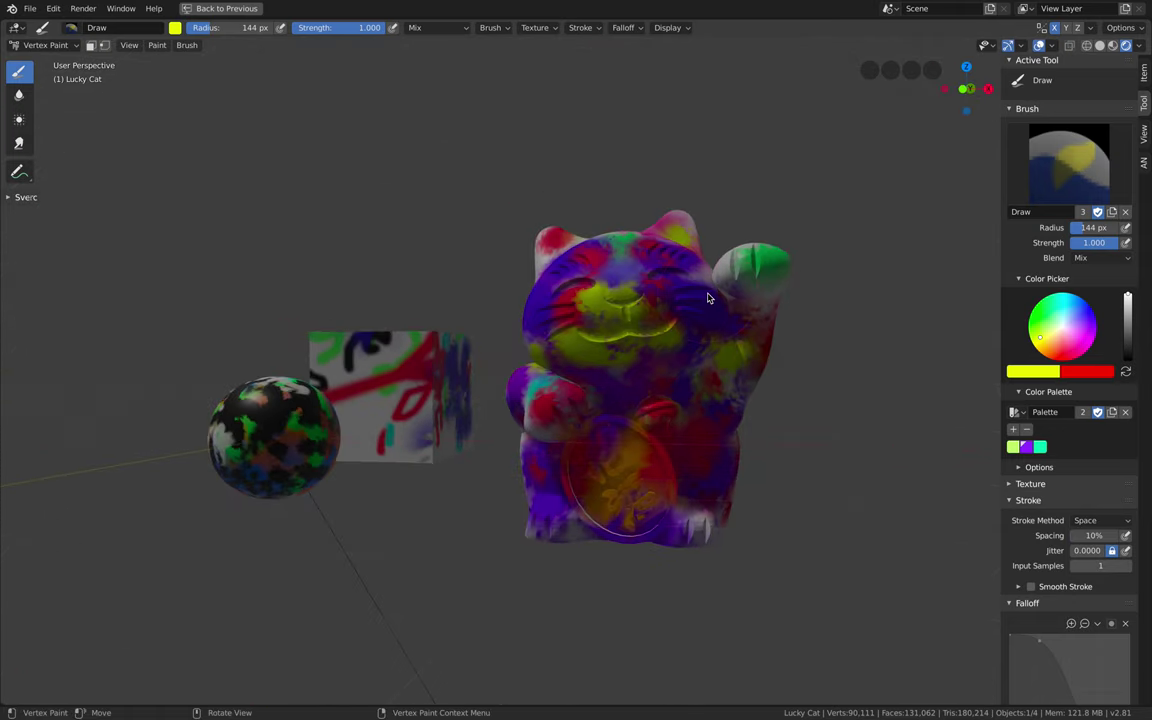